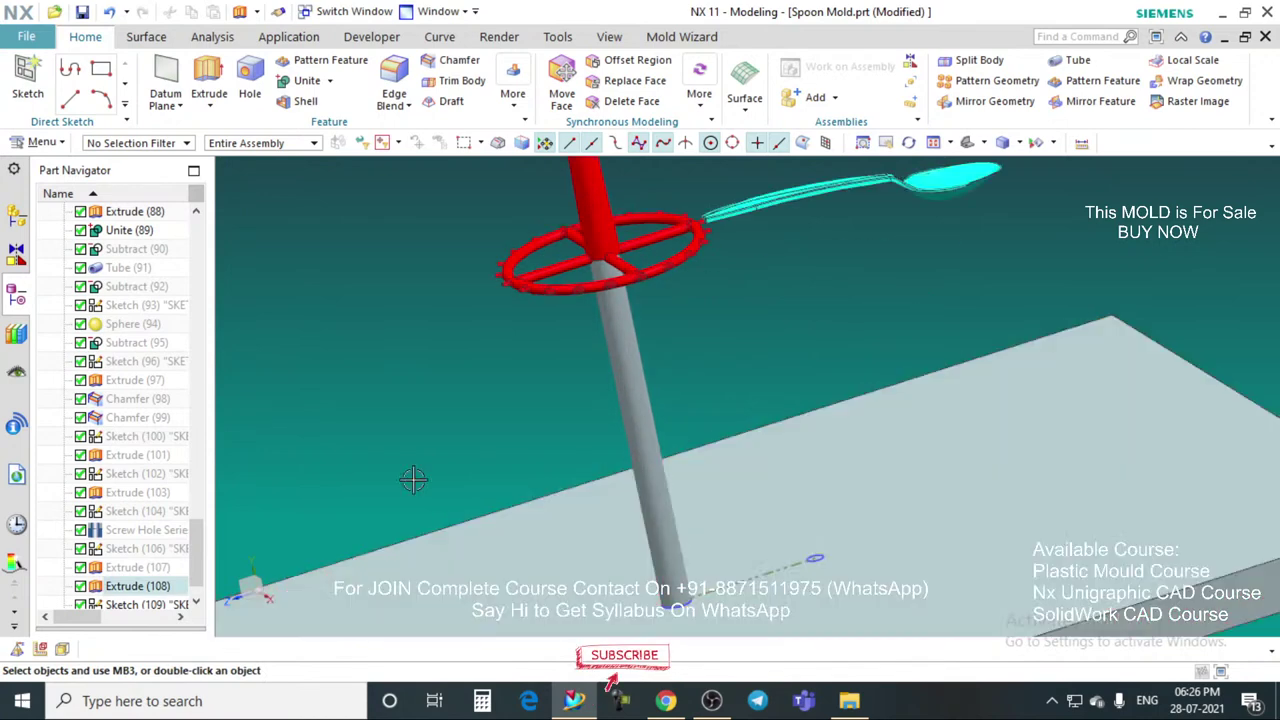
Step: Extrude the smaller circle beneath the spoon handle from 0 to 161 mm as a separate solid pin
{"action": "key", "text": "x"}
{"action": "scroll", "coordinate": [806, 566], "scroll_direction": "up", "scroll_amount": 3}
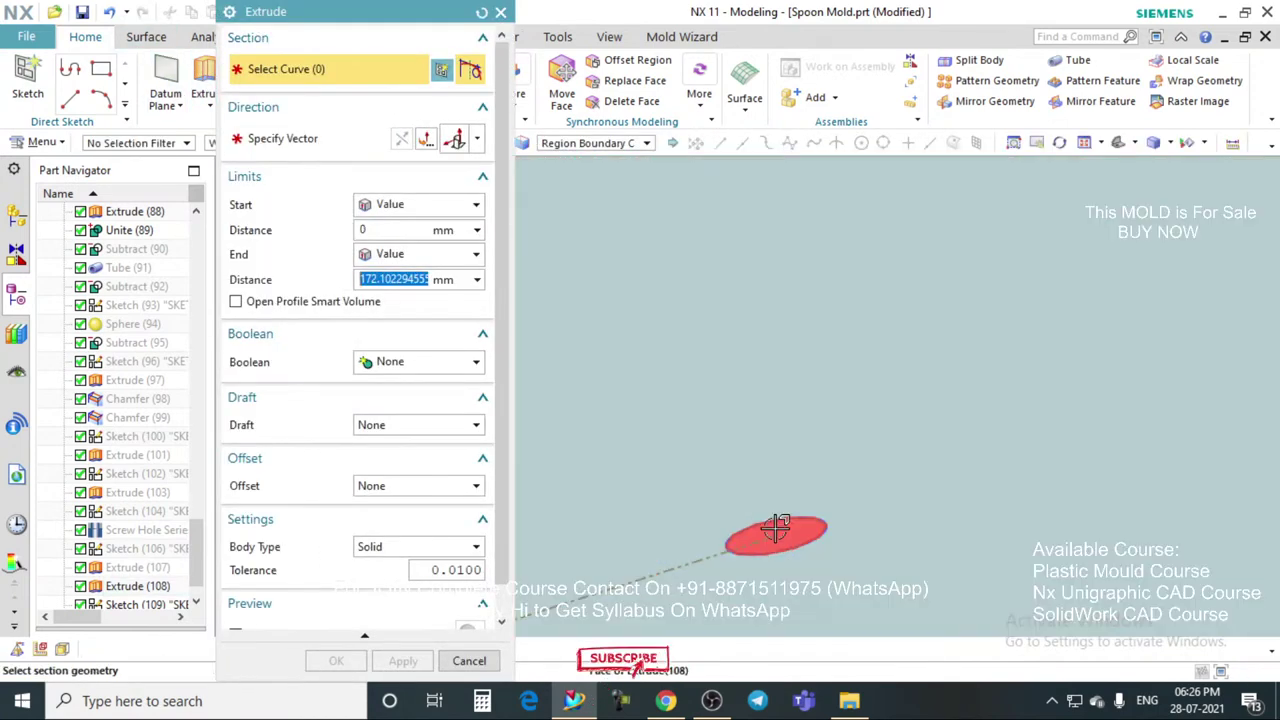
{"action": "left_click", "coordinate": [775, 530]}
{"action": "scroll", "coordinate": [773, 529], "scroll_direction": "down", "scroll_amount": 7}
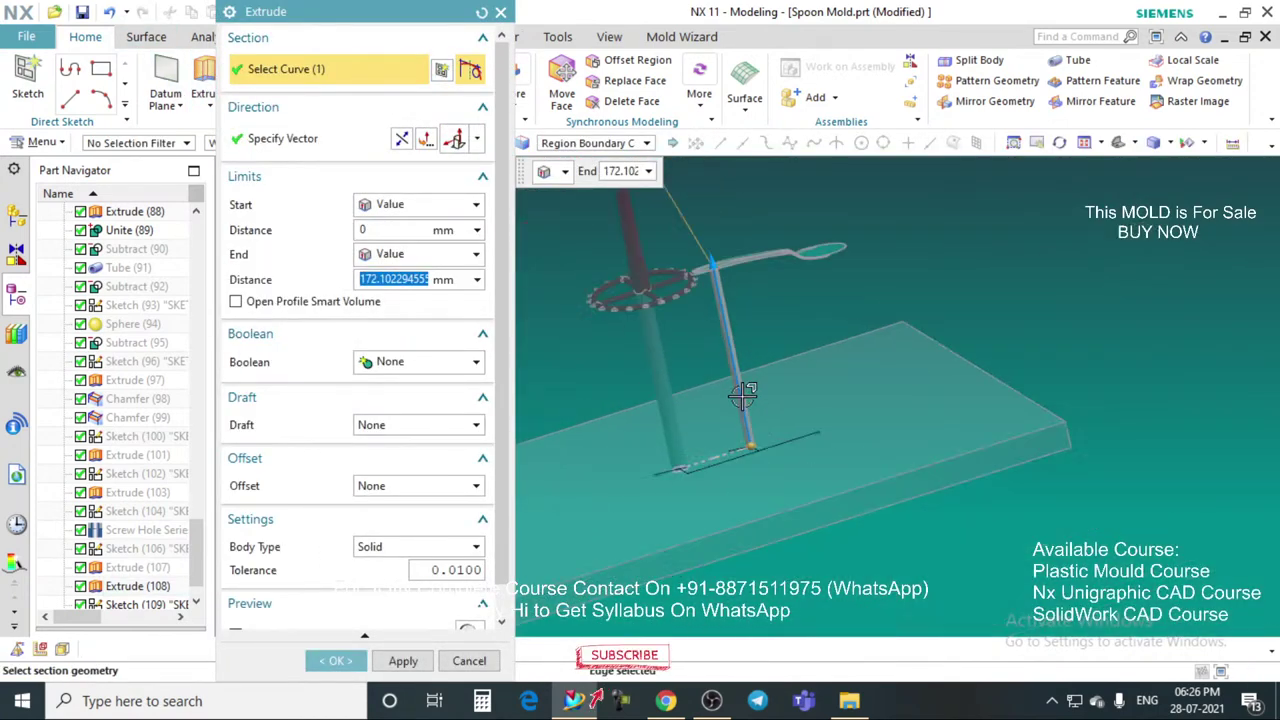
{"action": "scroll", "coordinate": [708, 280], "scroll_direction": "up", "scroll_amount": 3}
{"action": "type", "text": "161"}
{"action": "key", "text": "Return"}
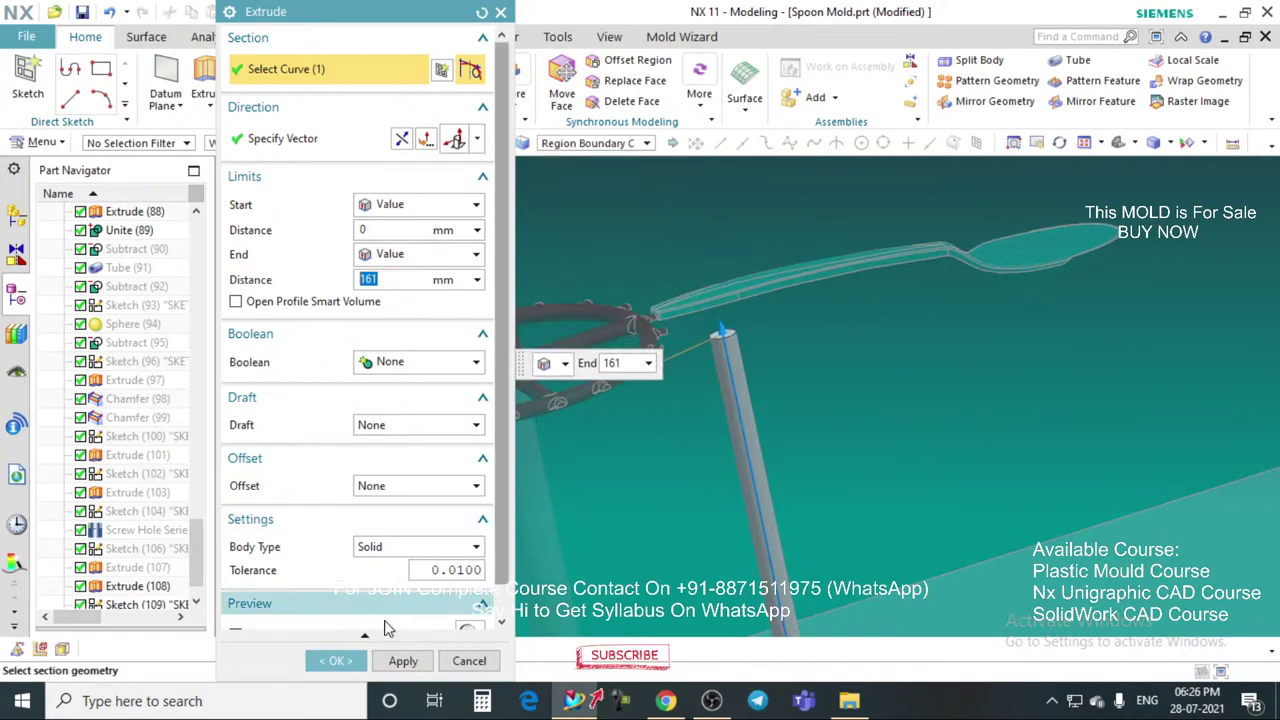
{"action": "left_click", "coordinate": [364, 636]}
{"action": "left_click", "coordinate": [326, 376]}
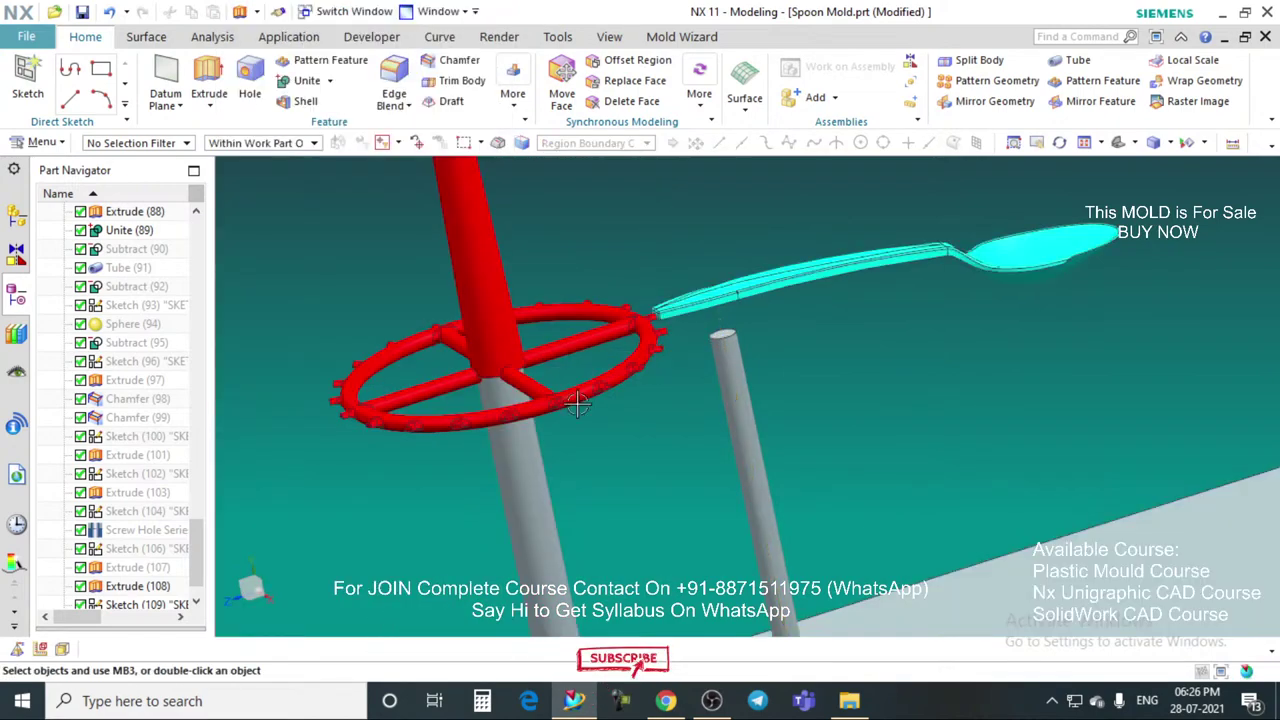
Step: Replace the smaller pin's flat top face with the underside faces of the spoon handle above it
{"action": "middle_click_drag", "start_coordinate": [577, 400], "coordinate": [693, 322]}
{"action": "scroll", "coordinate": [664, 402], "scroll_direction": "up", "scroll_amount": 4}
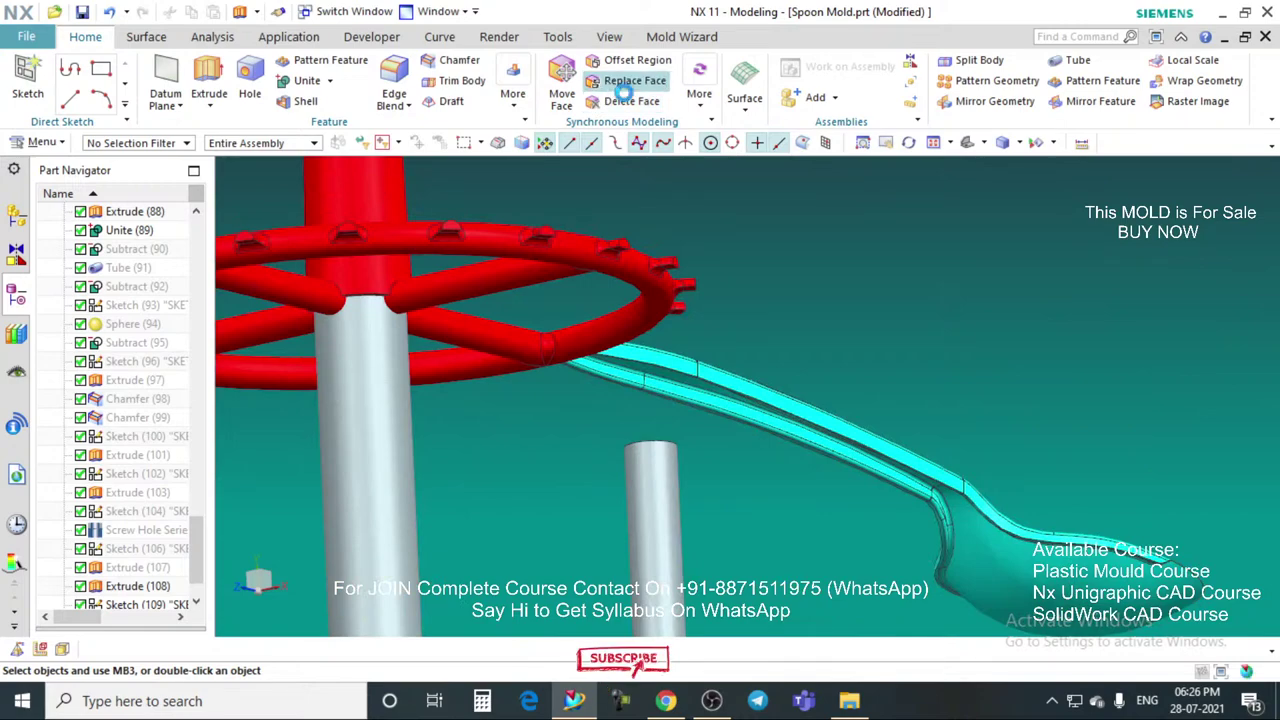
{"action": "scroll", "coordinate": [660, 461], "scroll_direction": "up", "scroll_amount": 5}
{"action": "middle_click_drag", "start_coordinate": [660, 446], "coordinate": [660, 477]}
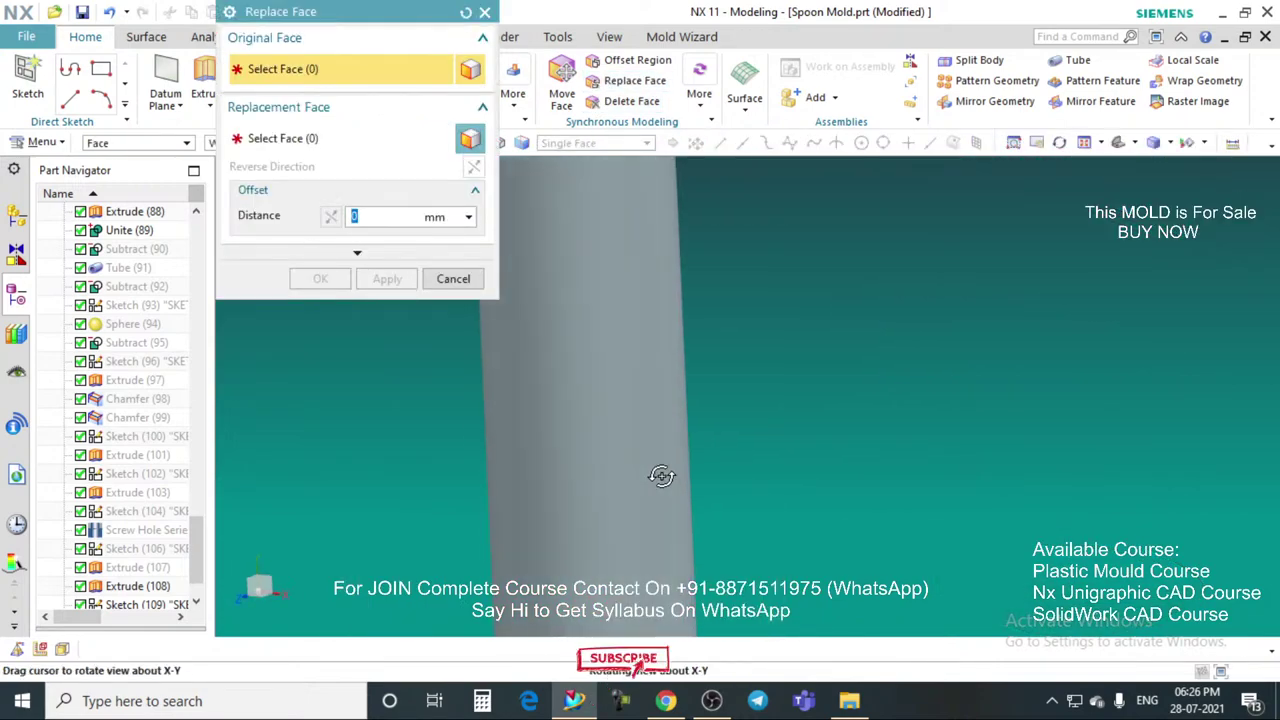
{"action": "scroll", "coordinate": [660, 446], "scroll_direction": "down", "scroll_amount": 7}
{"action": "scroll", "coordinate": [651, 337], "scroll_direction": "down", "scroll_amount": 5}
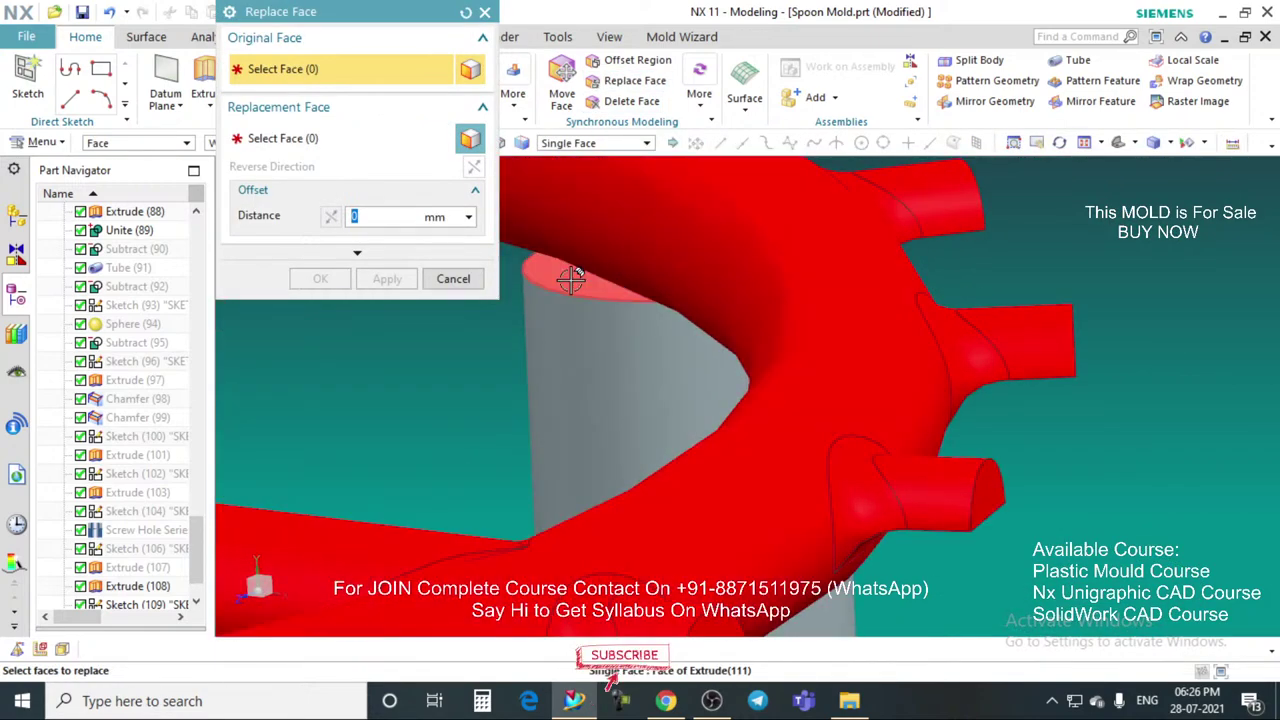
{"action": "left_click", "coordinate": [571, 277]}
{"action": "scroll", "coordinate": [594, 363], "scroll_direction": "up", "scroll_amount": 3}
{"action": "left_click", "coordinate": [312, 142]}
{"action": "scroll", "coordinate": [600, 380], "scroll_direction": "down", "scroll_amount": 3}
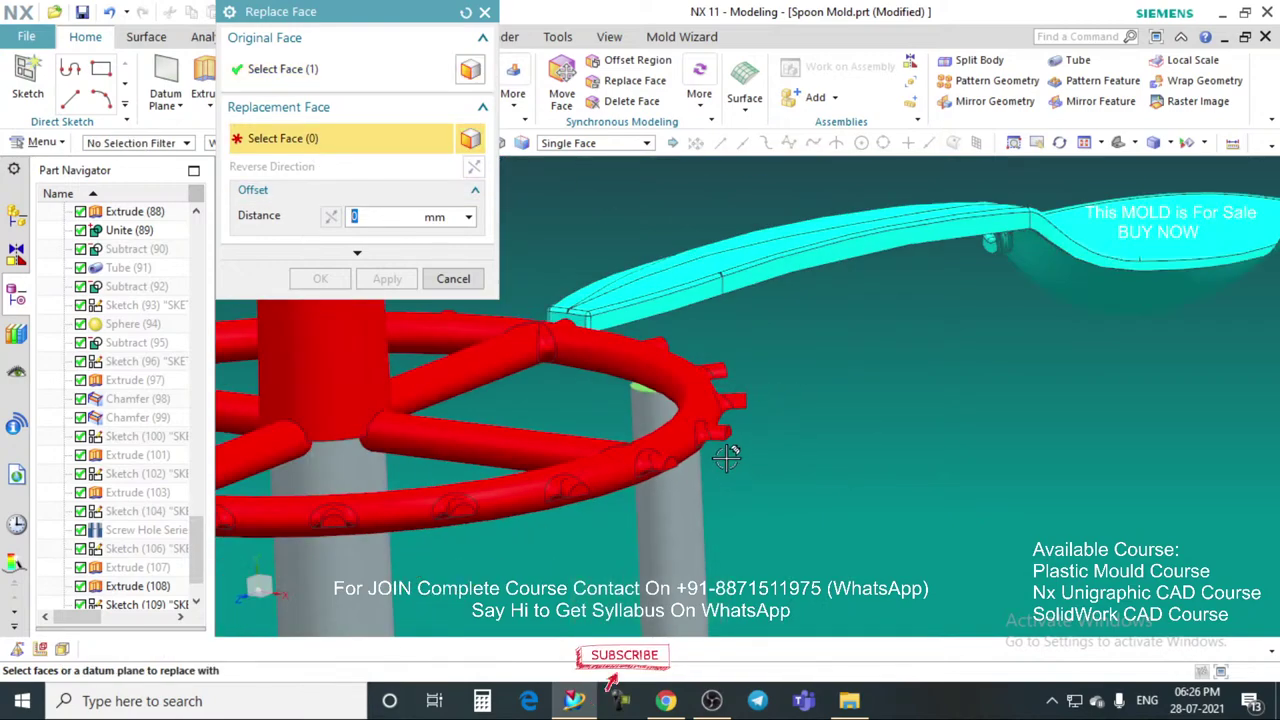
{"action": "middle_click_drag", "start_coordinate": [726, 449], "coordinate": [686, 448]}
{"action": "scroll", "coordinate": [687, 448], "scroll_direction": "down", "scroll_amount": 5}
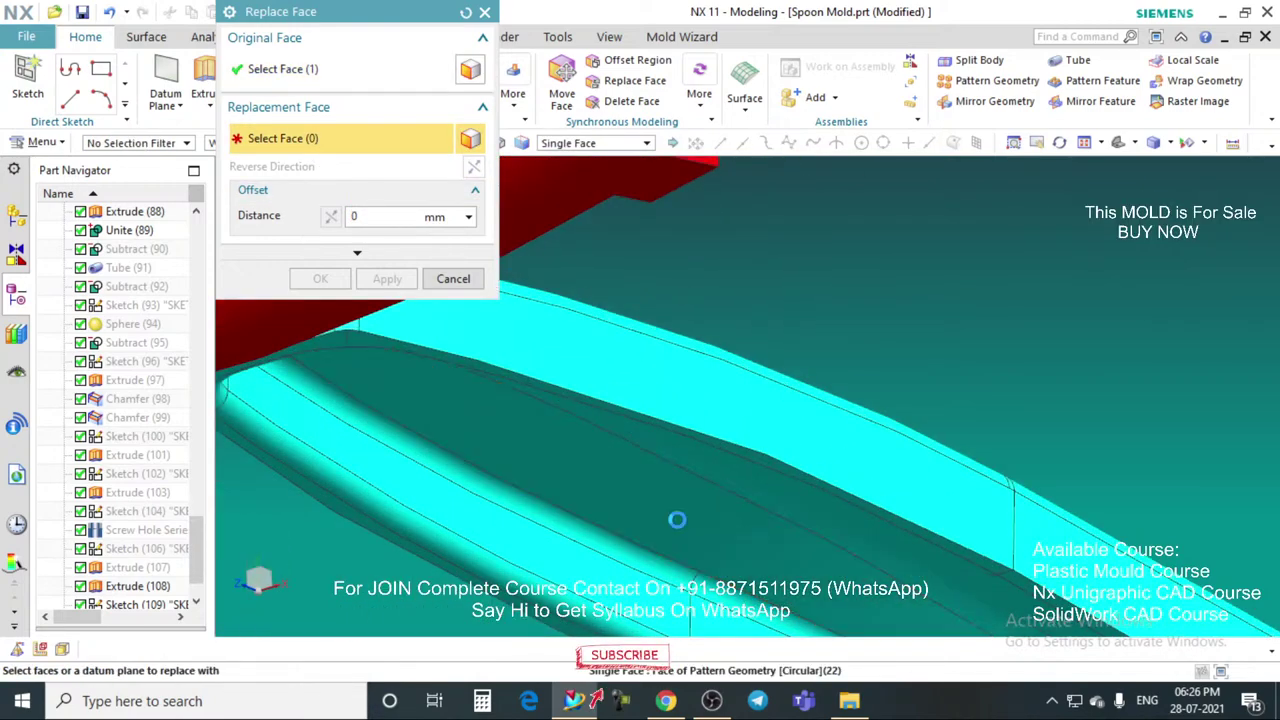
{"action": "left_click", "coordinate": [697, 470]}
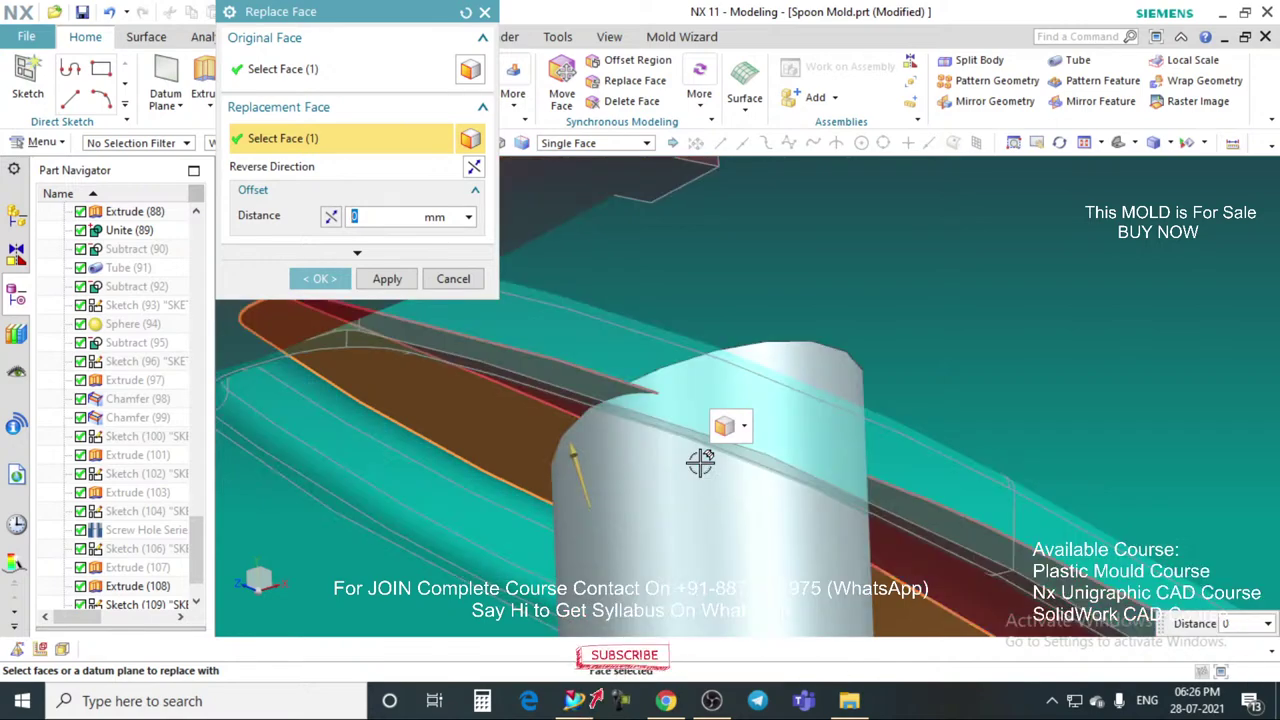
{"action": "left_click", "coordinate": [558, 417]}
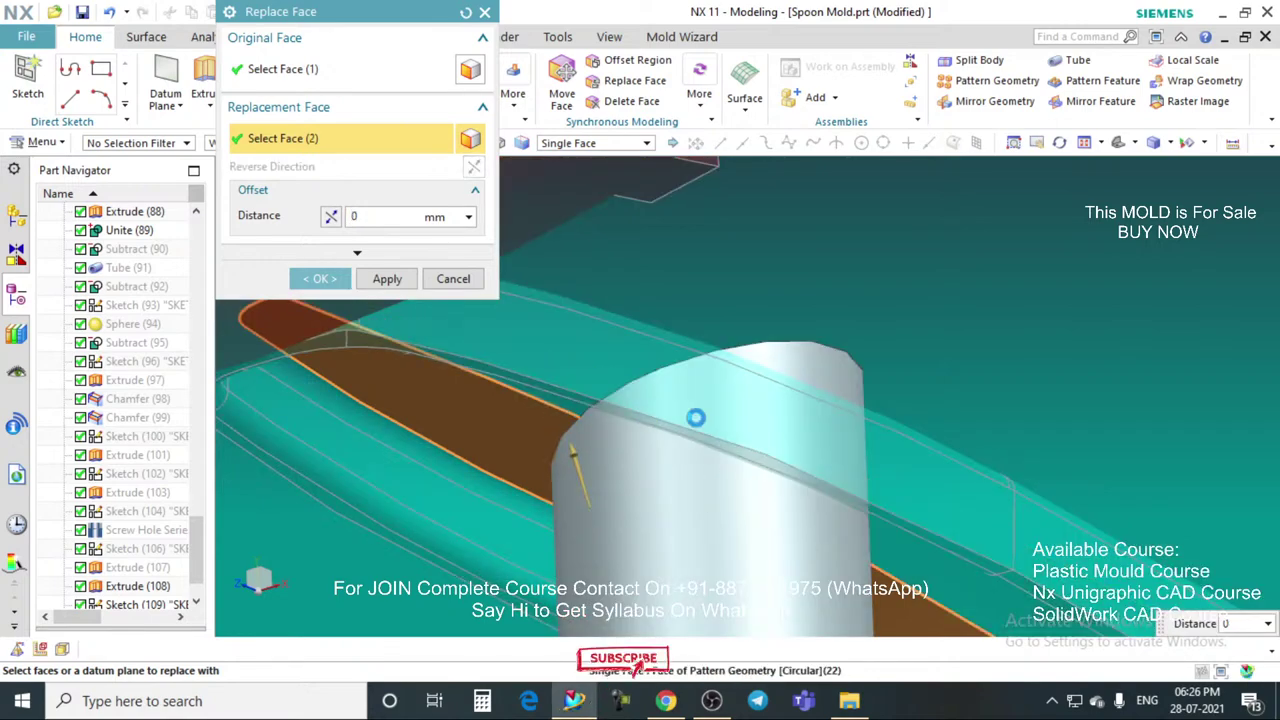
{"action": "mouse_move", "coordinate": [711, 400]}
{"action": "middle_mouse_down"}
{"action": "mouse_move", "coordinate": [723, 423]}
{"action": "mouse_move", "coordinate": [734, 400]}
{"action": "middle_mouse_up"}
{"action": "scroll", "coordinate": [734, 400], "scroll_direction": "down", "scroll_amount": 4}
{"action": "scroll", "coordinate": [606, 443], "scroll_direction": "up", "scroll_amount": 8}
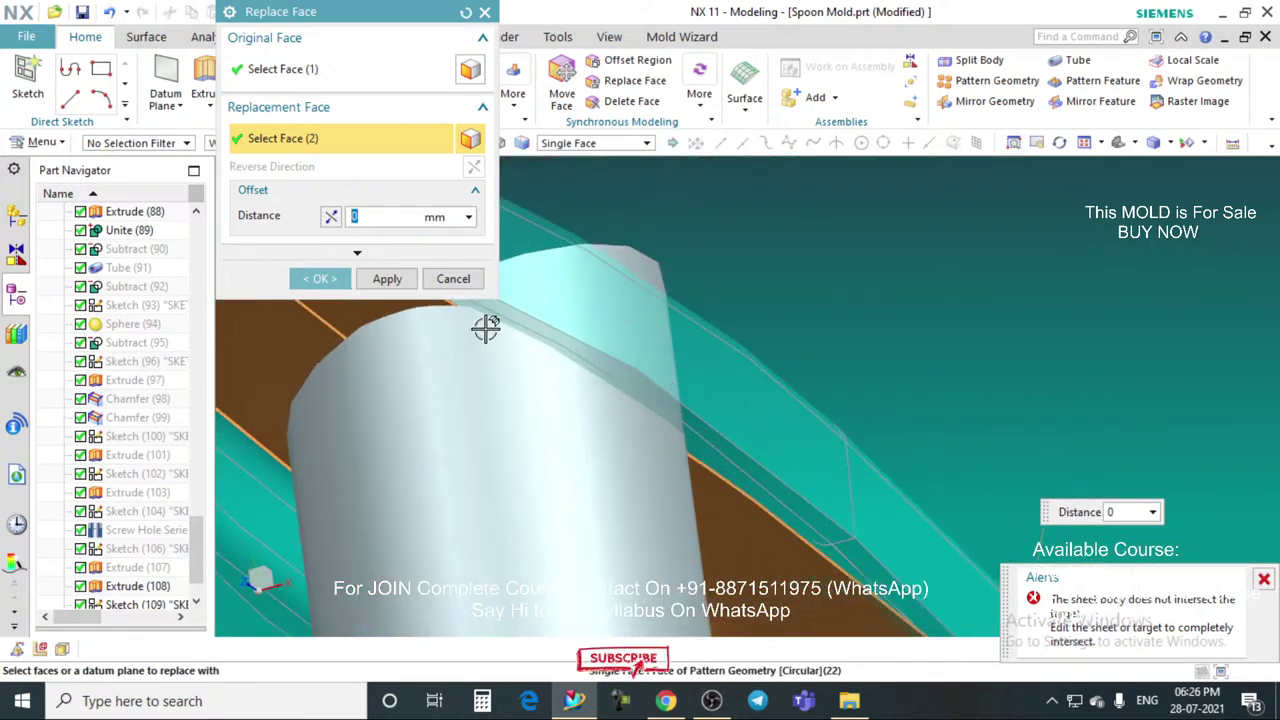
{"action": "scroll", "coordinate": [810, 507], "scroll_direction": "down", "scroll_amount": 2}
{"action": "middle_click_drag", "start_coordinate": [778, 491], "coordinate": [786, 474]}
{"action": "scroll", "coordinate": [786, 474], "scroll_direction": "up", "scroll_amount": 5}
{"action": "scroll", "coordinate": [786, 474], "scroll_direction": "down", "scroll_amount": 7}
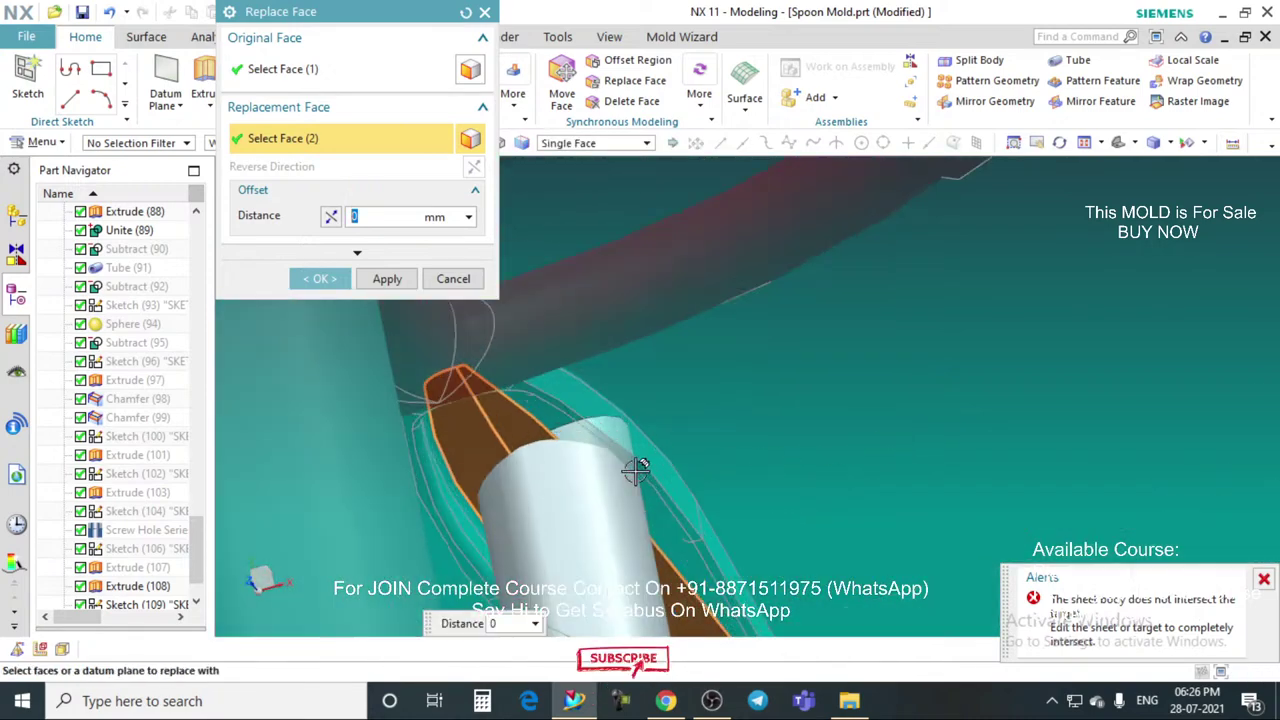
{"action": "scroll", "coordinate": [549, 394], "scroll_direction": "up", "scroll_amount": 5}
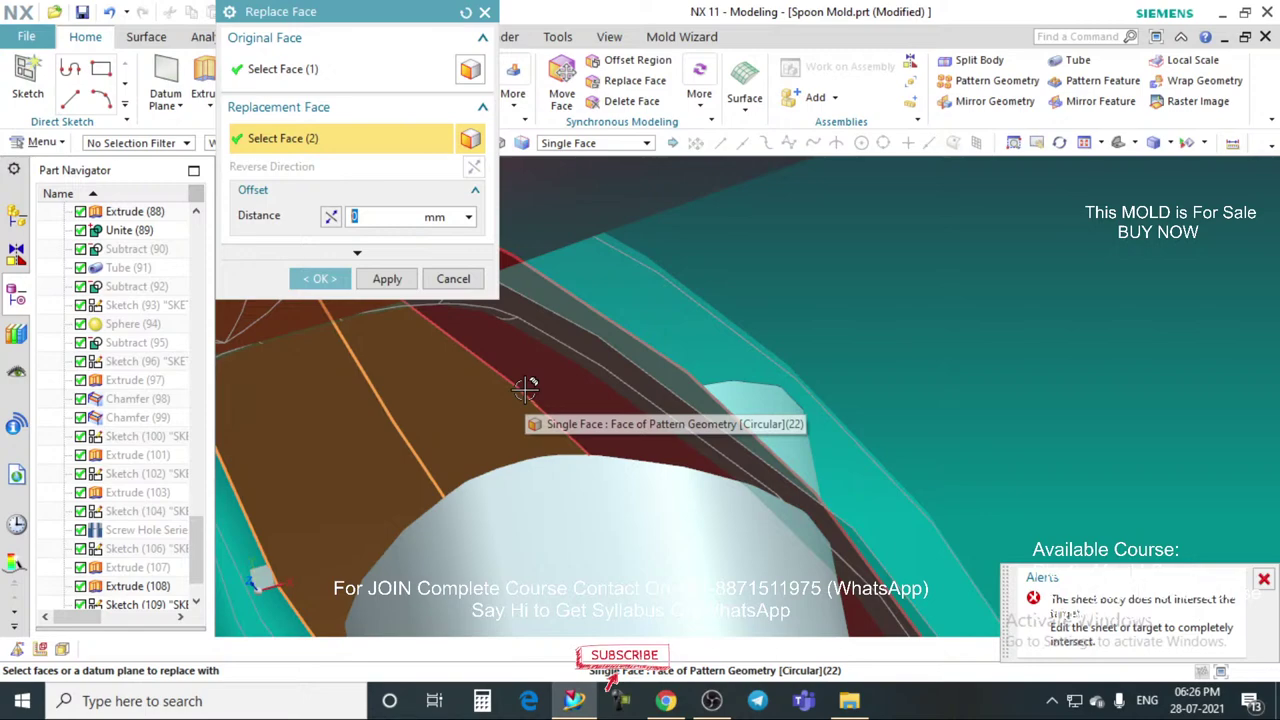
{"action": "left_click", "coordinate": [618, 401]}
{"action": "middle_click_drag", "start_coordinate": [614, 391], "coordinate": [740, 460]}
{"action": "left_click", "coordinate": [320, 279]}
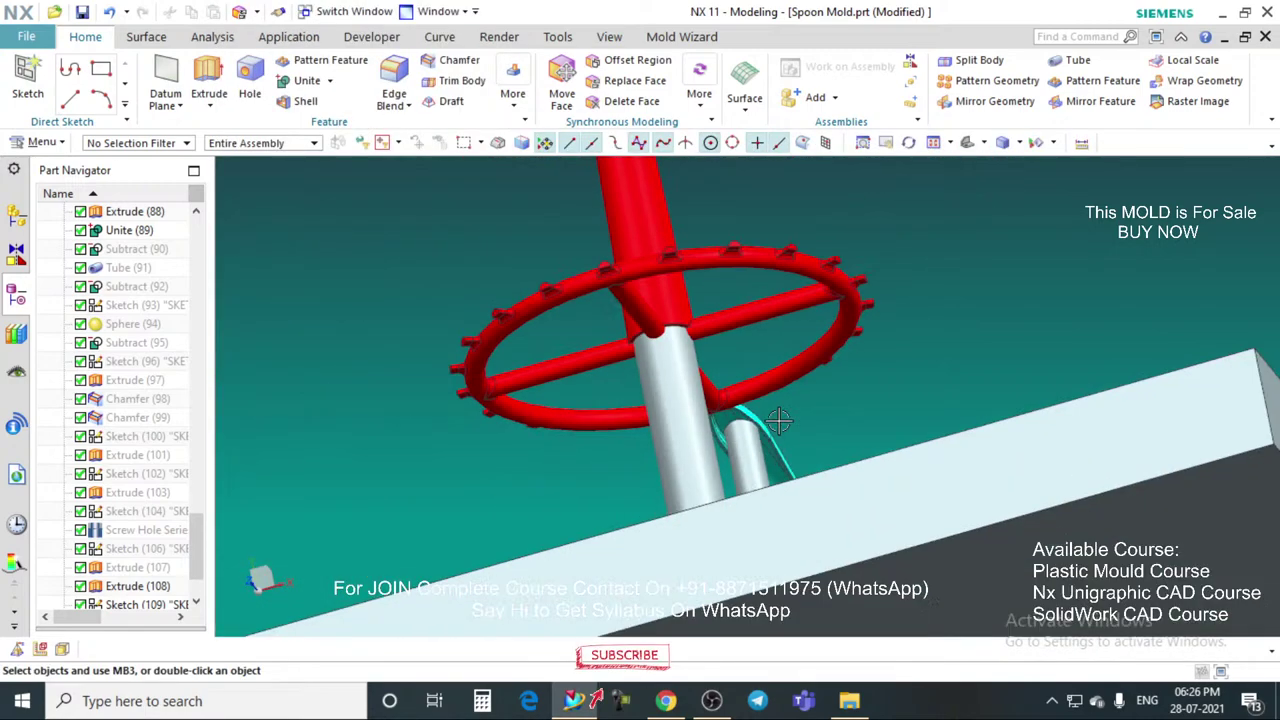
Step: Examine the smaller pin's contact with the spoon handle and both pins' positions relative to the runner ring
{"action": "middle_click_drag", "start_coordinate": [780, 420], "coordinate": [869, 378]}
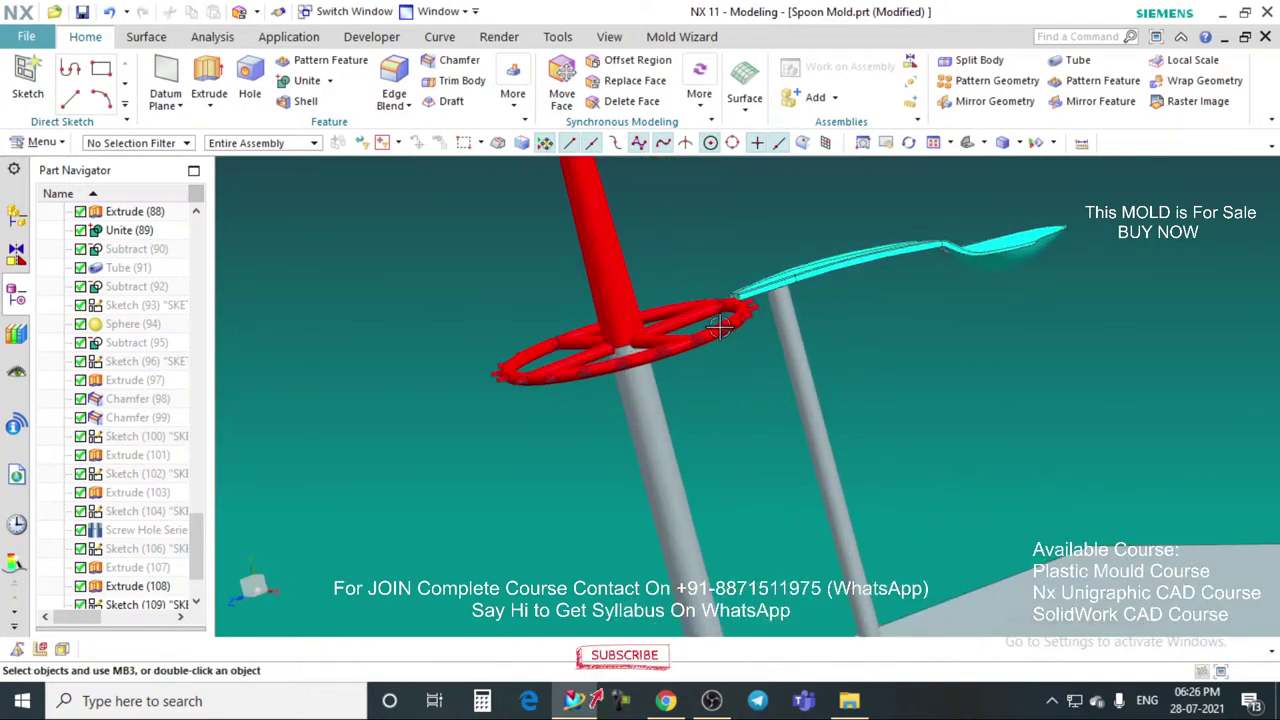
{"action": "mouse_move", "coordinate": [720, 328]}
{"action": "middle_mouse_down"}
{"action": "mouse_move", "coordinate": [771, 343]}
{"action": "mouse_move", "coordinate": [771, 414]}
{"action": "mouse_move", "coordinate": [755, 380]}
{"action": "mouse_move", "coordinate": [706, 471]}
{"action": "mouse_move", "coordinate": [766, 434]}
{"action": "mouse_move", "coordinate": [710, 395]}
{"action": "mouse_move", "coordinate": [726, 343]}
{"action": "middle_mouse_up"}
{"action": "scroll", "coordinate": [748, 367], "scroll_direction": "up", "scroll_amount": 5}
{"action": "scroll", "coordinate": [711, 388], "scroll_direction": "up", "scroll_amount": 1}
{"action": "scroll", "coordinate": [745, 410], "scroll_direction": "down", "scroll_amount": 4}
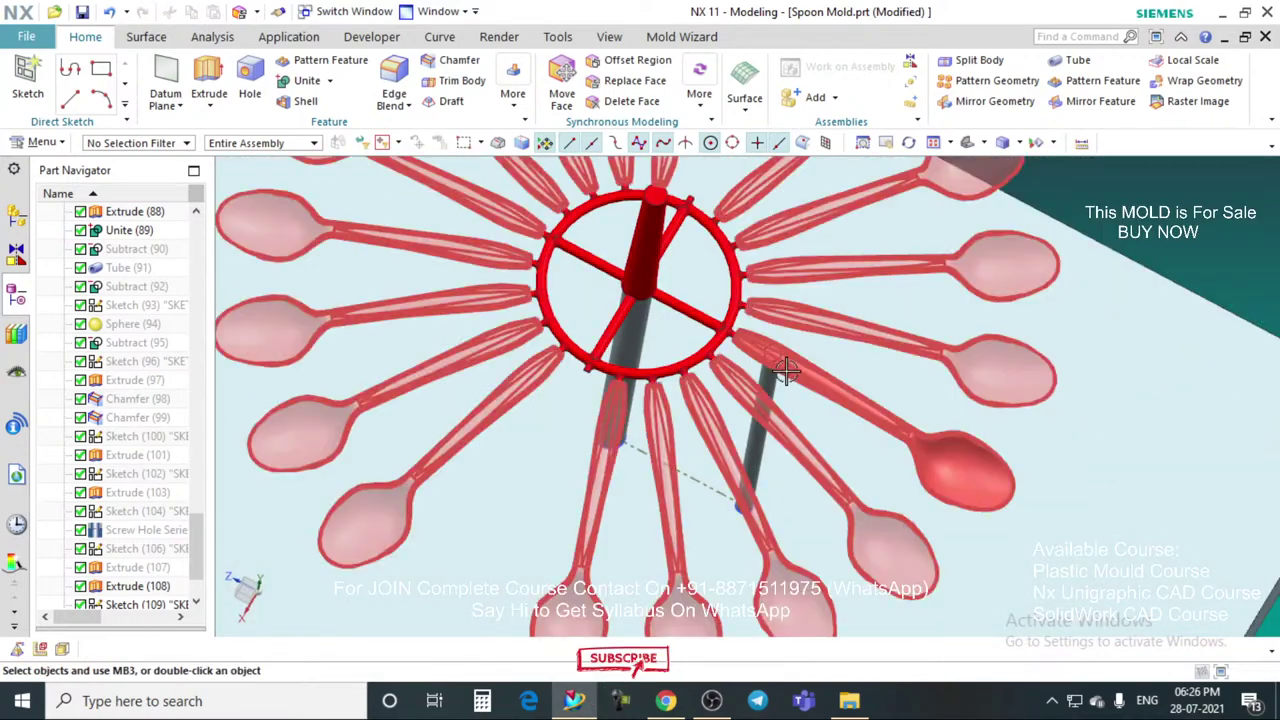
{"action": "scroll", "coordinate": [776, 372], "scroll_direction": "up", "scroll_amount": 2}
{"action": "scroll", "coordinate": [647, 470], "scroll_direction": "down", "scroll_amount": 5}
Step: Try to extend the central pin's extrusion downward by setting its start distance to -20 mm
{"action": "middle_click_drag", "start_coordinate": [647, 470], "coordinate": [714, 514]}
{"action": "scroll", "coordinate": [626, 543], "scroll_direction": "up", "scroll_amount": 5}
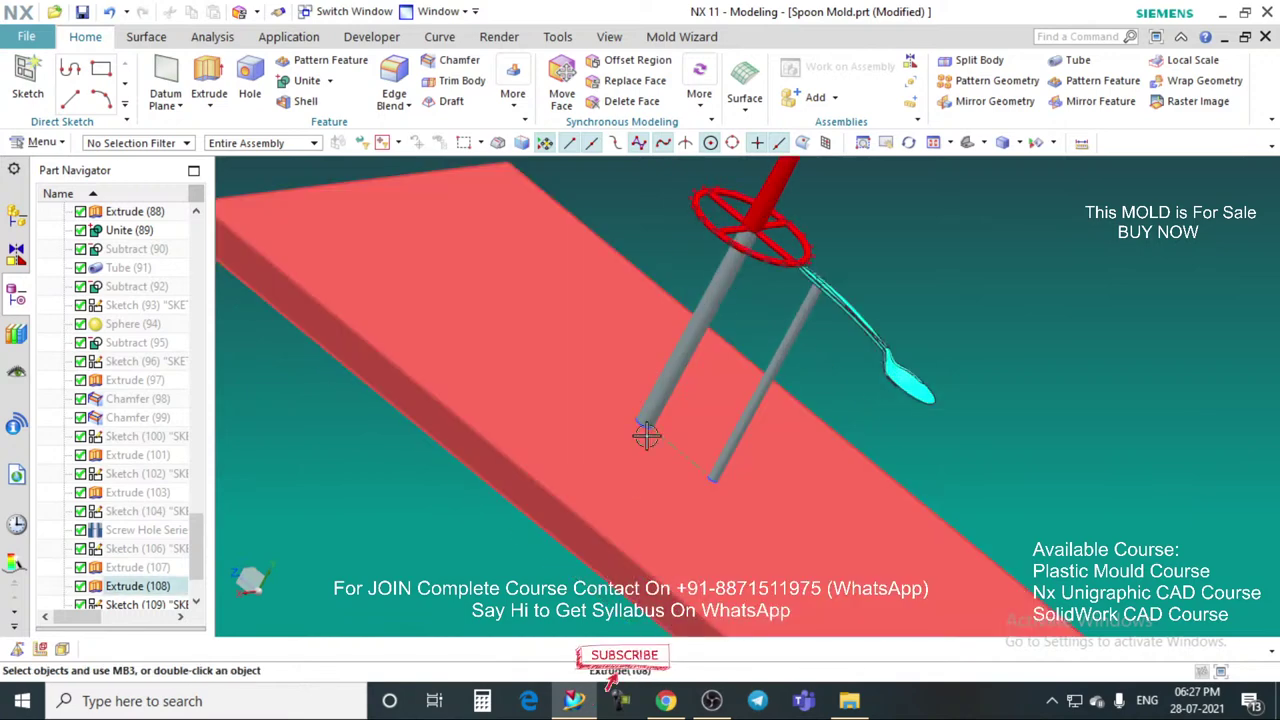
{"action": "double_click", "coordinate": [655, 405]}
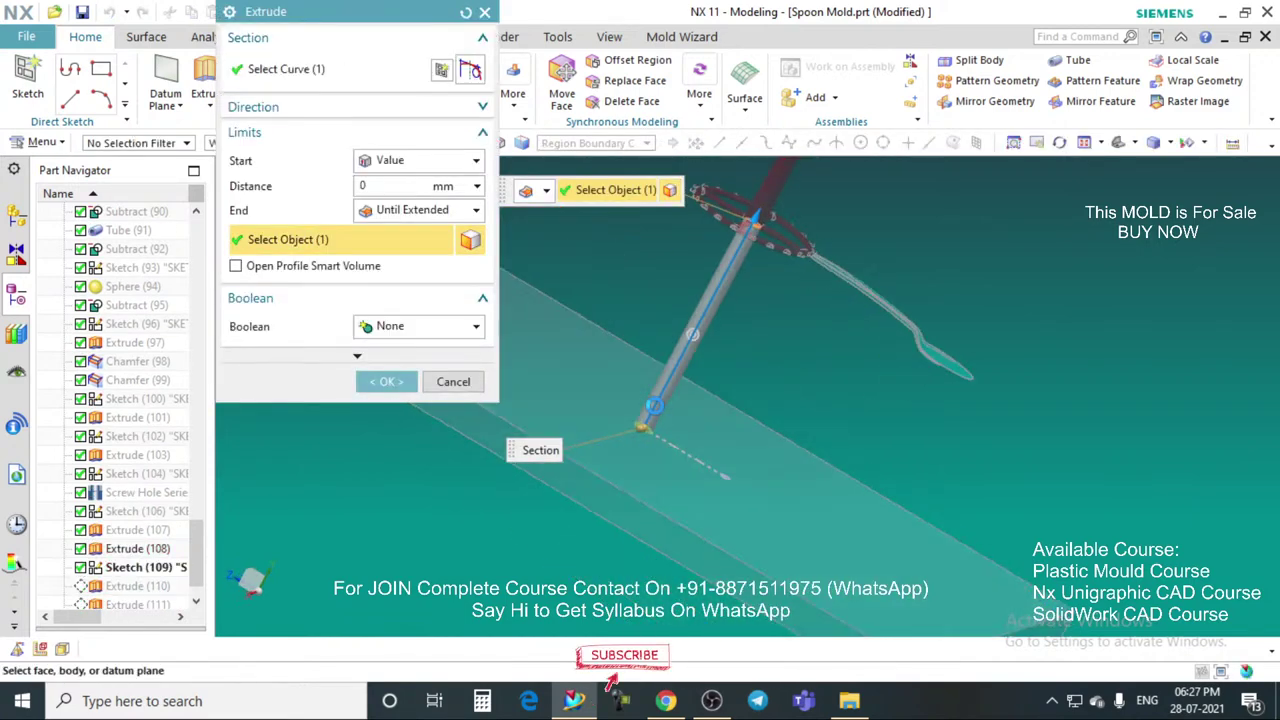
{"action": "scroll", "coordinate": [675, 458], "scroll_direction": "up", "scroll_amount": 3}
{"action": "middle_click_drag", "start_coordinate": [766, 434], "coordinate": [734, 463]}
{"action": "scroll", "coordinate": [690, 455], "scroll_direction": "up", "scroll_amount": 5}
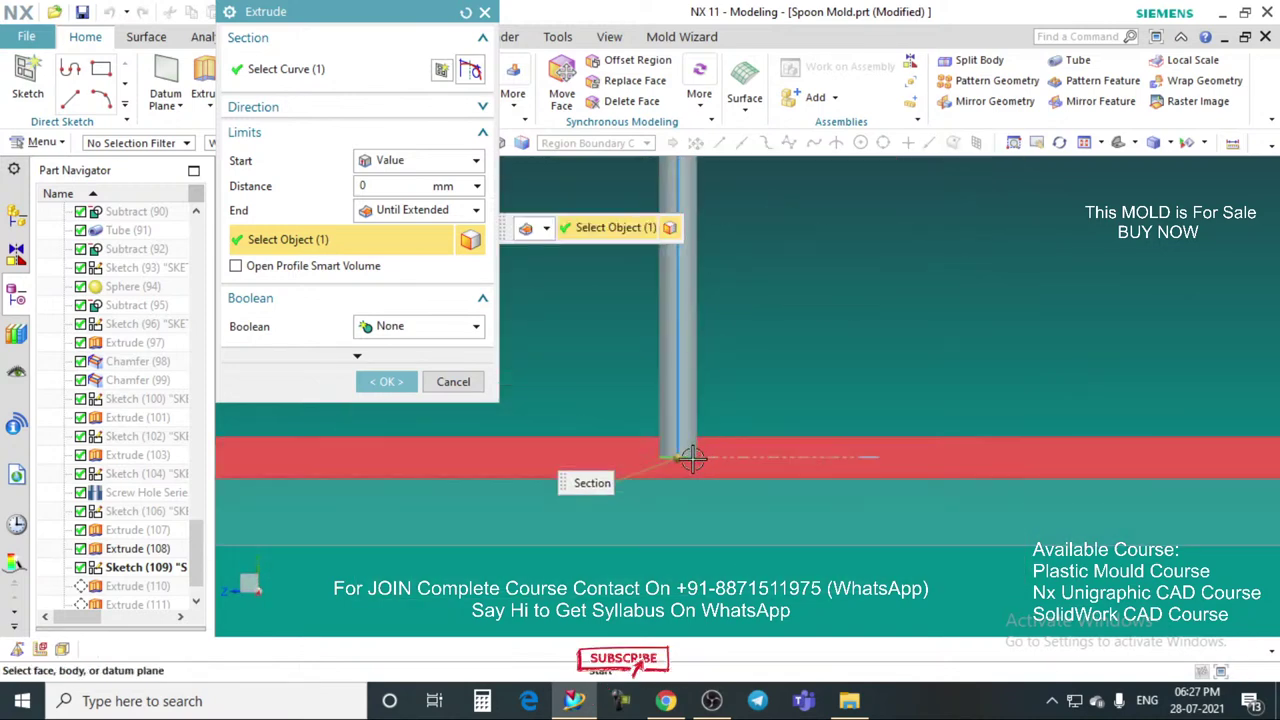
{"action": "left_click_drag", "start_coordinate": [678, 459], "coordinate": [679, 486]}
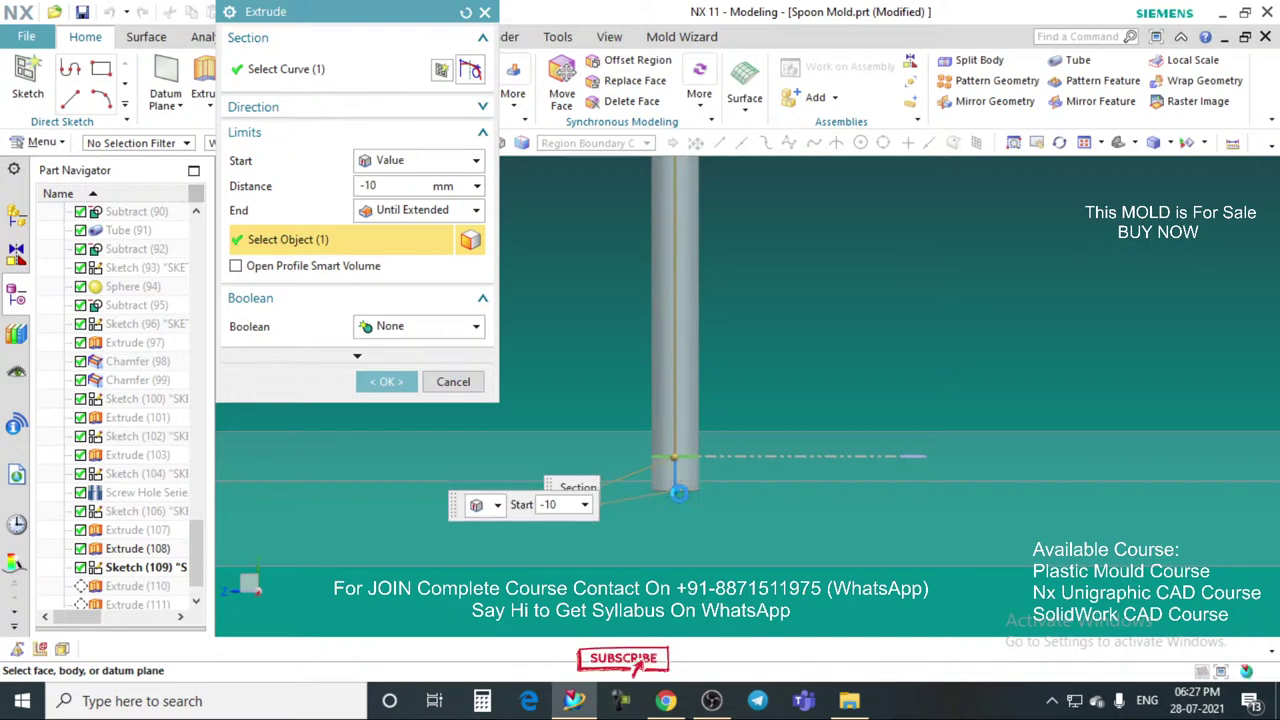
{"action": "middle_click_drag", "start_coordinate": [403, 557], "coordinate": [705, 500]}
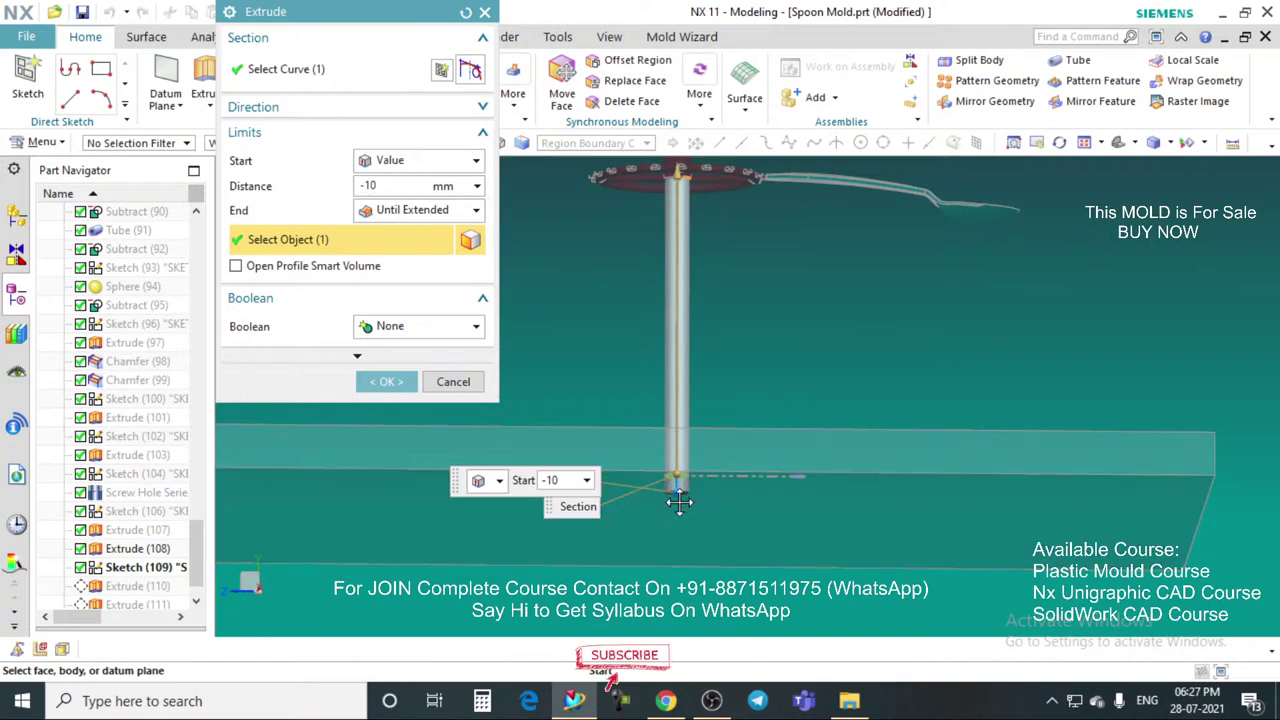
{"action": "left_click_drag", "start_coordinate": [679, 502], "coordinate": [678, 520]}
{"action": "left_click", "coordinate": [367, 186]}
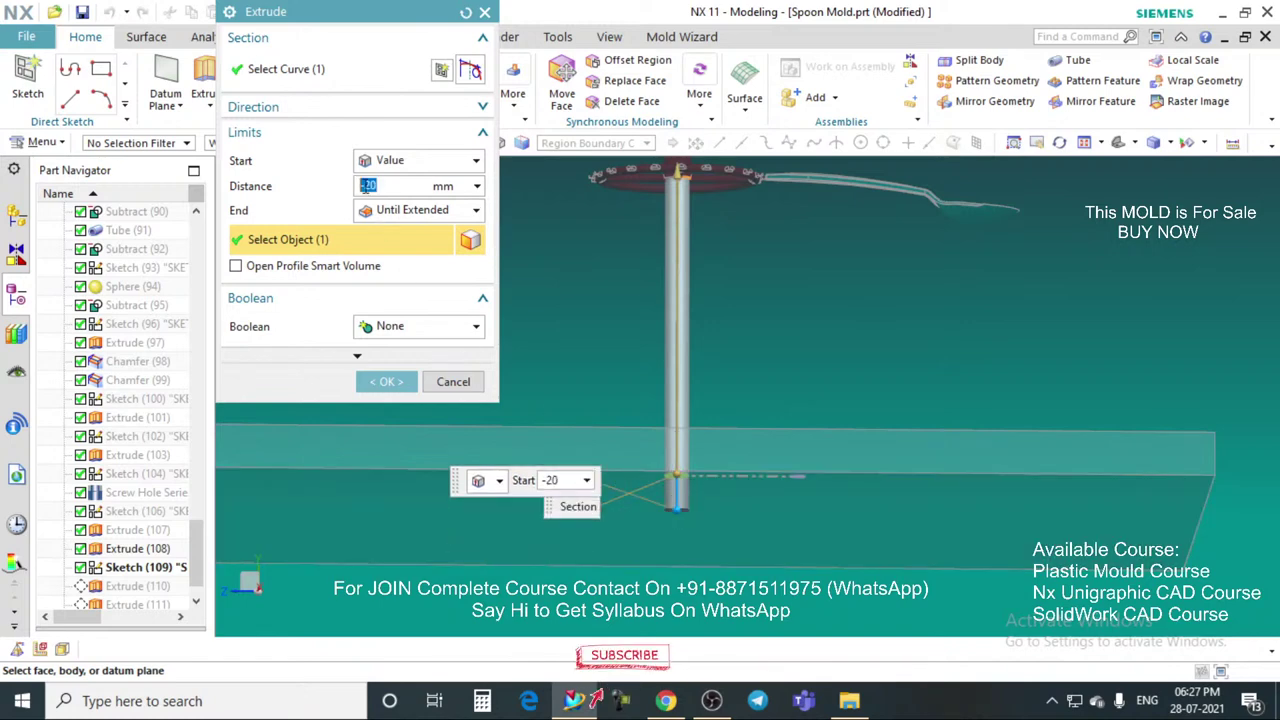
Step: Try to start the central pin's extrusion at the plate's underside using the Until Extended and Until Selected limits
{"action": "left_click", "coordinate": [390, 162]}
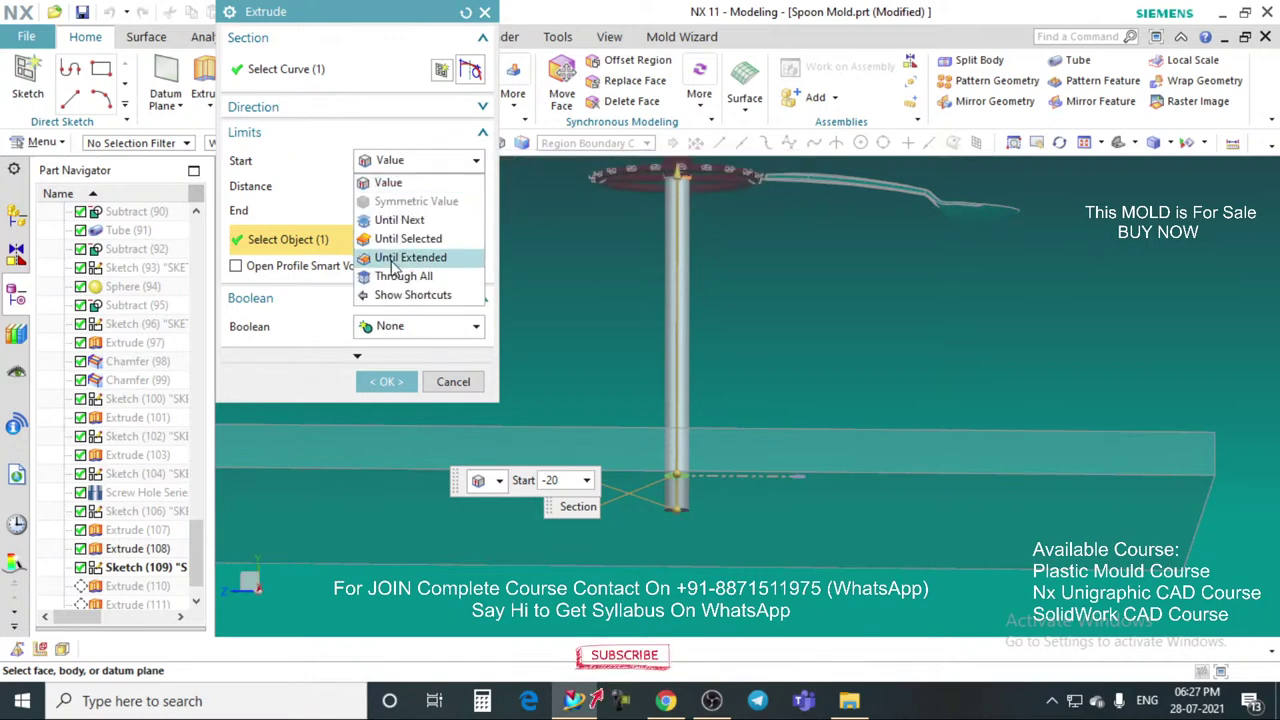
{"action": "left_click", "coordinate": [398, 257]}
{"action": "left_click", "coordinate": [499, 557]}
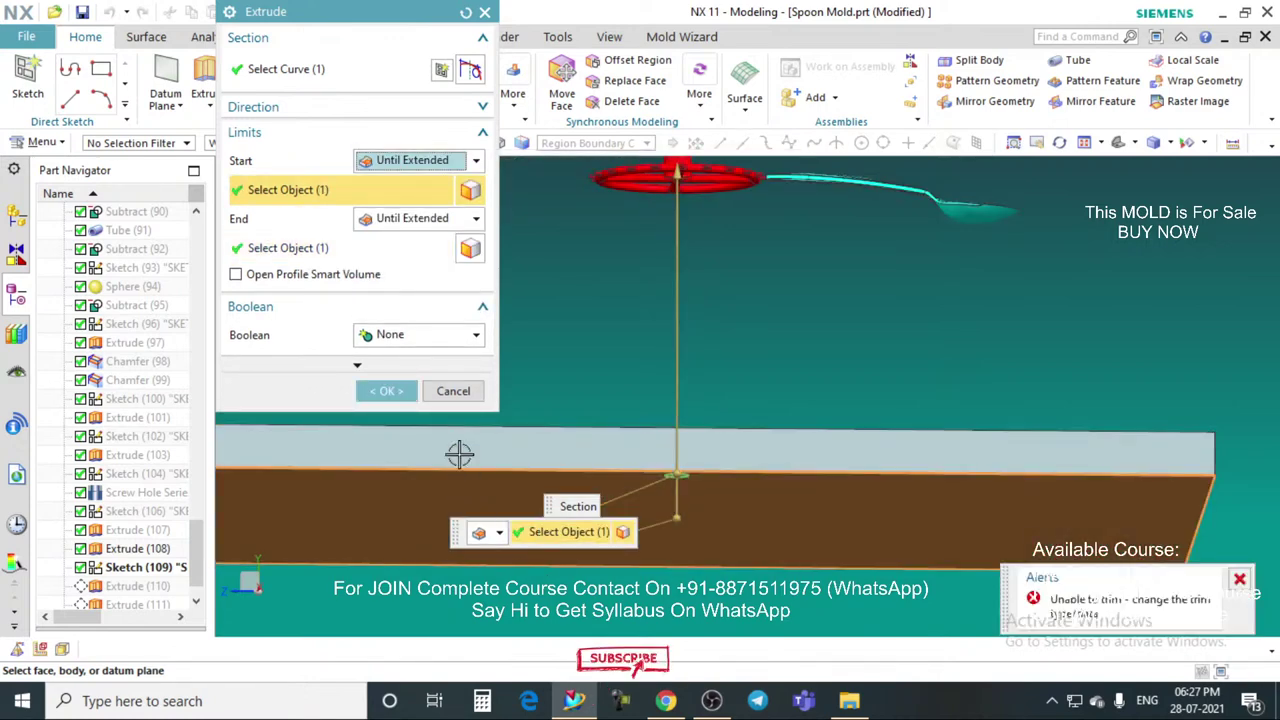
{"action": "left_click", "coordinate": [410, 218]}
{"action": "left_click", "coordinate": [408, 218]}
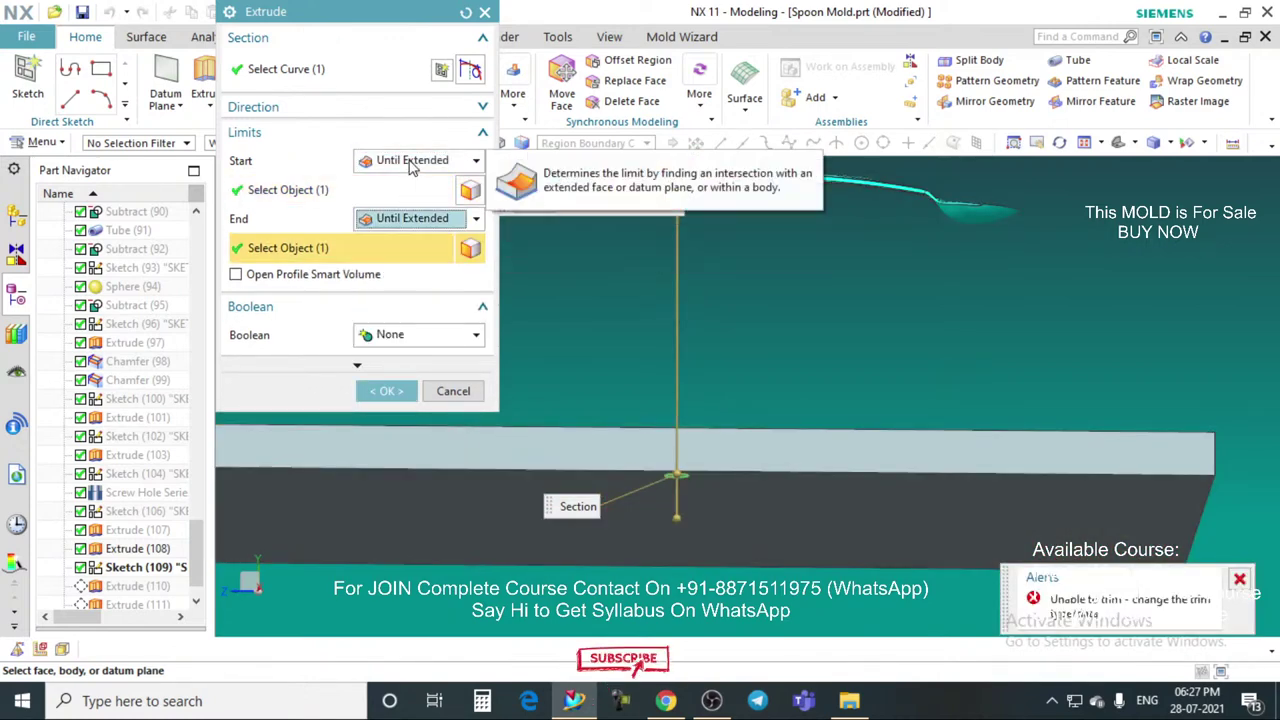
{"action": "left_click", "coordinate": [413, 163]}
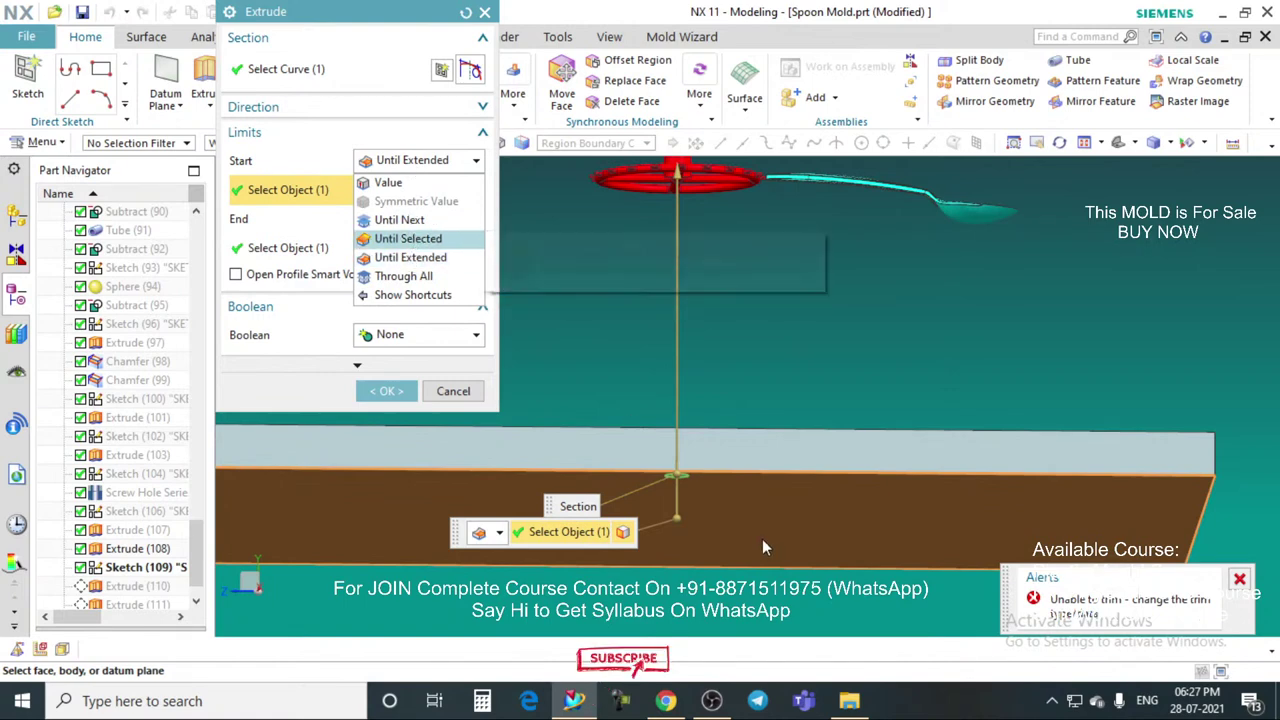
{"action": "left_click", "coordinate": [408, 238]}
{"action": "left_click", "coordinate": [743, 515]}
{"action": "left_click", "coordinate": [462, 391]}
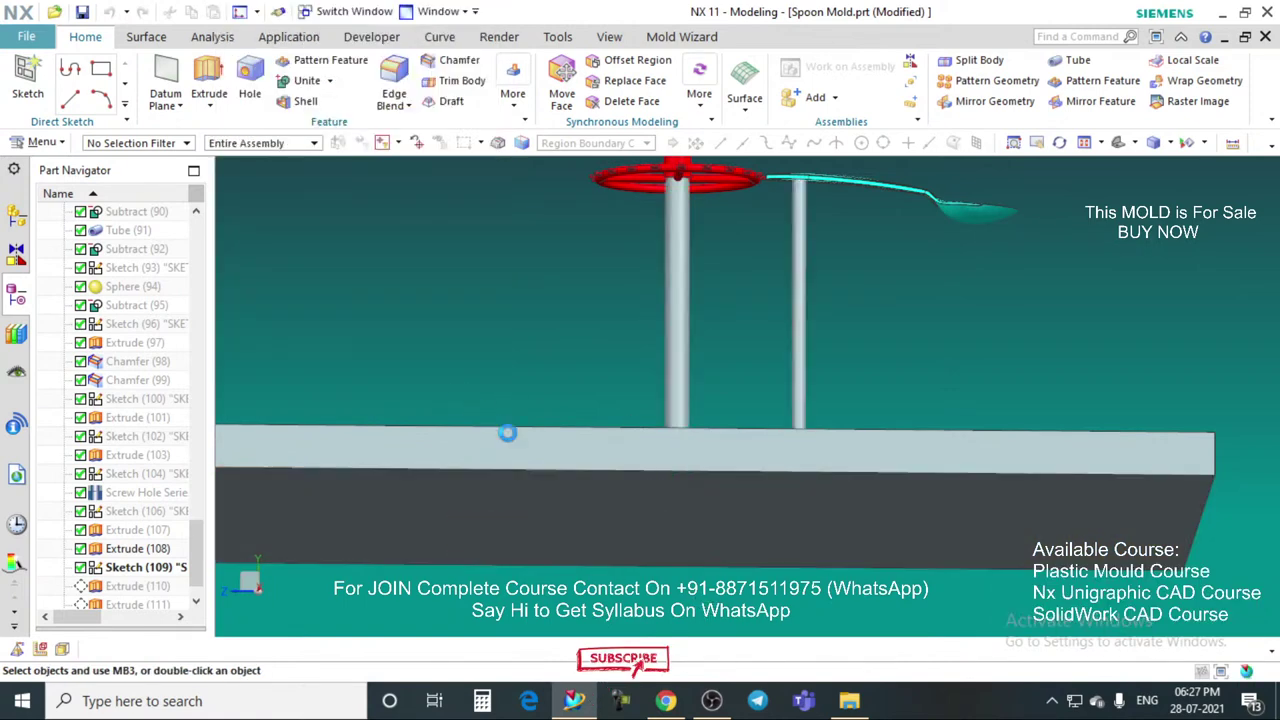
Step: Edit the central pin's extrusion and set its start distance to -45 mm so it passes through the plate
{"action": "scroll", "coordinate": [773, 424], "scroll_direction": "down", "scroll_amount": 3}
{"action": "scroll", "coordinate": [783, 423], "scroll_direction": "up", "scroll_amount": 1}
{"action": "middle_click_drag", "start_coordinate": [783, 423], "coordinate": [665, 410]}
{"action": "scroll", "coordinate": [711, 434], "scroll_direction": "down", "scroll_amount": 2}
{"action": "scroll", "coordinate": [718, 449], "scroll_direction": "up", "scroll_amount": 4}
{"action": "scroll", "coordinate": [712, 456], "scroll_direction": "down", "scroll_amount": 1}
{"action": "scroll", "coordinate": [712, 456], "scroll_direction": "up", "scroll_amount": 2}
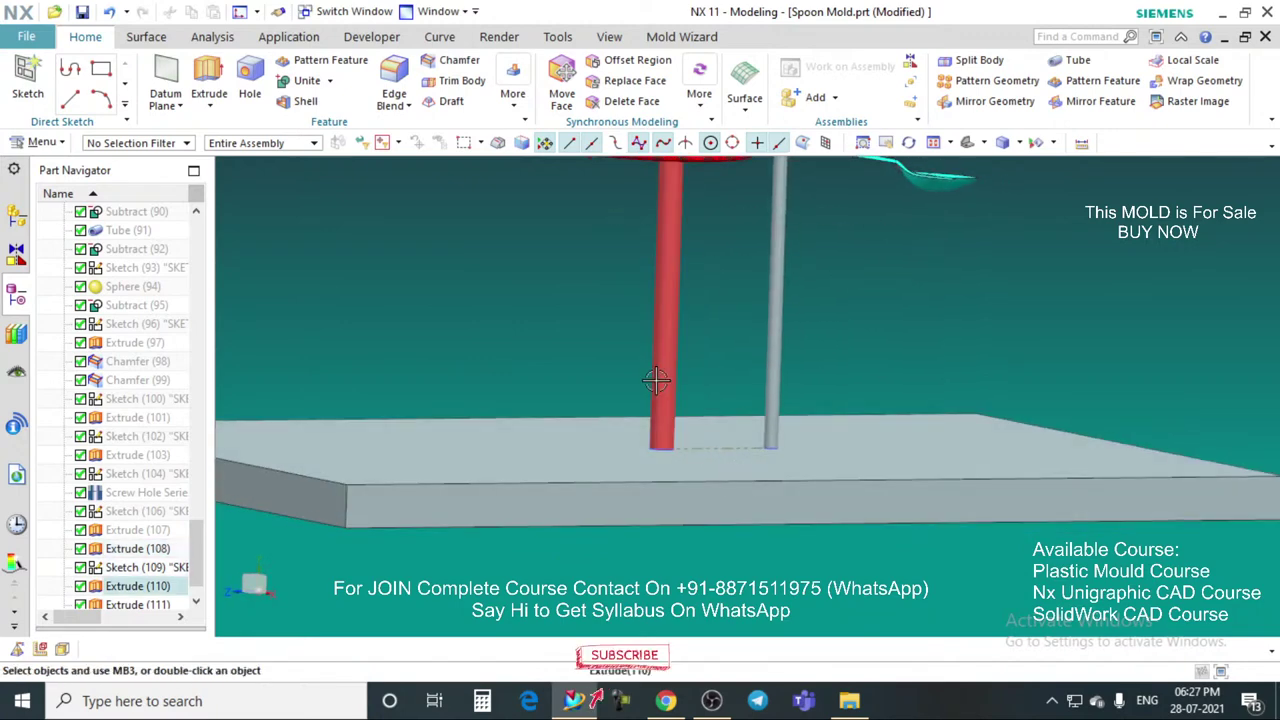
{"action": "double_click", "coordinate": [656, 374]}
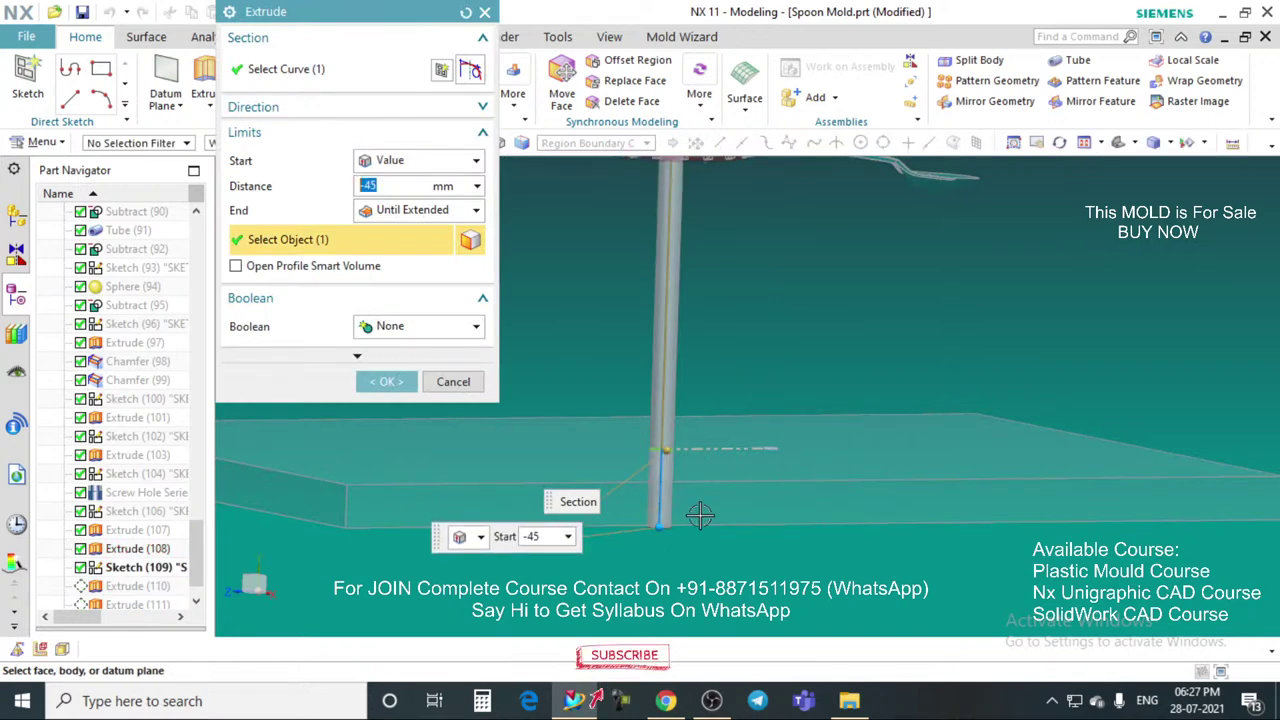
{"action": "scroll", "coordinate": [694, 514], "scroll_direction": "down", "scroll_amount": 3}
{"action": "left_click", "coordinate": [441, 387]}
{"action": "scroll", "coordinate": [570, 425], "scroll_direction": "down", "scroll_amount": 2}
Step: Edit the smaller pin's extrusion and set its start distance to -40 mm so it passes through the plate
{"action": "middle_click_drag", "start_coordinate": [660, 446], "coordinate": [666, 429]}
{"action": "scroll", "coordinate": [666, 429], "scroll_direction": "up", "scroll_amount": 3}
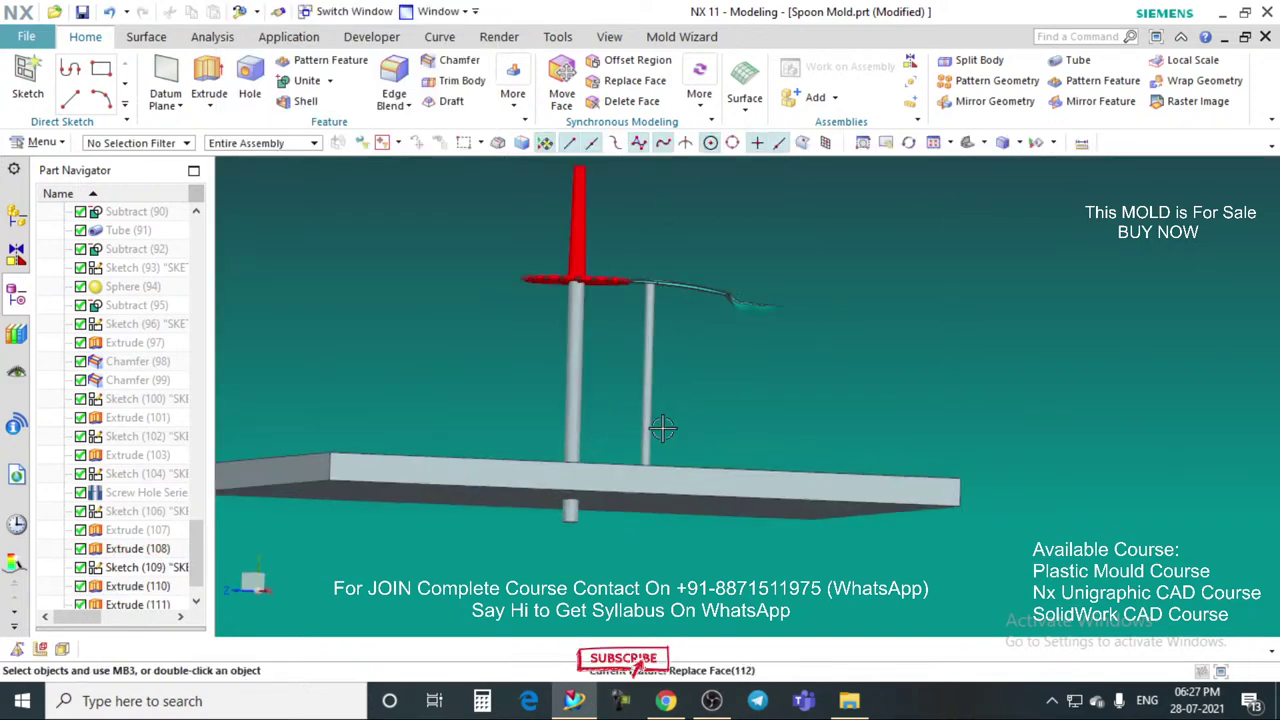
{"action": "left_click", "coordinate": [644, 428]}
{"action": "double_click", "coordinate": [644, 428]}
{"action": "left_click_drag", "start_coordinate": [653, 492], "coordinate": [458, 463]}
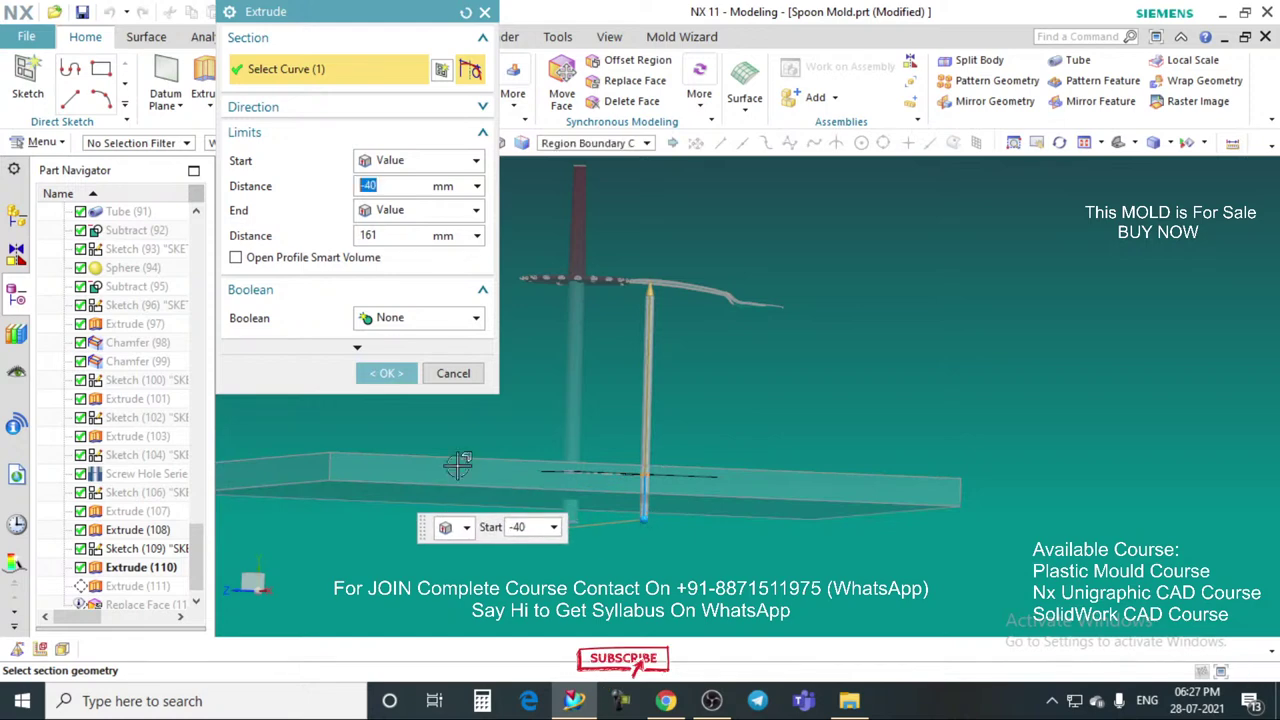
{"action": "left_click", "coordinate": [389, 373]}
Step: Replace the central pin's protruding end face with the plate's underside face so the pin ends flush with the plate
{"action": "middle_click_drag", "start_coordinate": [694, 480], "coordinate": [542, 421]}
{"action": "scroll", "coordinate": [530, 431], "scroll_direction": "up", "scroll_amount": 4}
{"action": "scroll", "coordinate": [609, 432], "scroll_direction": "down", "scroll_amount": 4}
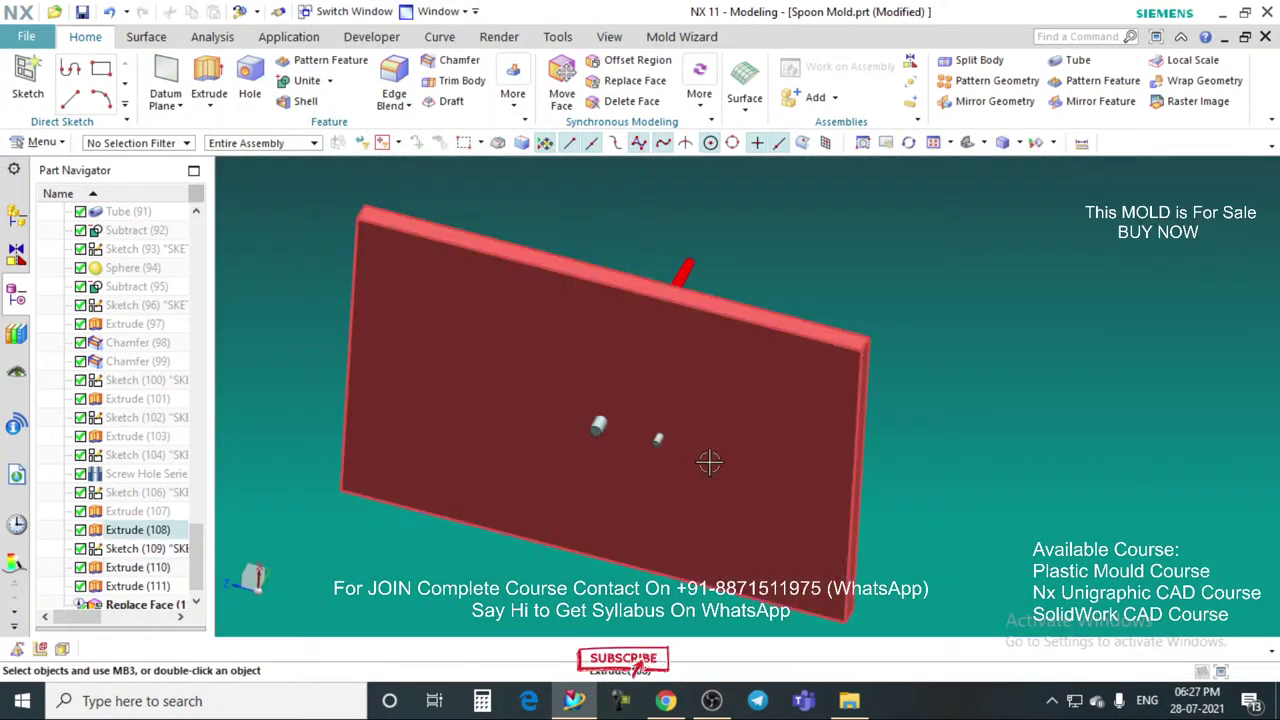
{"action": "middle_click_drag", "start_coordinate": [709, 461], "coordinate": [620, 387]}
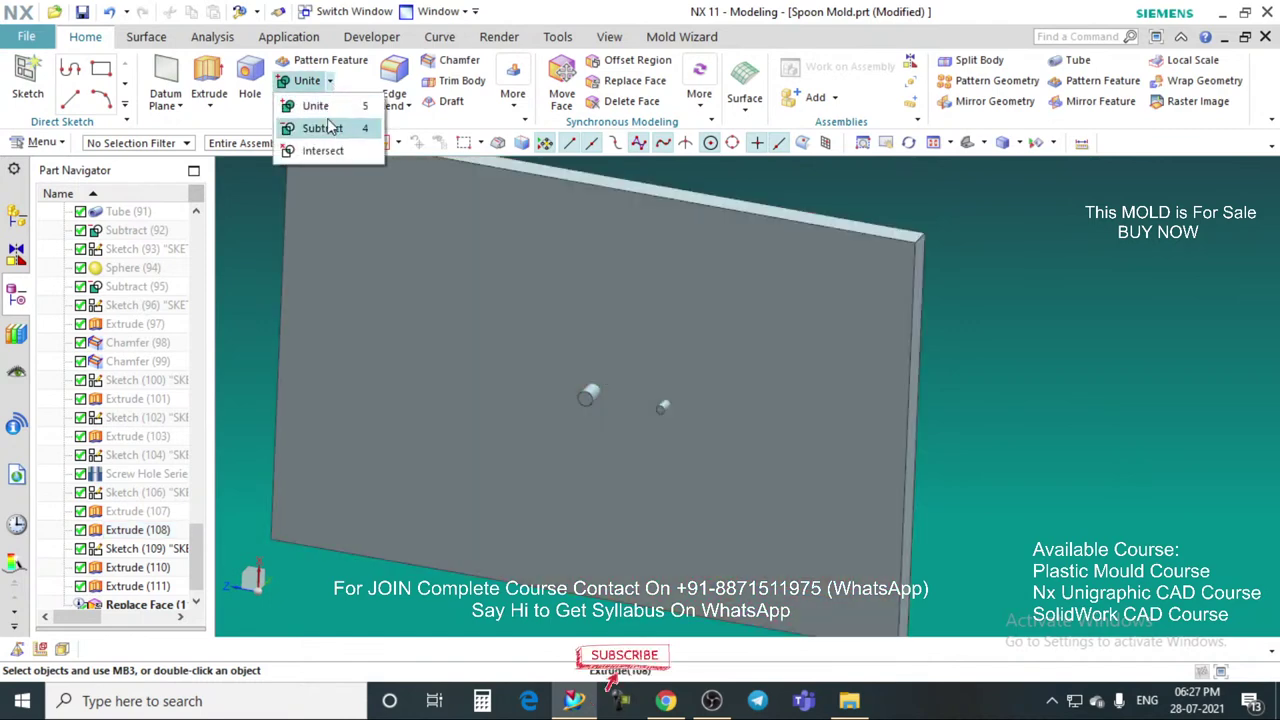
{"action": "left_click", "coordinate": [512, 88]}
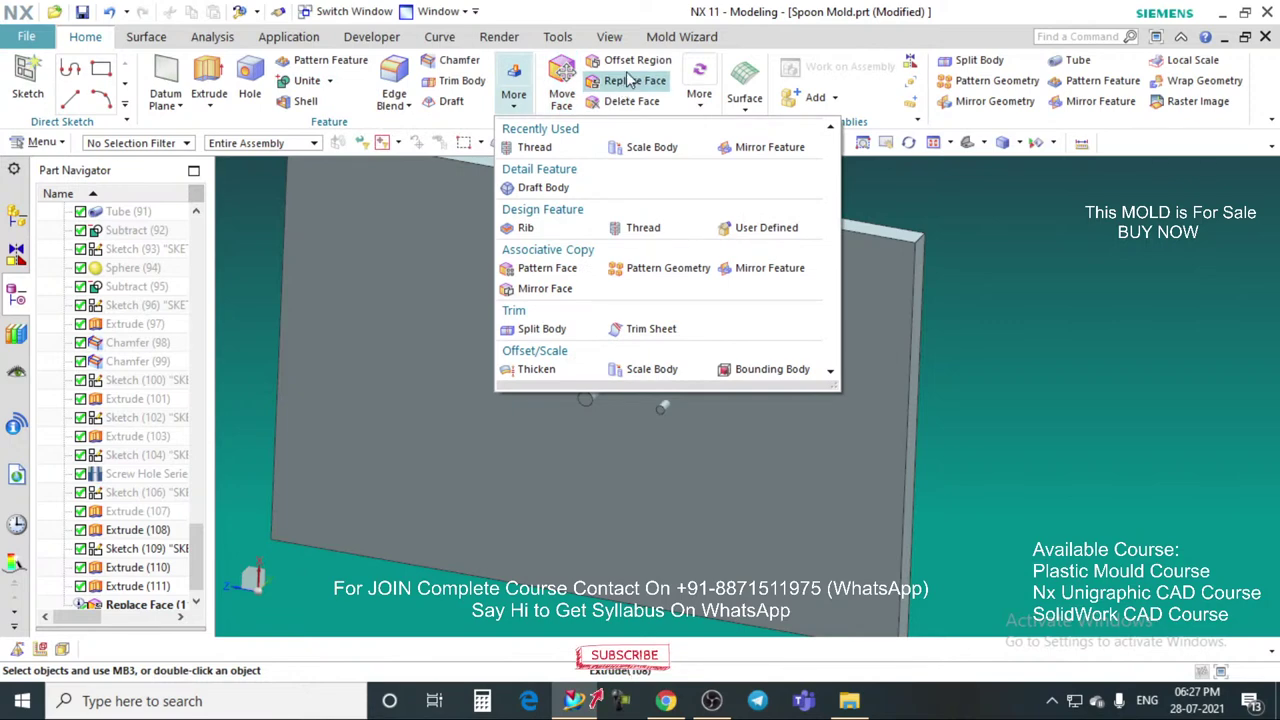
{"action": "left_click", "coordinate": [630, 60]}
{"action": "left_click", "coordinate": [625, 81]}
{"action": "scroll", "coordinate": [594, 451], "scroll_direction": "up", "scroll_amount": 5}
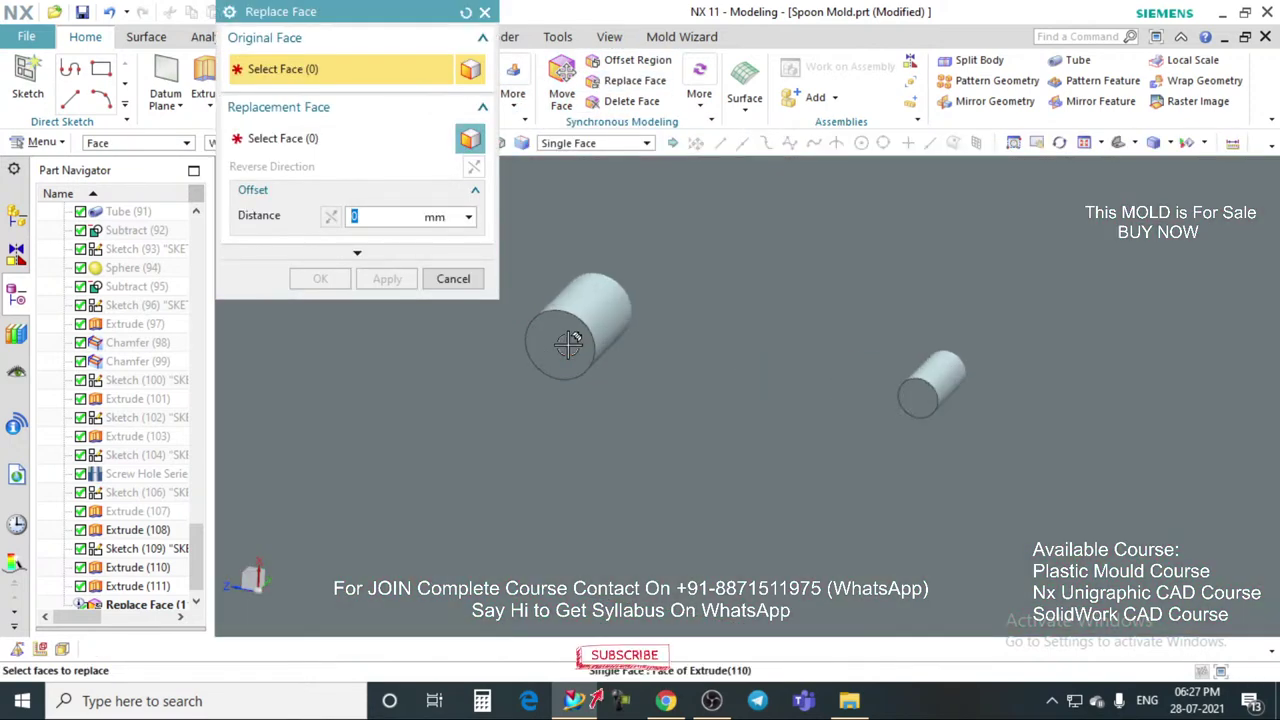
{"action": "left_click", "coordinate": [636, 365]}
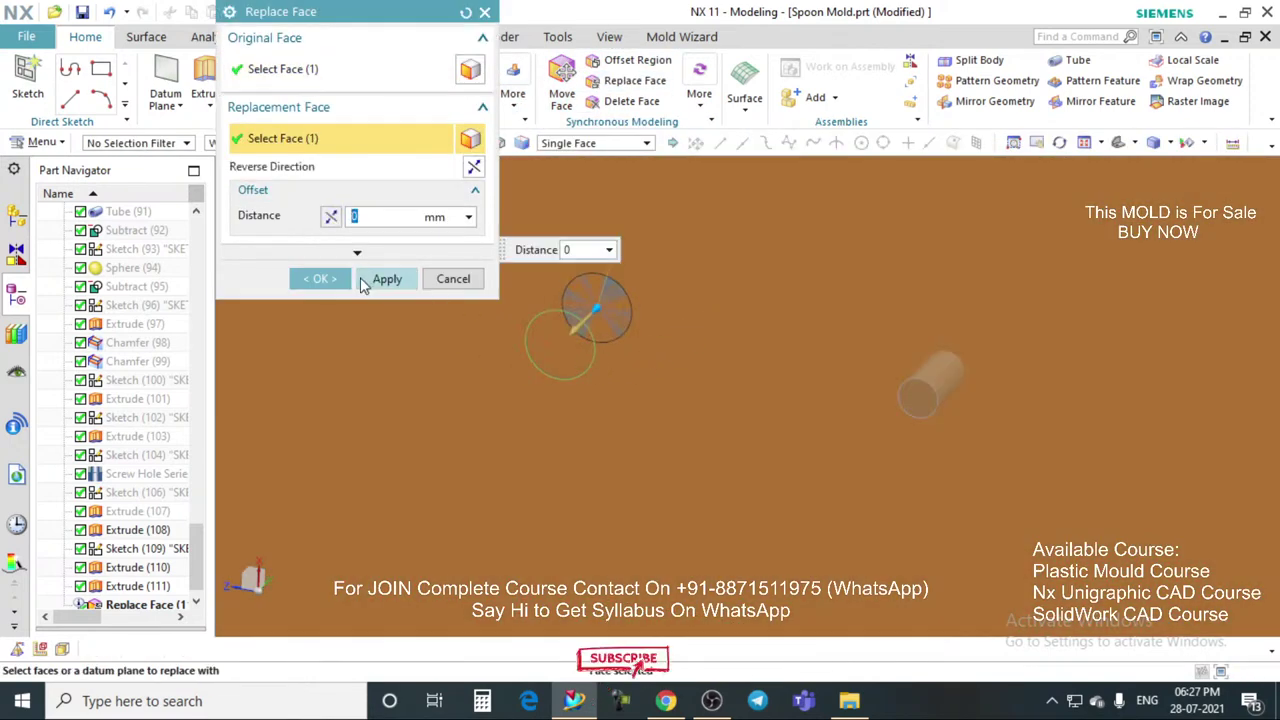
{"action": "left_click", "coordinate": [367, 281]}
Step: Replace the smaller pin's protruding end face with the plate's underside face as well
{"action": "middle_click", "coordinate": [350, 242]}
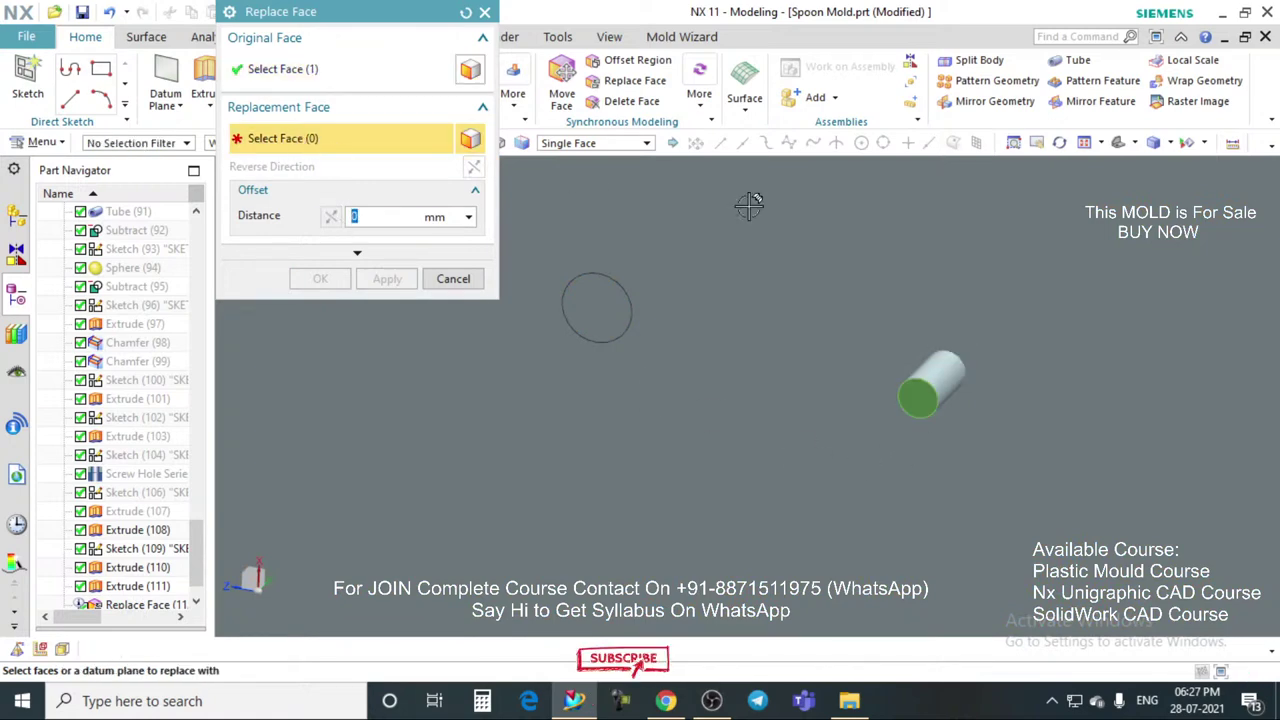
{"action": "left_click", "coordinate": [690, 418]}
{"action": "left_click", "coordinate": [318, 282]}
Step: Change the display colour of both ejector pins to a vibrant blue-violet
{"action": "middle_click_drag", "start_coordinate": [777, 417], "coordinate": [760, 395]}
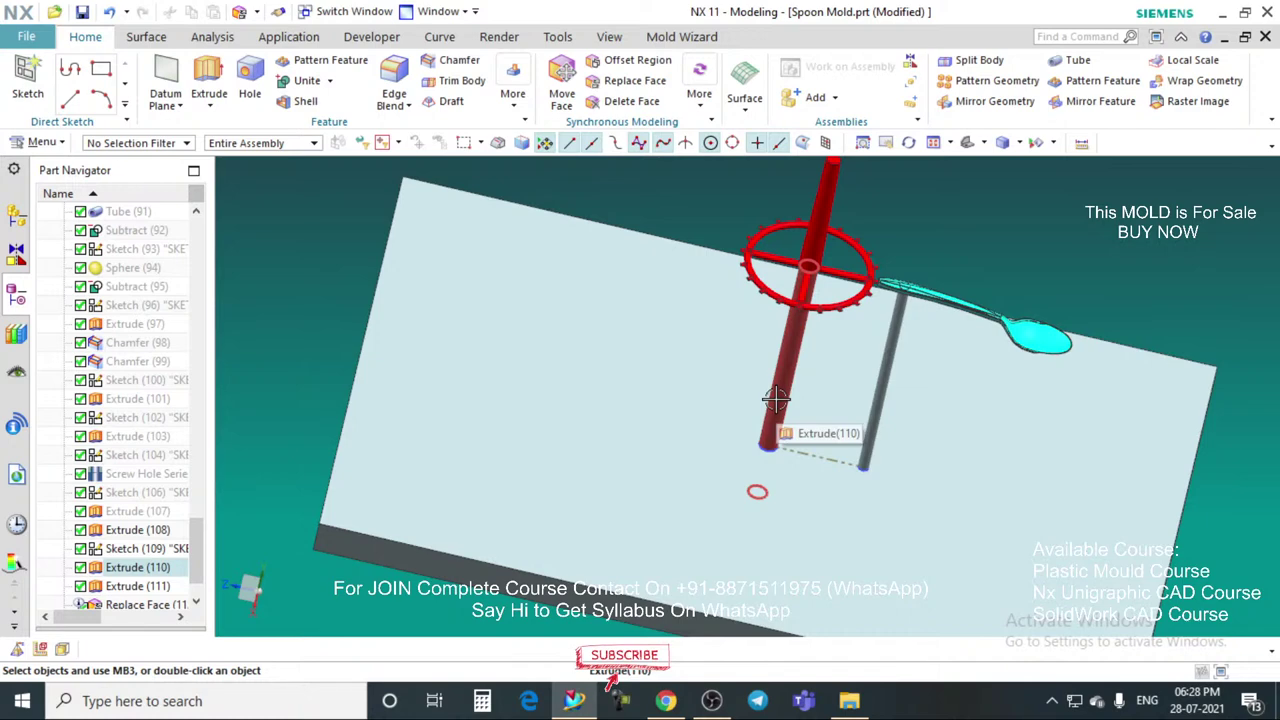
{"action": "key", "text": "ctrl+j"}
{"action": "left_click", "coordinate": [794, 357]}
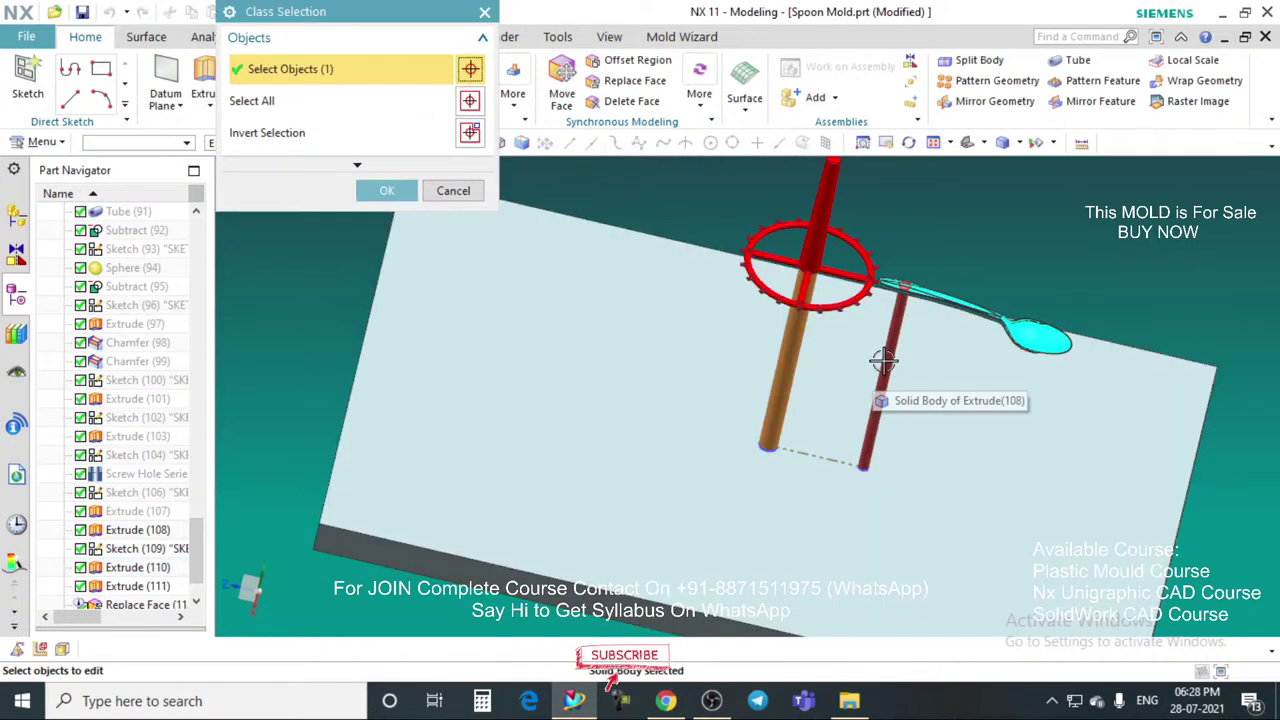
{"action": "left_click", "coordinate": [874, 390]}
{"action": "left_click", "coordinate": [386, 191]}
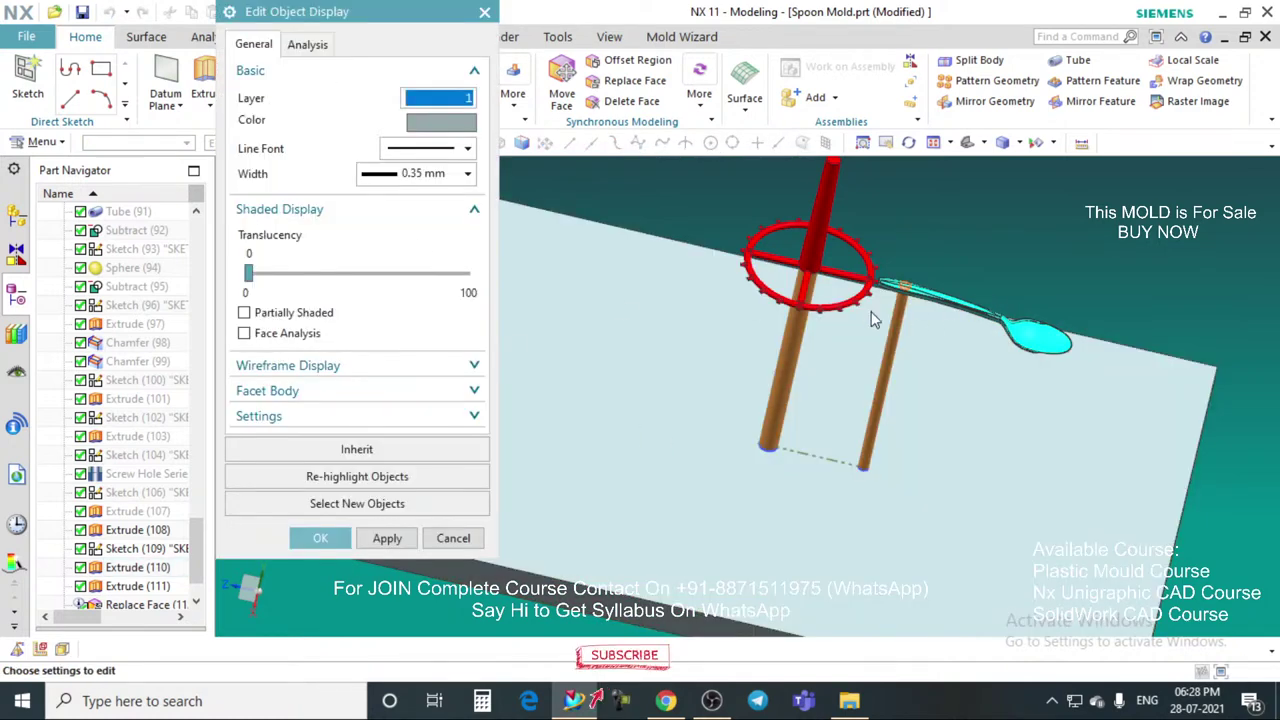
{"action": "left_click", "coordinate": [460, 124]}
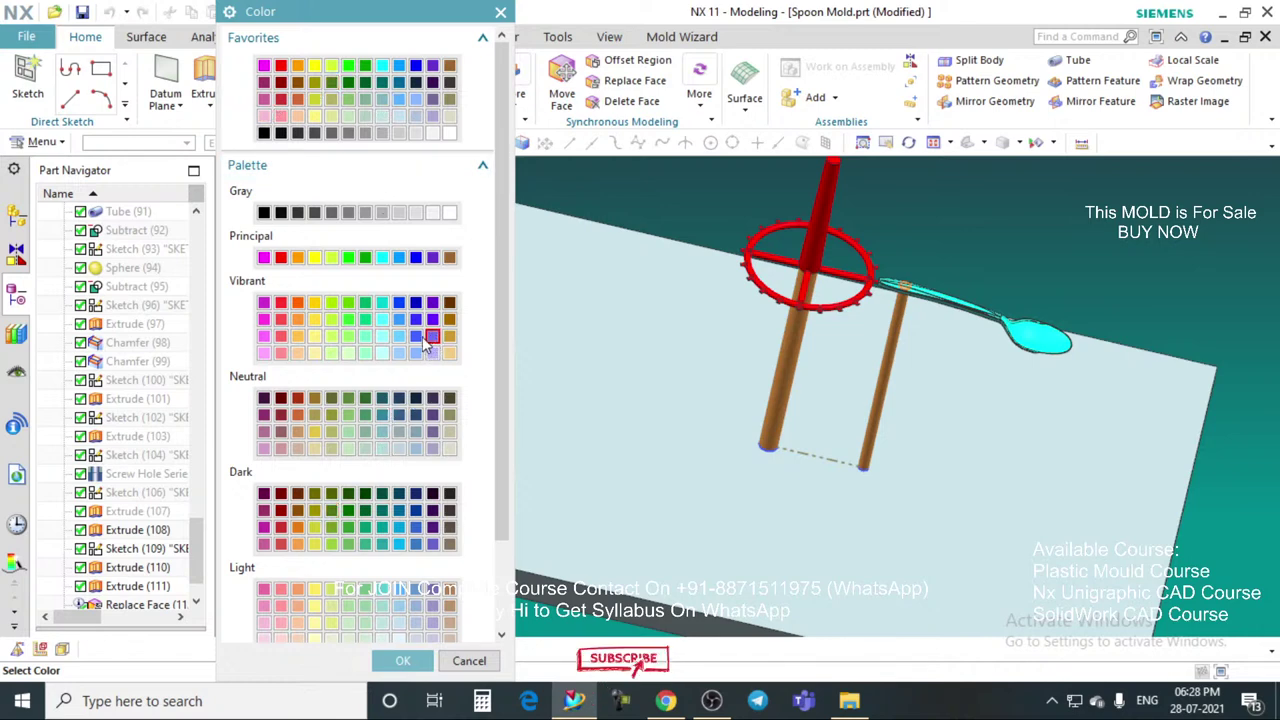
{"action": "left_click", "coordinate": [402, 660]}
{"action": "left_click", "coordinate": [320, 540]}
Step: Set up a 10 mm extrusion of the central pin's bottom face into the plate and show the full extrude options
{"action": "scroll", "coordinate": [912, 368], "scroll_direction": "down", "scroll_amount": 2}
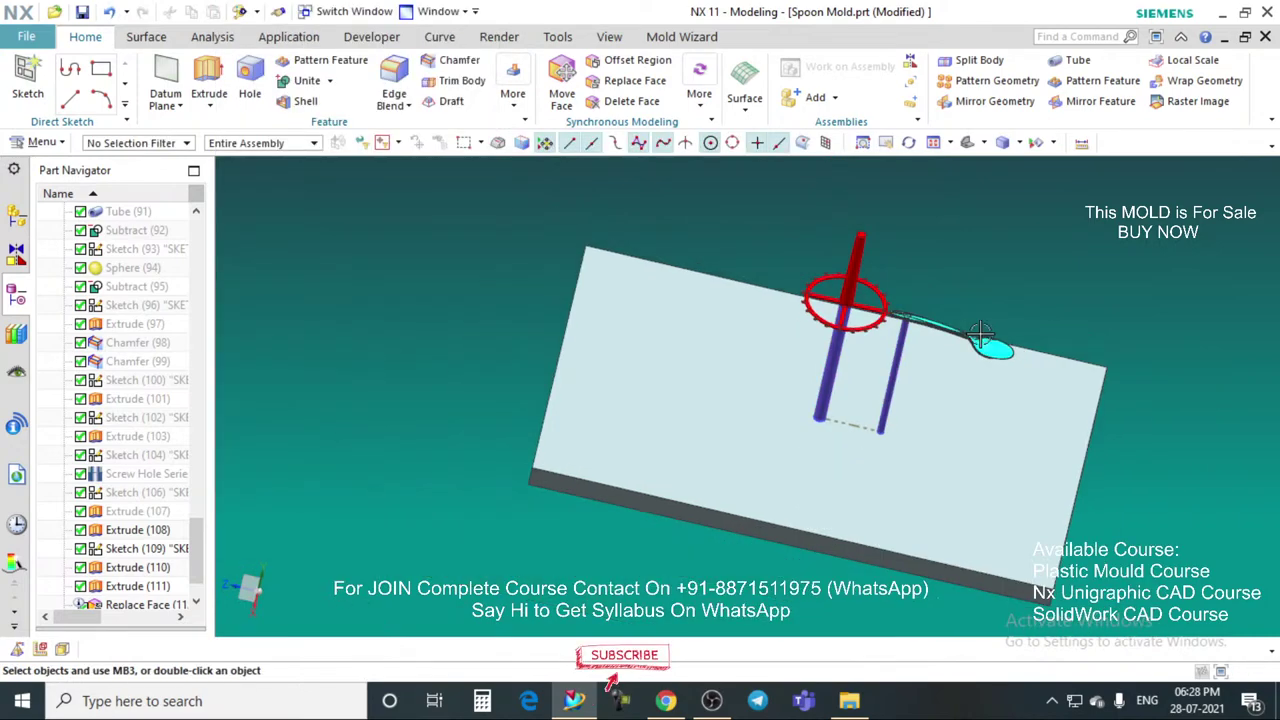
{"action": "scroll", "coordinate": [943, 366], "scroll_direction": "up", "scroll_amount": 2}
{"action": "middle_click_drag", "start_coordinate": [943, 366], "coordinate": [788, 223]}
{"action": "scroll", "coordinate": [872, 268], "scroll_direction": "down", "scroll_amount": 2}
{"action": "scroll", "coordinate": [700, 343], "scroll_direction": "up", "scroll_amount": 6}
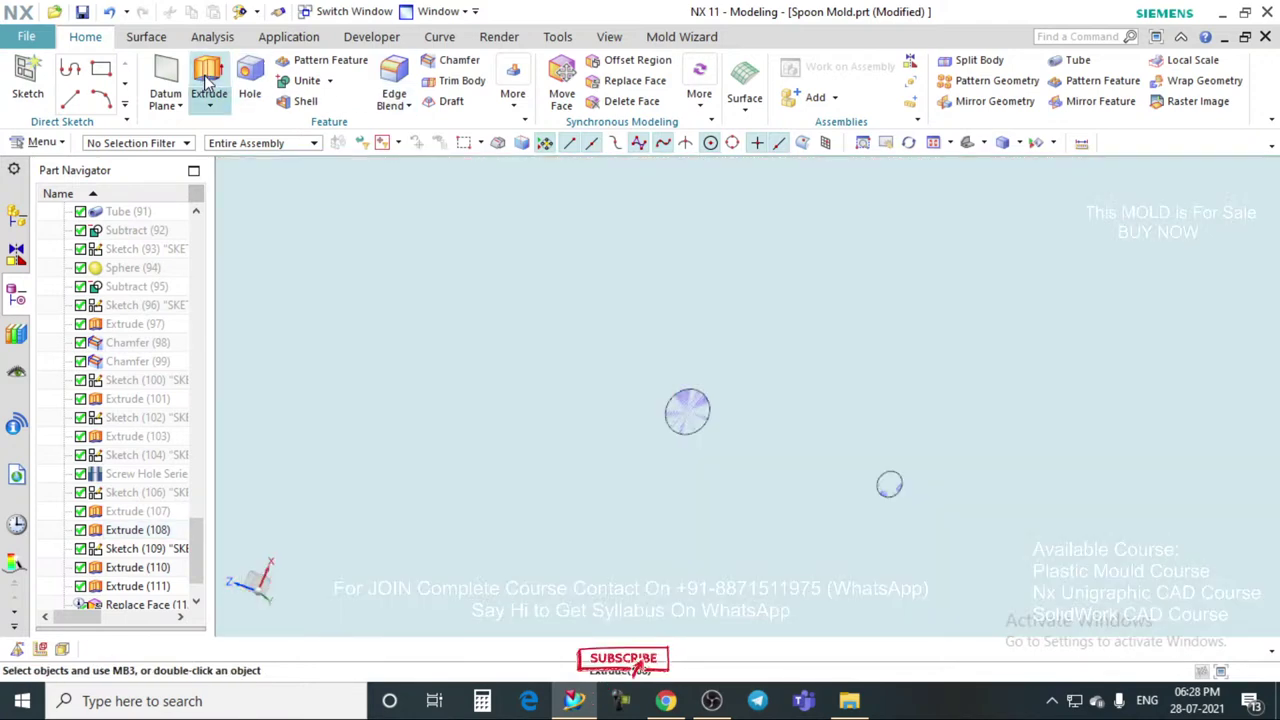
{"action": "left_click", "coordinate": [208, 75]}
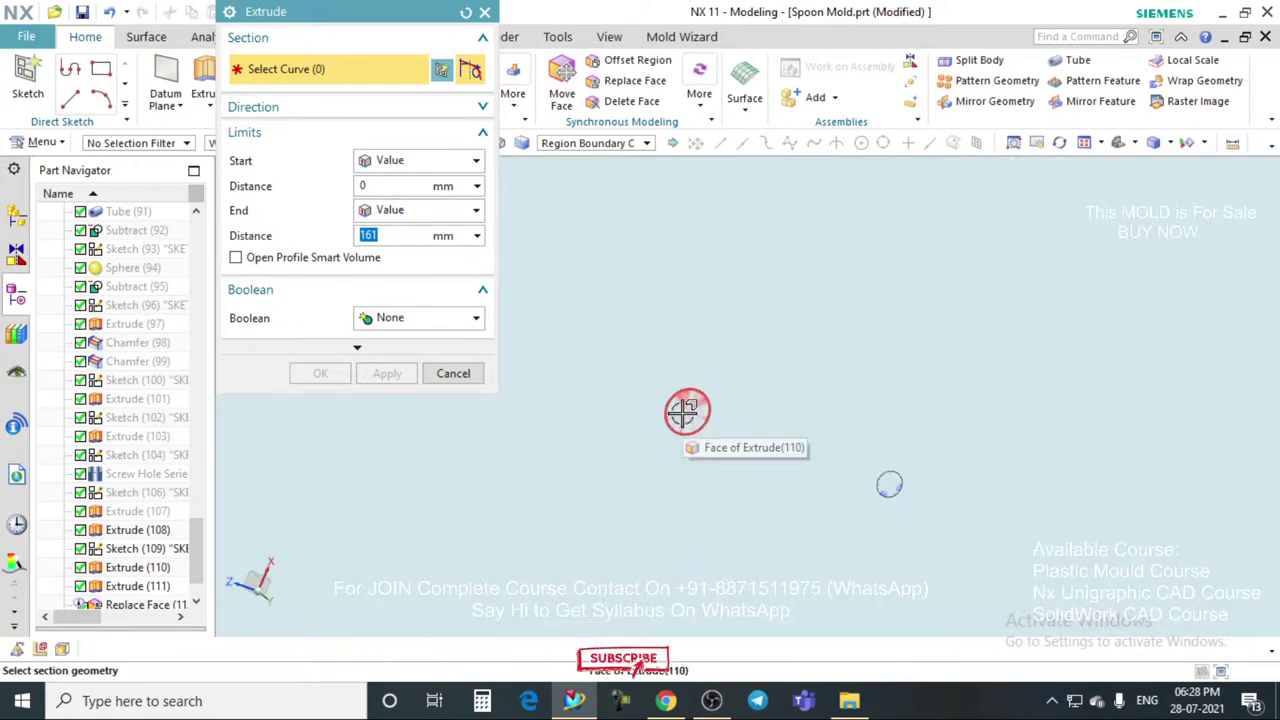
{"action": "left_click", "coordinate": [684, 411]}
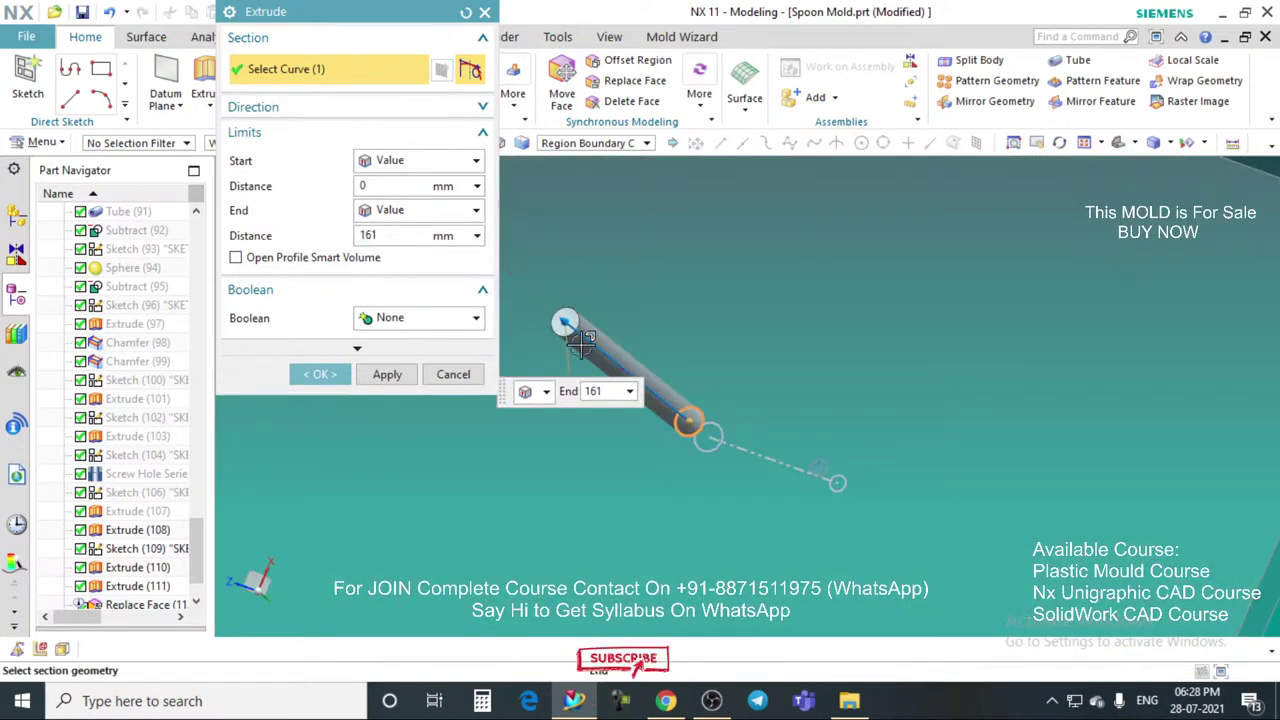
{"action": "left_click_drag", "start_coordinate": [582, 341], "coordinate": [709, 437]}
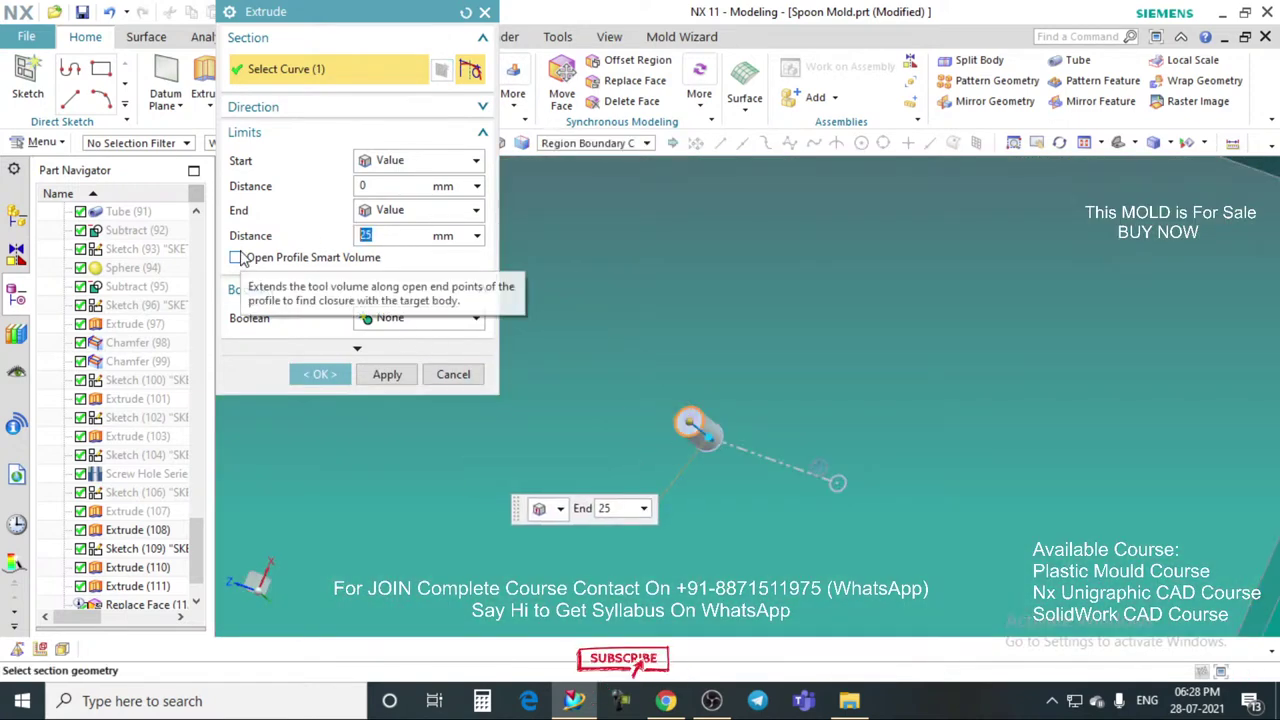
{"action": "type", "text": "5"}
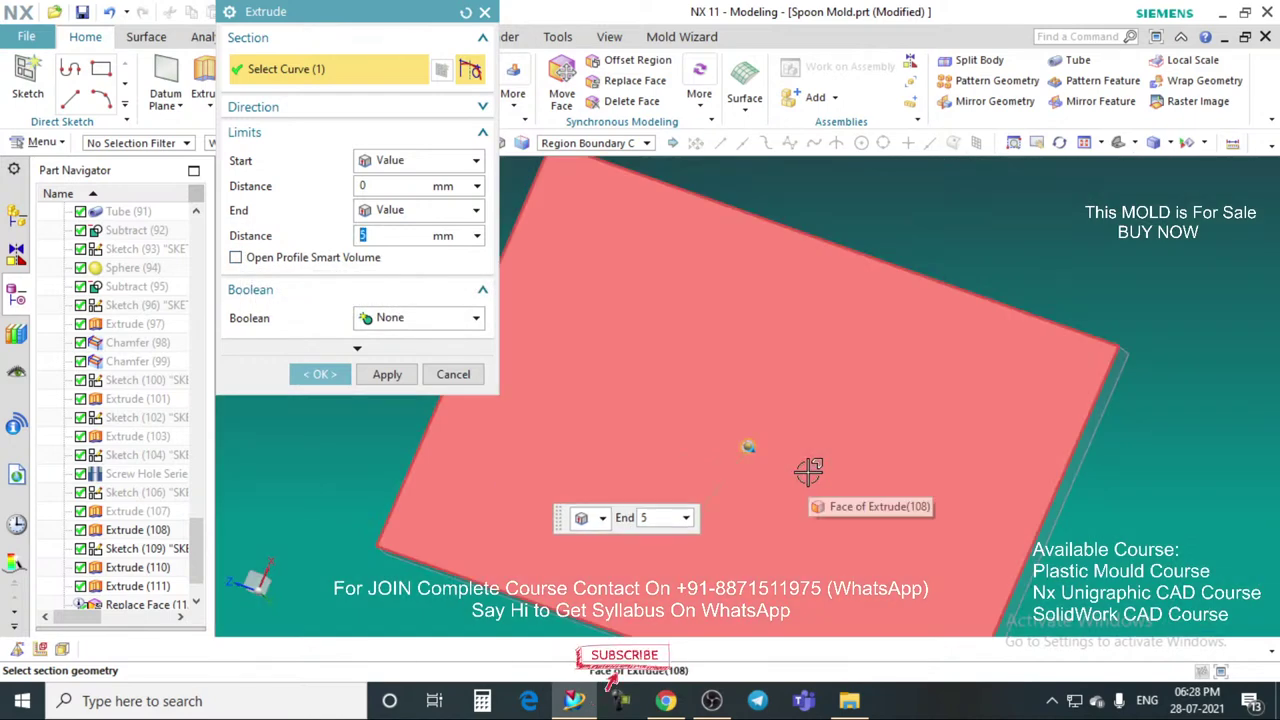
{"action": "middle_click_drag", "start_coordinate": [809, 466], "coordinate": [708, 428]}
{"action": "scroll", "coordinate": [668, 378], "scroll_direction": "up", "scroll_amount": 3}
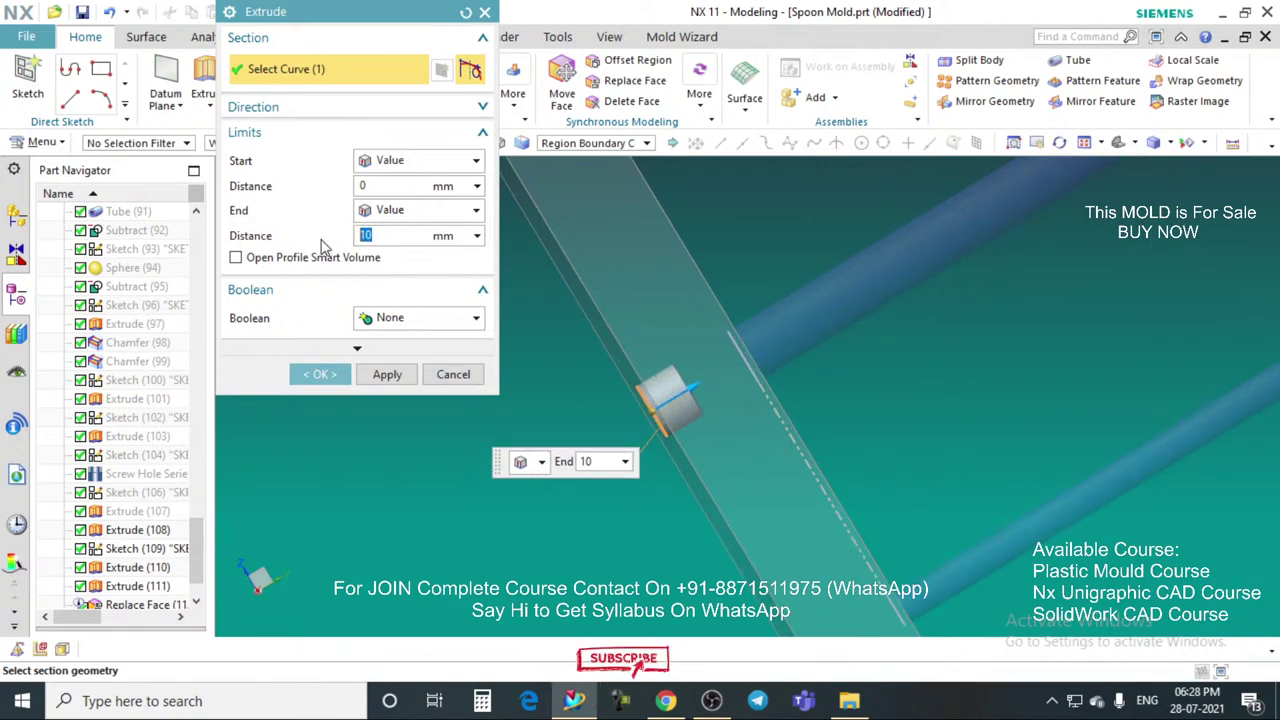
{"action": "left_click", "coordinate": [230, 12]}
{"action": "left_click", "coordinate": [286, 57]}
{"action": "scroll", "coordinate": [400, 440], "scroll_direction": "down", "scroll_amount": 1}
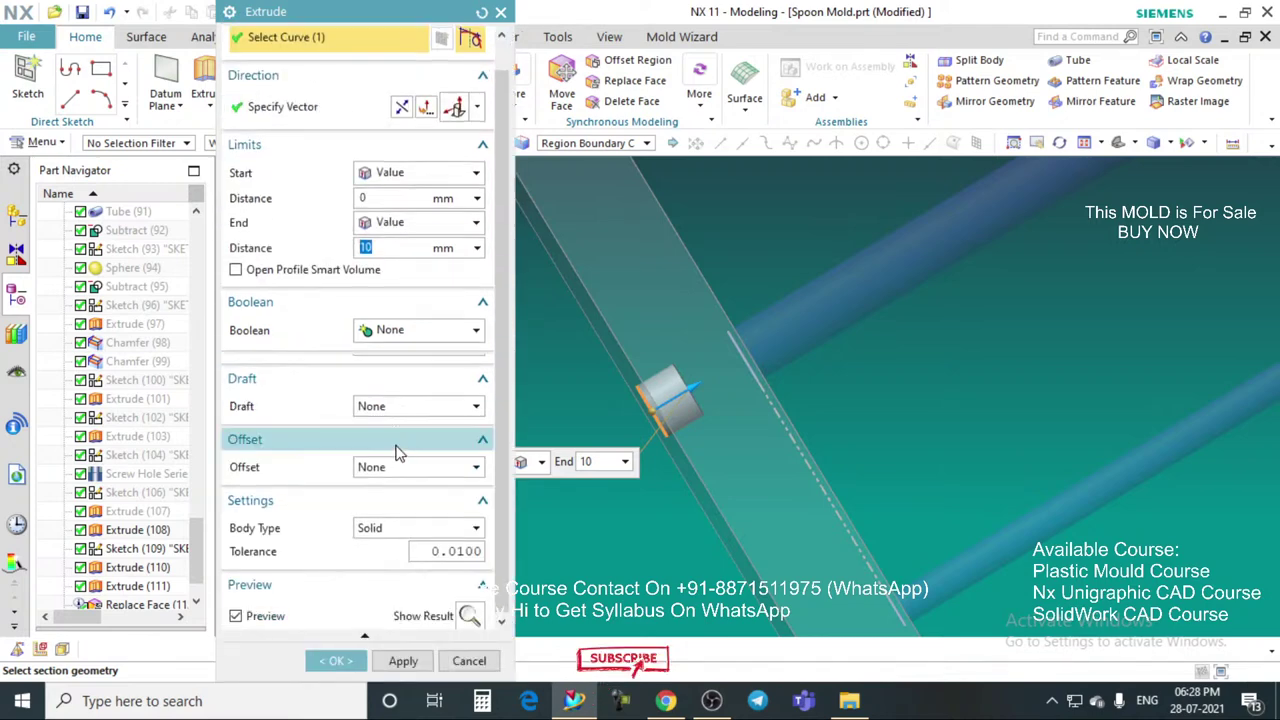
Step: Try a single-sided offset of about -18 mm and a two-sided offset on the central pin's head extrusion
{"action": "left_click", "coordinate": [396, 454]}
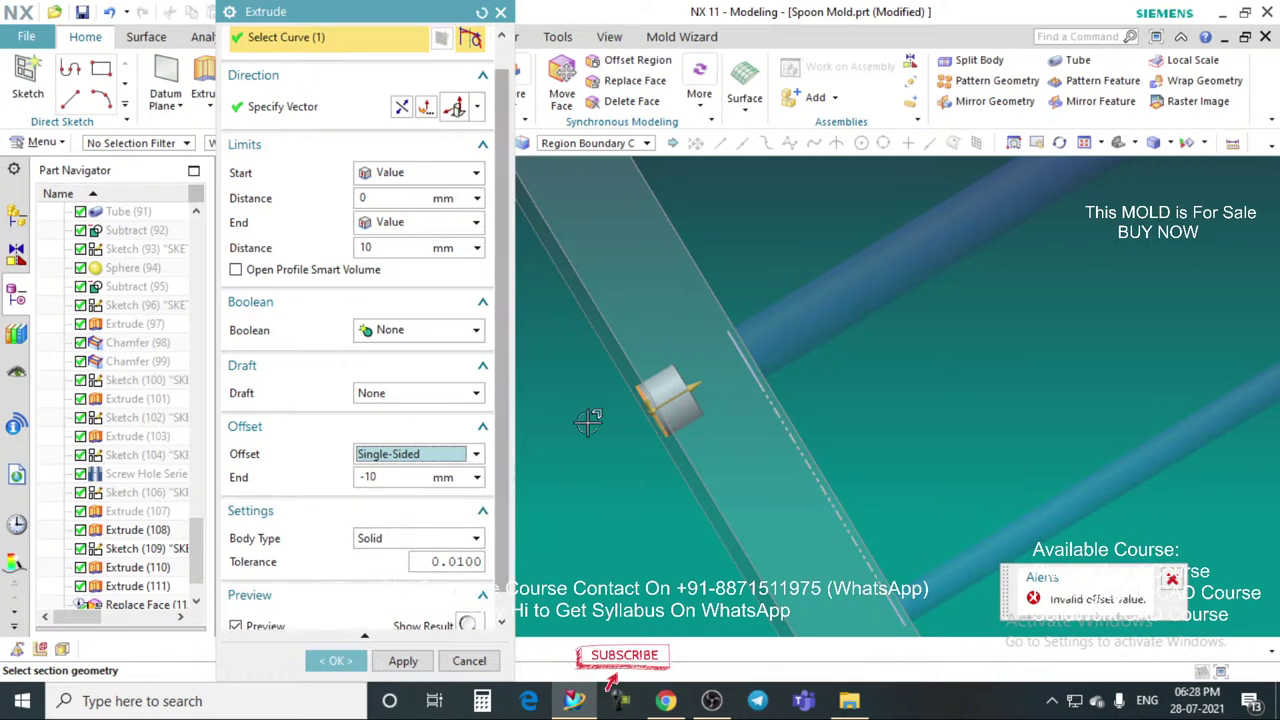
{"action": "scroll", "coordinate": [656, 406], "scroll_direction": "up", "scroll_amount": 3}
{"action": "left_click_drag", "start_coordinate": [655, 385], "coordinate": [642, 363]}
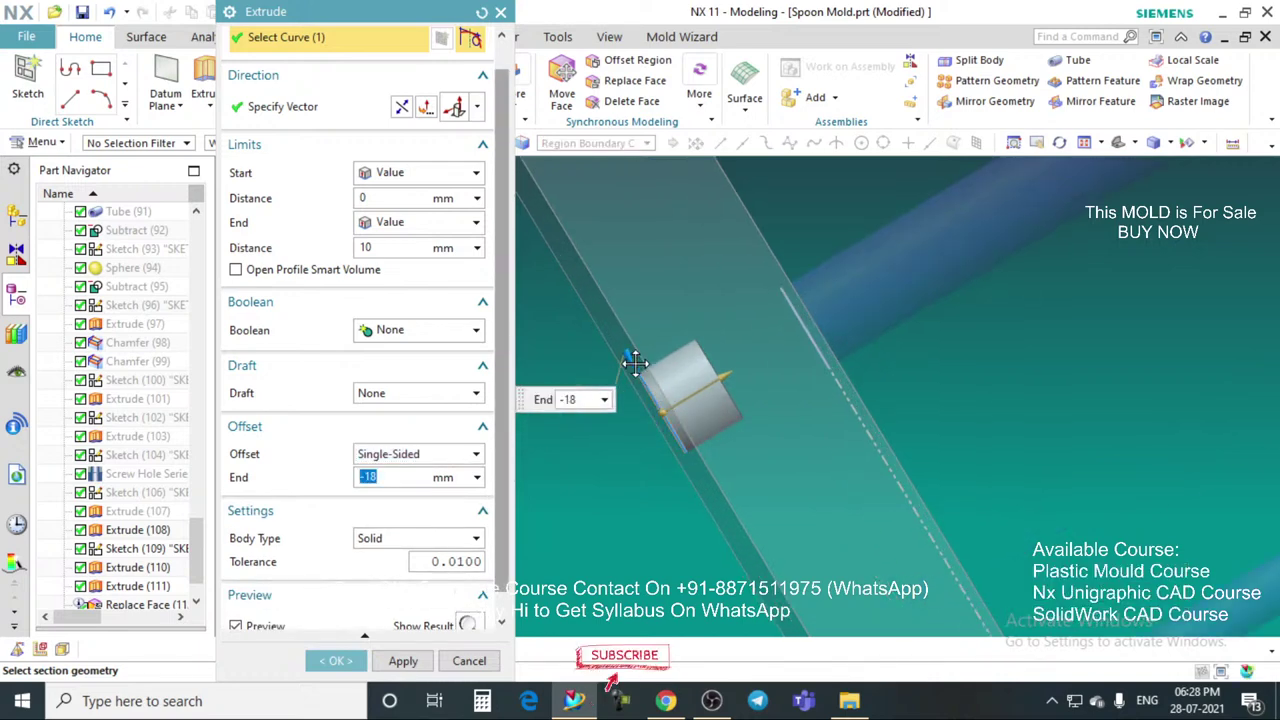
{"action": "left_click", "coordinate": [400, 455]}
{"action": "left_click", "coordinate": [396, 505]}
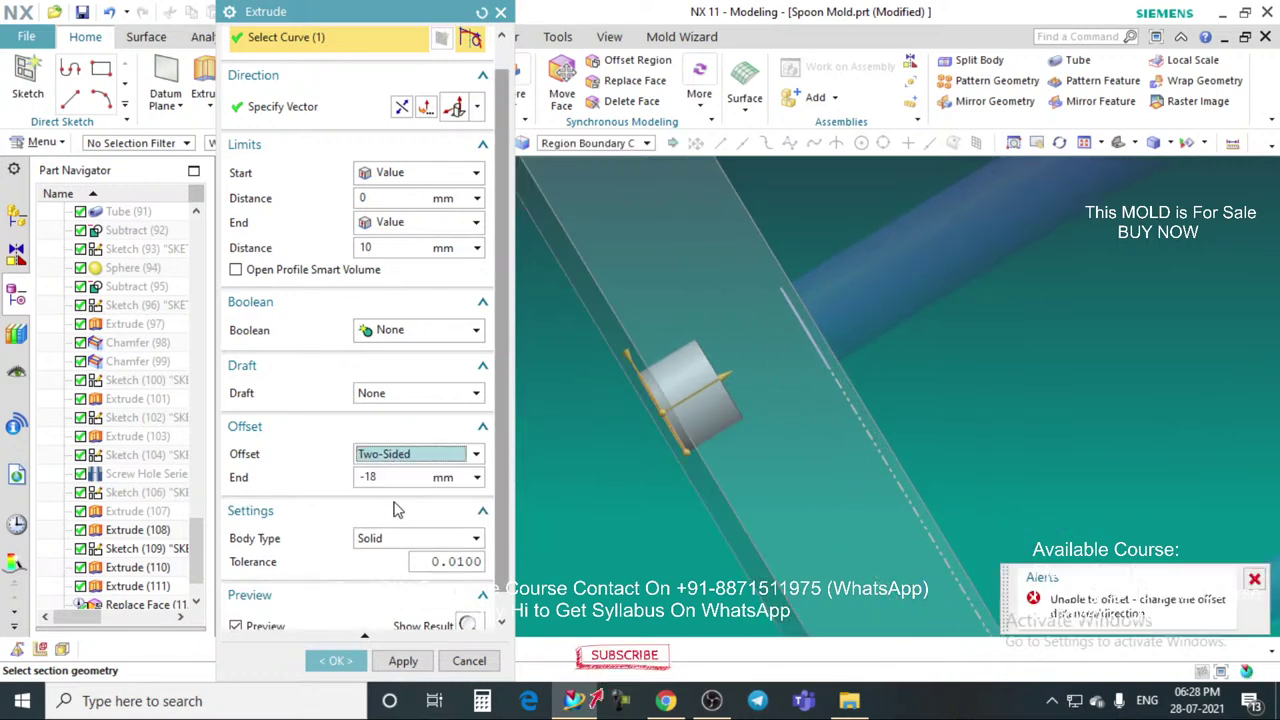
{"action": "scroll", "coordinate": [615, 451], "scroll_direction": "down", "scroll_amount": 2}
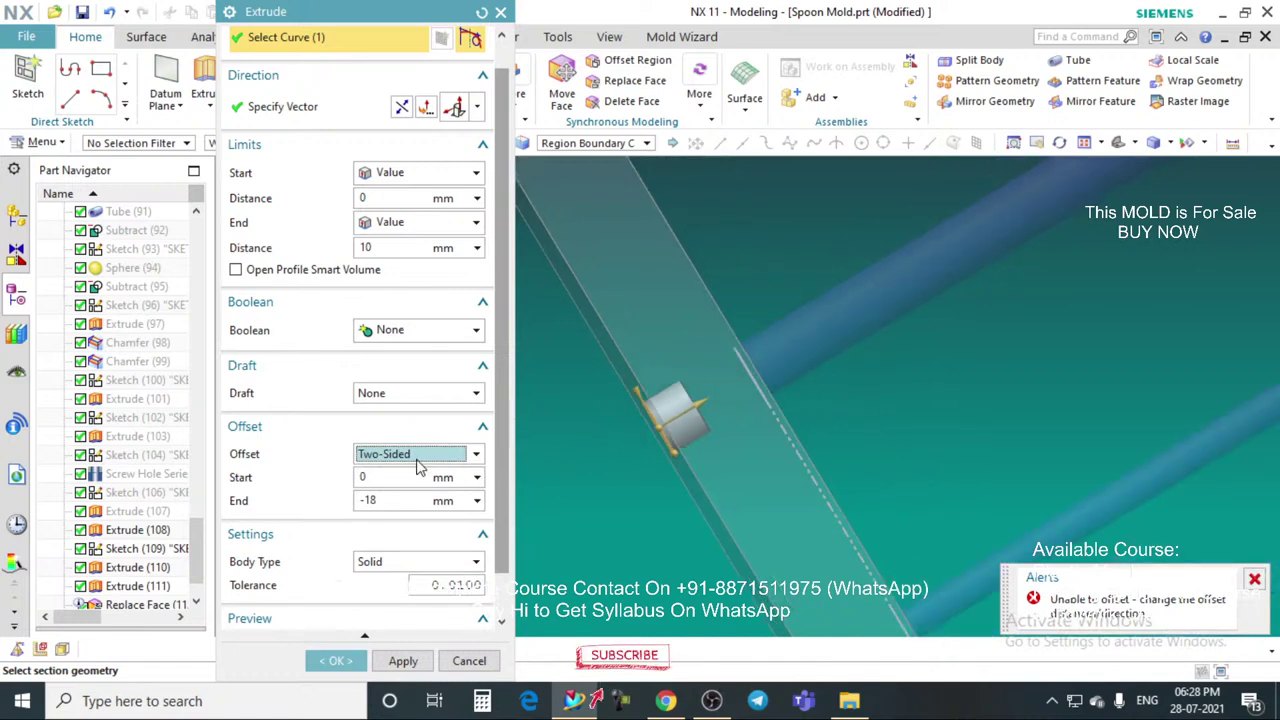
{"action": "left_click", "coordinate": [385, 476]}
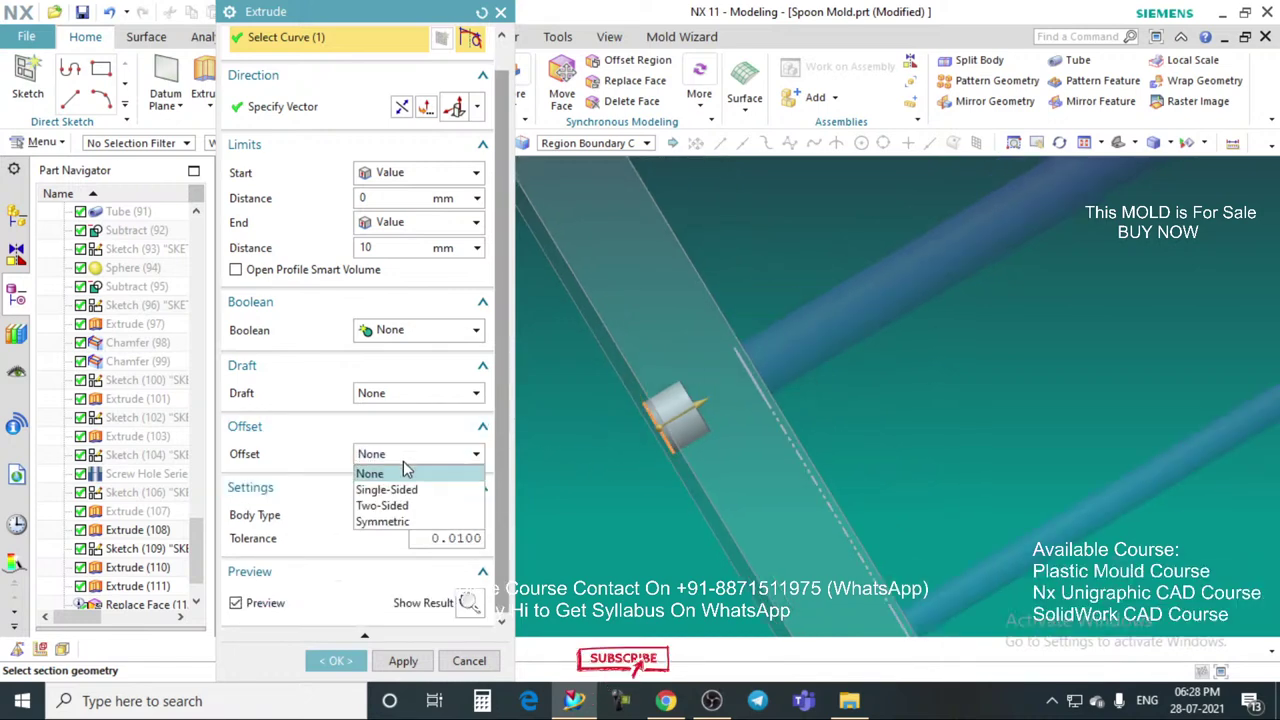
Step: Give the head extrusion a single-sided offset of 5 mm and apply it united with the central pin's body
{"action": "left_click", "coordinate": [386, 489]}
{"action": "scroll", "coordinate": [748, 408], "scroll_direction": "up", "scroll_amount": 2}
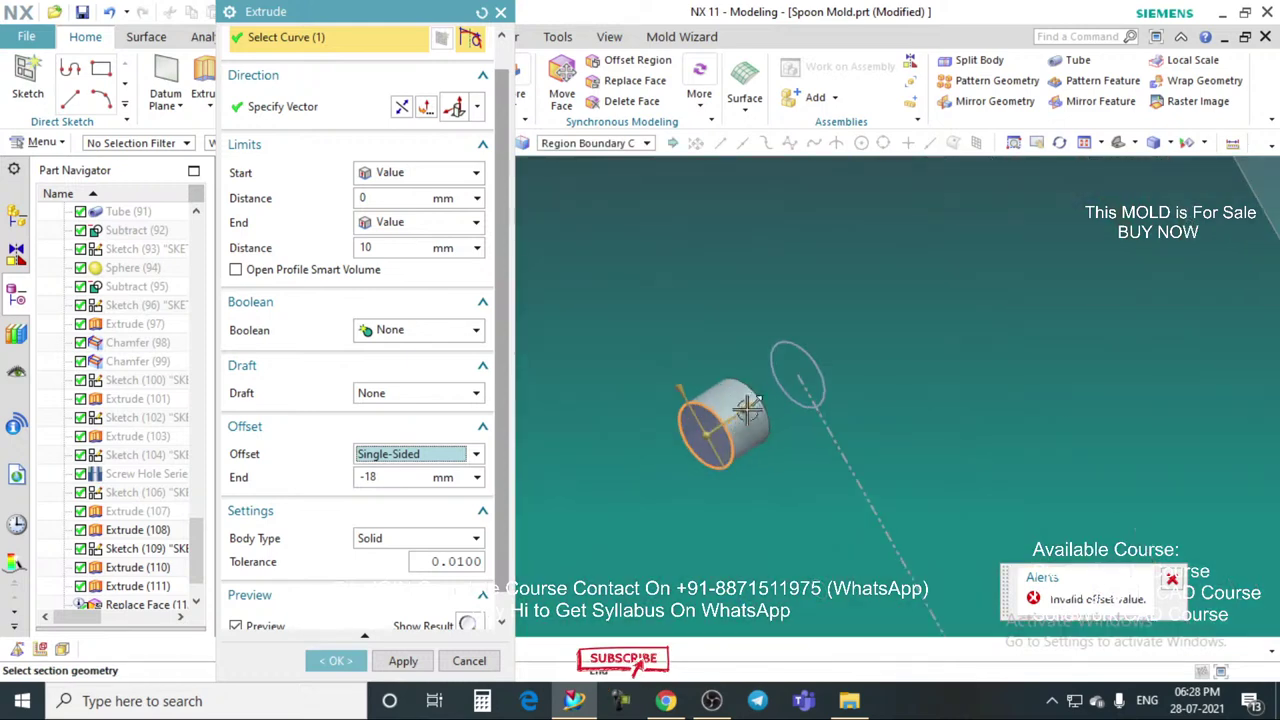
{"action": "scroll", "coordinate": [712, 405], "scroll_direction": "up", "scroll_amount": 2}
{"action": "left_click_drag", "start_coordinate": [647, 371], "coordinate": [556, 470]}
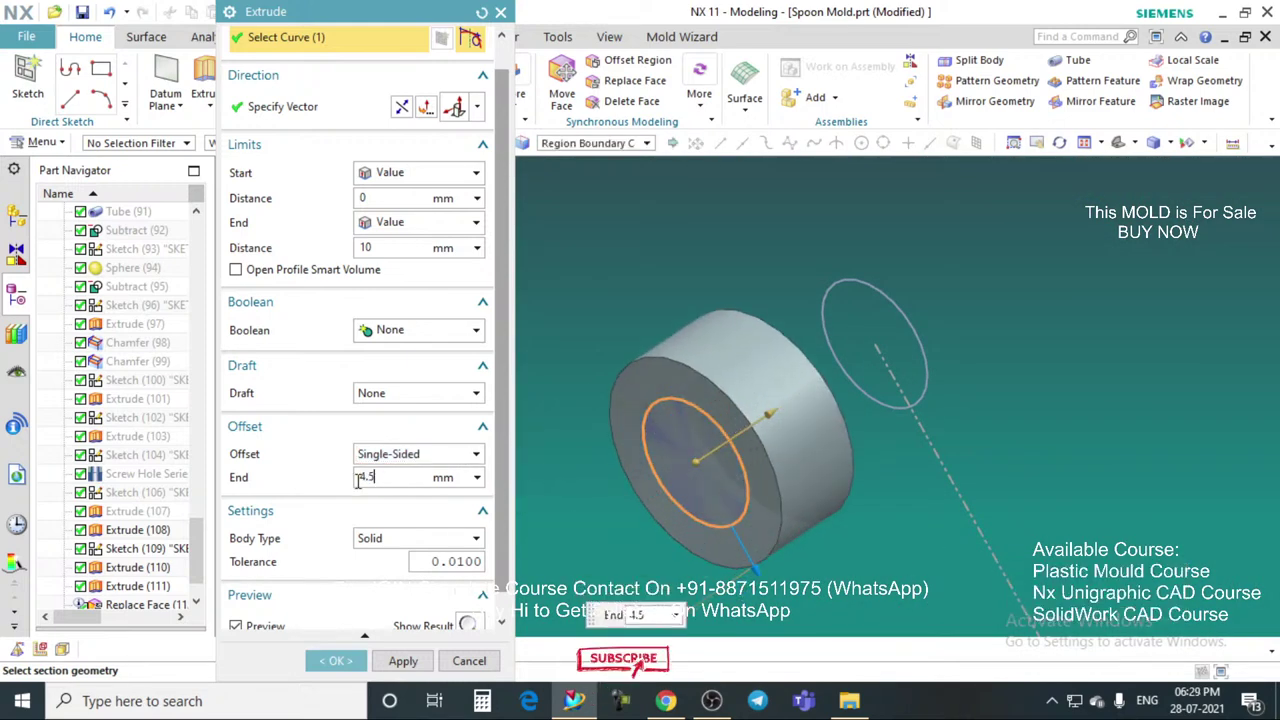
{"action": "type", "text": "5"}
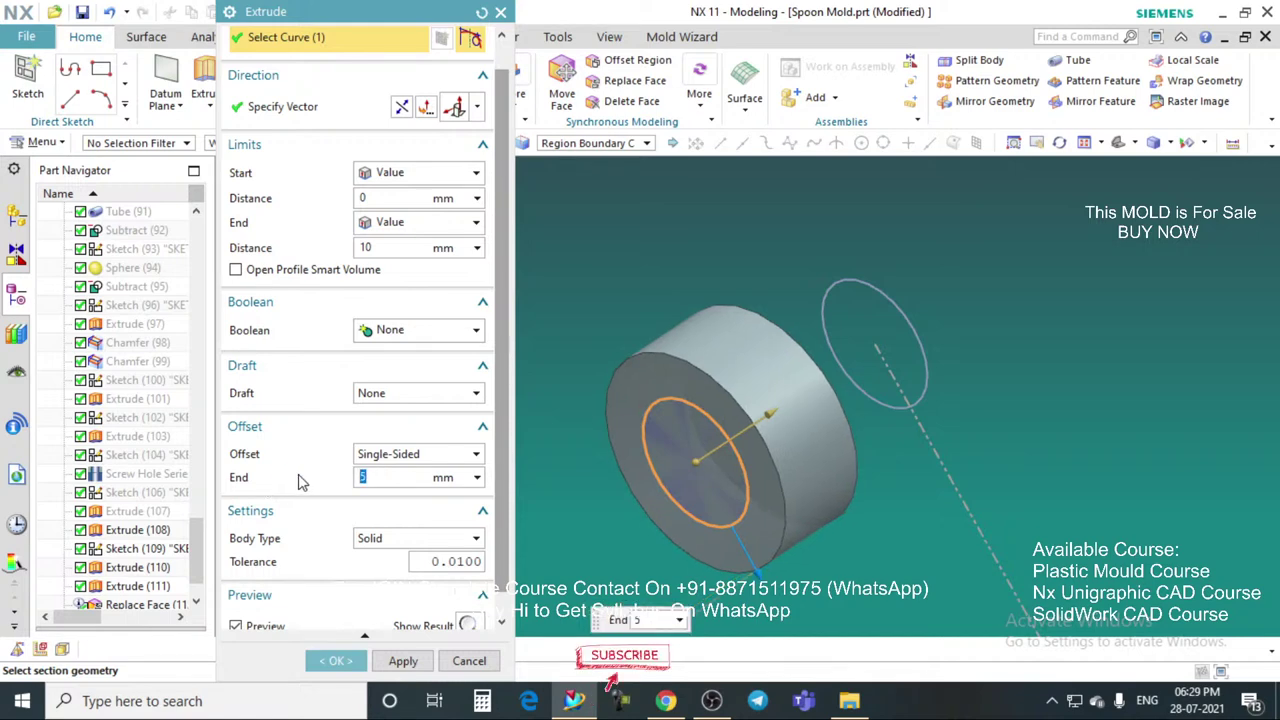
{"action": "left_click", "coordinate": [412, 337]}
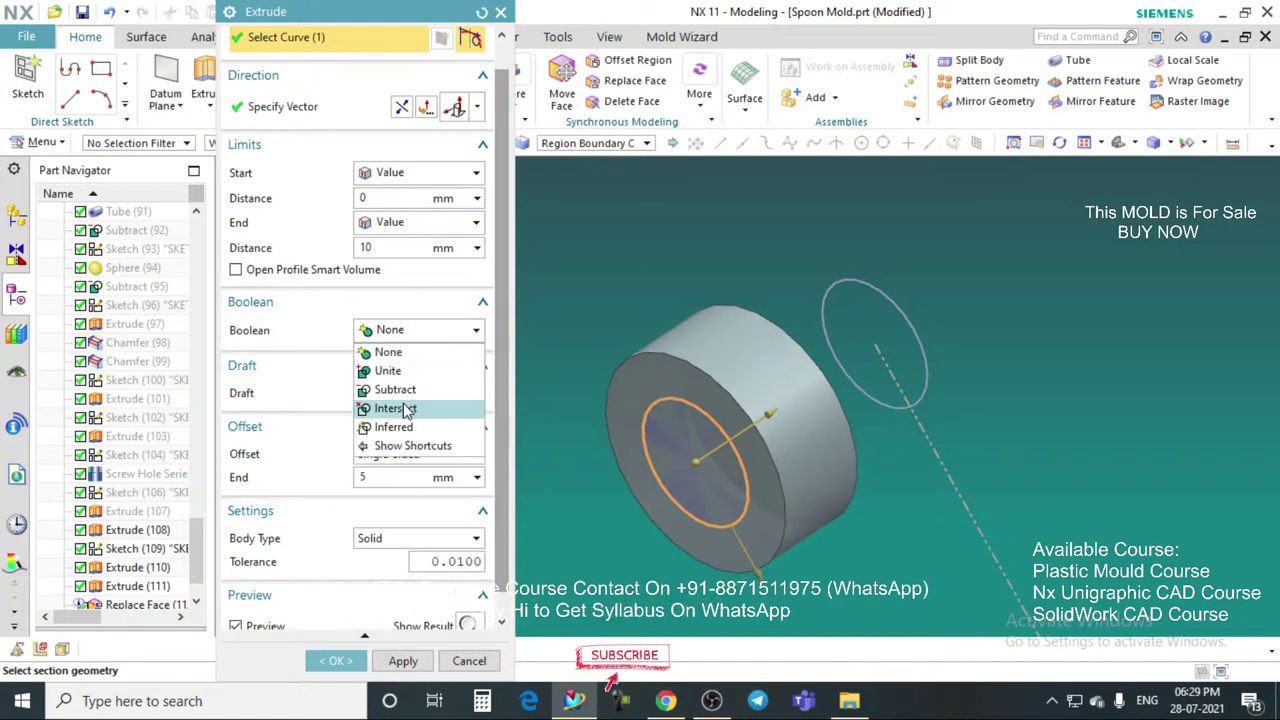
{"action": "left_click", "coordinate": [390, 371]}
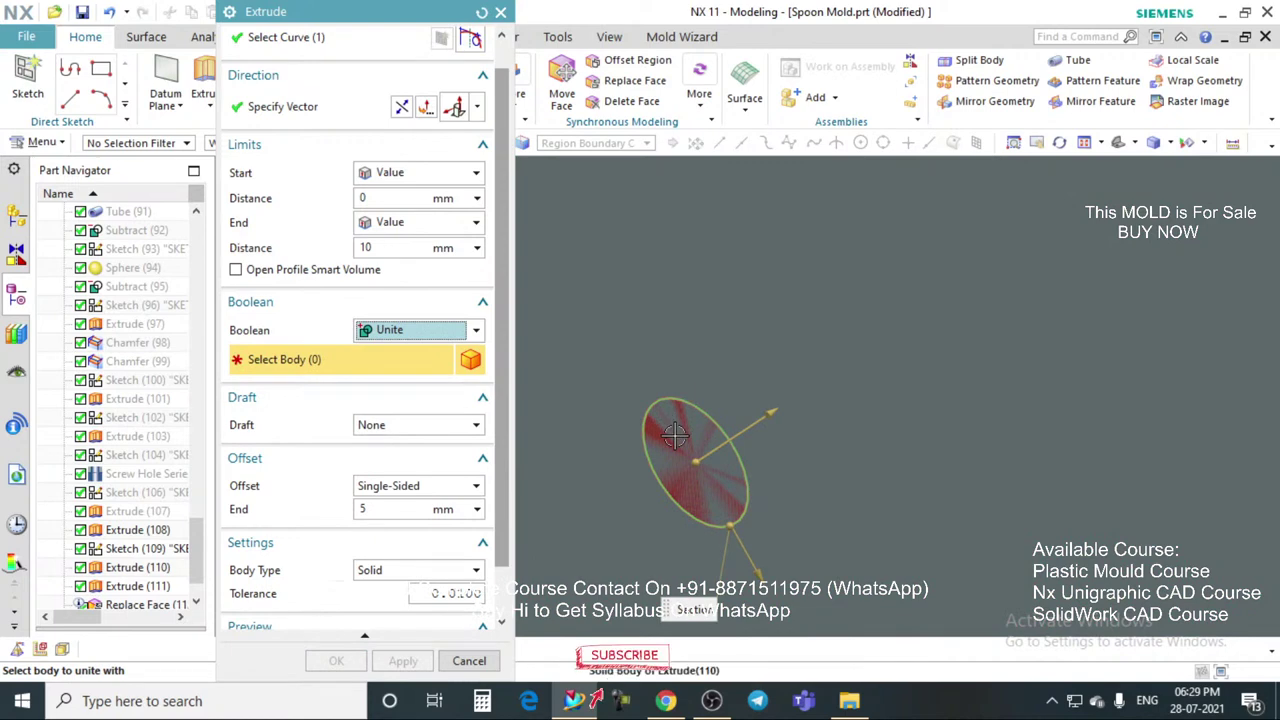
{"action": "left_click", "coordinate": [410, 665]}
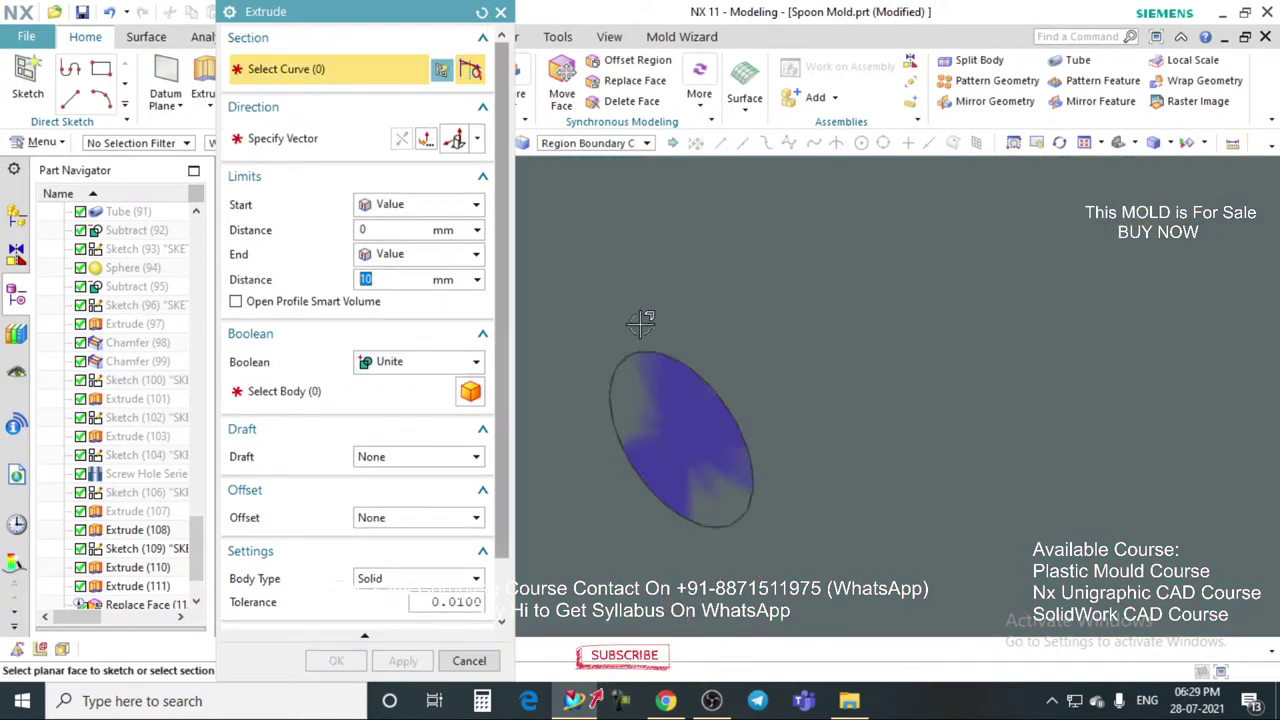
Step: Set up a 10 mm extrusion of the smaller pin's bottom edge into the plate, using the Single Curve selection rule
{"action": "scroll", "coordinate": [646, 323], "scroll_direction": "down", "scroll_amount": 8}
{"action": "scroll", "coordinate": [710, 400], "scroll_direction": "up", "scroll_amount": 5}
{"action": "scroll", "coordinate": [735, 370], "scroll_direction": "up", "scroll_amount": 3}
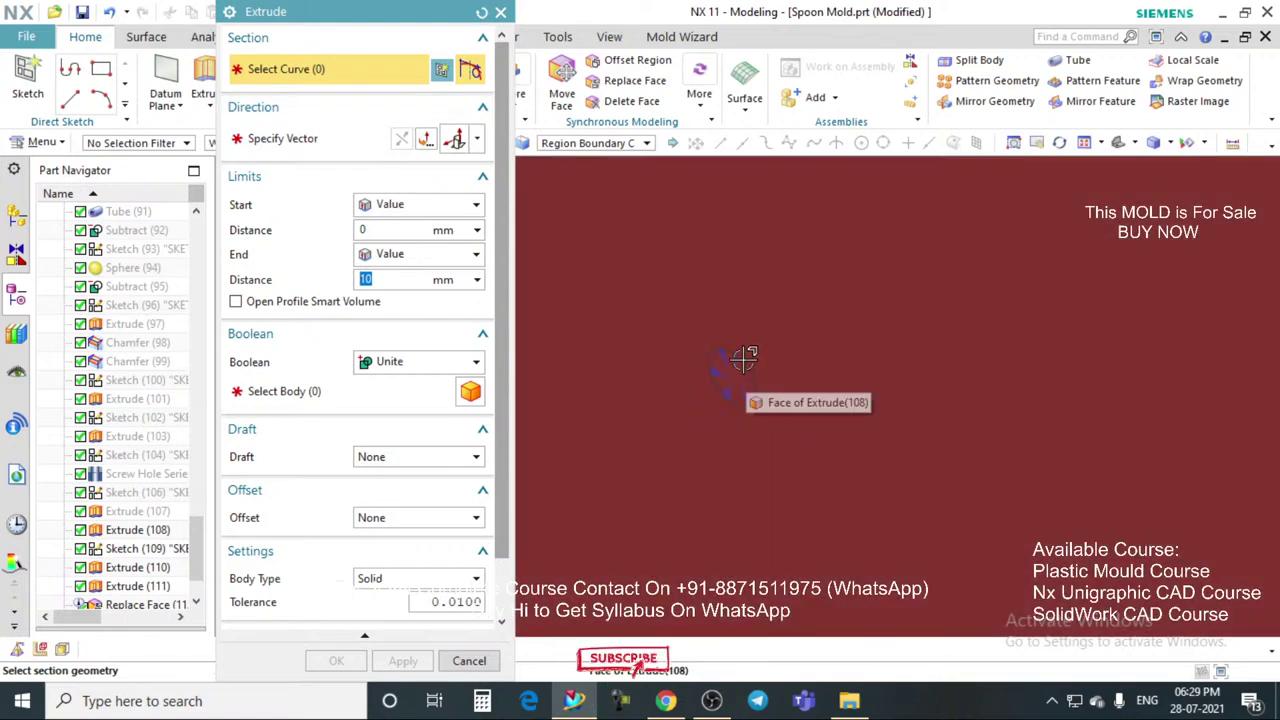
{"action": "left_click", "coordinate": [610, 144]}
{"action": "left_click", "coordinate": [590, 162]}
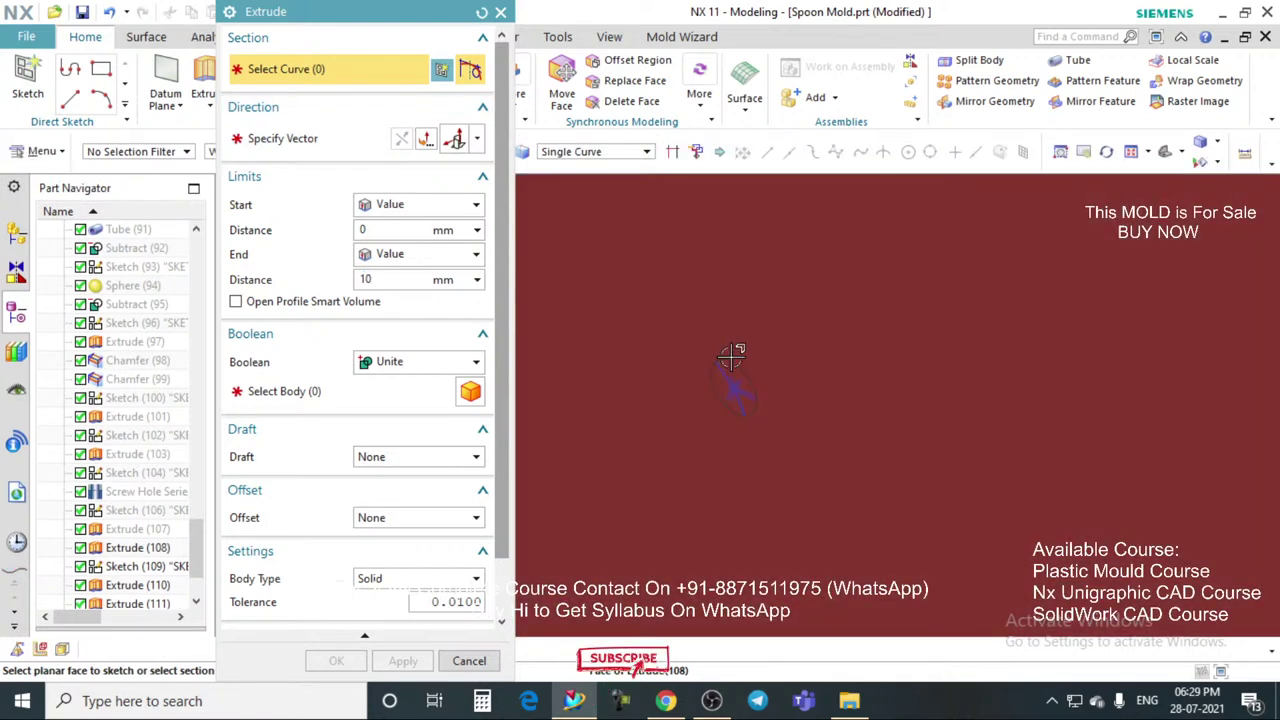
{"action": "left_click", "coordinate": [745, 385]}
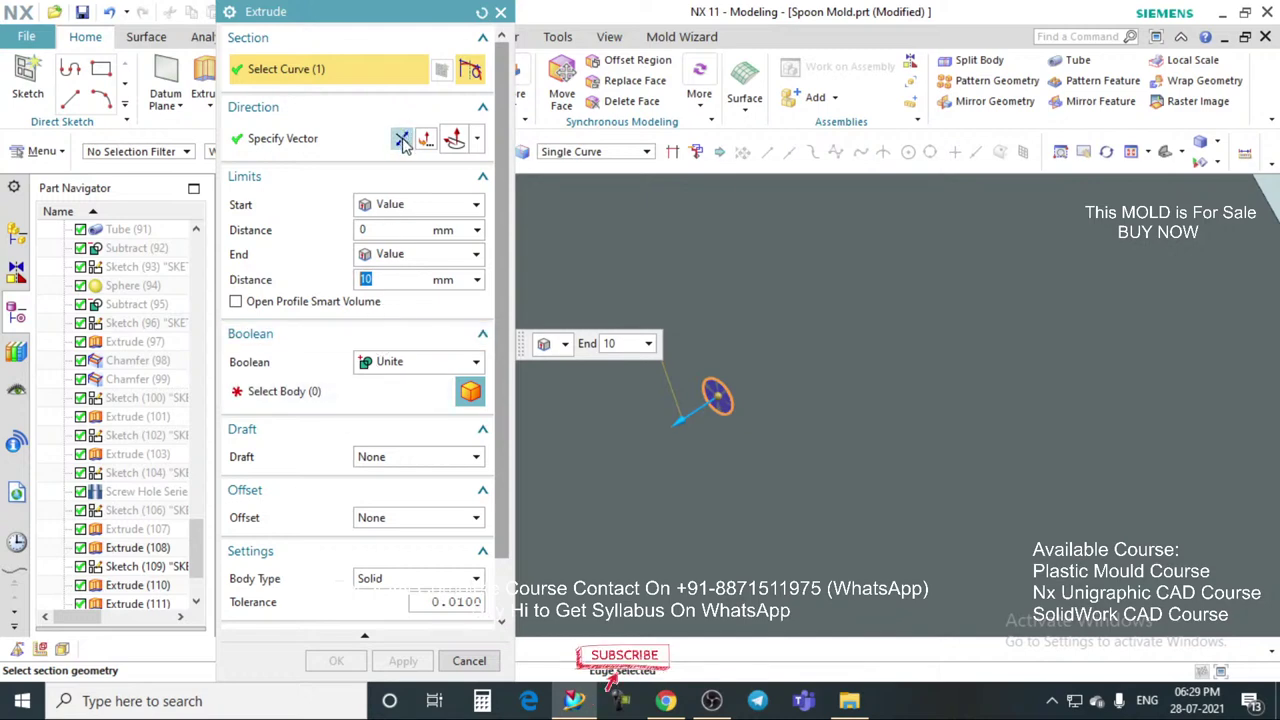
Step: Choose the smaller pin's solid body, rather than the plate, as the Unite target of its head extrusion
{"action": "left_click", "coordinate": [331, 399]}
{"action": "scroll", "coordinate": [724, 347], "scroll_direction": "up", "scroll_amount": 2}
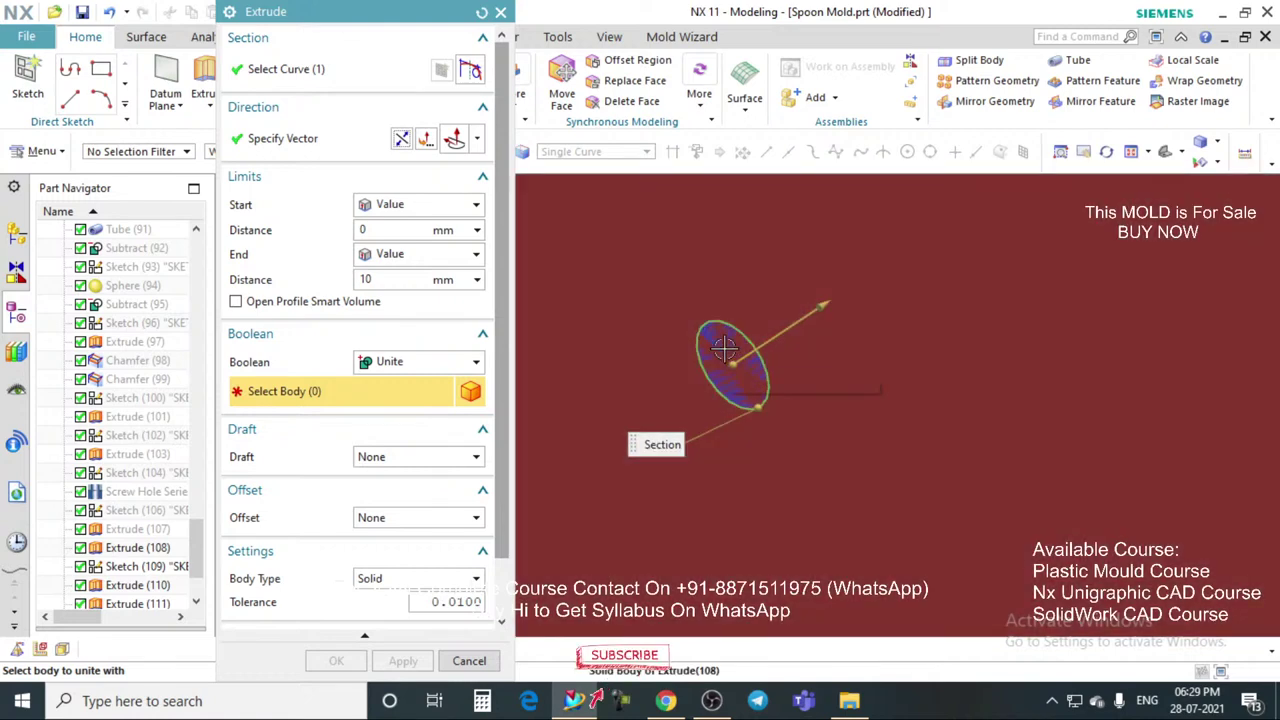
{"action": "right_click", "coordinate": [710, 346]}
{"action": "left_click", "coordinate": [780, 14]}
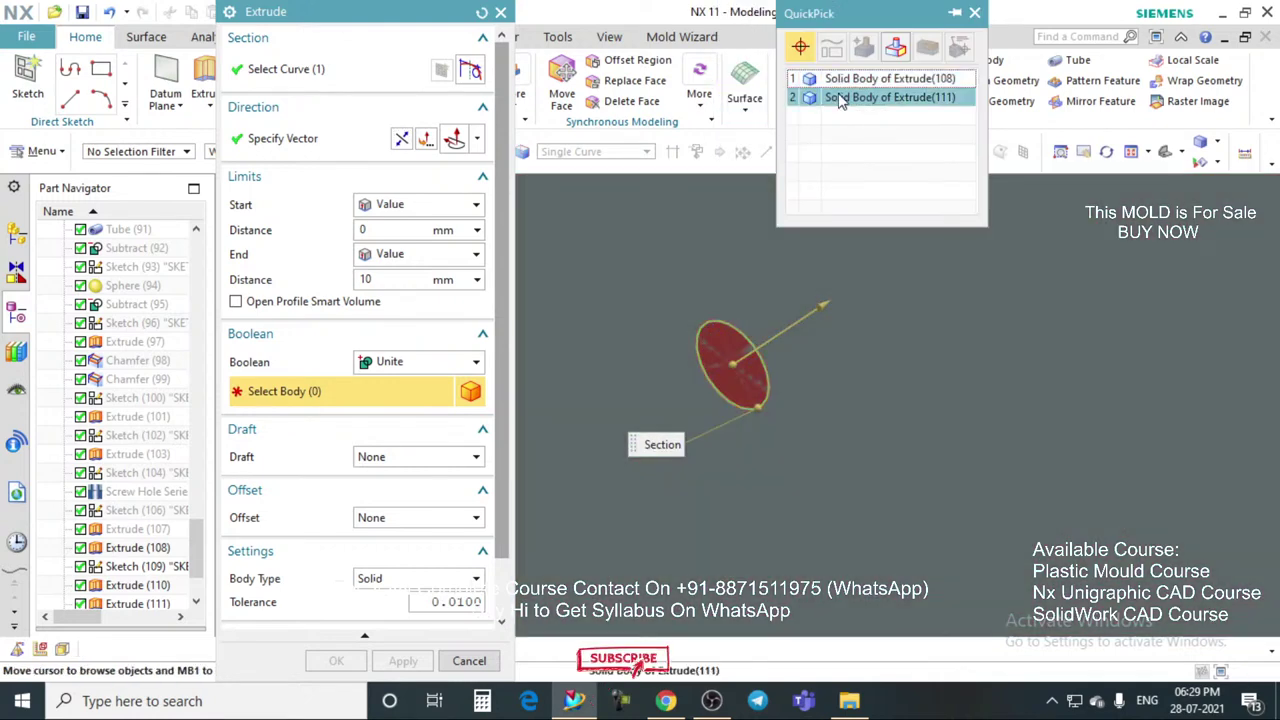
{"action": "left_click", "coordinate": [850, 97]}
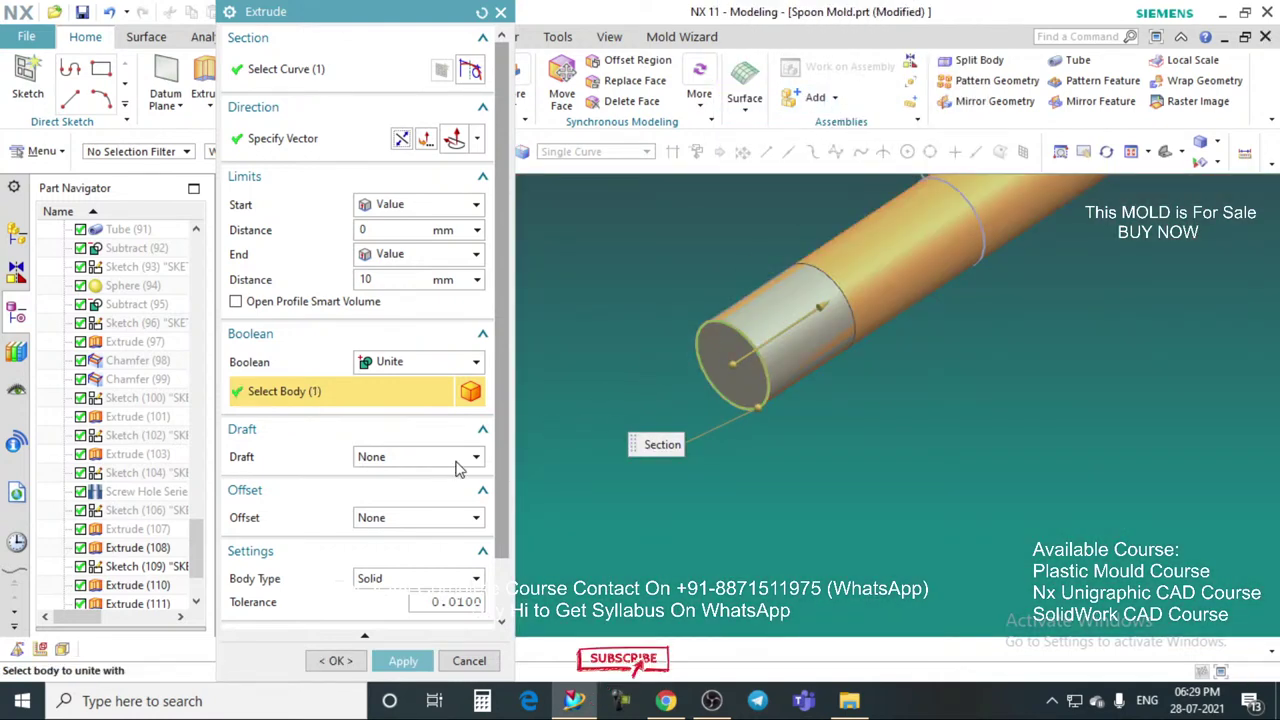
Step: Give the smaller pin's head extrusion a single-sided offset of 5 mm and create it united with the pin
{"action": "left_click", "coordinate": [428, 556]}
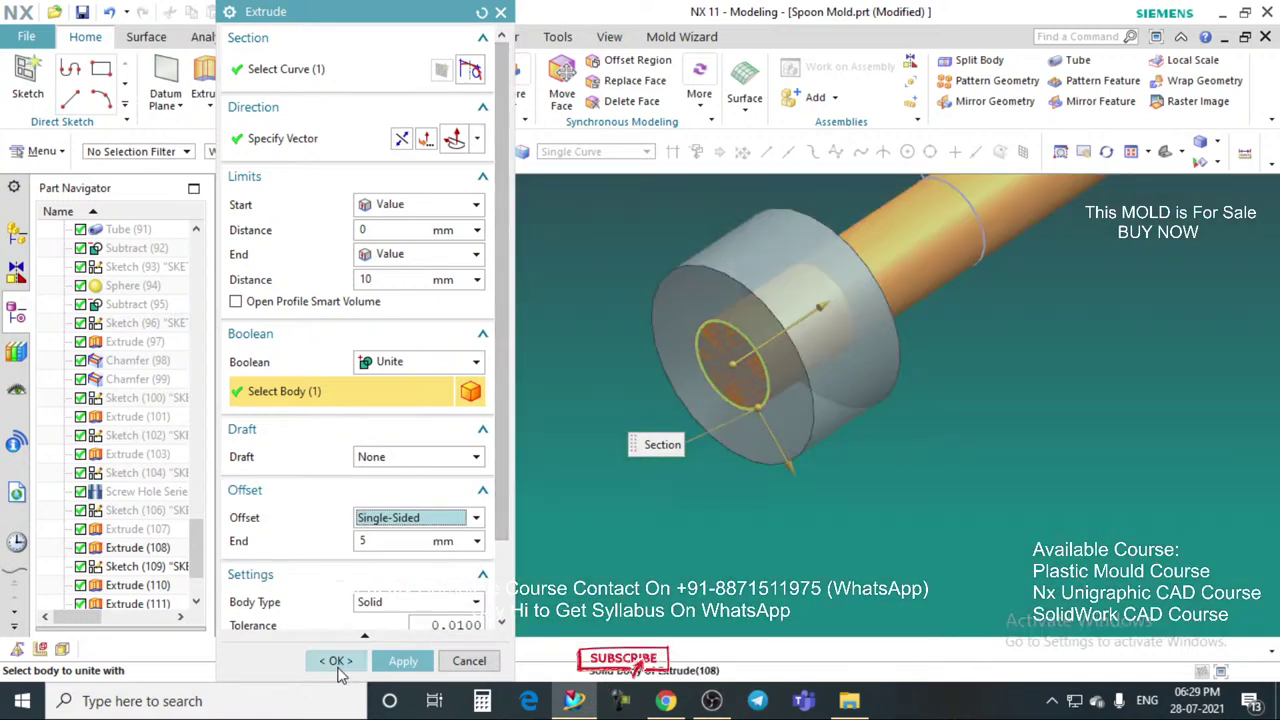
{"action": "left_click", "coordinate": [335, 661]}
{"action": "middle_click_drag", "start_coordinate": [397, 620], "coordinate": [781, 328]}
{"action": "scroll", "coordinate": [781, 328], "scroll_direction": "up", "scroll_amount": 1}
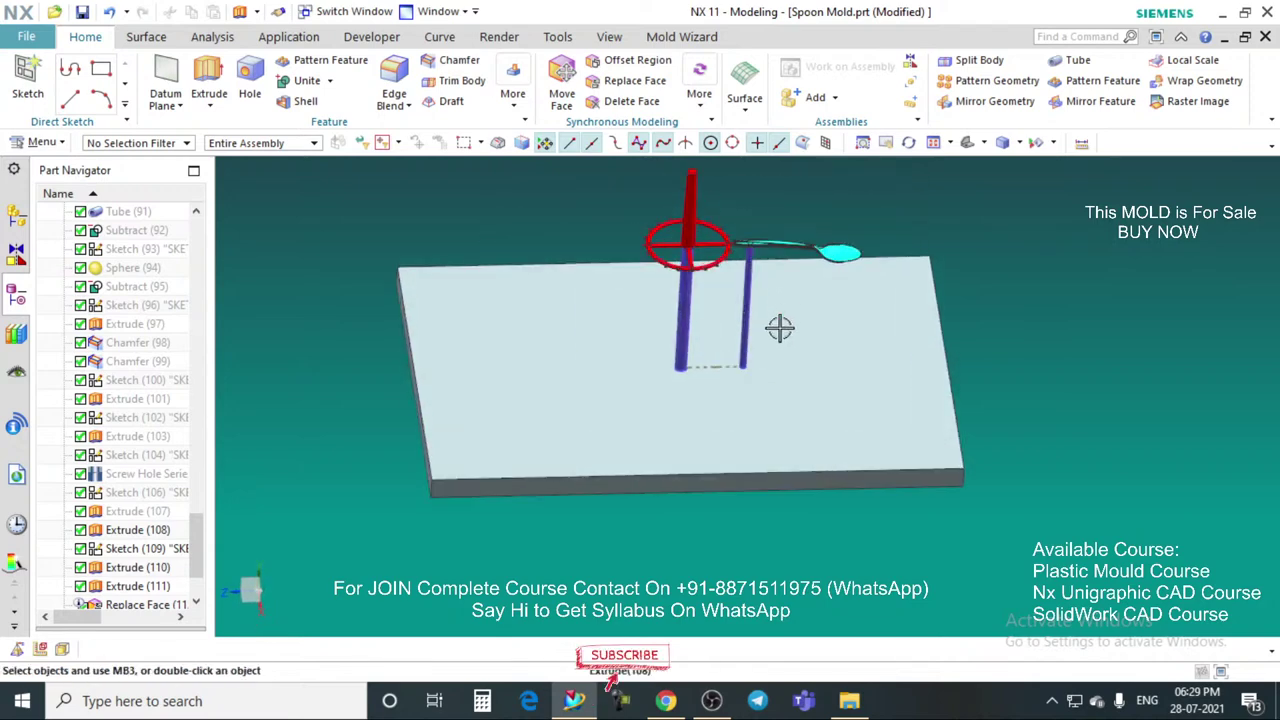
Step: Examine the two ejector pins from several angles against the plate, the runner ring and the spoon
{"action": "scroll", "coordinate": [768, 354], "scroll_direction": "down", "scroll_amount": 2}
{"action": "middle_click_drag", "start_coordinate": [743, 306], "coordinate": [755, 443]}
{"action": "scroll", "coordinate": [749, 308], "scroll_direction": "up", "scroll_amount": 2}
{"action": "scroll", "coordinate": [769, 360], "scroll_direction": "down", "scroll_amount": 3}
{"action": "middle_click_drag", "start_coordinate": [769, 360], "coordinate": [768, 293]}
{"action": "scroll", "coordinate": [759, 372], "scroll_direction": "up", "scroll_amount": 5}
{"action": "scroll", "coordinate": [768, 292], "scroll_direction": "up", "scroll_amount": 7}
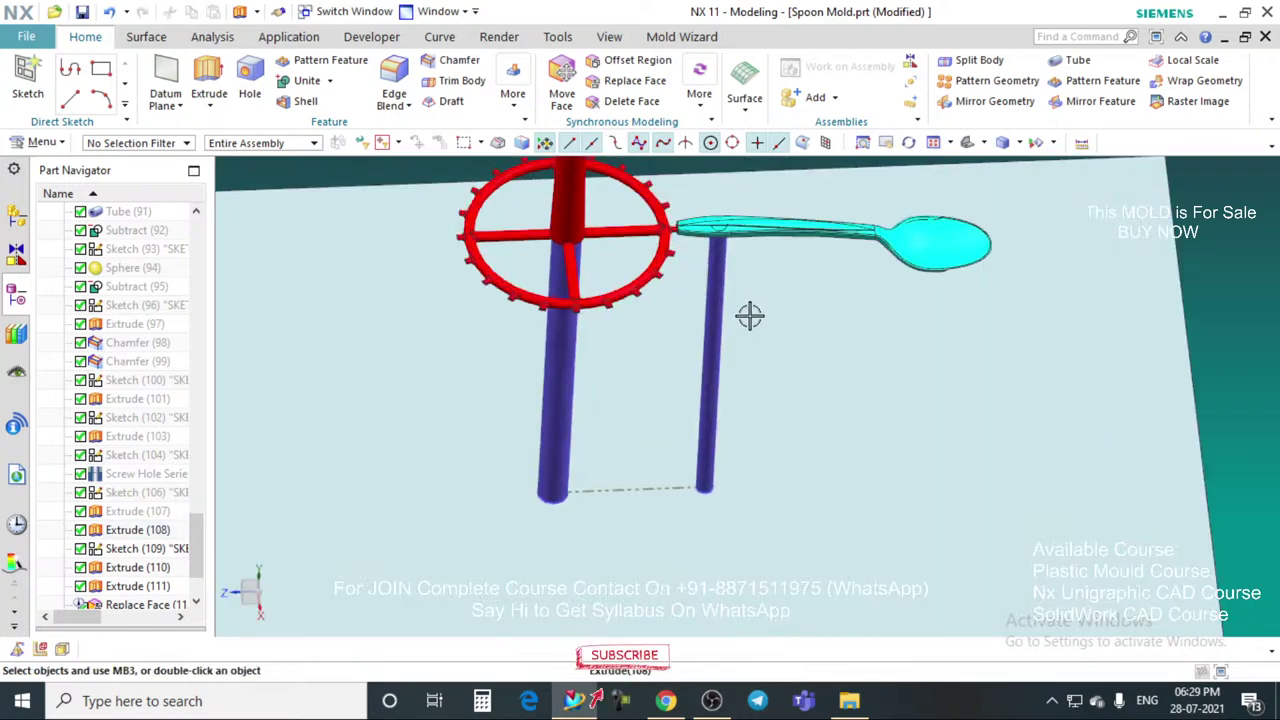
{"action": "middle_click_drag", "start_coordinate": [688, 235], "coordinate": [788, 212]}
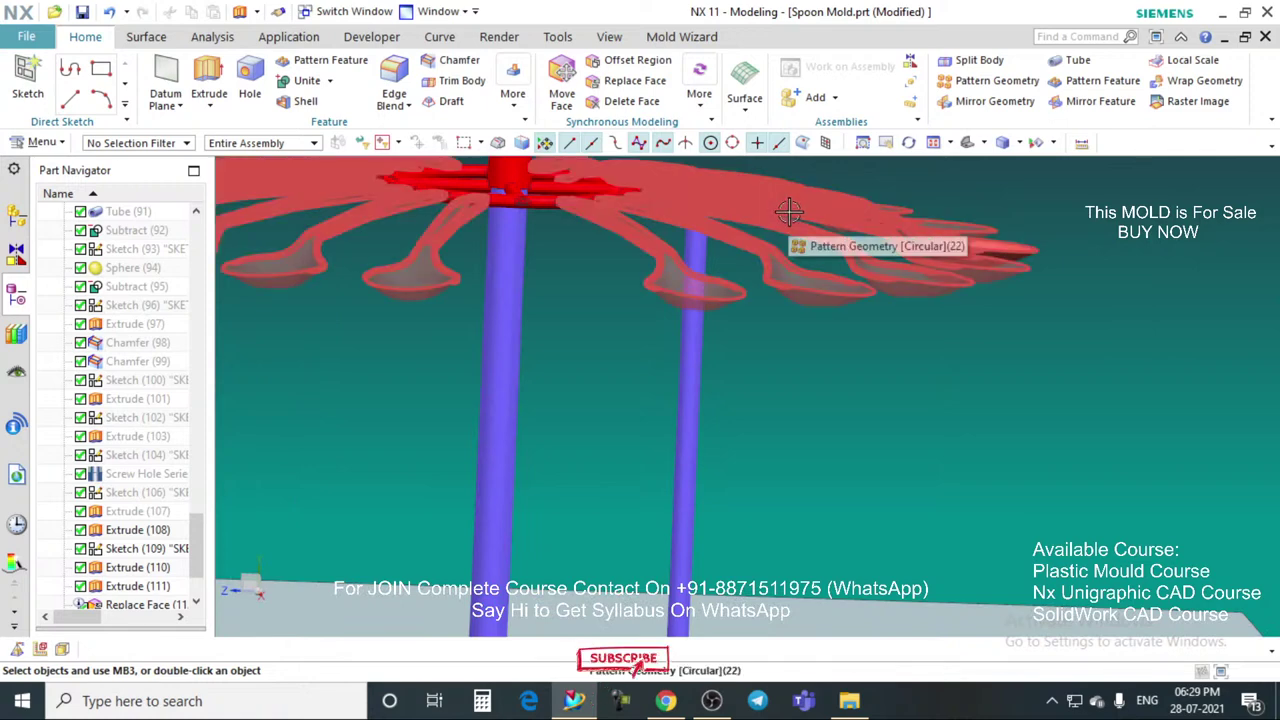
{"action": "scroll", "coordinate": [789, 214], "scroll_direction": "down", "scroll_amount": 6}
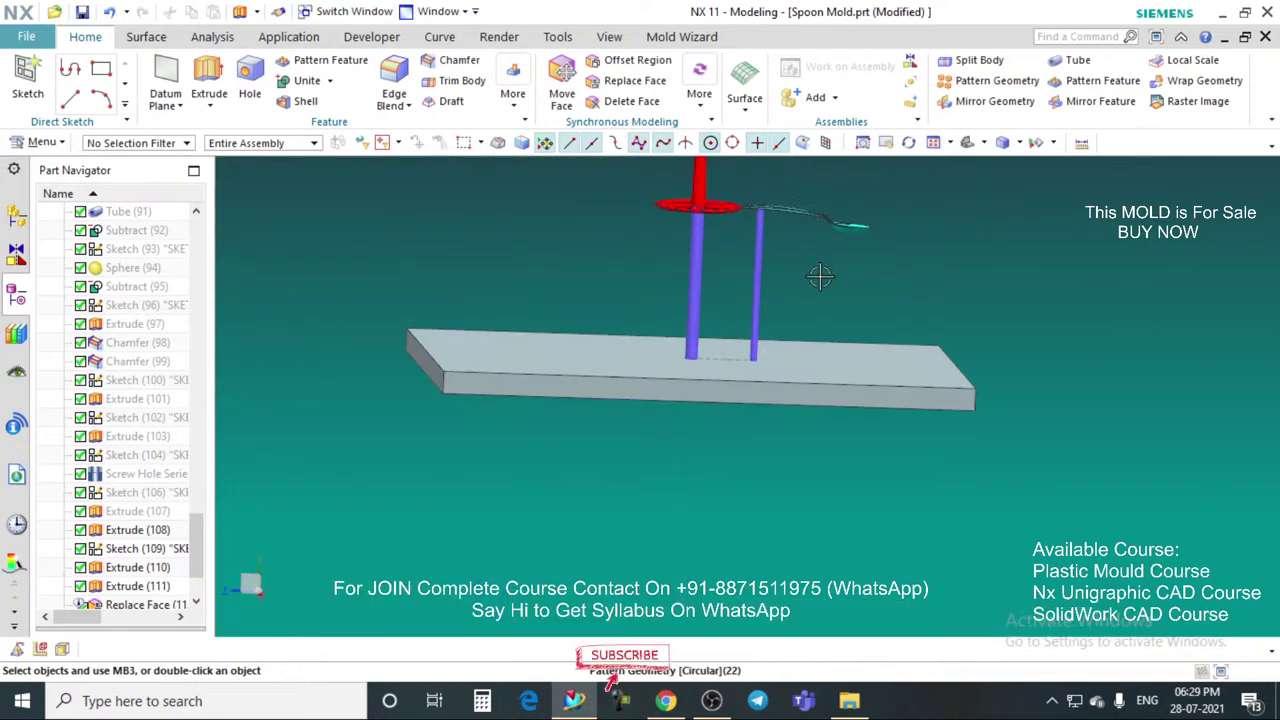
Step: Switch to YouTube Studio, hide the chat message held for review and post "hello dosto" in the live chat
{"action": "left_click", "coordinate": [673, 708]}
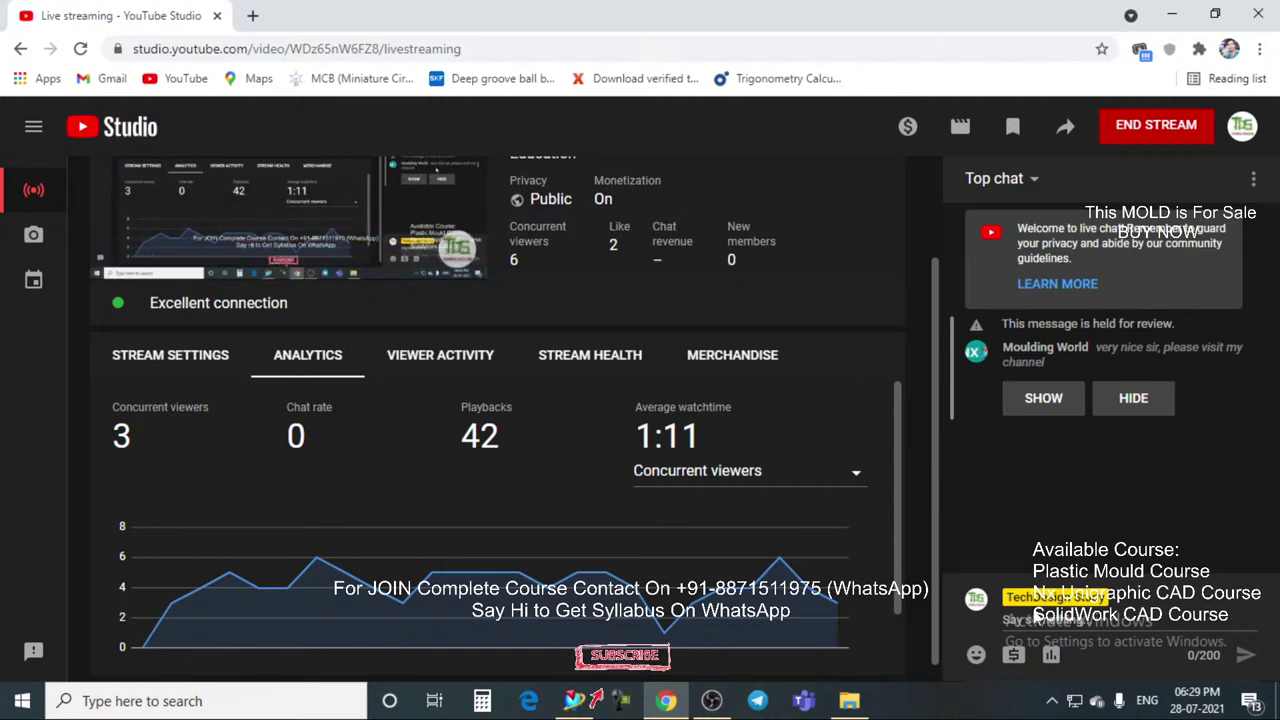
{"action": "left_click", "coordinate": [1140, 400]}
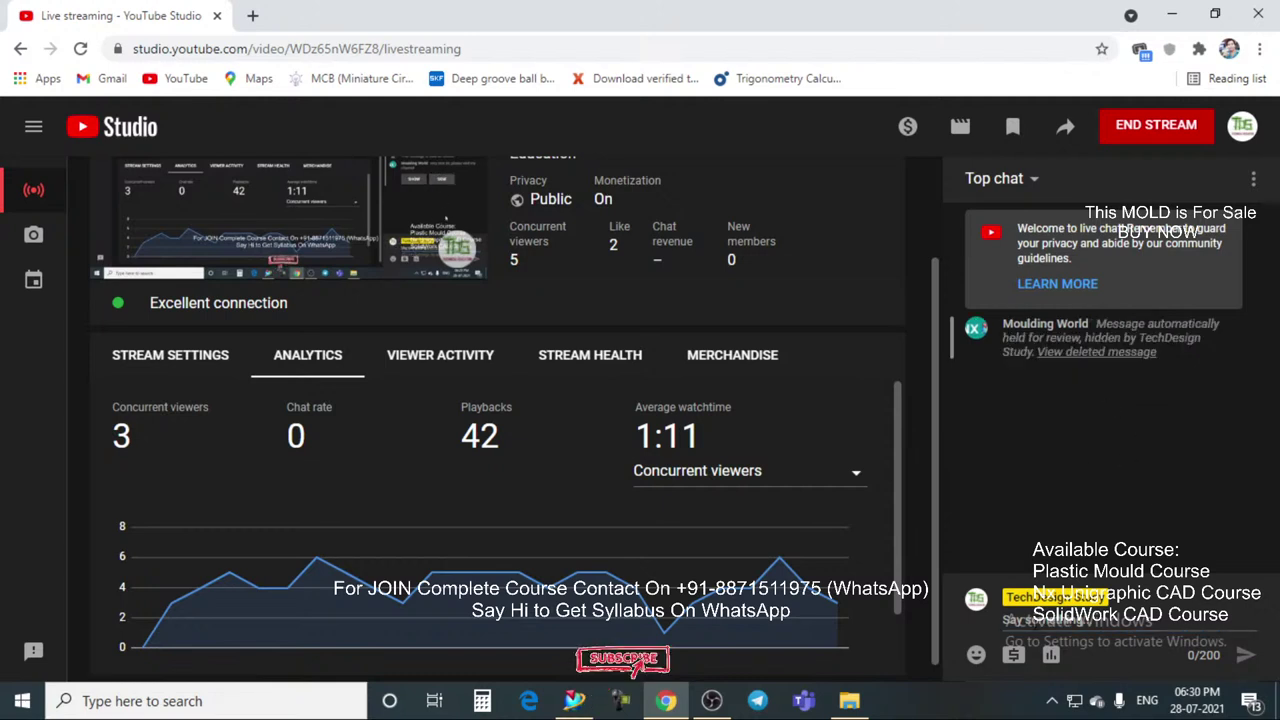
{"action": "left_click", "coordinate": [1084, 620]}
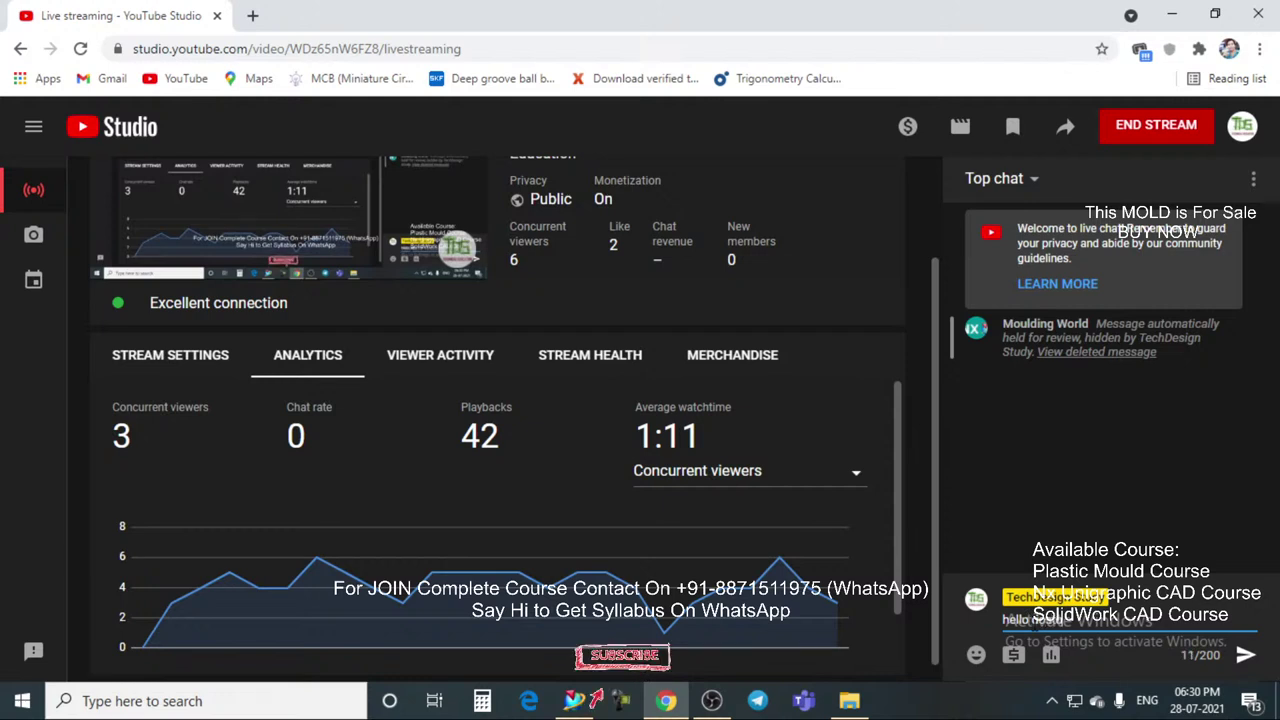
{"action": "key", "text": "Return"}
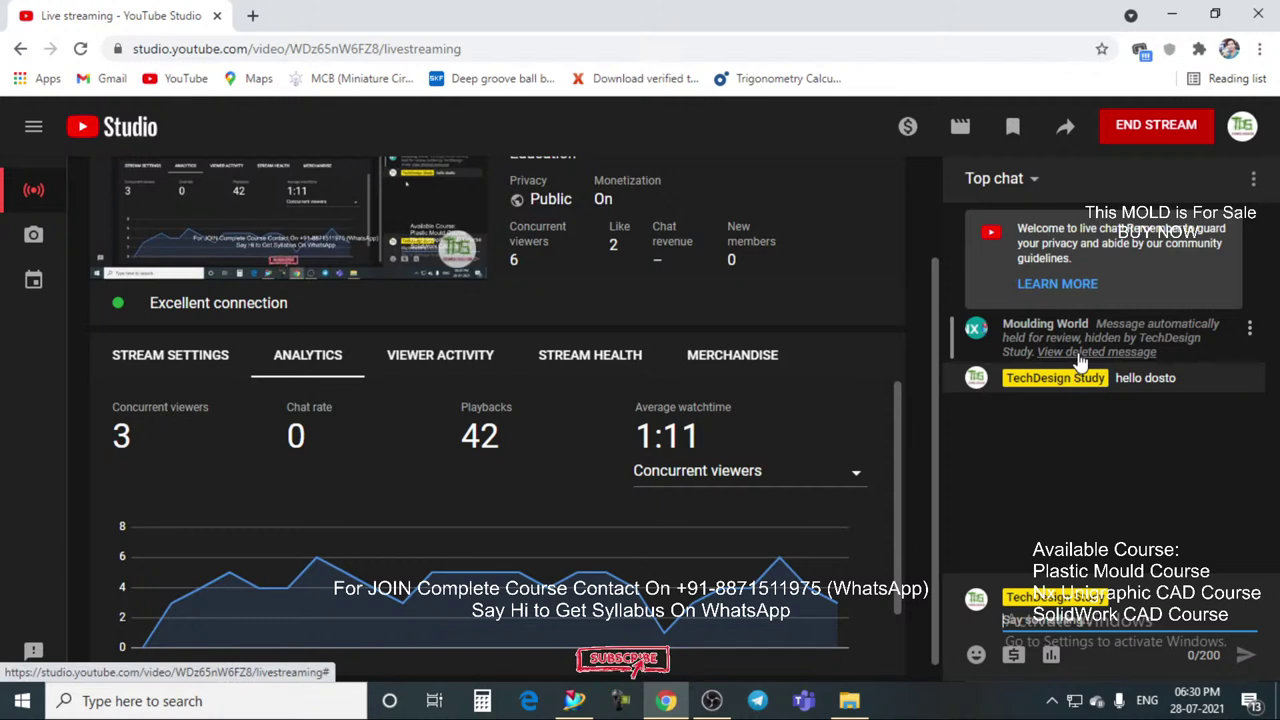
Step: Hide the sender of the held chat message from the channel and switch back to NX
{"action": "left_click", "coordinate": [1250, 328]}
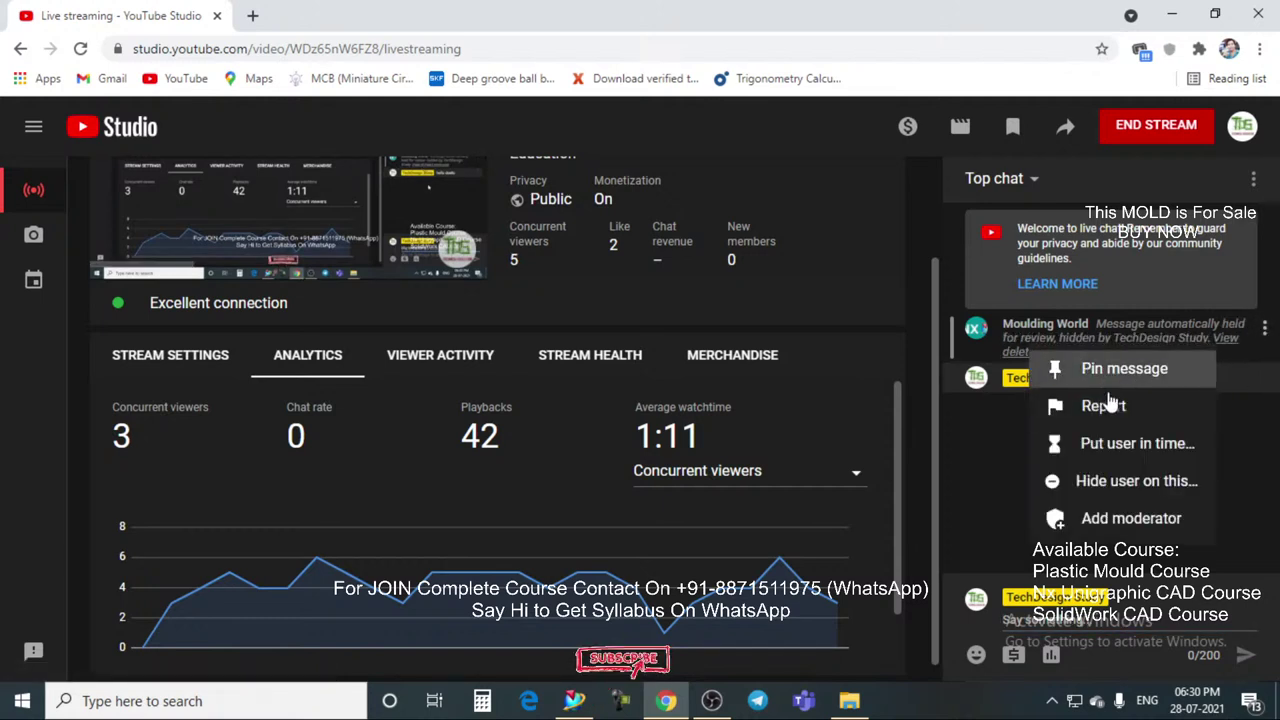
{"action": "left_click", "coordinate": [1118, 481]}
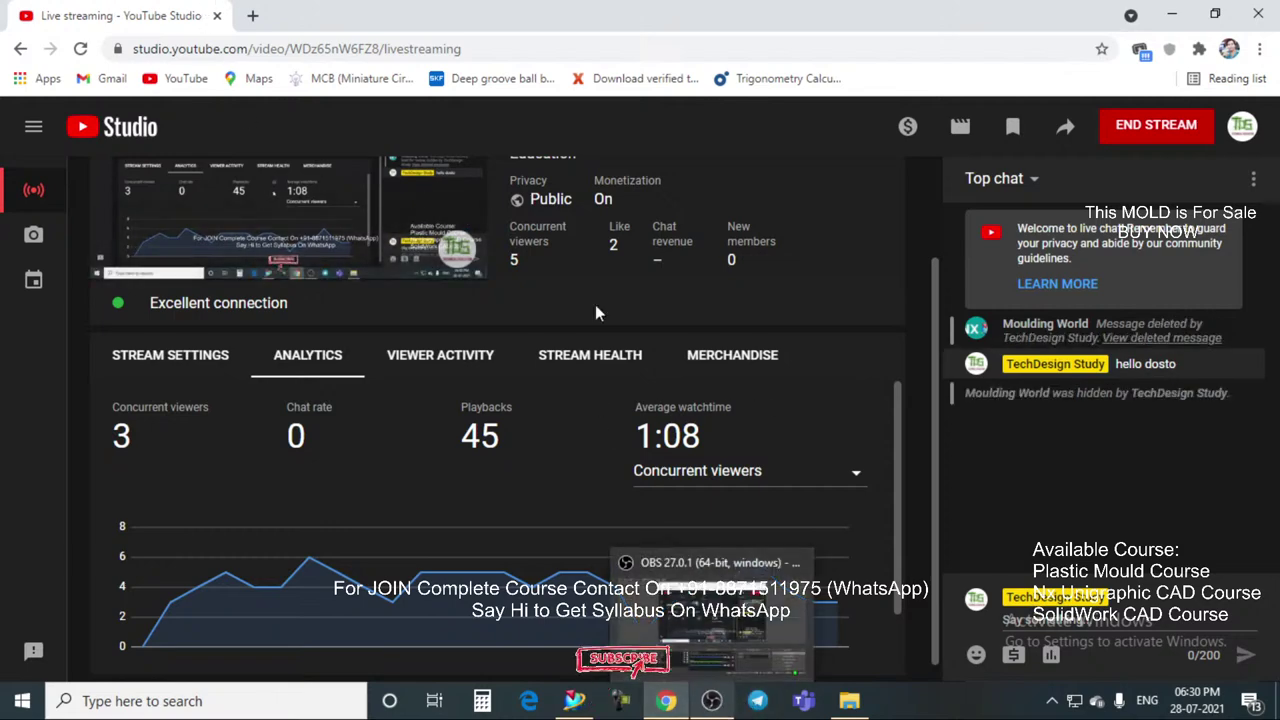
{"action": "left_click", "coordinate": [575, 700]}
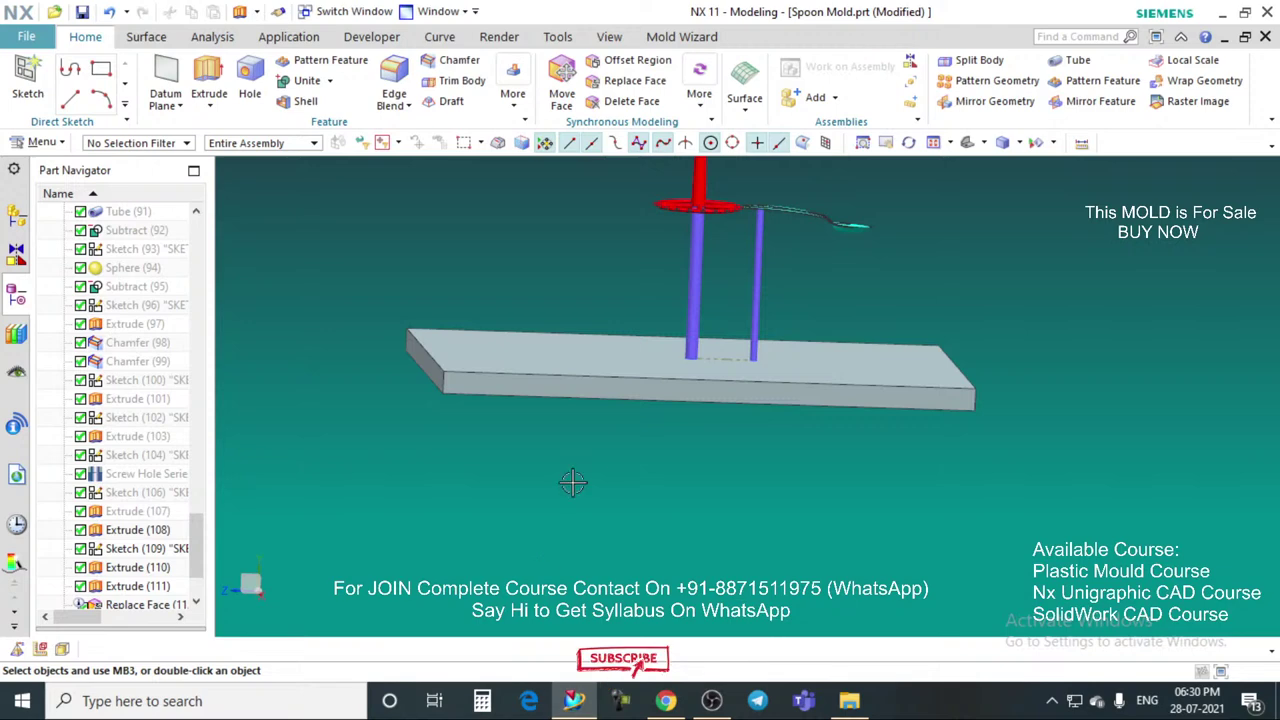
Step: Set up a circular Pattern Geometry of the smaller ejector pin, with the vertical vector as its rotation axis
{"action": "middle_click_drag", "start_coordinate": [764, 397], "coordinate": [669, 407]}
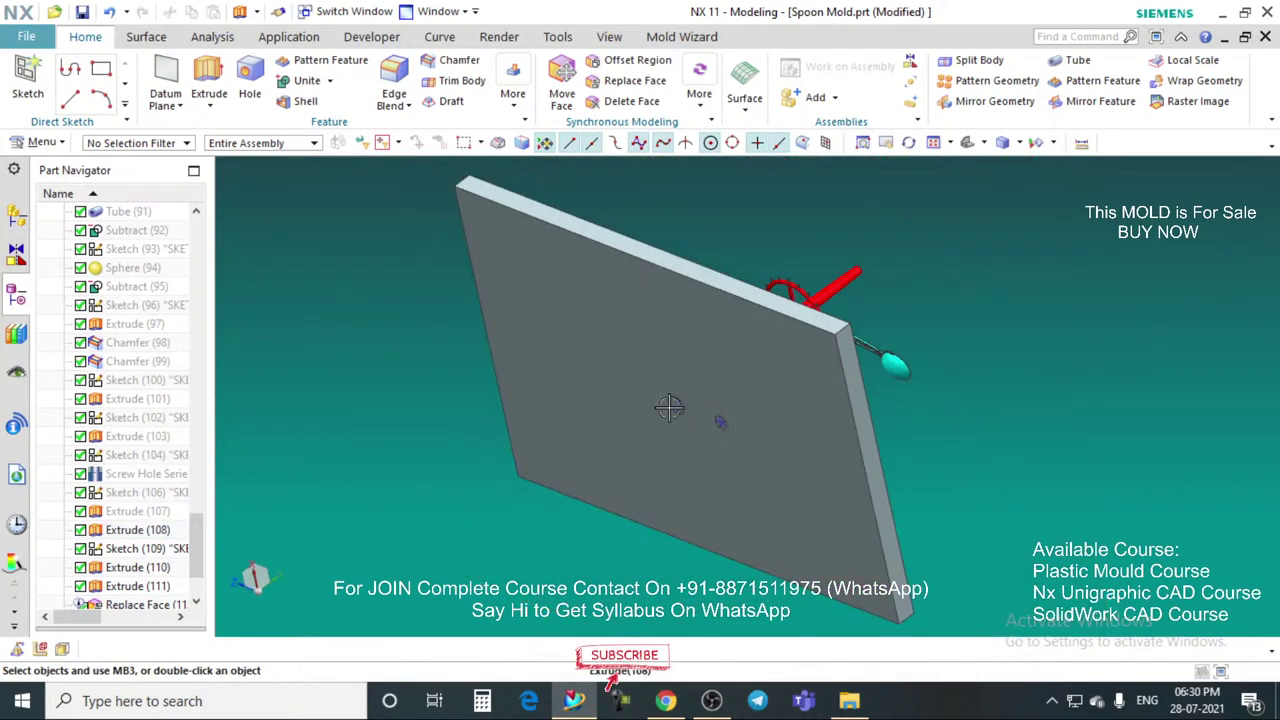
{"action": "middle_click_drag", "start_coordinate": [639, 337], "coordinate": [761, 353]}
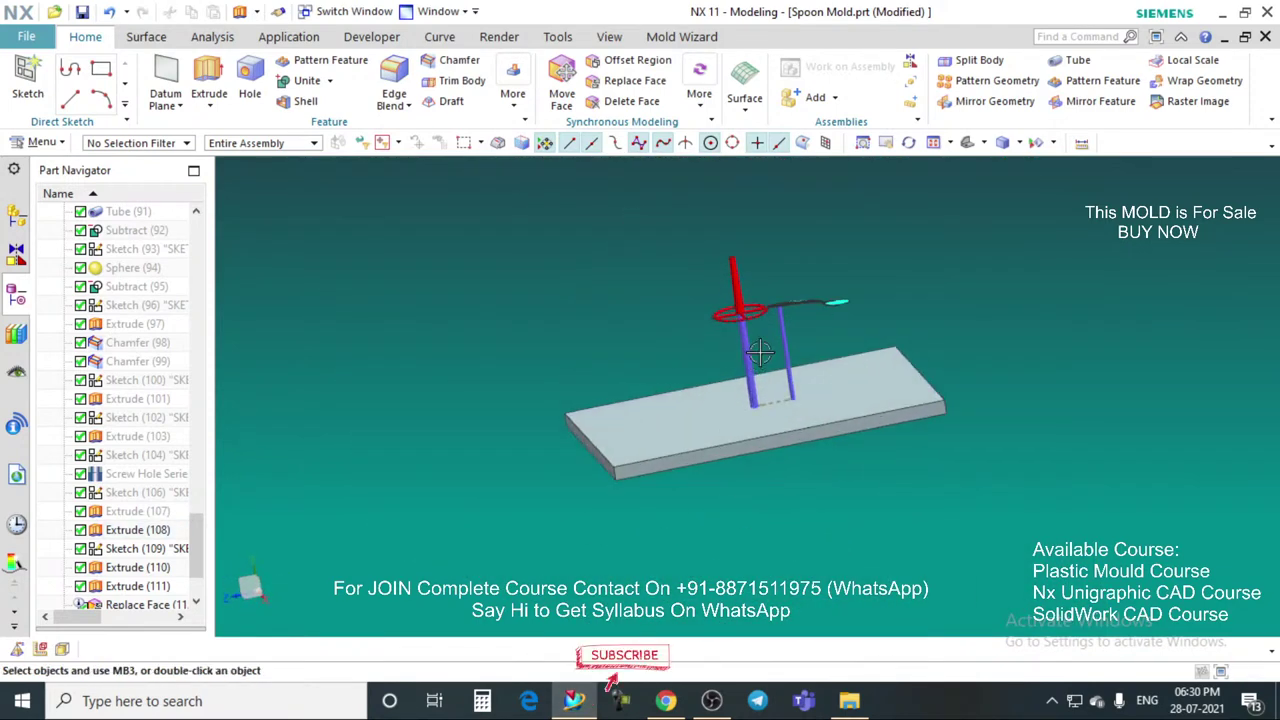
{"action": "left_click", "coordinate": [983, 82]}
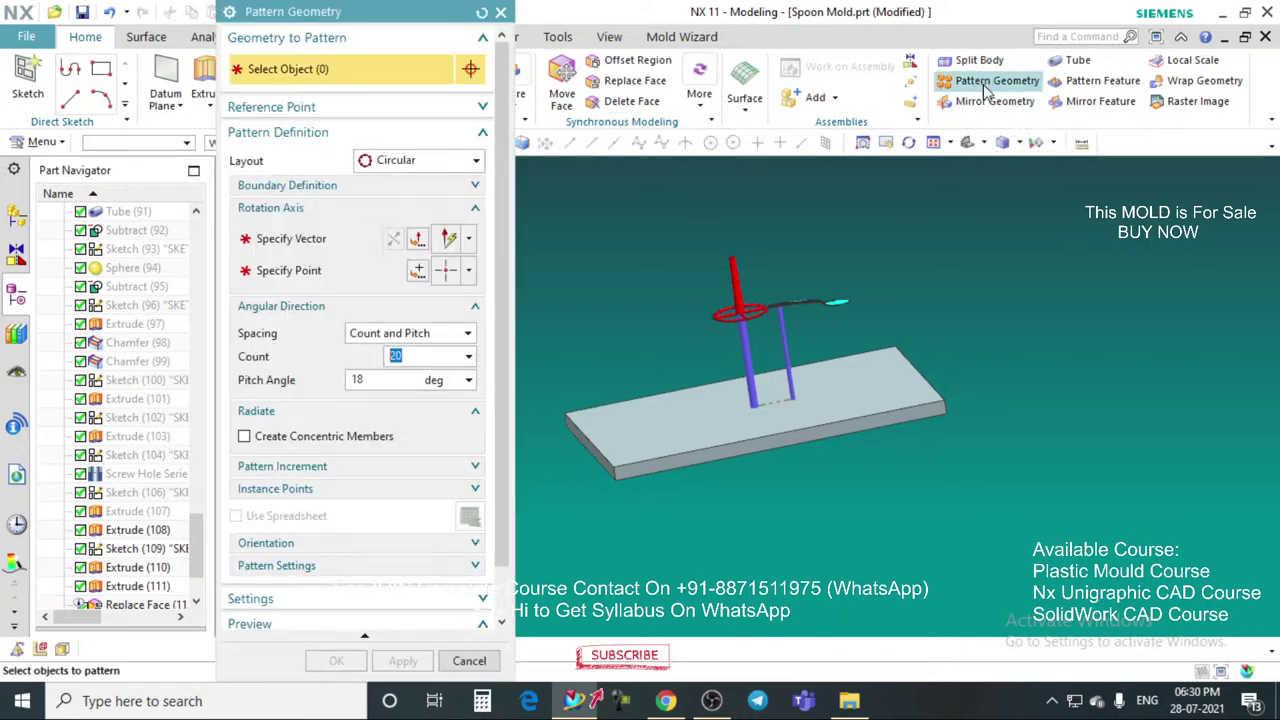
{"action": "scroll", "coordinate": [818, 314], "scroll_direction": "up", "scroll_amount": 3}
{"action": "scroll", "coordinate": [815, 355], "scroll_direction": "down", "scroll_amount": 4}
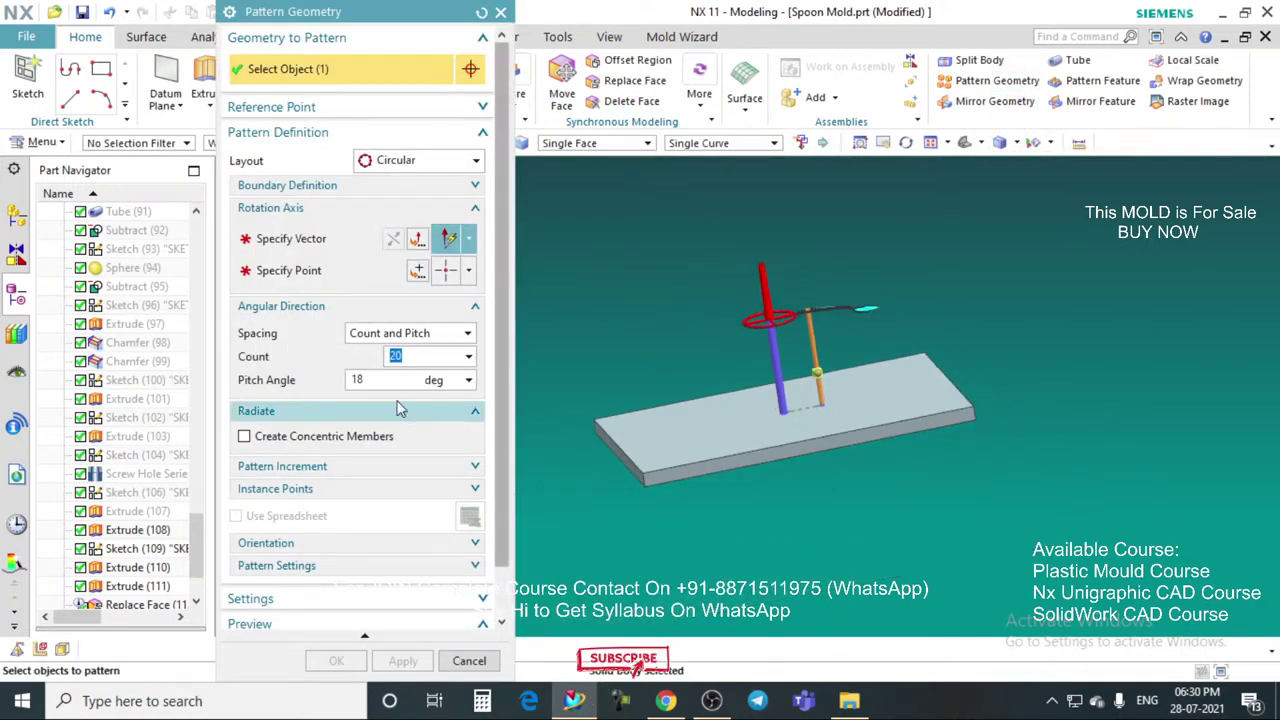
{"action": "left_click", "coordinate": [320, 240]}
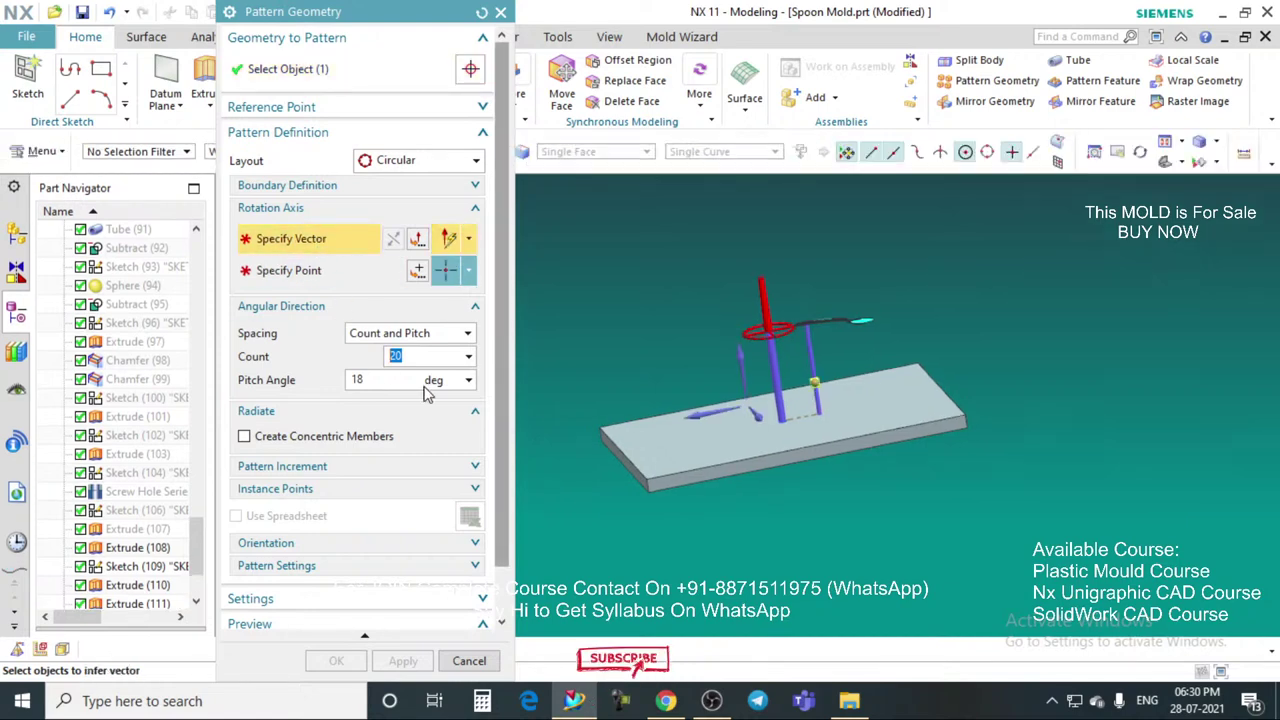
{"action": "left_click", "coordinate": [738, 370]}
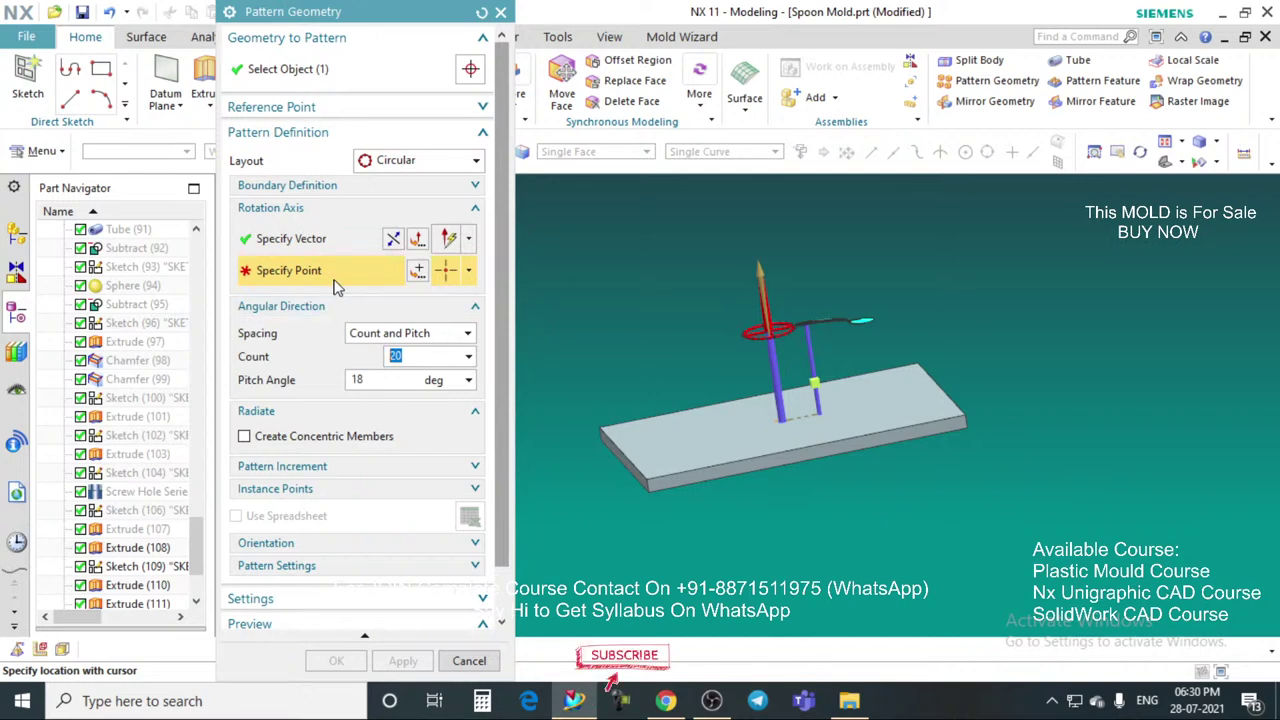
Step: Place the rotation point at the absolute origin (0, 0, 0) and create the pattern with count 20 and pitch angle 18°
{"action": "left_click", "coordinate": [418, 271]}
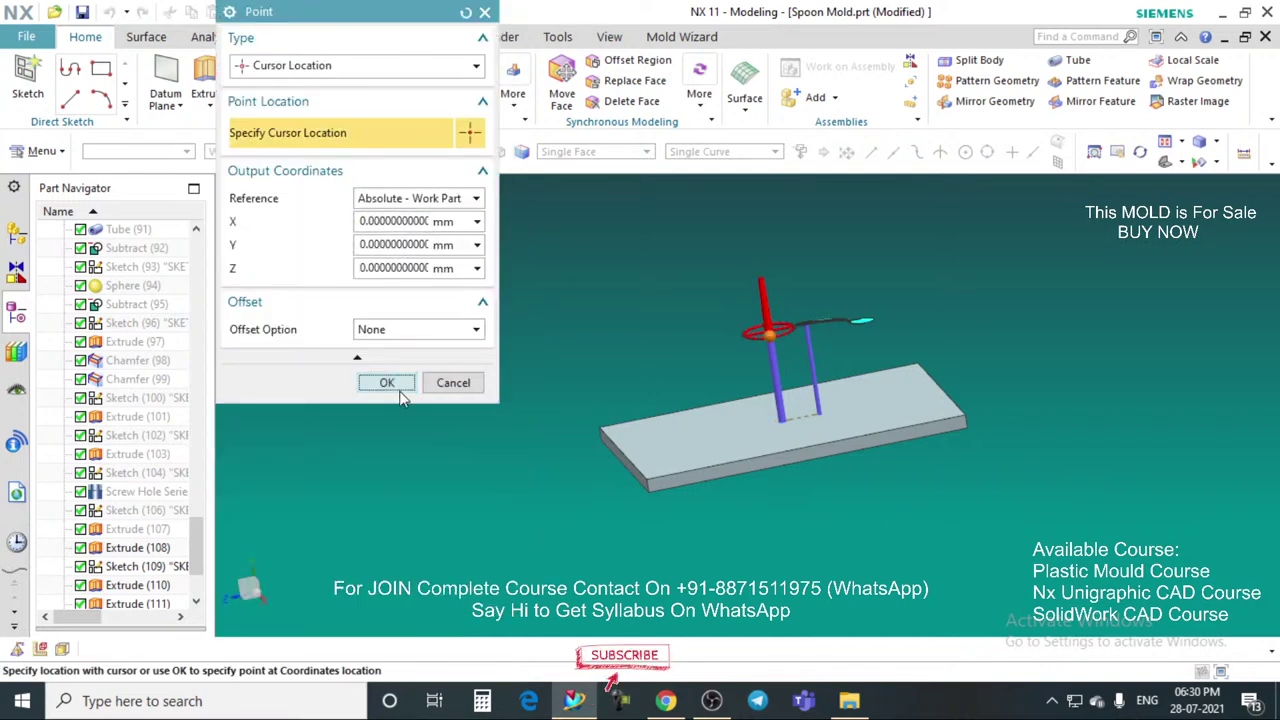
{"action": "left_click", "coordinate": [392, 388]}
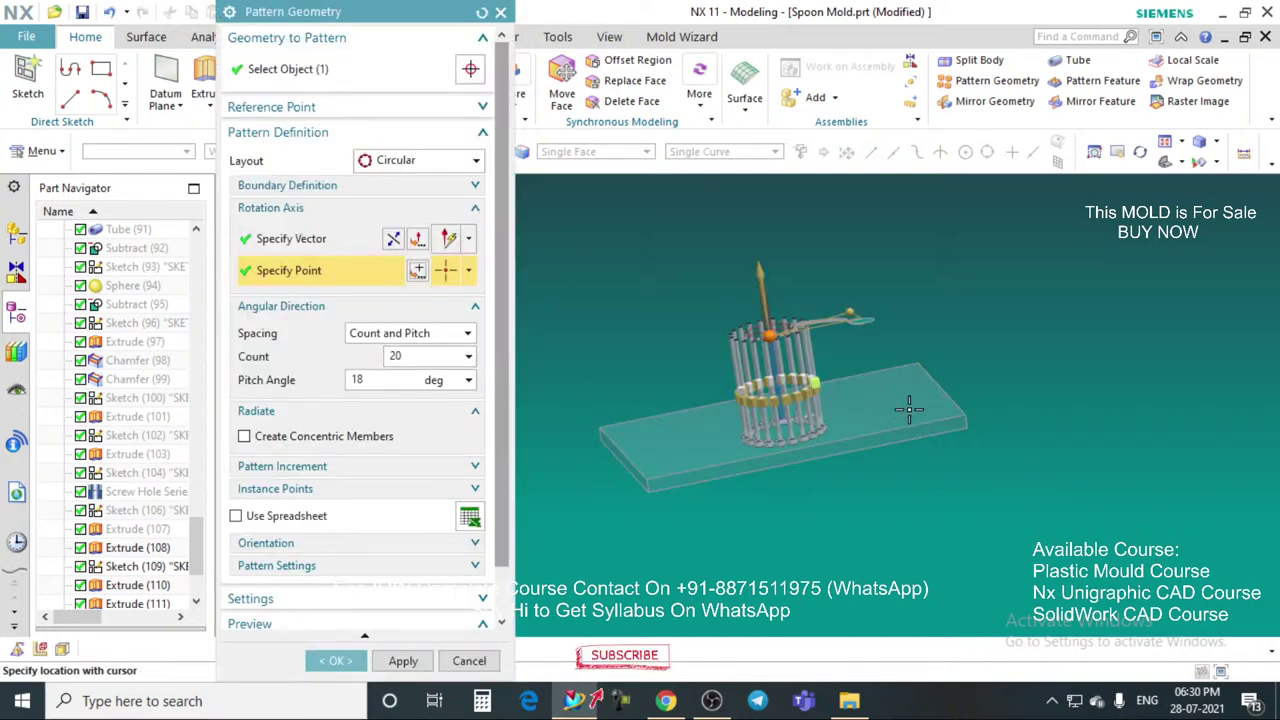
{"action": "scroll", "coordinate": [849, 389], "scroll_direction": "up", "scroll_amount": 1}
{"action": "left_click", "coordinate": [335, 660]}
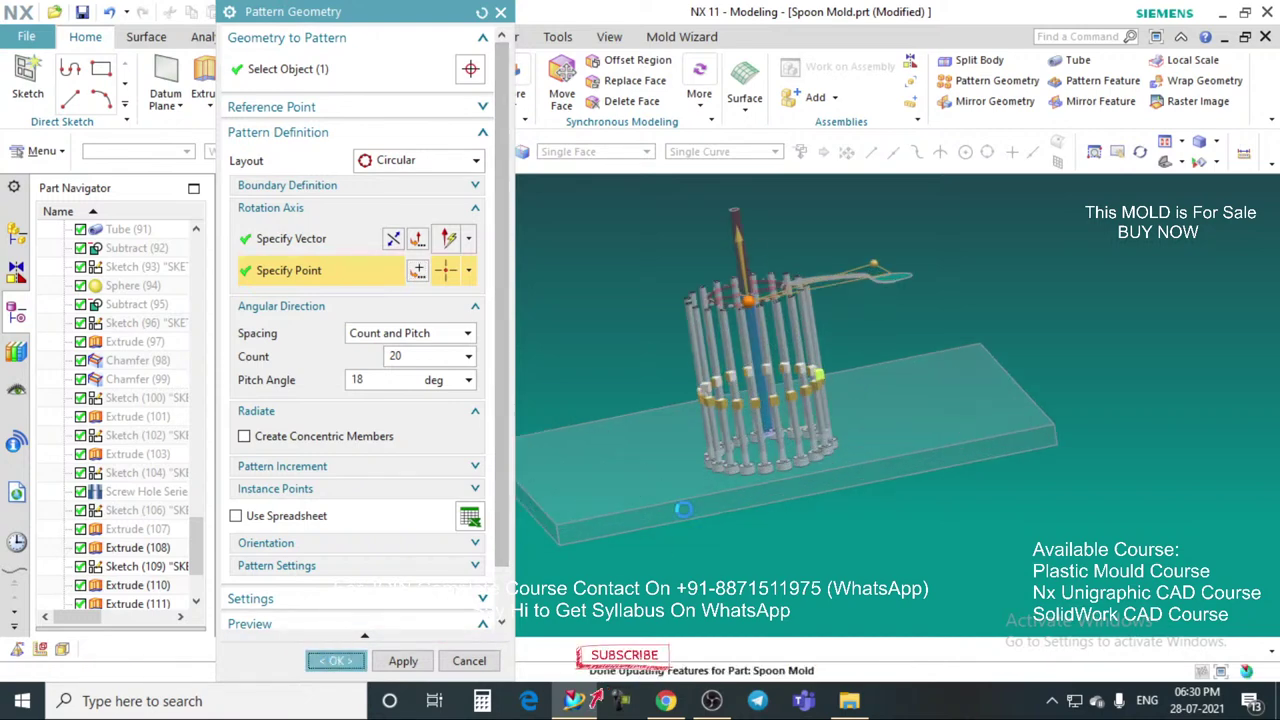
Step: Swap the shown and hidden bodies, and hide the top cavity plate with Immediate Hide
{"action": "middle_click_drag", "start_coordinate": [723, 546], "coordinate": [826, 361]}
{"action": "key", "text": "ctrl+shift+b"}
{"action": "scroll", "coordinate": [788, 354], "scroll_direction": "down", "scroll_amount": 3}
{"action": "key", "text": "ctrl+shift+i"}
{"action": "left_click", "coordinate": [836, 312]}
Step: Hide the cyan spoon bodies on one side of the central sprue, exposing their impressions in the orange core plate
{"action": "scroll", "coordinate": [785, 316], "scroll_direction": "up", "scroll_amount": 3}
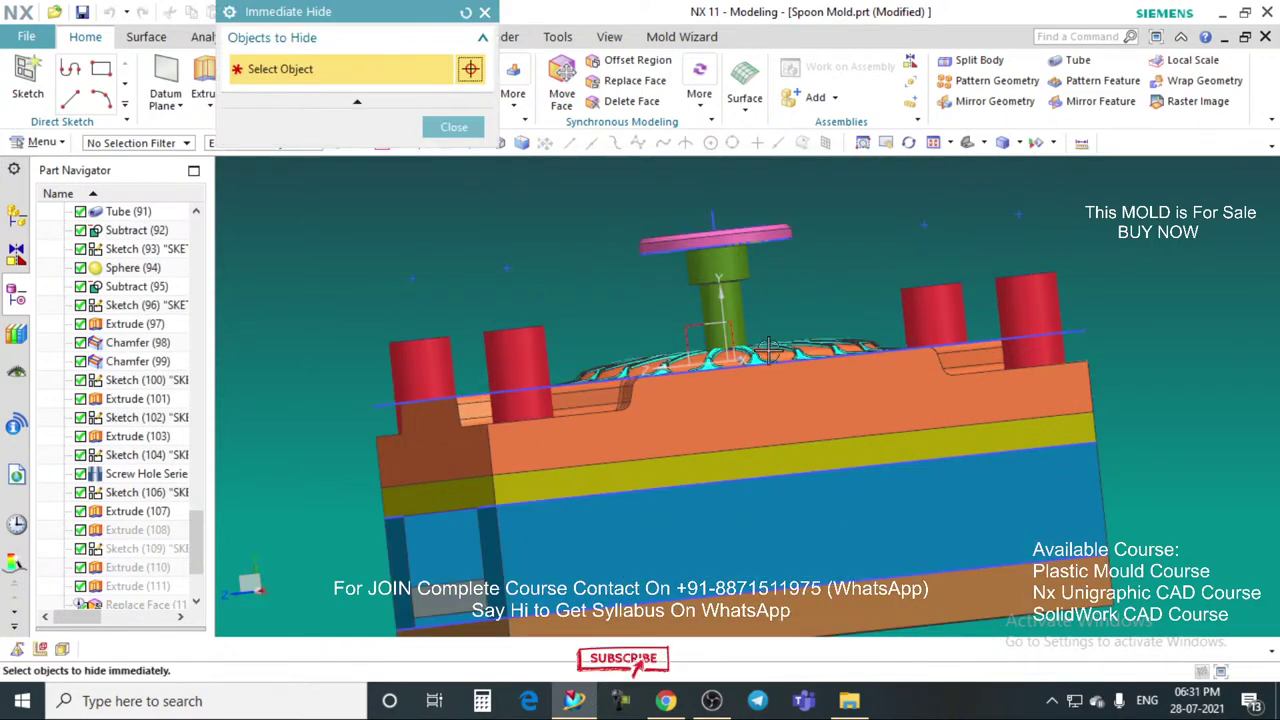
{"action": "middle_click_drag", "start_coordinate": [772, 320], "coordinate": [749, 396]}
{"action": "scroll", "coordinate": [762, 440], "scroll_direction": "up", "scroll_amount": 3}
{"action": "left_click", "coordinate": [795, 505]}
{"action": "left_click", "coordinate": [885, 487]}
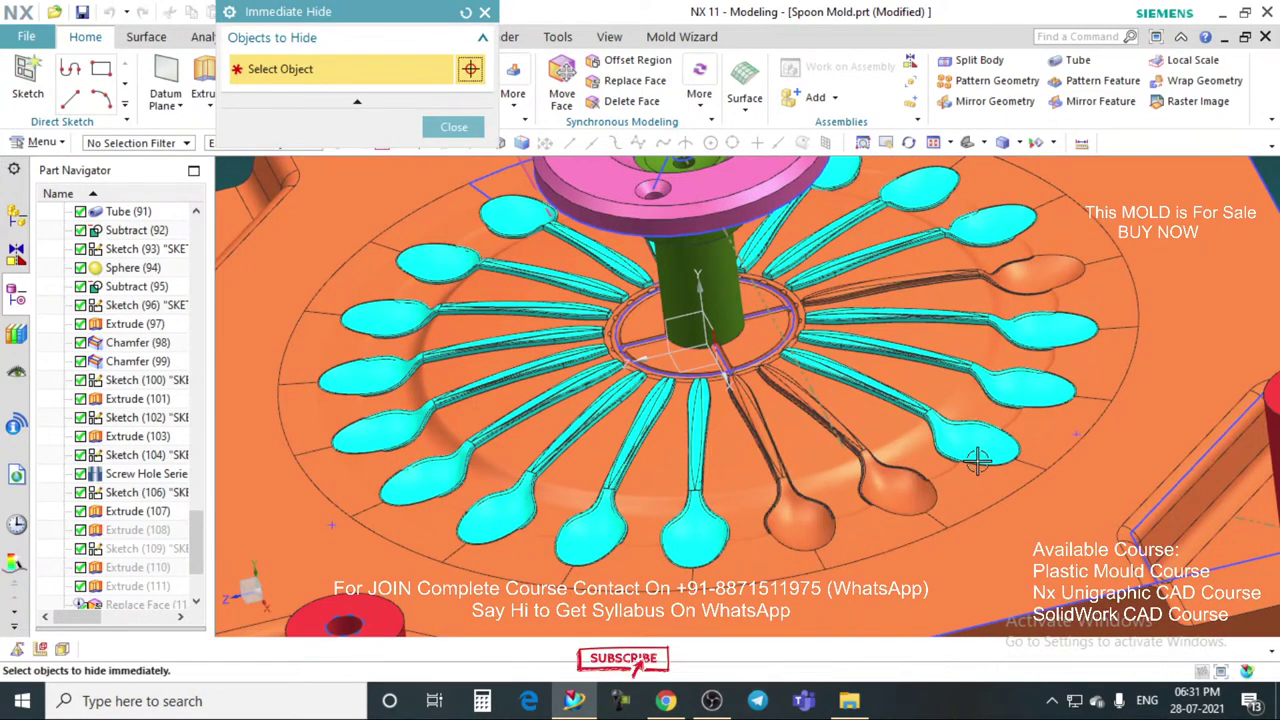
{"action": "left_click", "coordinate": [980, 455]}
{"action": "left_click", "coordinate": [1025, 392]}
{"action": "left_click", "coordinate": [1047, 335]}
{"action": "left_click", "coordinate": [1003, 220]}
{"action": "left_click", "coordinate": [926, 195]}
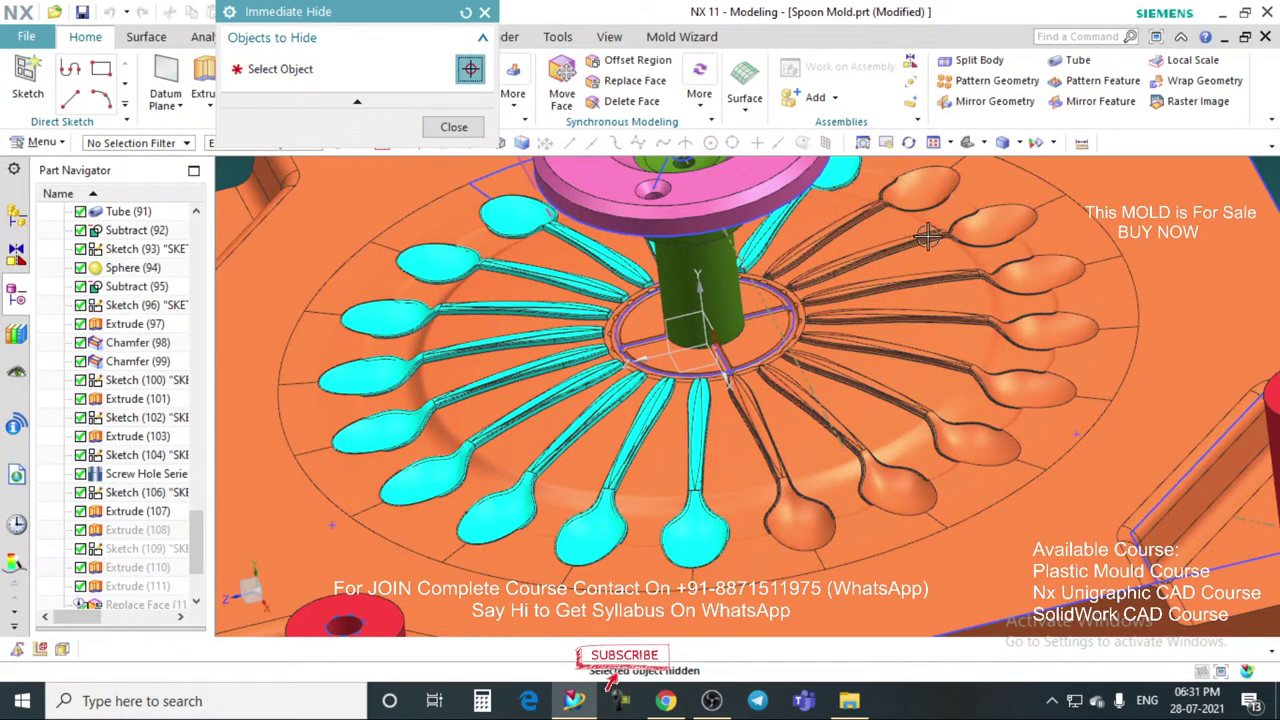
{"action": "scroll", "coordinate": [932, 240], "scroll_direction": "down", "scroll_amount": 3}
{"action": "scroll", "coordinate": [883, 242], "scroll_direction": "up", "scroll_amount": 4}
{"action": "left_click", "coordinate": [908, 208]}
{"action": "middle_click_drag", "start_coordinate": [908, 208], "coordinate": [769, 291]}
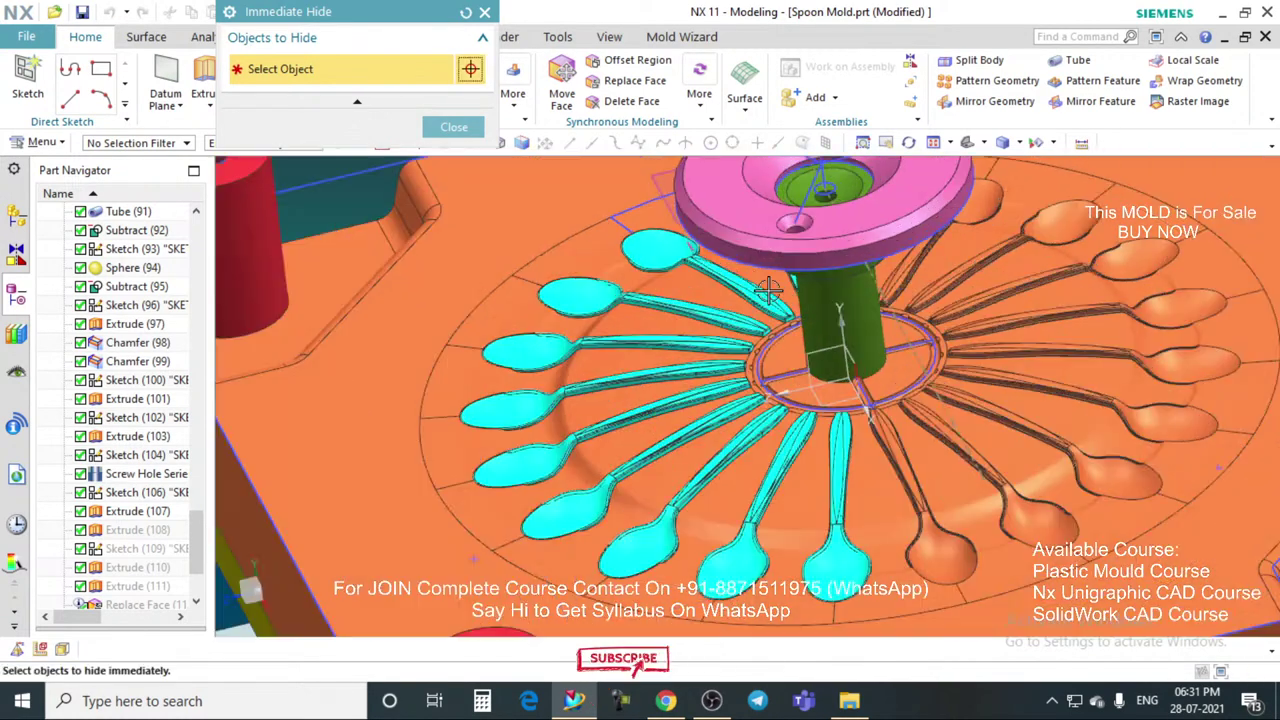
Step: Hide the remaining cyan spoon bodies on the other side of the central sprue
{"action": "left_click", "coordinate": [665, 264]}
{"action": "left_click", "coordinate": [595, 296]}
{"action": "left_click", "coordinate": [527, 352]}
{"action": "left_click", "coordinate": [495, 406]}
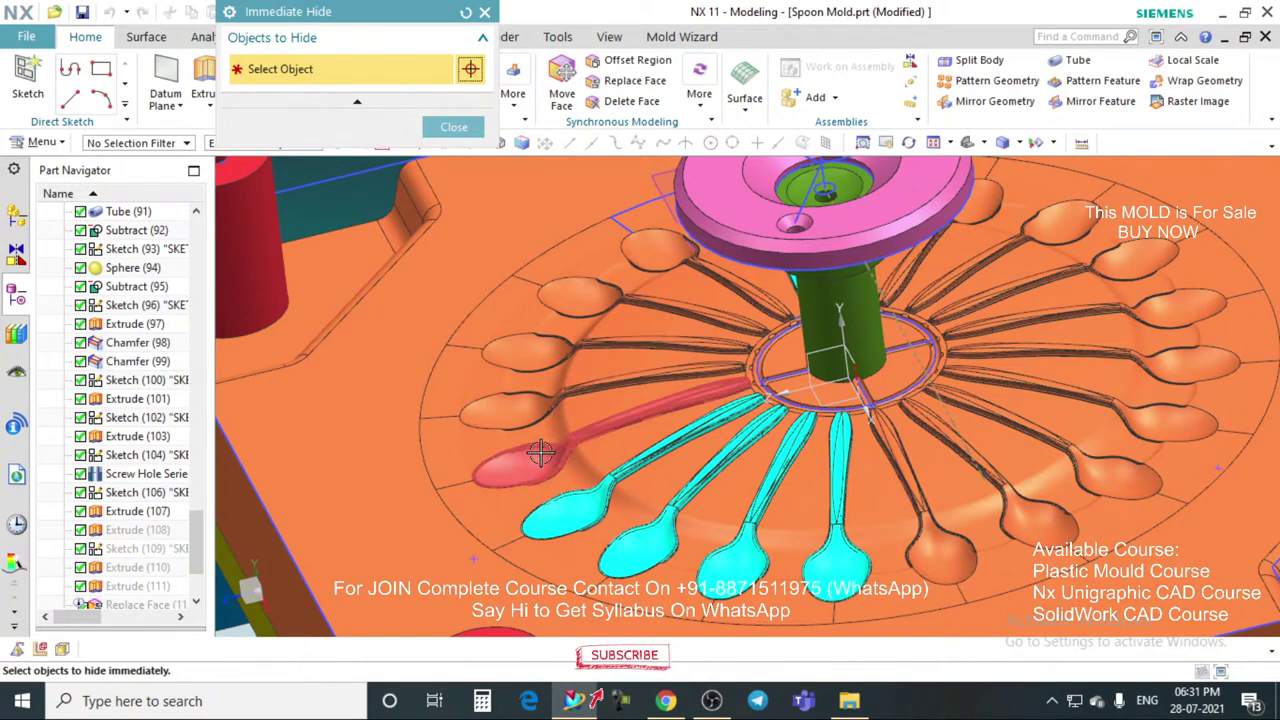
{"action": "left_click", "coordinate": [505, 463]}
{"action": "left_click", "coordinate": [562, 514]}
{"action": "left_click", "coordinate": [672, 540]}
{"action": "left_click", "coordinate": [745, 548]}
{"action": "left_click", "coordinate": [838, 565]}
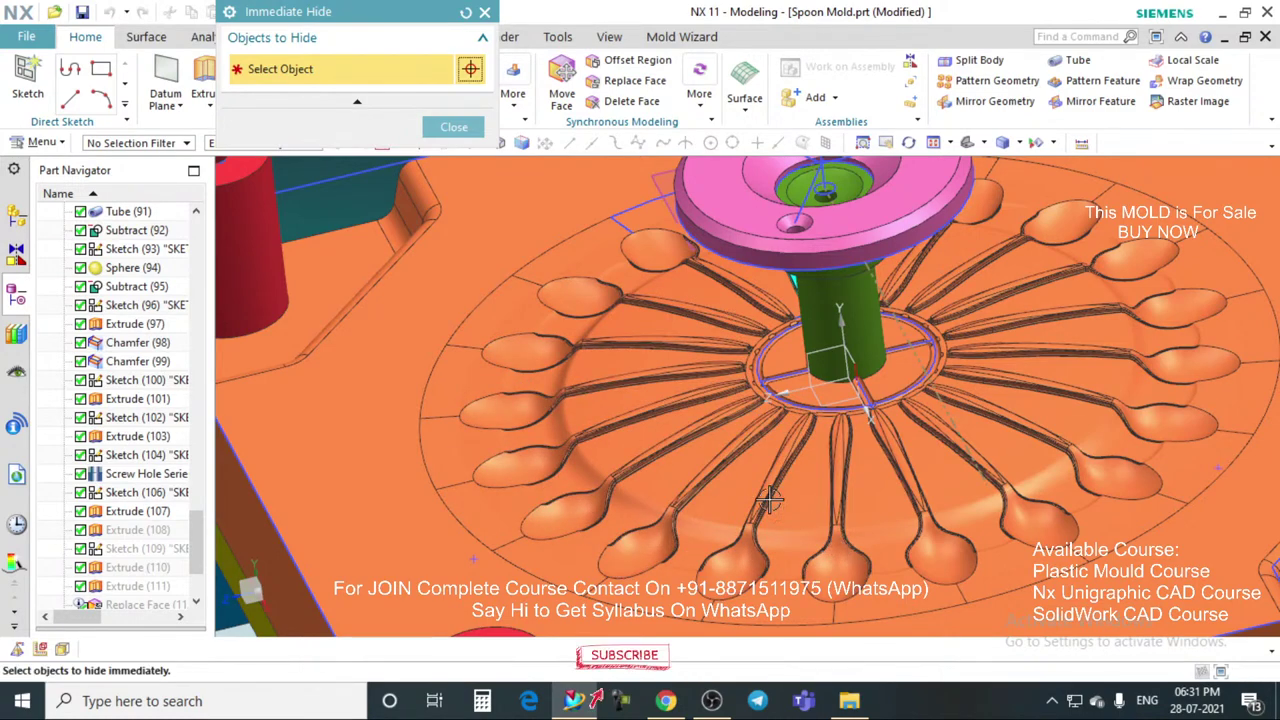
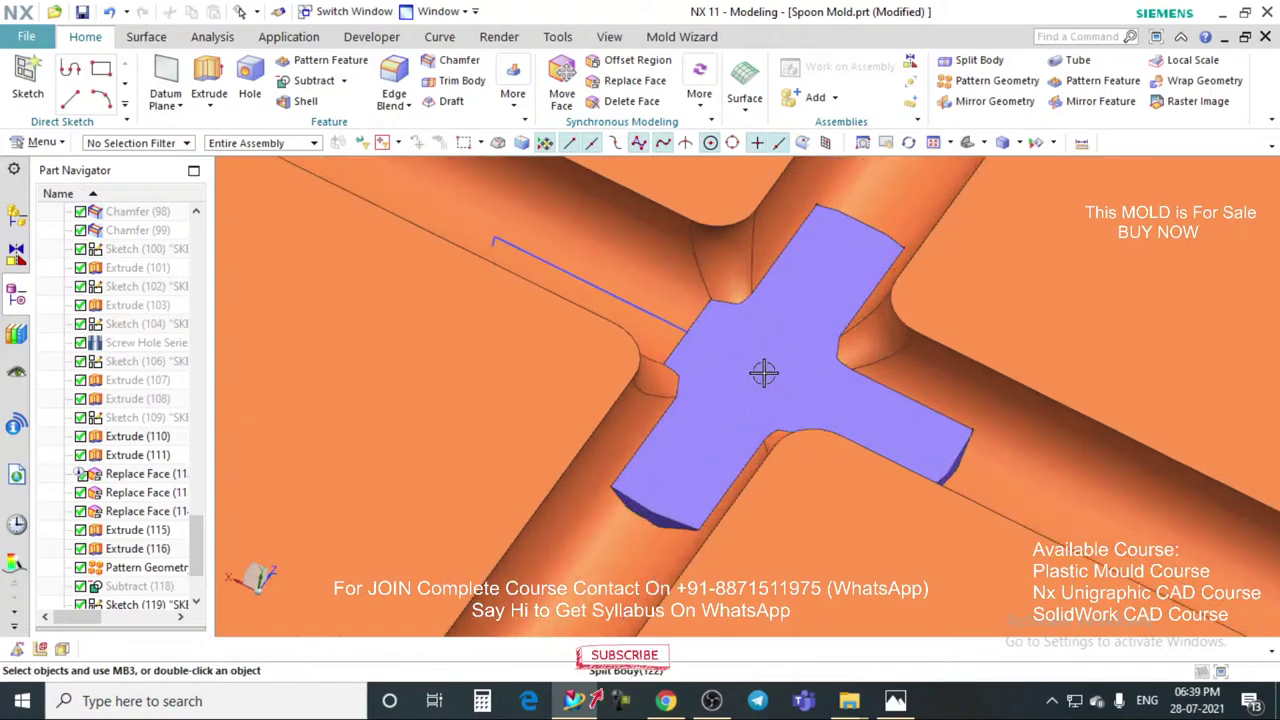
Step: Swap the shown and hidden bodies, and hide the yellow support plate beneath the guide pillars
{"action": "scroll", "coordinate": [772, 318], "scroll_direction": "up", "scroll_amount": 1}
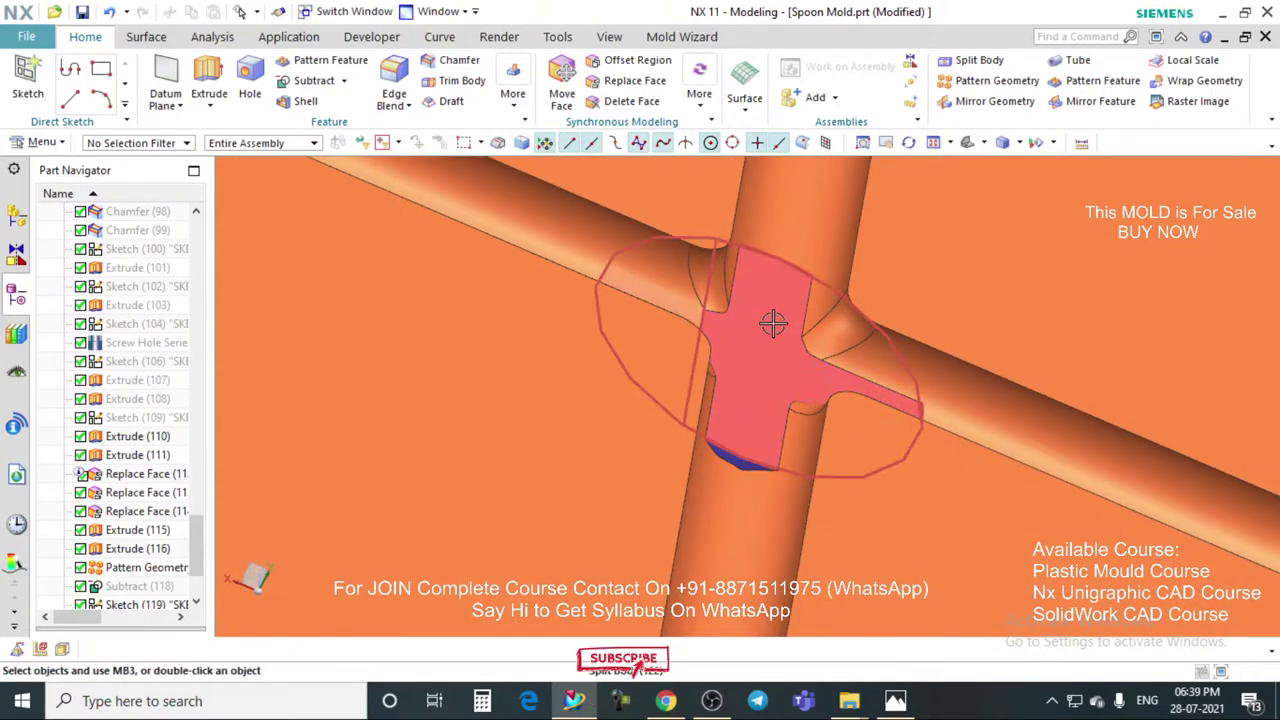
{"action": "key", "text": "ctrl+shift+b"}
{"action": "scroll", "coordinate": [725, 387], "scroll_direction": "down", "scroll_amount": 12}
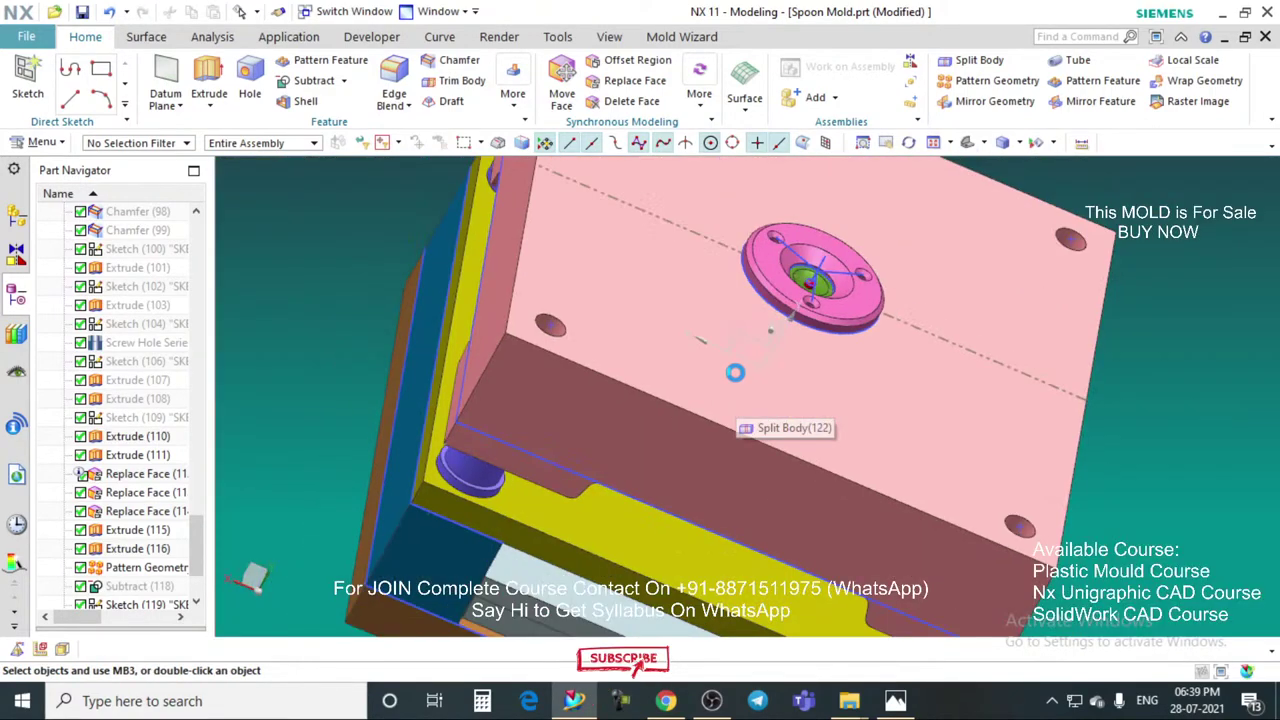
{"action": "key", "text": "F8"}
{"action": "mouse_move", "coordinate": [791, 380]}
{"action": "middle_mouse_down"}
{"action": "mouse_move", "coordinate": [786, 362]}
{"action": "mouse_move", "coordinate": [770, 384]}
{"action": "middle_mouse_up"}
{"action": "scroll", "coordinate": [770, 385], "scroll_direction": "up", "scroll_amount": 4}
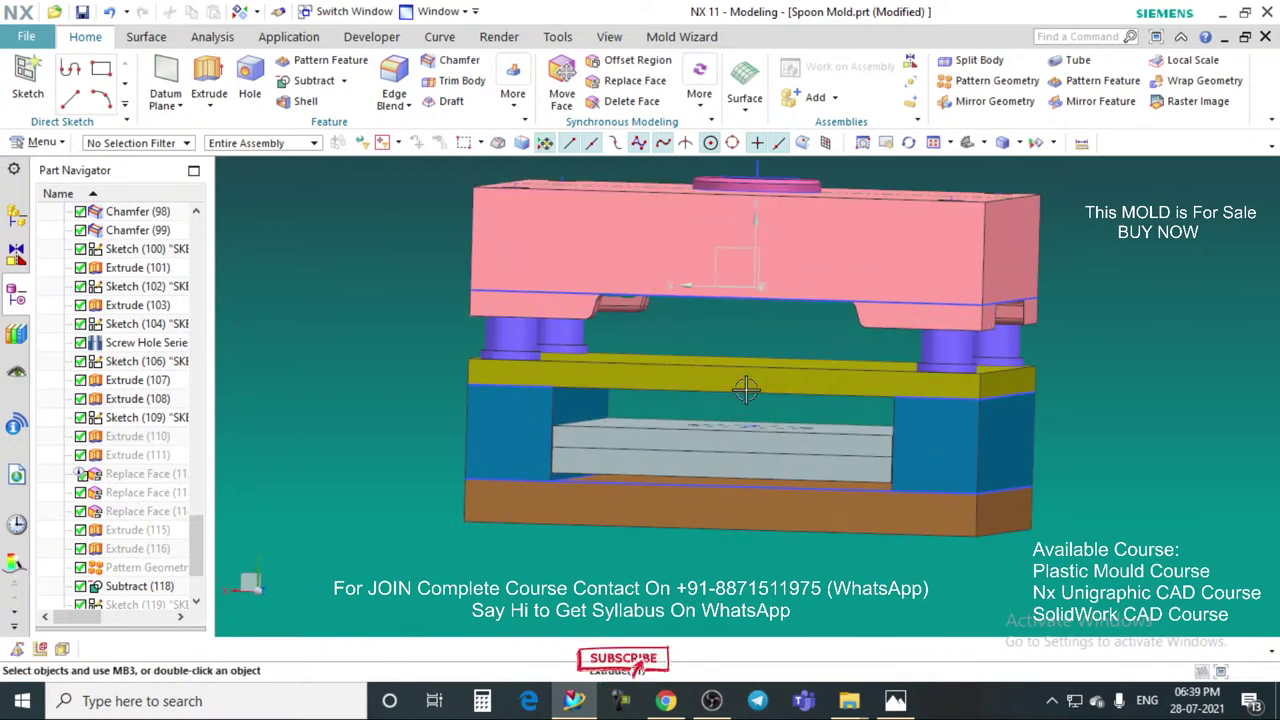
{"action": "key", "text": "ctrl+b"}
{"action": "left_click", "coordinate": [453, 128]}
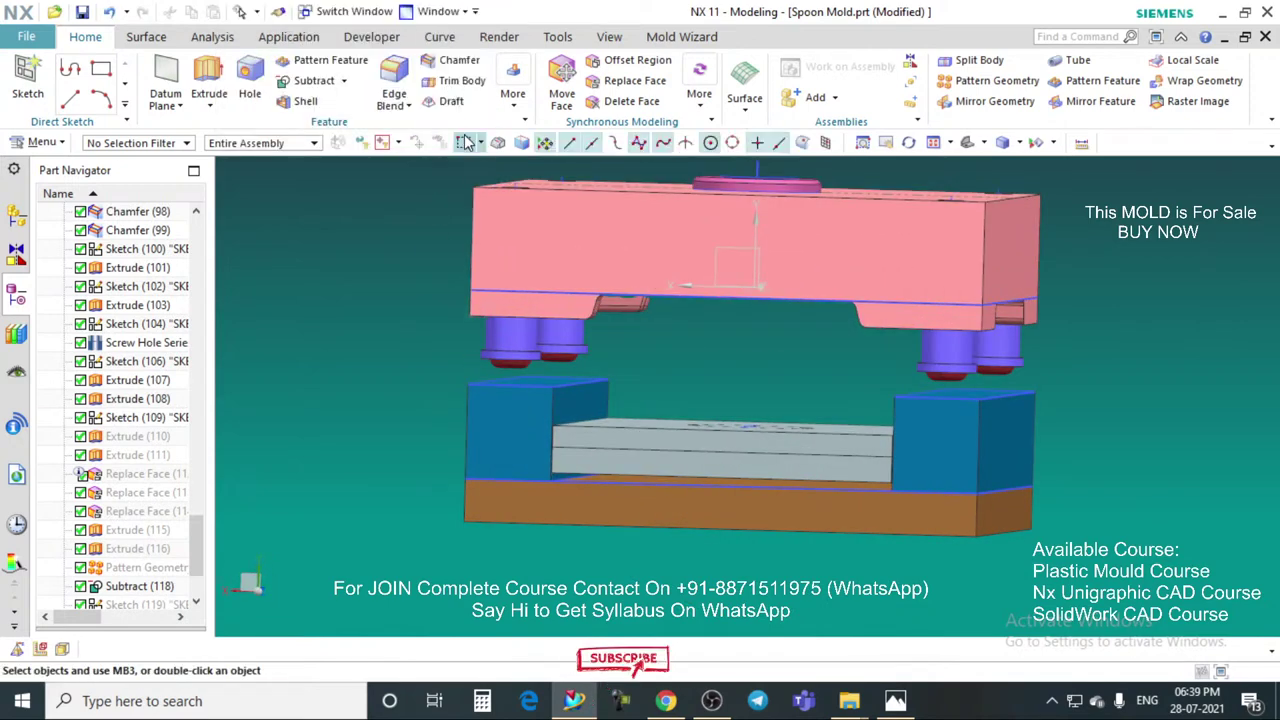
Step: Swap the shown and hidden bodies, and hide the orange core plate above the yellow support plate
{"action": "key", "text": "ctrl+shift+b"}
{"action": "scroll", "coordinate": [754, 320], "scroll_direction": "up", "scroll_amount": 3}
{"action": "middle_click_drag", "start_coordinate": [754, 320], "coordinate": [825, 330]}
{"action": "scroll", "coordinate": [731, 343], "scroll_direction": "up", "scroll_amount": 2}
{"action": "scroll", "coordinate": [731, 345], "scroll_direction": "down", "scroll_amount": 3}
{"action": "key", "text": "ctrl+shift+i"}
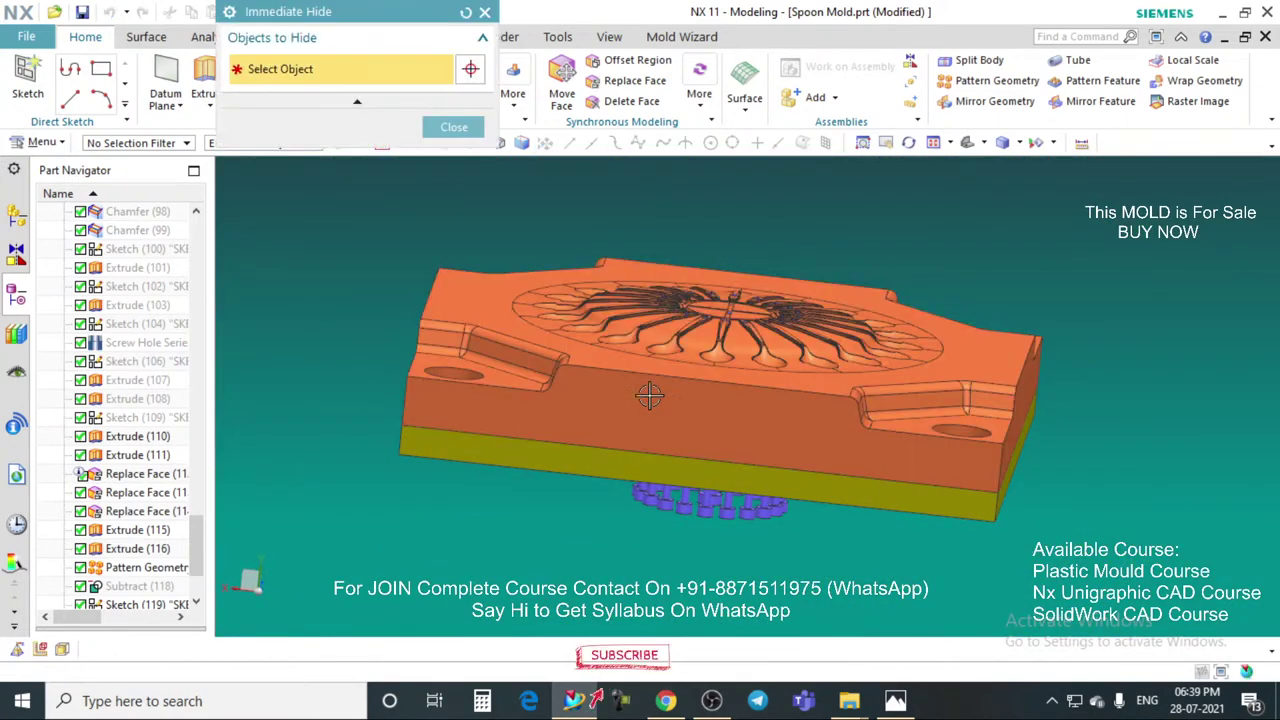
{"action": "left_click", "coordinate": [549, 320]}
{"action": "left_click", "coordinate": [452, 125]}
Step: Subtract all the ejector pins from the yellow support plate, keeping the pins as tool bodies
{"action": "key", "text": "F8"}
{"action": "scroll", "coordinate": [819, 430], "scroll_direction": "down", "scroll_amount": 1}
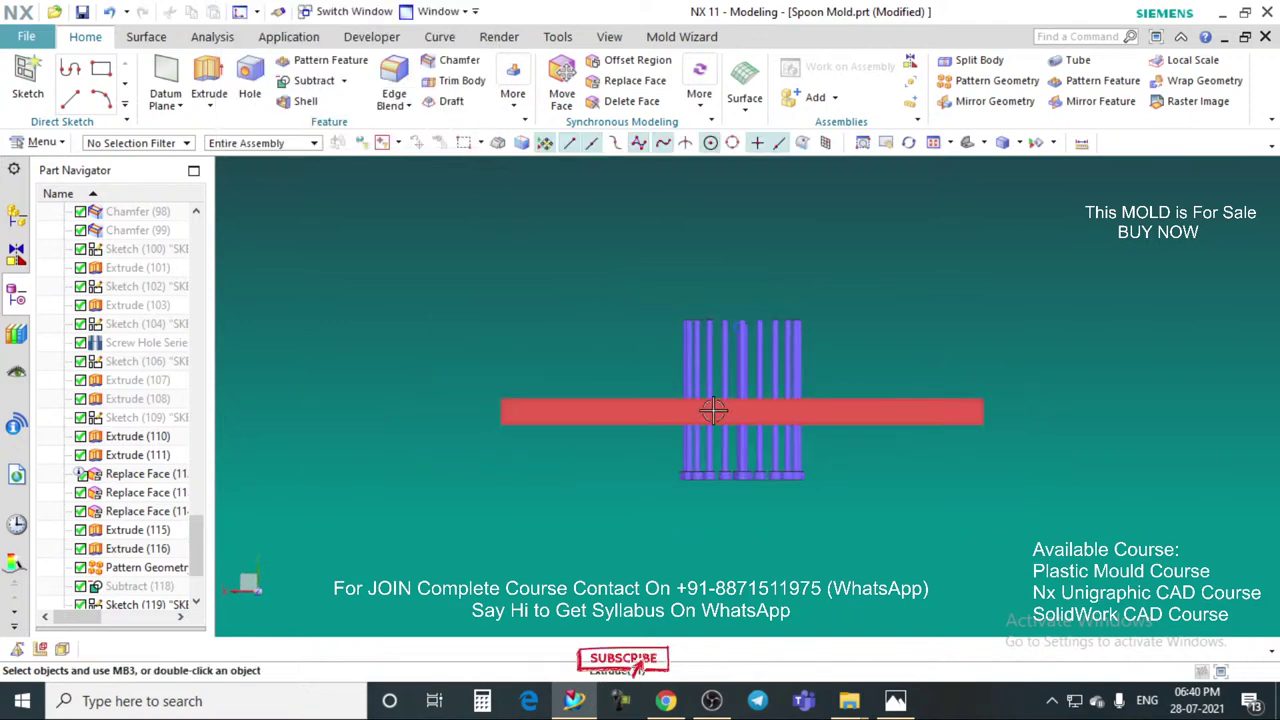
{"action": "left_click", "coordinate": [313, 80]}
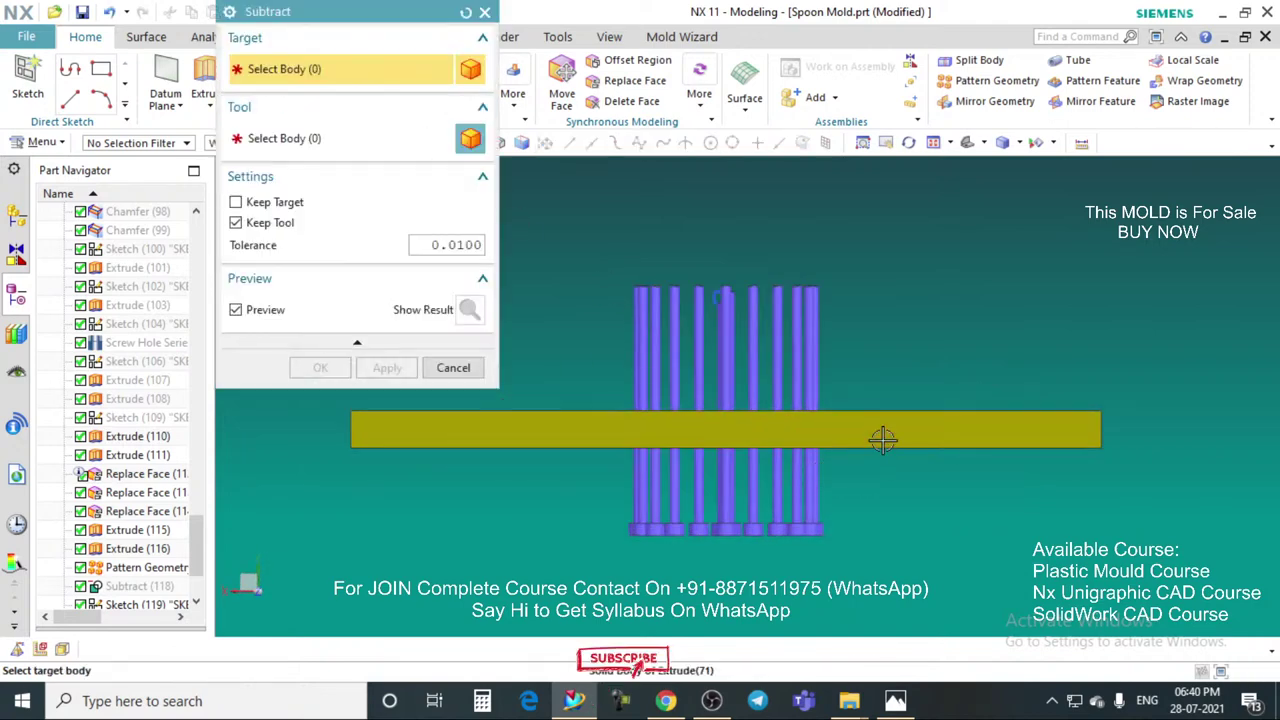
{"action": "left_click", "coordinate": [883, 425]}
{"action": "left_click_drag", "start_coordinate": [651, 274], "coordinate": [909, 603]}
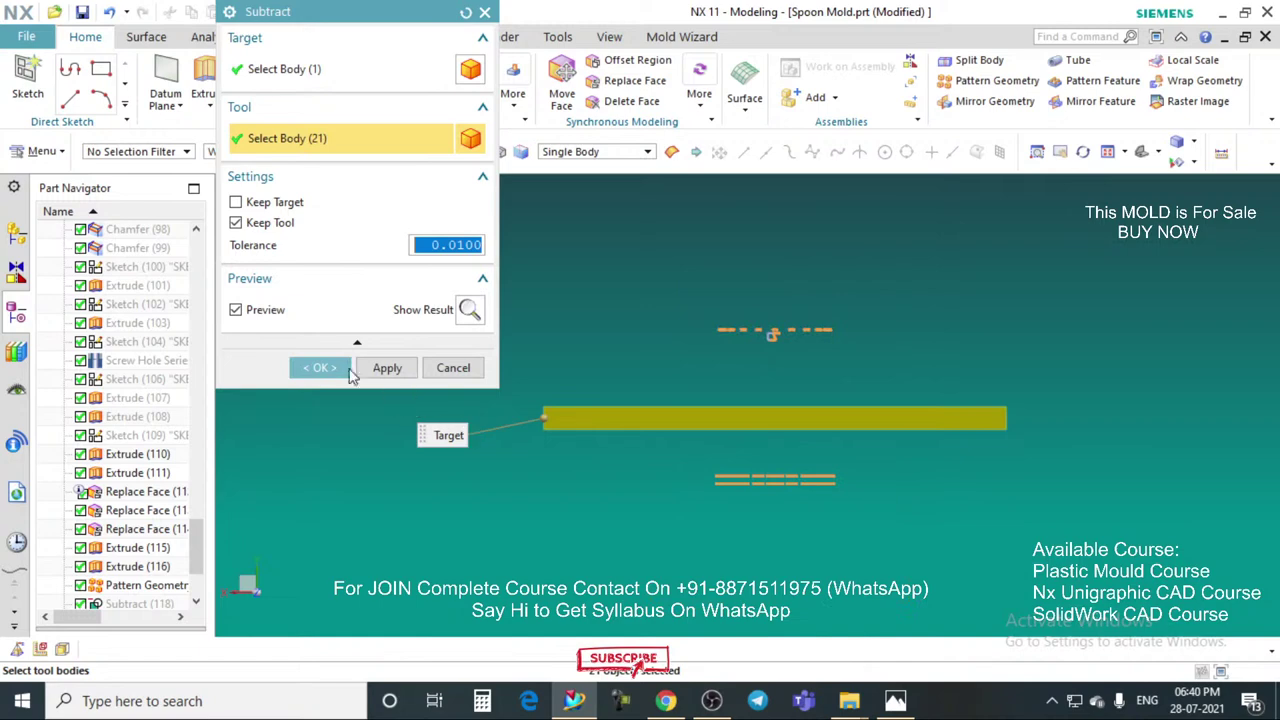
{"action": "left_click", "coordinate": [313, 367]}
{"action": "middle_click_drag", "start_coordinate": [619, 456], "coordinate": [906, 386]}
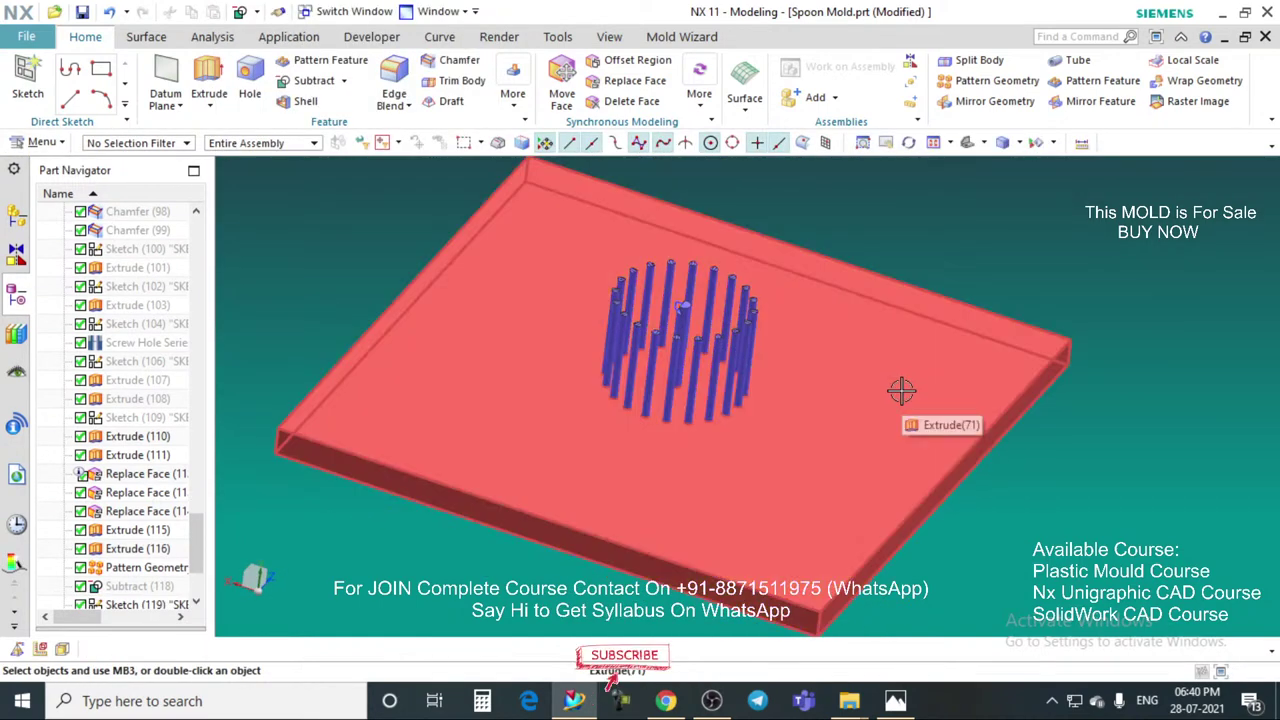
Step: Show all bodies, and isolate the pink cavity plate together with the two grey ejector plates
{"action": "key", "text": "ctrl+shift+u"}
{"action": "scroll", "coordinate": [768, 348], "scroll_direction": "down", "scroll_amount": 4}
{"action": "mouse_move", "coordinate": [813, 376]}
{"action": "middle_mouse_down"}
{"action": "mouse_move", "coordinate": [817, 345]}
{"action": "mouse_move", "coordinate": [809, 354]}
{"action": "middle_mouse_up"}
{"action": "key", "text": "ctrl+shift+i"}
{"action": "left_click", "coordinate": [863, 343]}
{"action": "scroll", "coordinate": [815, 385], "scroll_direction": "up", "scroll_amount": 5}
{"action": "middle_click_drag", "start_coordinate": [666, 489], "coordinate": [709, 507]}
{"action": "left_click", "coordinate": [697, 524]}
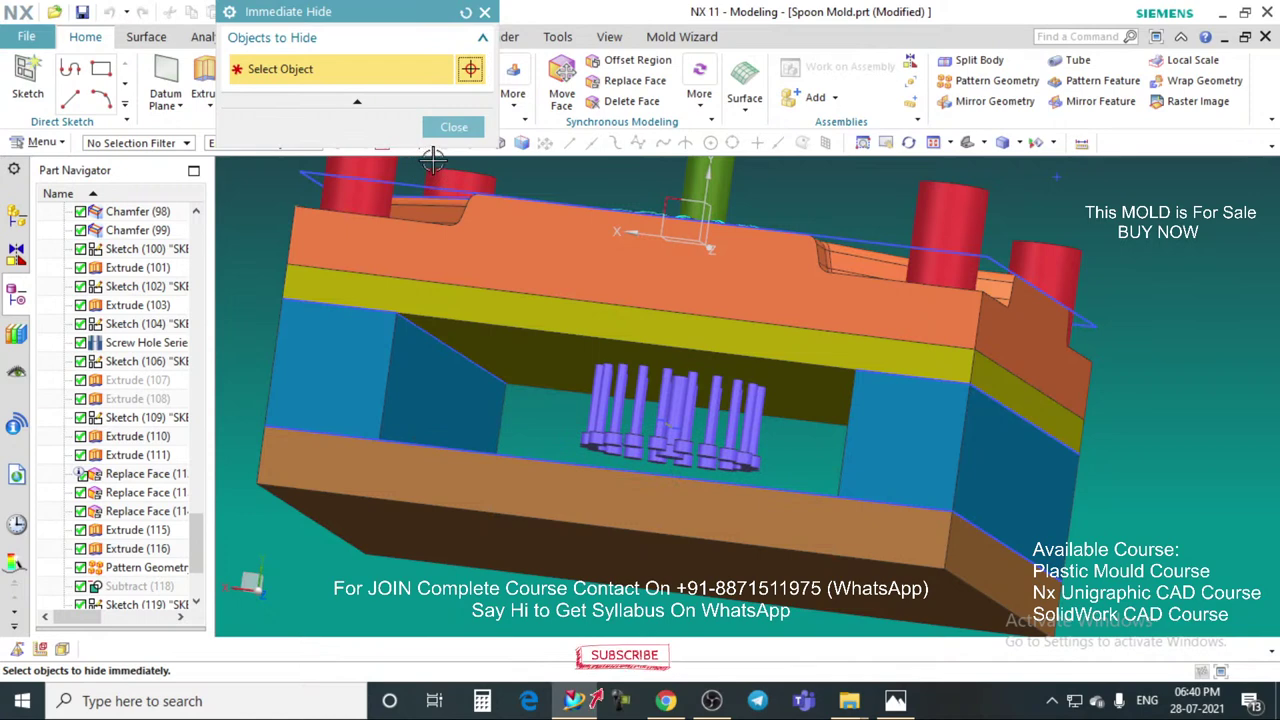
{"action": "left_click", "coordinate": [454, 127]}
{"action": "key", "text": "ctrl+shift+b"}
{"action": "middle_click_drag", "start_coordinate": [623, 289], "coordinate": [815, 408]}
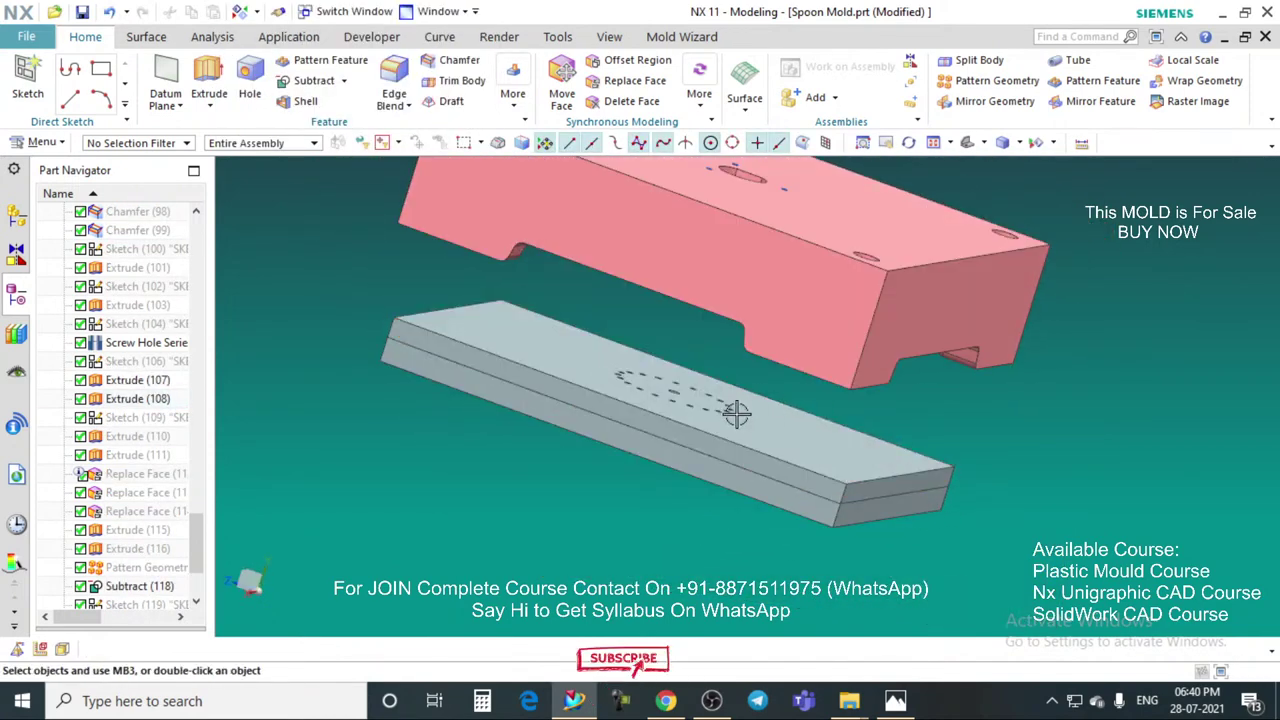
Step: Change the display colour of the upper ejector plate, the one with the pin holes, to olive yellow
{"action": "middle_click_drag", "start_coordinate": [737, 414], "coordinate": [733, 430]}
{"action": "key", "text": "ctrl+j"}
{"action": "left_click", "coordinate": [726, 449]}
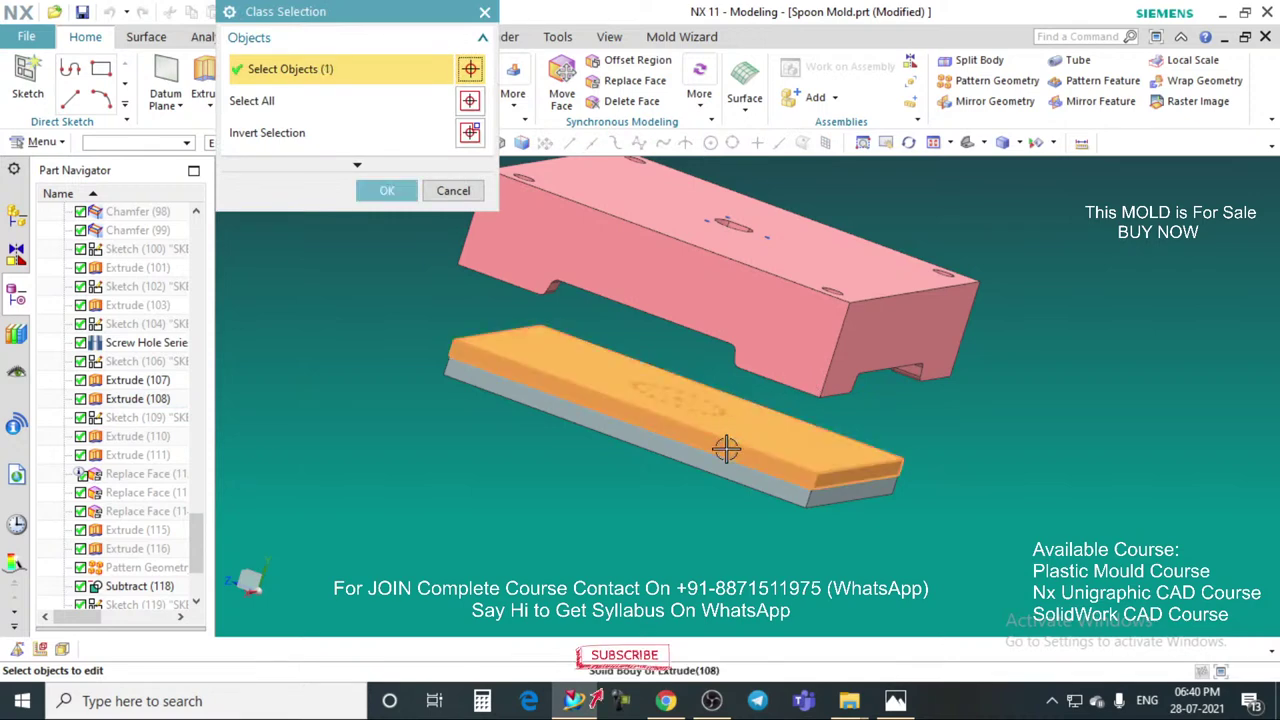
{"action": "left_click", "coordinate": [387, 191]}
{"action": "left_click", "coordinate": [440, 122]}
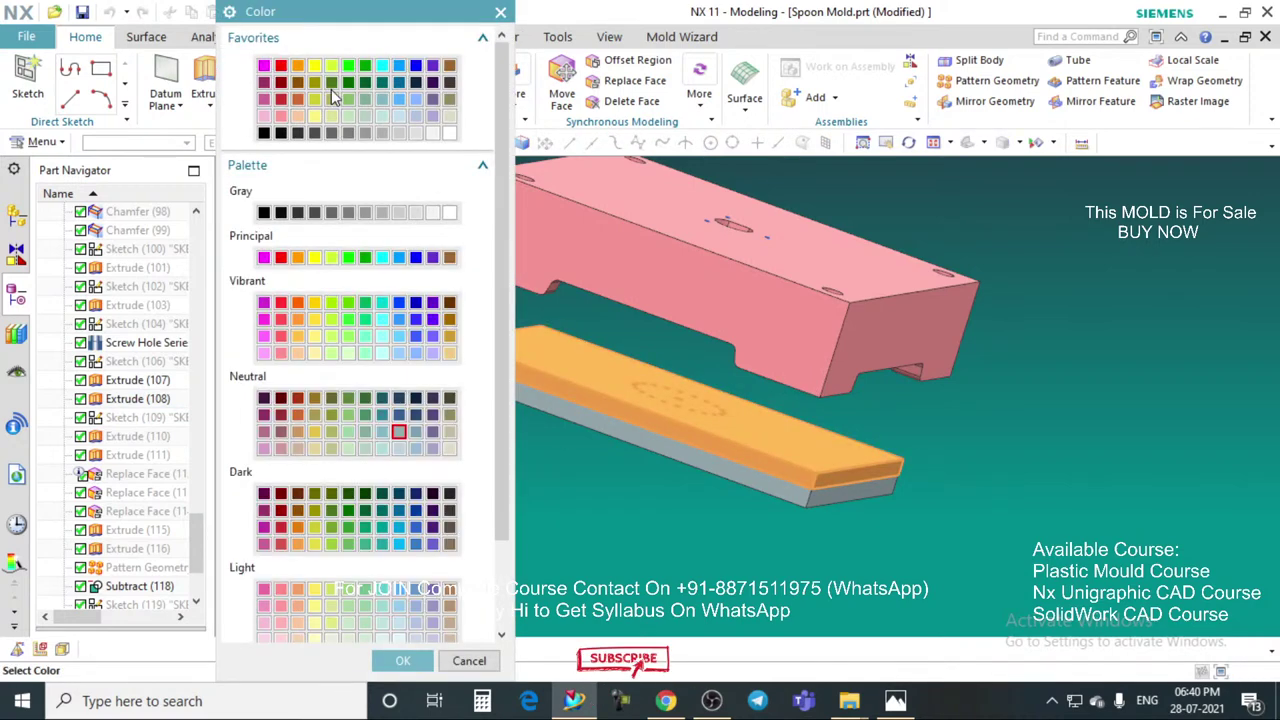
{"action": "left_click", "coordinate": [401, 661]}
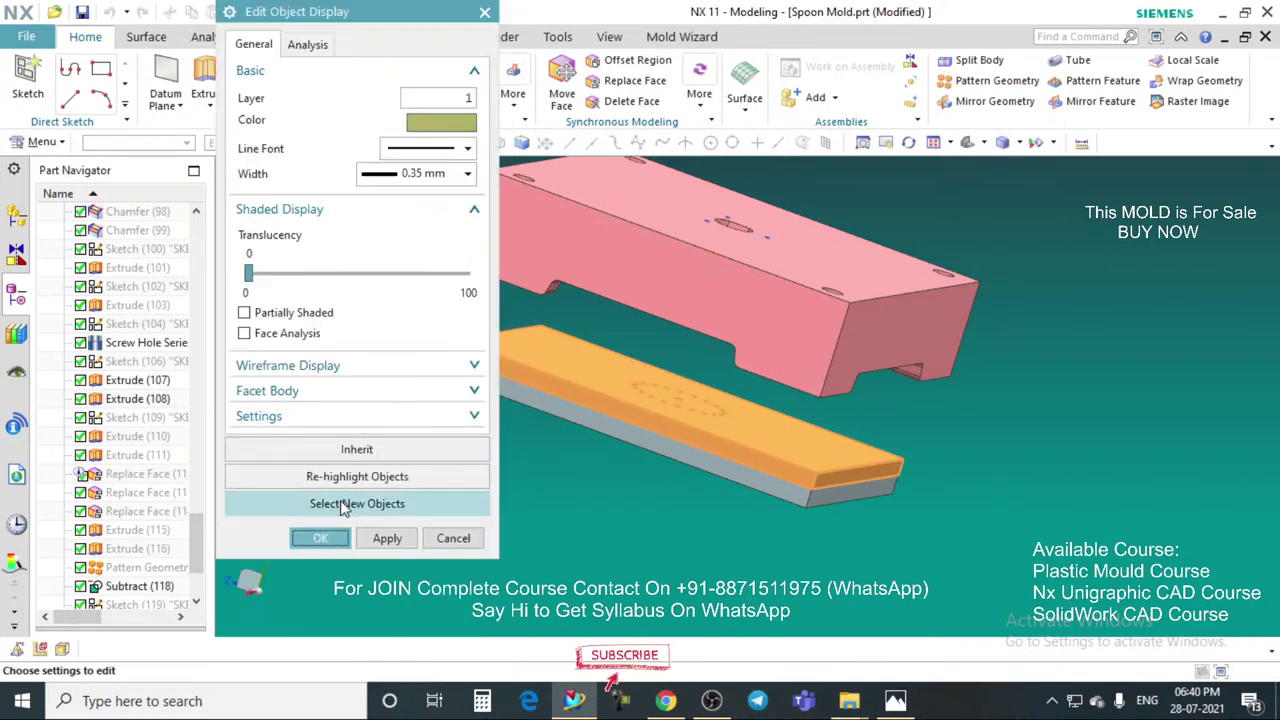
{"action": "left_click", "coordinate": [347, 537]}
{"action": "key", "text": "ctrl+h"}
Step: Change the display colour of the lower grey ejector plate to light green
{"action": "key", "text": "ctrl+j"}
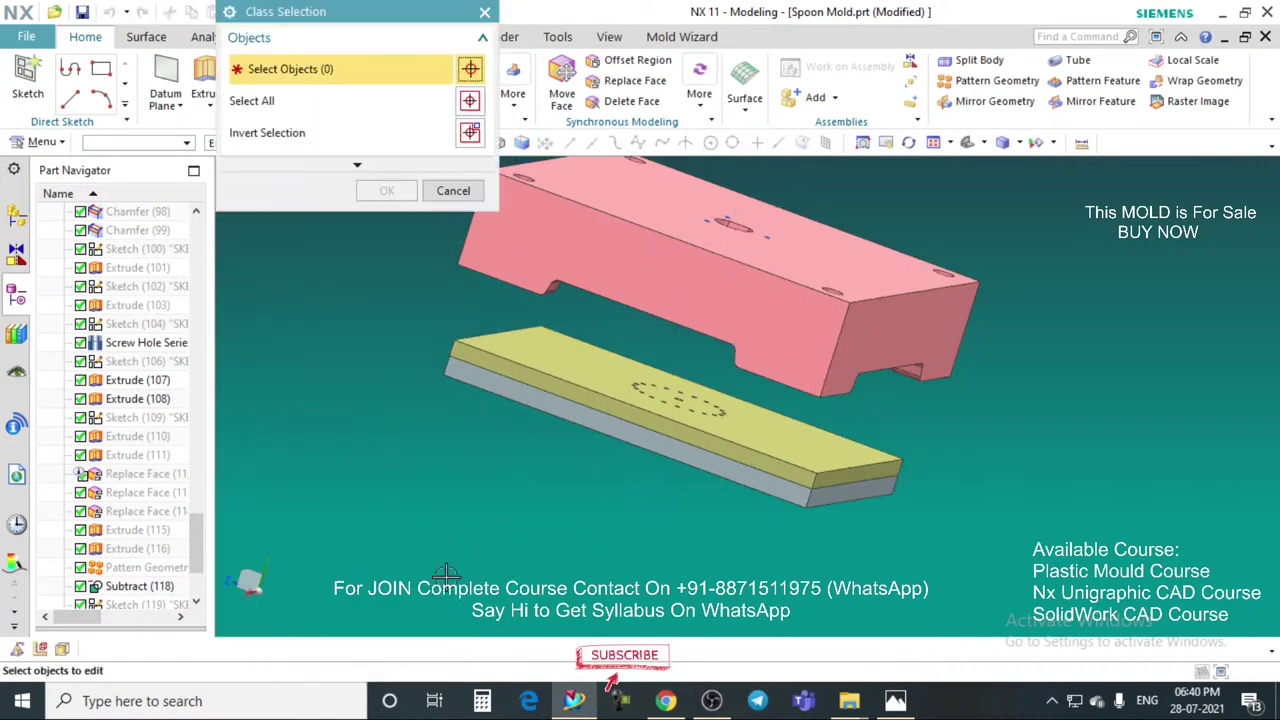
{"action": "left_click", "coordinate": [667, 460]}
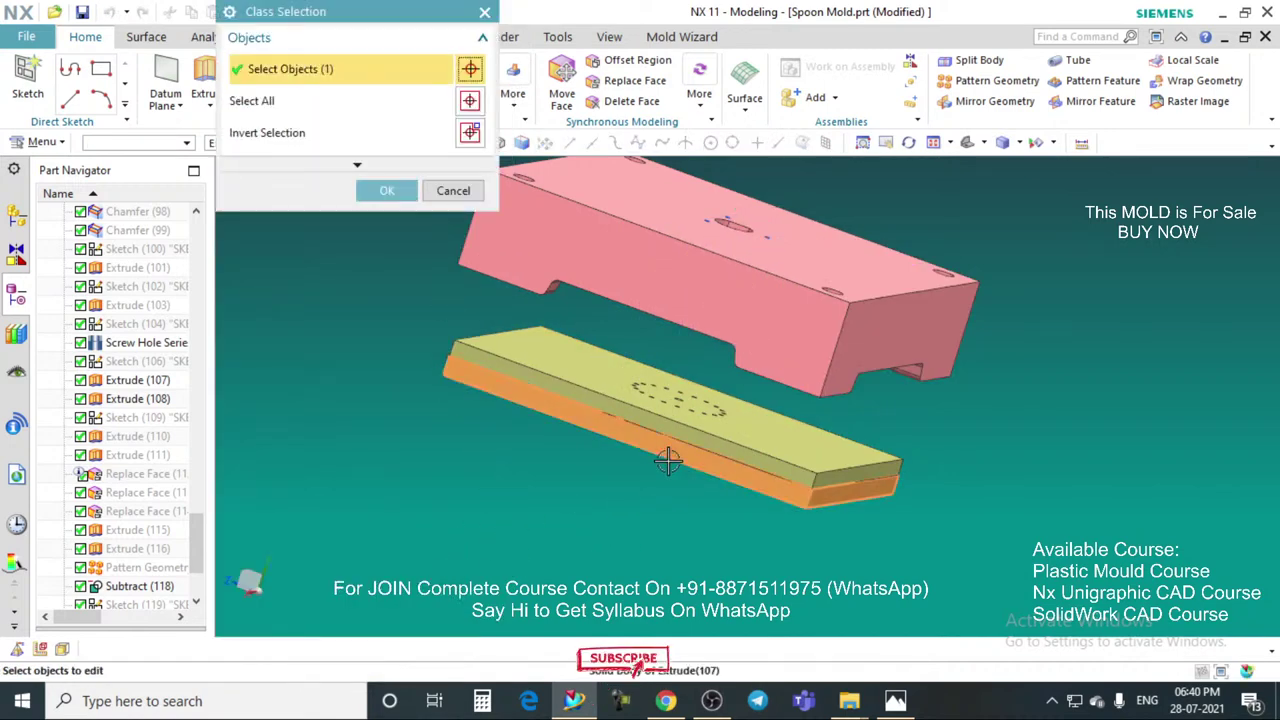
{"action": "left_click", "coordinate": [384, 190]}
{"action": "left_click", "coordinate": [450, 123]}
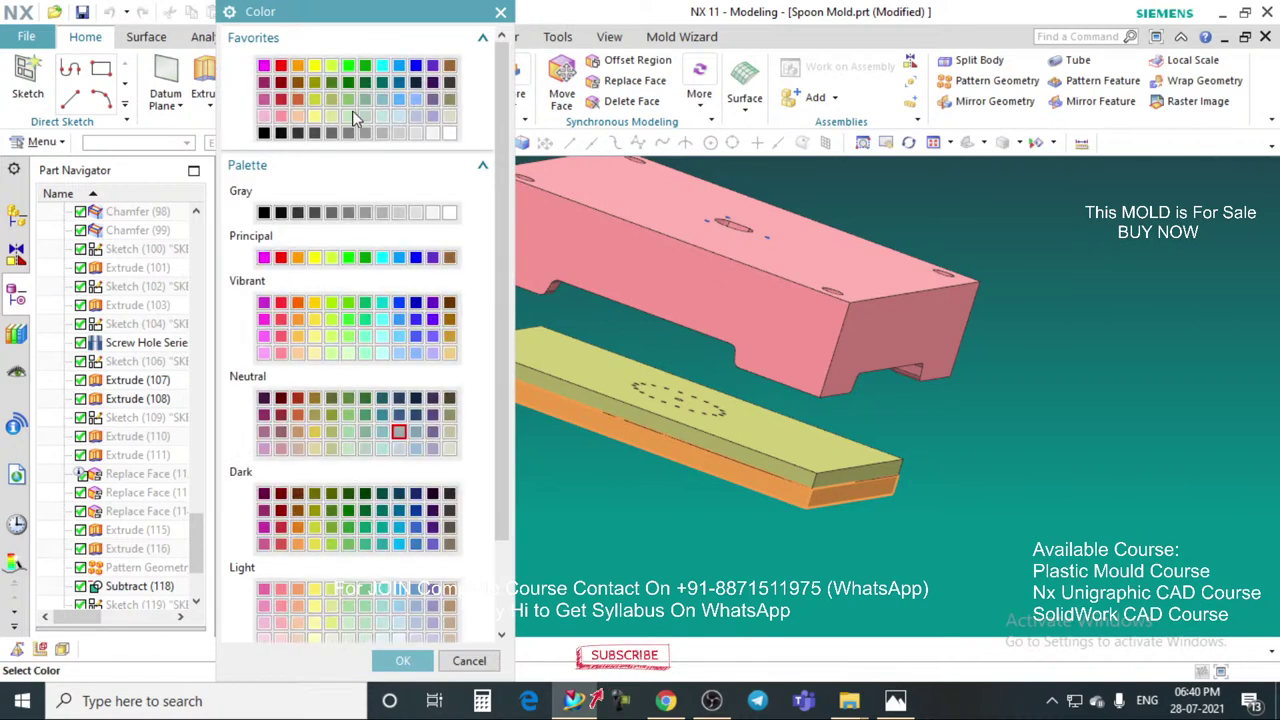
{"action": "left_click", "coordinate": [405, 662]}
{"action": "left_click", "coordinate": [320, 541]}
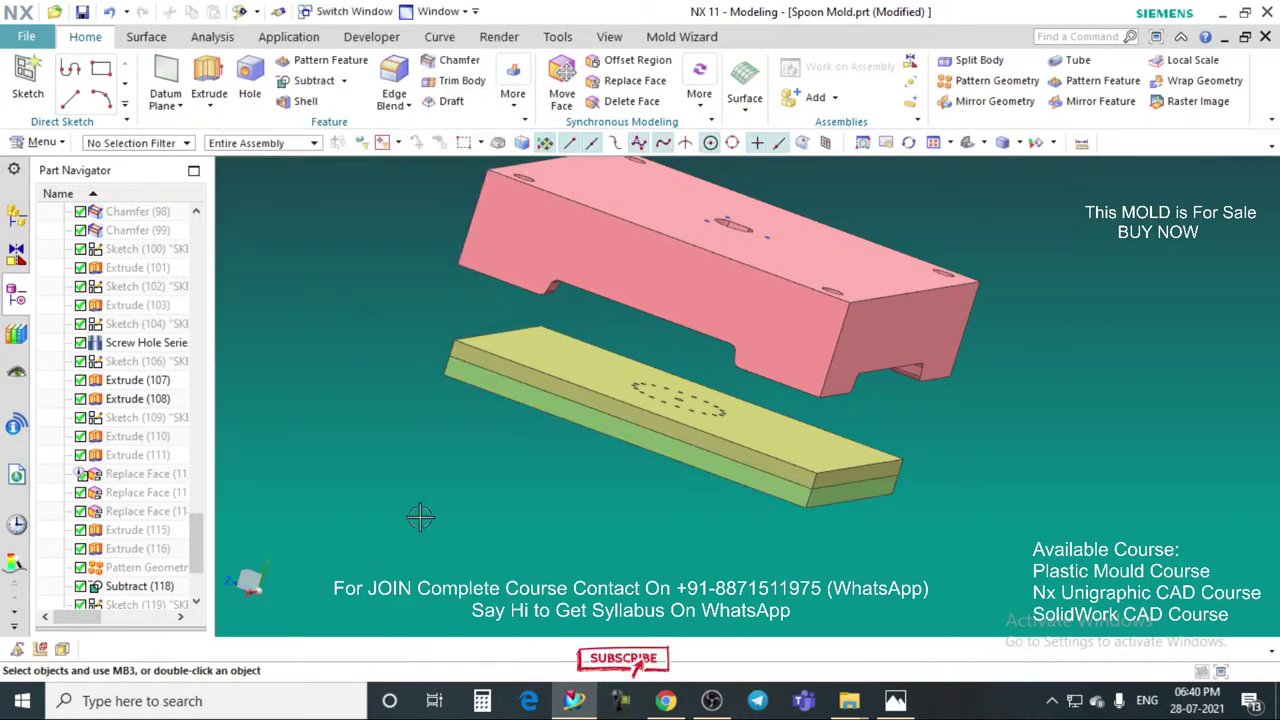
Step: Show all bodies, and isolate the olive and green ejector plates by hiding them and swapping the visibility
{"action": "key", "text": "ctrl+shift+u"}
{"action": "middle_click_drag", "start_coordinate": [700, 428], "coordinate": [743, 437]}
{"action": "key", "text": "ctrl+shift+i"}
{"action": "scroll", "coordinate": [705, 480], "scroll_direction": "up", "scroll_amount": 3}
{"action": "left_click", "coordinate": [699, 490]}
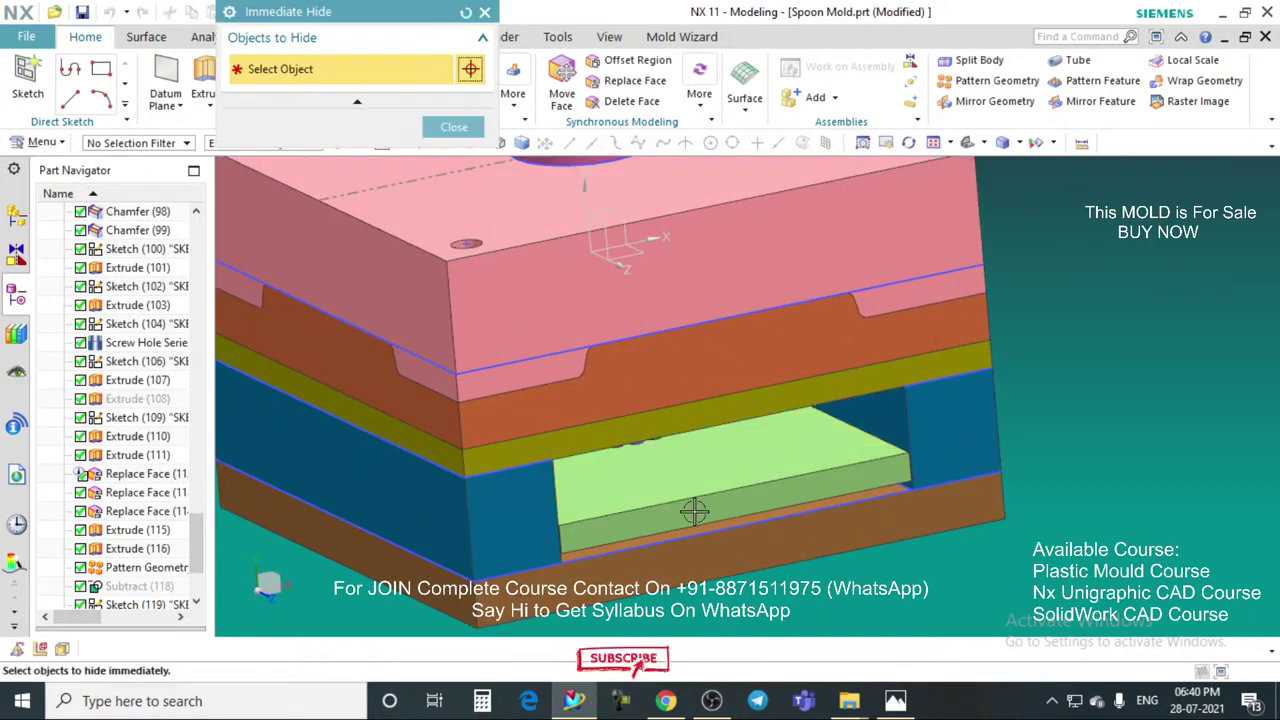
{"action": "left_click", "coordinate": [694, 511]}
{"action": "left_click", "coordinate": [454, 127]}
{"action": "key", "text": "ctrl+shift+b"}
Step: Start a sketch on the outer face of the green ejector plate, viewed square on
{"action": "mouse_move", "coordinate": [751, 357]}
{"action": "middle_mouse_down"}
{"action": "mouse_move", "coordinate": [728, 292]}
{"action": "mouse_move", "coordinate": [803, 274]}
{"action": "mouse_move", "coordinate": [774, 289]}
{"action": "mouse_move", "coordinate": [742, 217]}
{"action": "mouse_move", "coordinate": [723, 217]}
{"action": "middle_mouse_up"}
{"action": "key", "text": "F8"}
{"action": "left_click", "coordinate": [37, 79]}
{"action": "left_click", "coordinate": [28, 75]}
{"action": "left_click", "coordinate": [386, 247]}
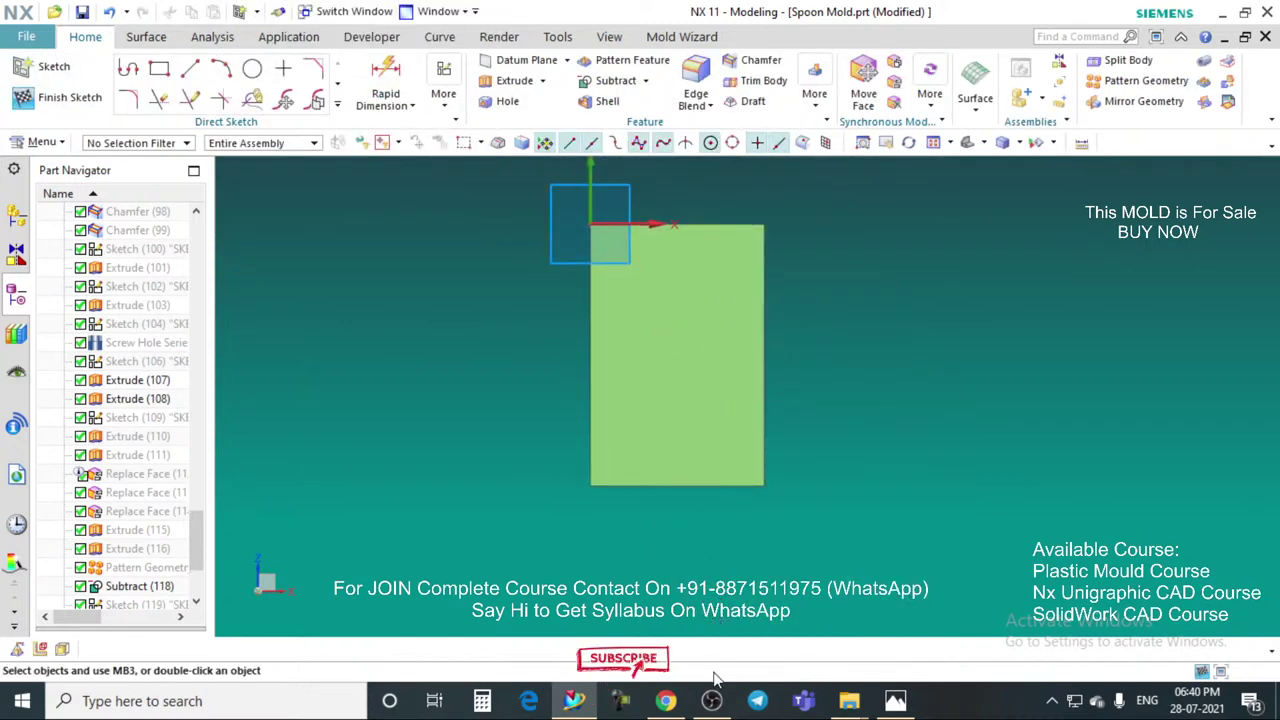
Step: Switch to YouTube Studio in Chrome, reply "ofcourse" in the live chat, and check the stream in OBS
{"action": "left_click", "coordinate": [672, 708]}
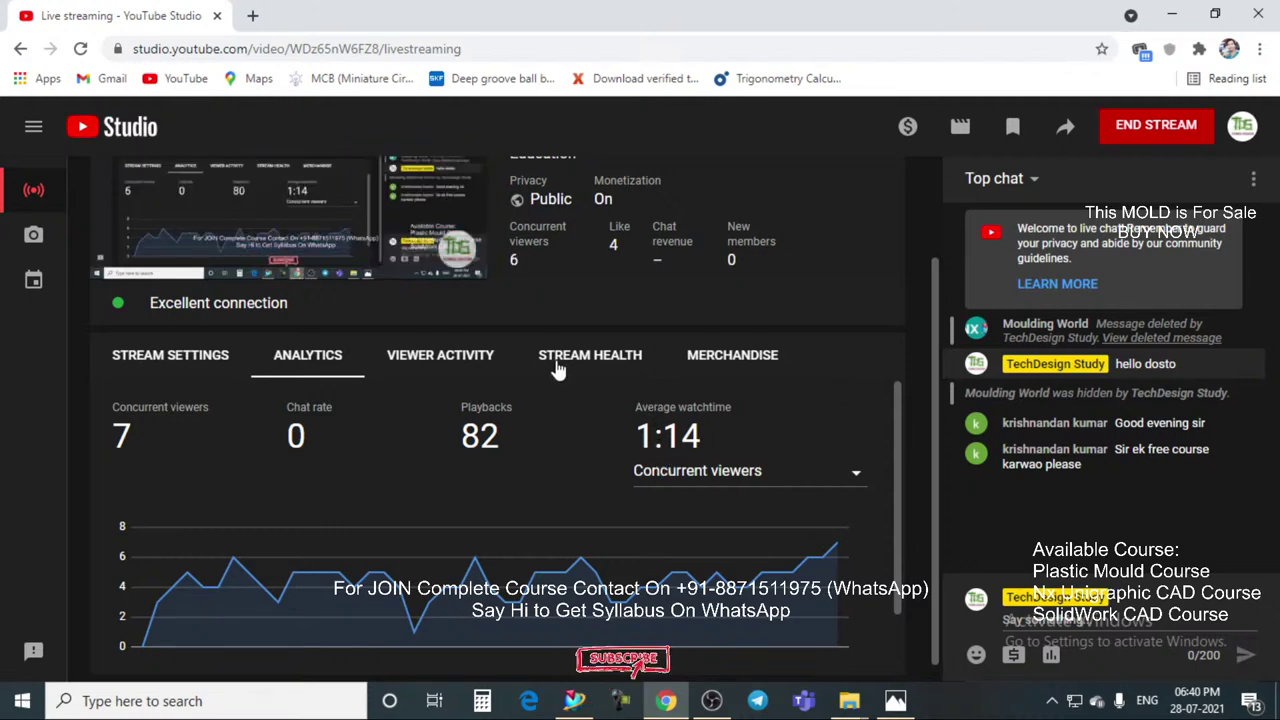
{"action": "scroll", "coordinate": [555, 340], "scroll_direction": "up", "scroll_amount": 1}
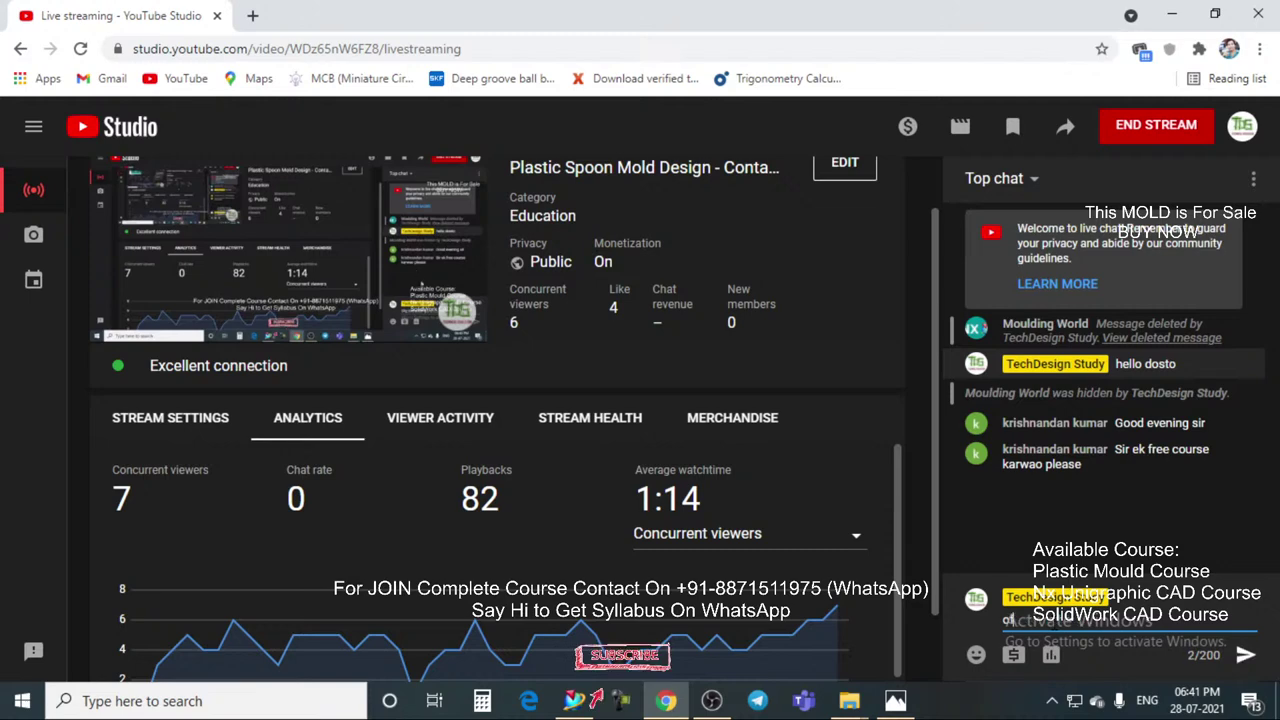
{"action": "key", "text": "Return"}
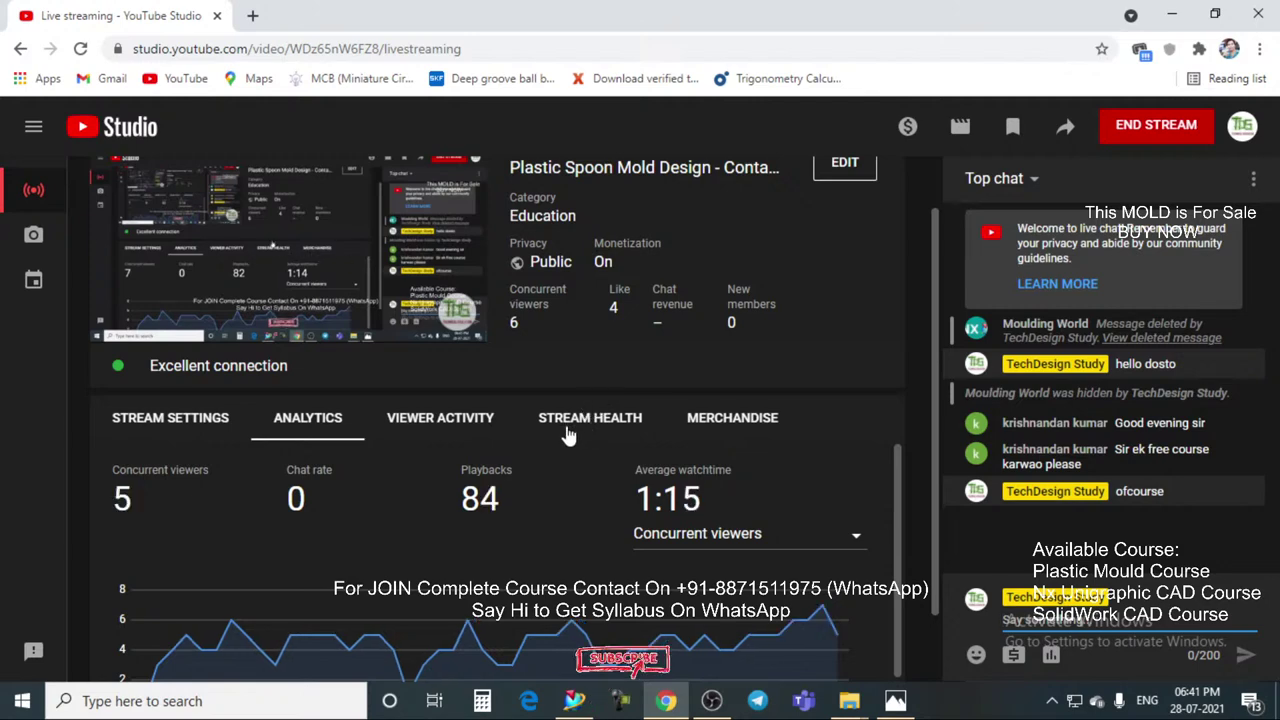
{"action": "scroll", "coordinate": [603, 465], "scroll_direction": "down", "scroll_amount": 1}
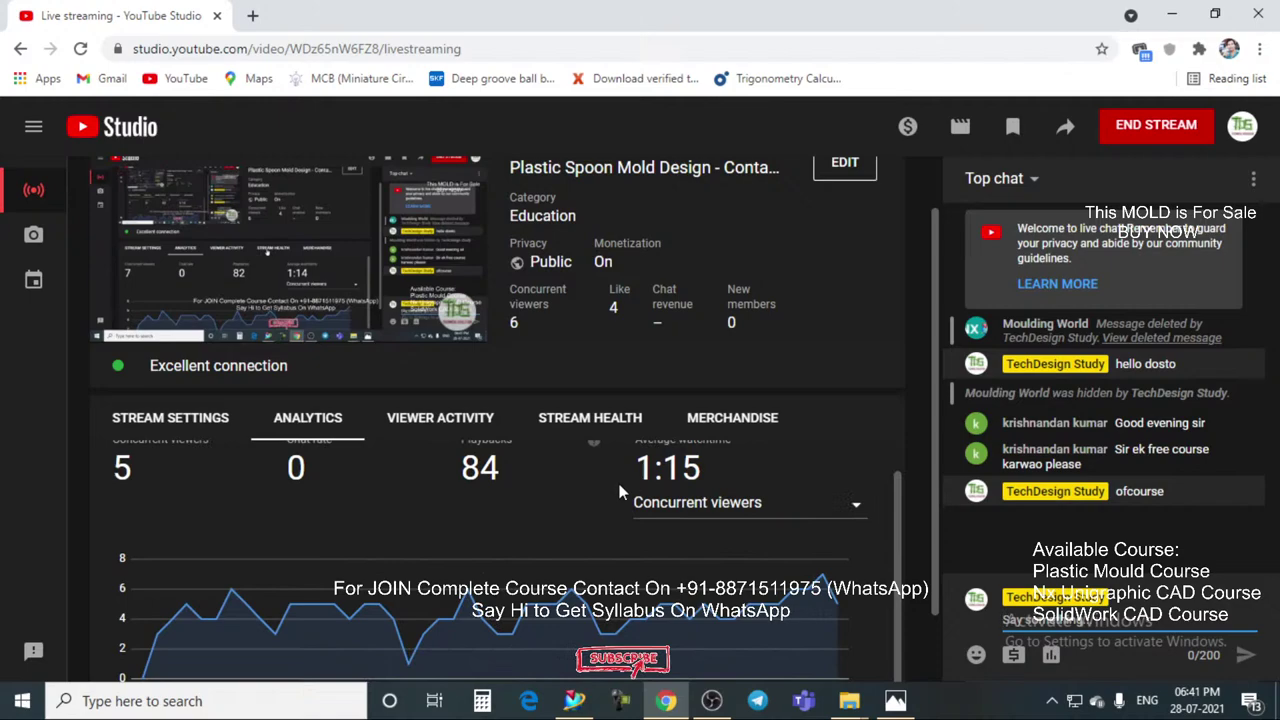
{"action": "left_click", "coordinate": [712, 702]}
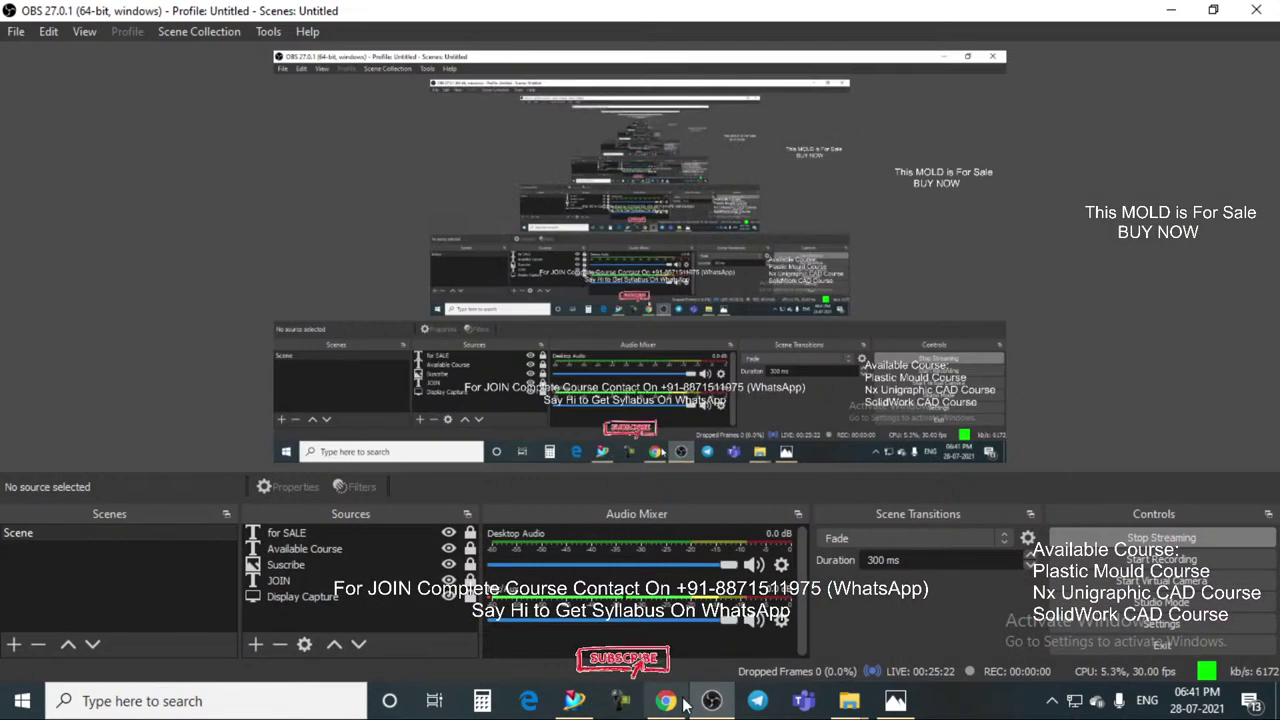
Step: Switch back to NX and display the ejector plates as wireframe so that the pin circles can be used
{"action": "left_click", "coordinate": [586, 704]}
{"action": "scroll", "coordinate": [711, 446], "scroll_direction": "down", "scroll_amount": 3}
{"action": "scroll", "coordinate": [685, 335], "scroll_direction": "up", "scroll_amount": 3}
{"action": "scroll", "coordinate": [557, 217], "scroll_direction": "down", "scroll_amount": 2}
{"action": "scroll", "coordinate": [611, 303], "scroll_direction": "up", "scroll_amount": 3}
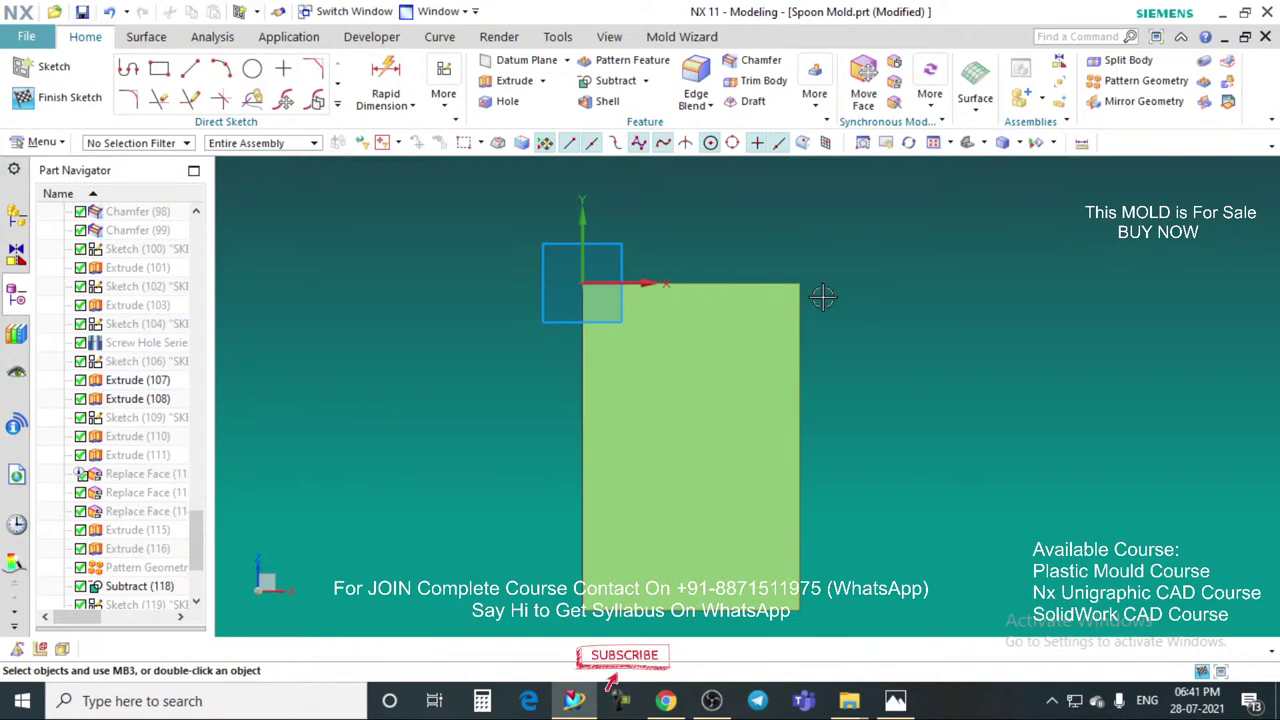
{"action": "left_click", "coordinate": [610, 37]}
{"action": "left_click", "coordinate": [745, 107]}
{"action": "scroll", "coordinate": [689, 305], "scroll_direction": "up", "scroll_amount": 2}
{"action": "left_click", "coordinate": [85, 37]}
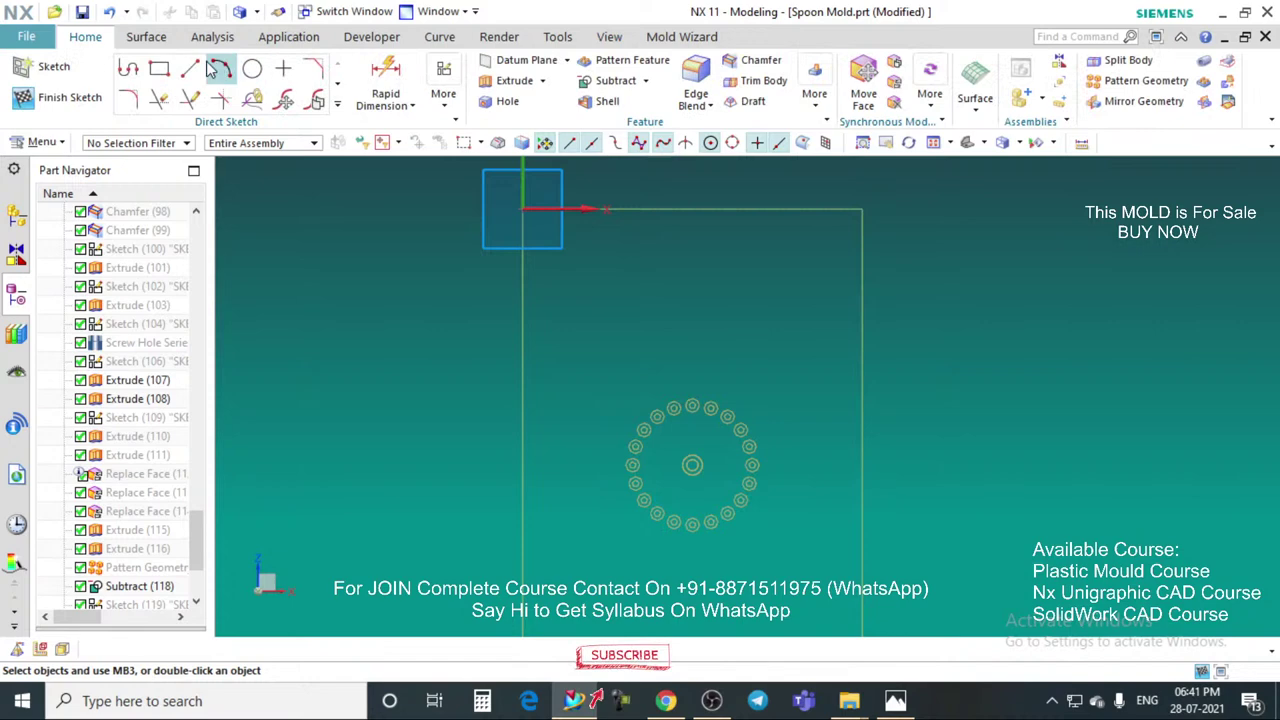
Step: Sketch a 45 mm vertical line down from the plate's upper edge, about 29 mm from its left corner
{"action": "left_click", "coordinate": [190, 67]}
{"action": "scroll", "coordinate": [610, 240], "scroll_direction": "up", "scroll_amount": 2}
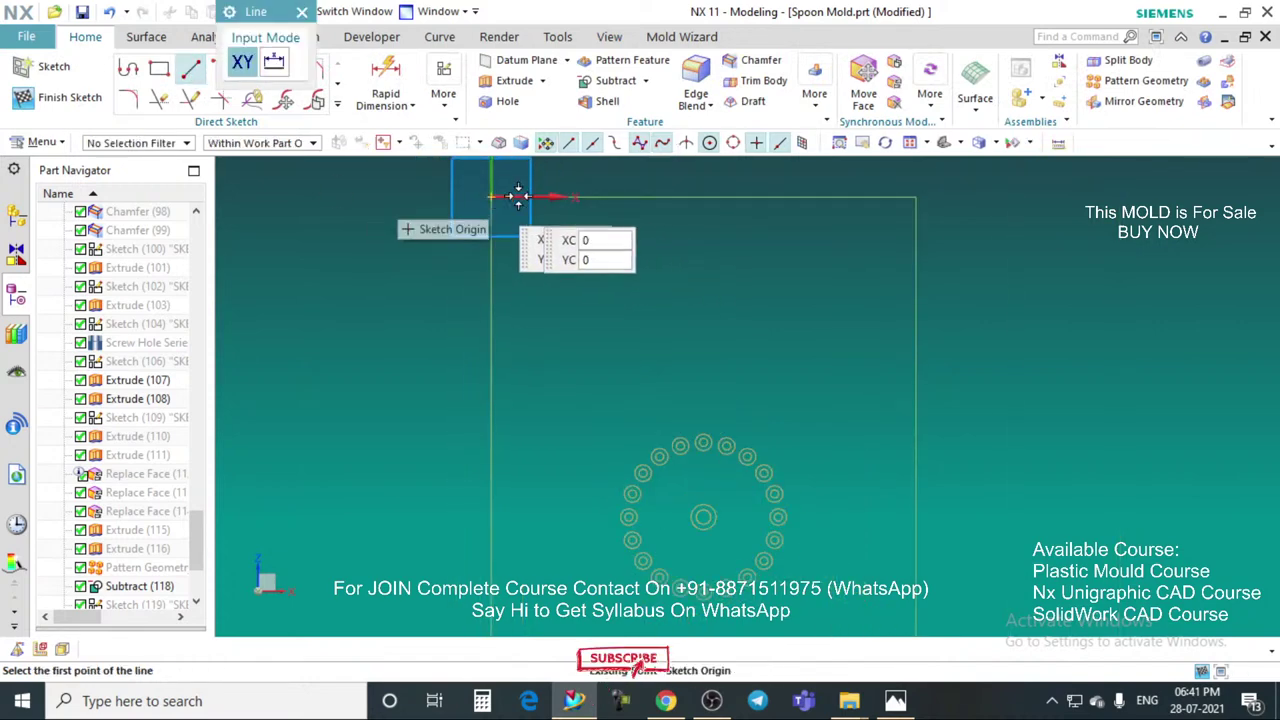
{"action": "left_click", "coordinate": [522, 196]}
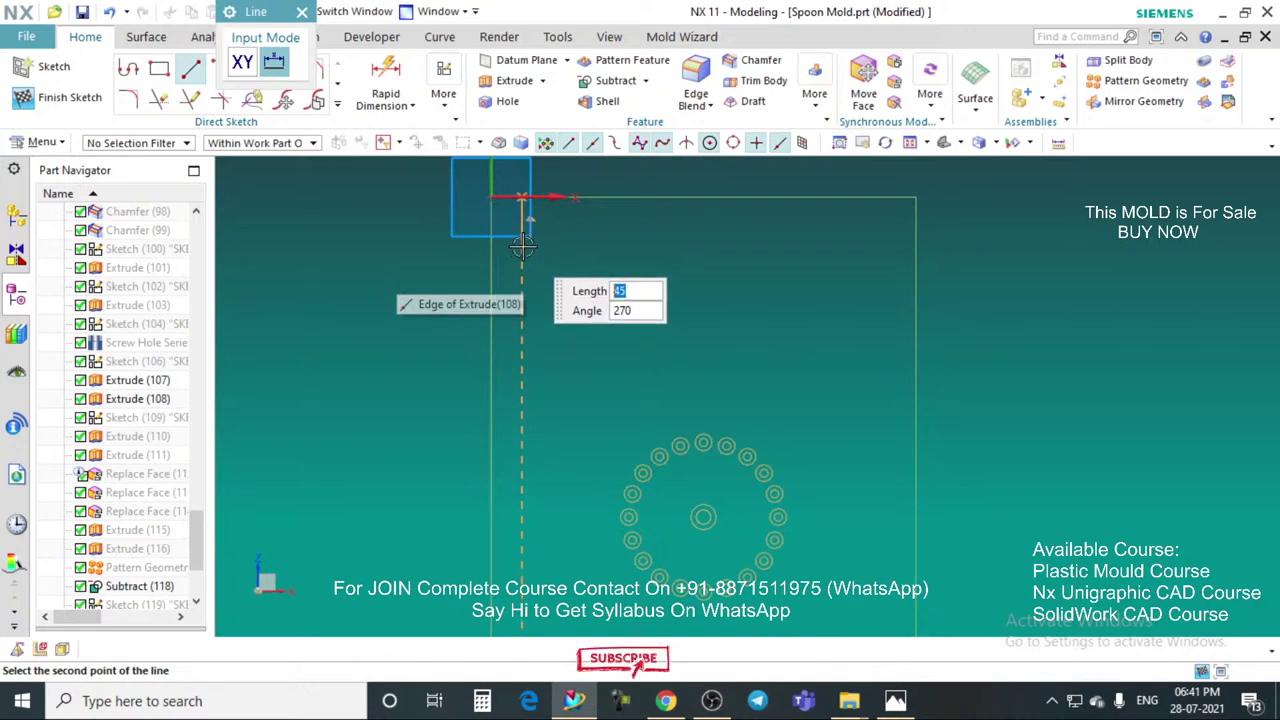
{"action": "left_click", "coordinate": [522, 245]}
{"action": "key", "text": "Escape"}
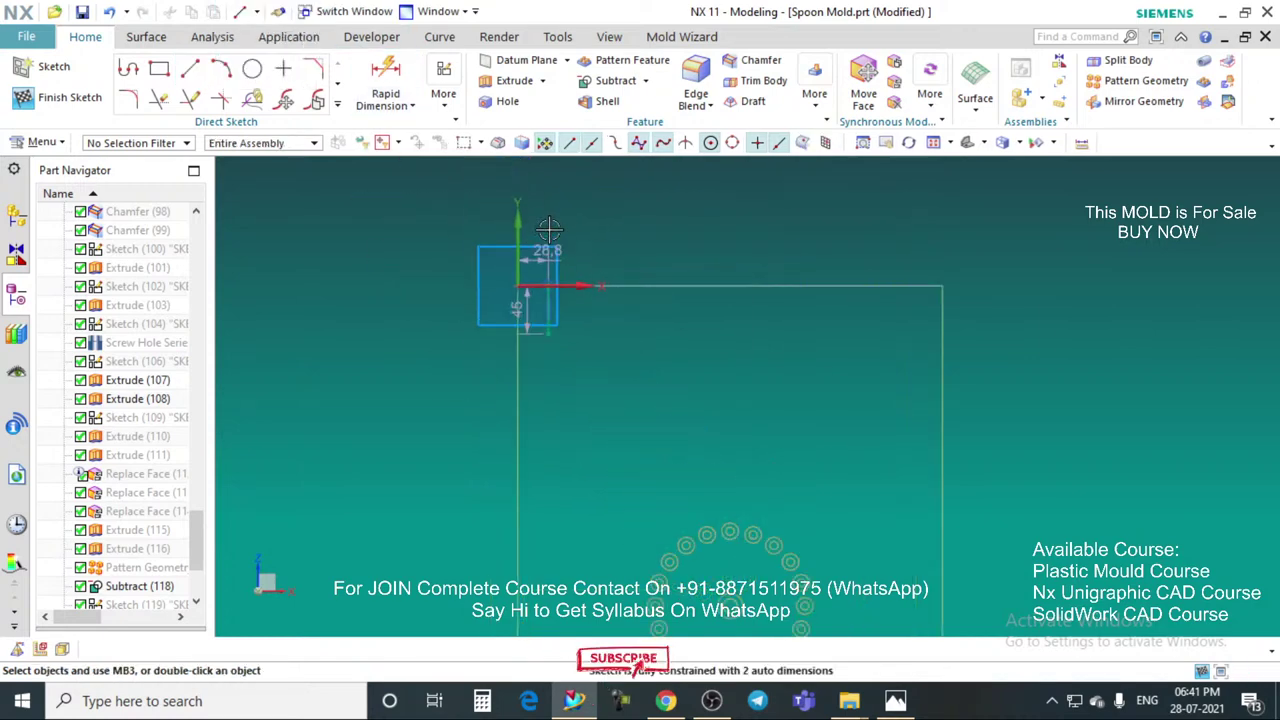
Step: Set the line's distance from the plate's side edge to 35 mm, and open its length dimension
{"action": "double_click", "coordinate": [555, 250]}
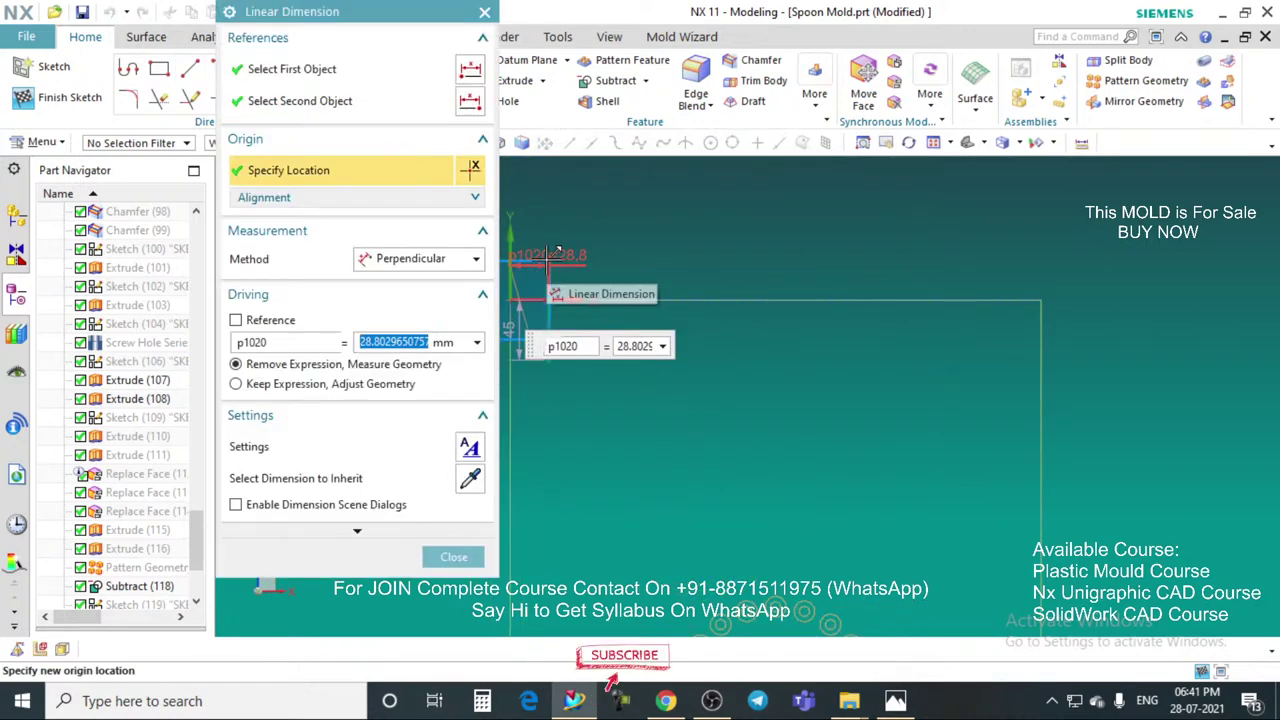
{"action": "type", "text": "35"}
{"action": "key", "text": "Return"}
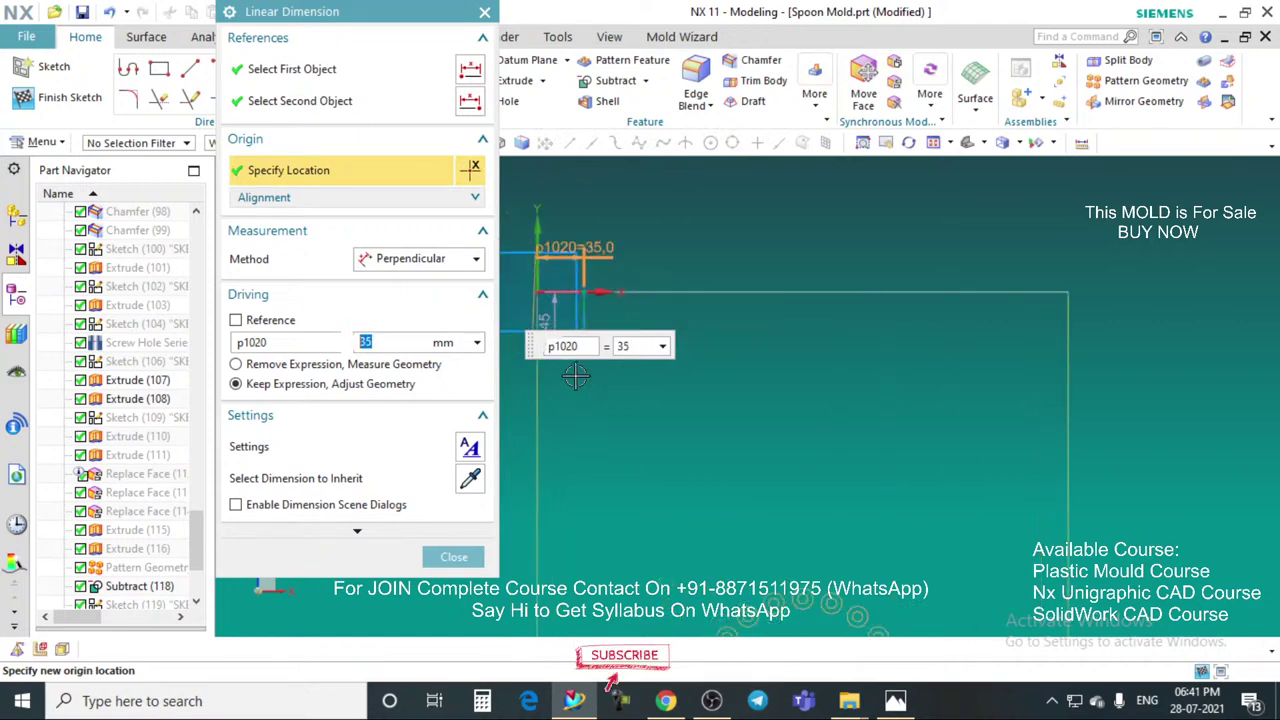
{"action": "double_click", "coordinate": [550, 305]}
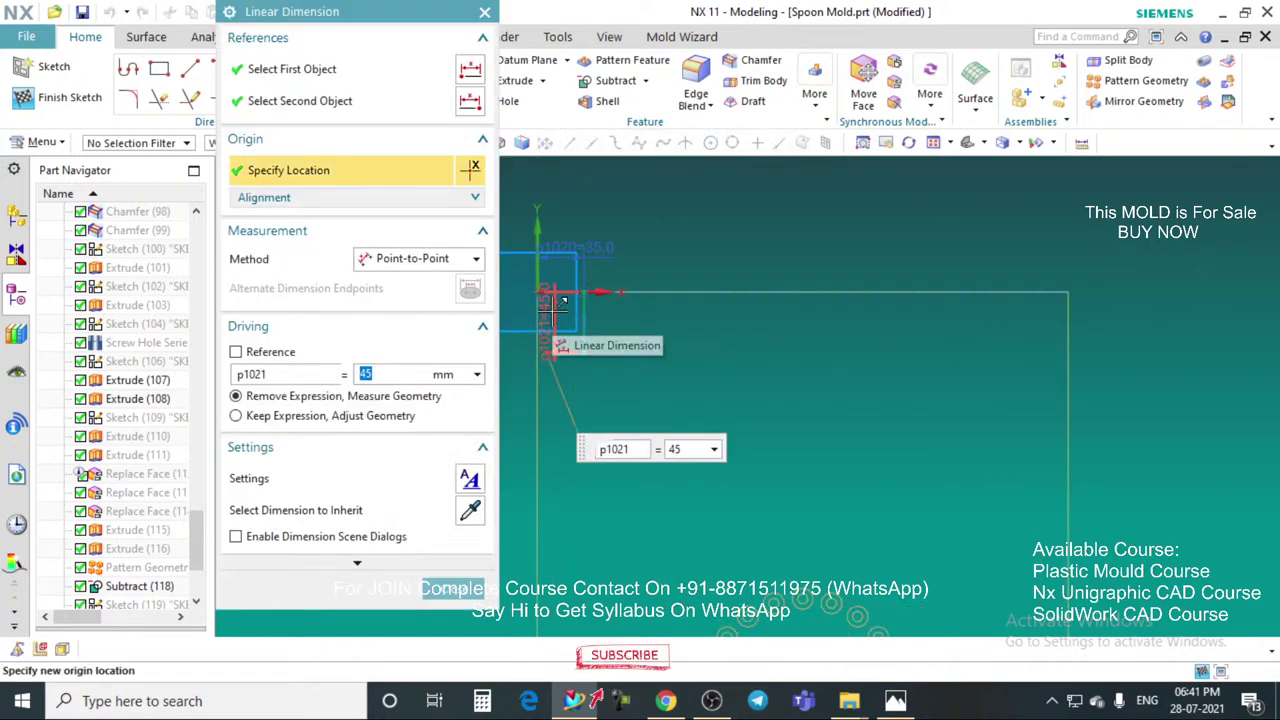
Step: Set the line's distance from the plate's side edge to 45 mm
{"action": "double_click", "coordinate": [592, 248]}
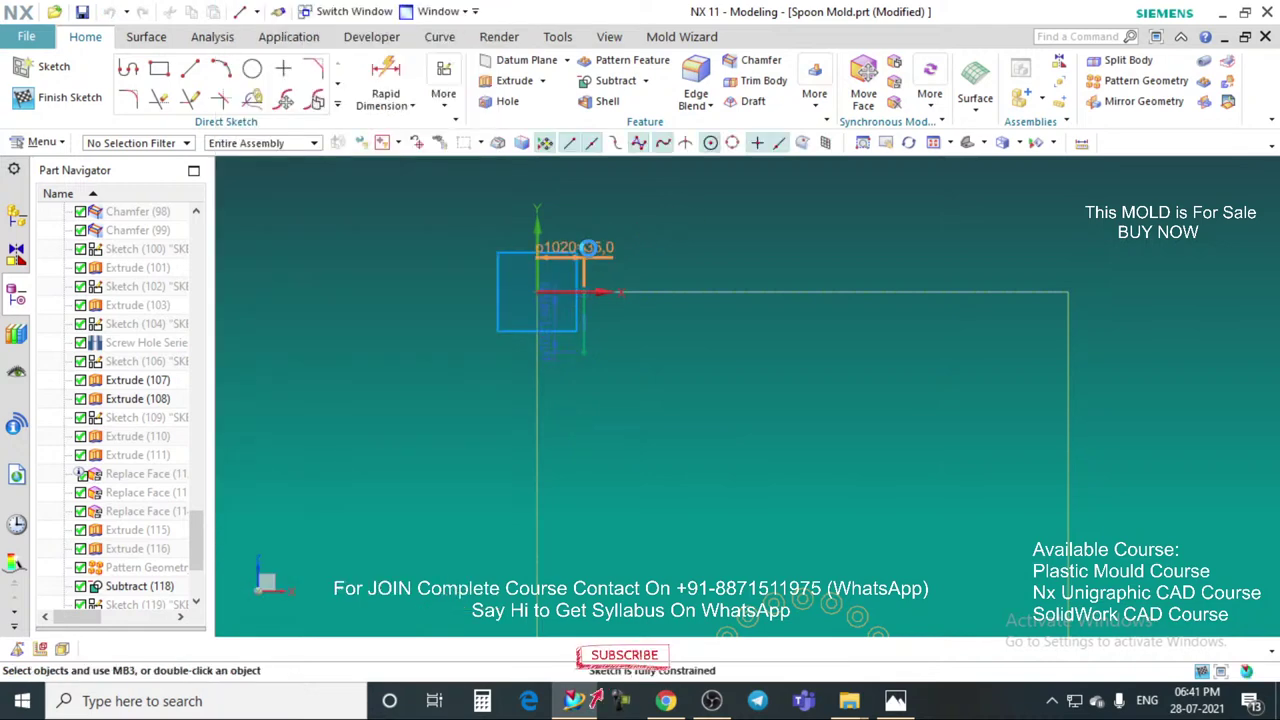
{"action": "type", "text": "45"}
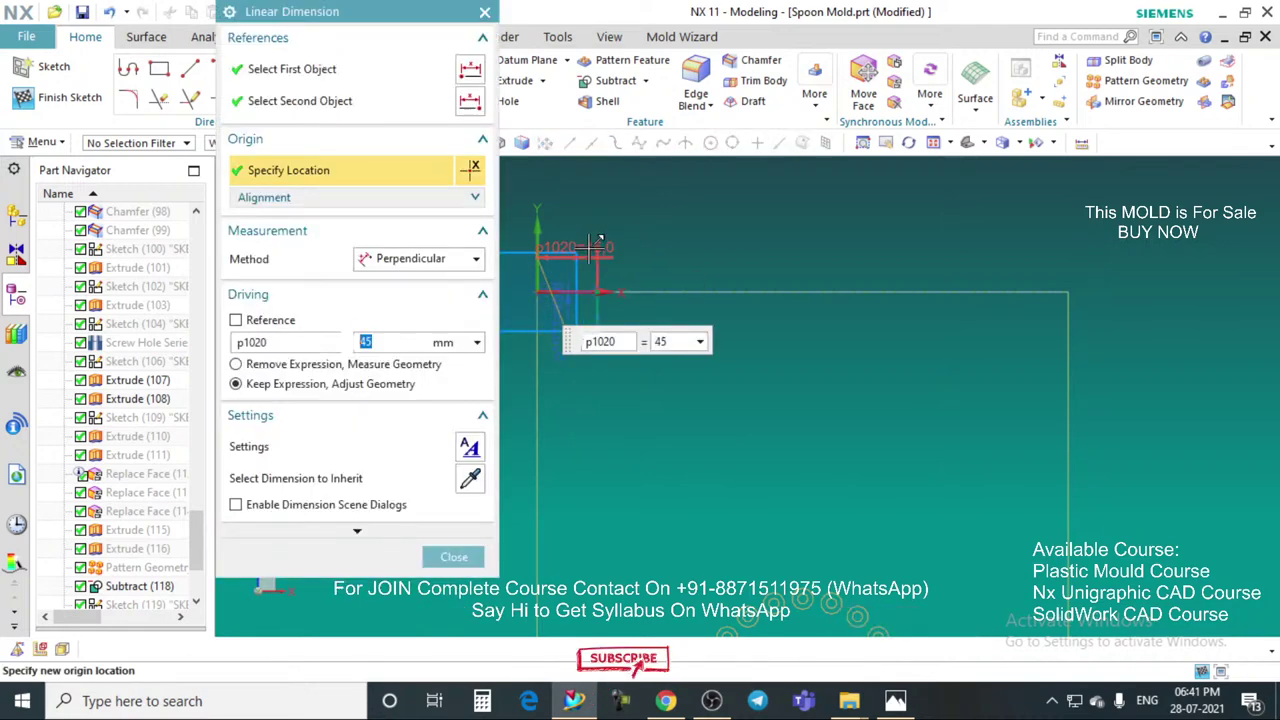
{"action": "left_click", "coordinate": [462, 557]}
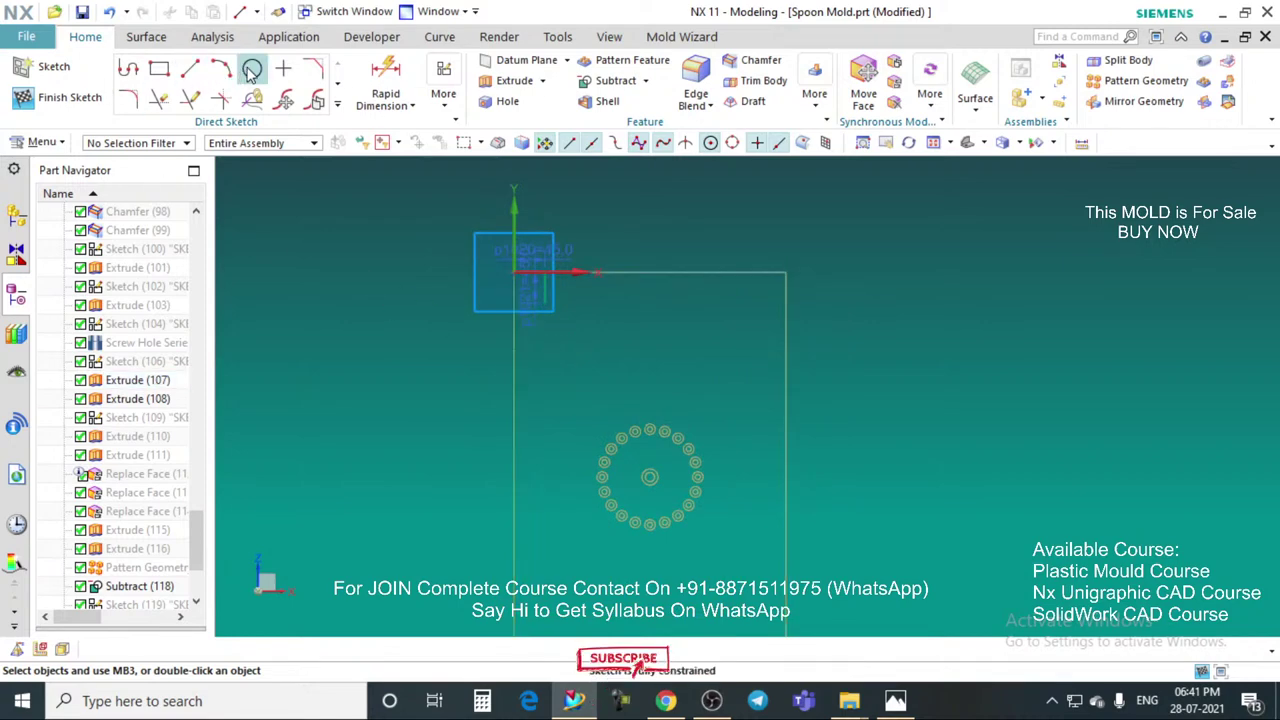
{"action": "scroll", "coordinate": [516, 352], "scroll_direction": "up", "scroll_amount": 1}
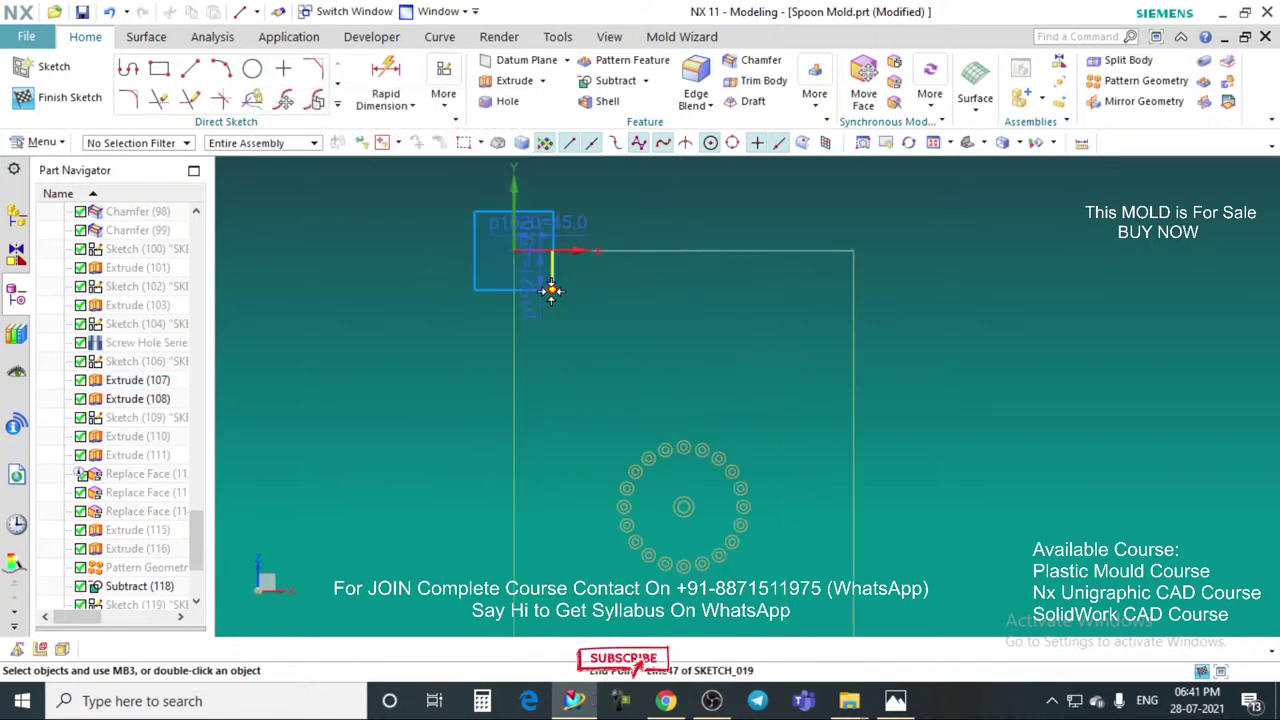
{"action": "left_click", "coordinate": [338, 106]}
{"action": "left_click", "coordinate": [127, 257]}
{"action": "scroll", "coordinate": [561, 285], "scroll_direction": "up", "scroll_amount": 2}
{"action": "left_click", "coordinate": [549, 264]}
{"action": "left_click", "coordinate": [348, 148]}
{"action": "scroll", "coordinate": [546, 219], "scroll_direction": "down", "scroll_amount": 2}
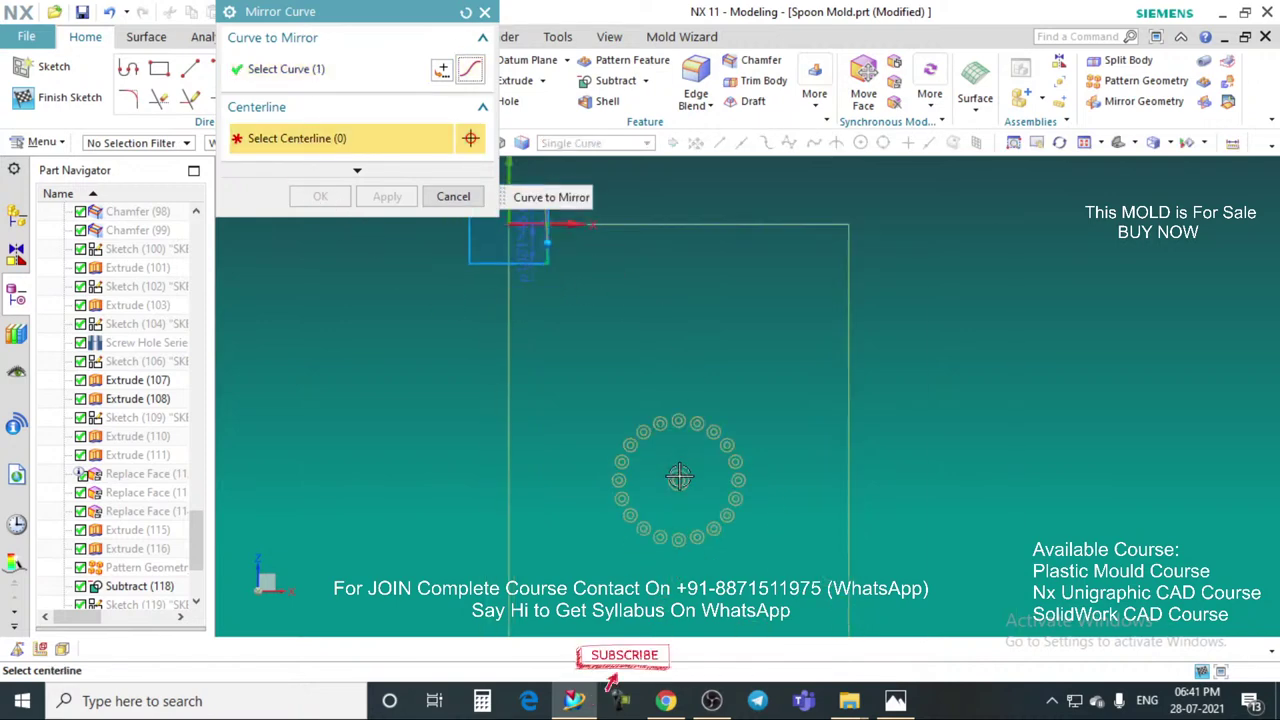
{"action": "scroll", "coordinate": [680, 474], "scroll_direction": "up", "scroll_amount": 3}
{"action": "scroll", "coordinate": [685, 446], "scroll_direction": "down", "scroll_amount": 2}
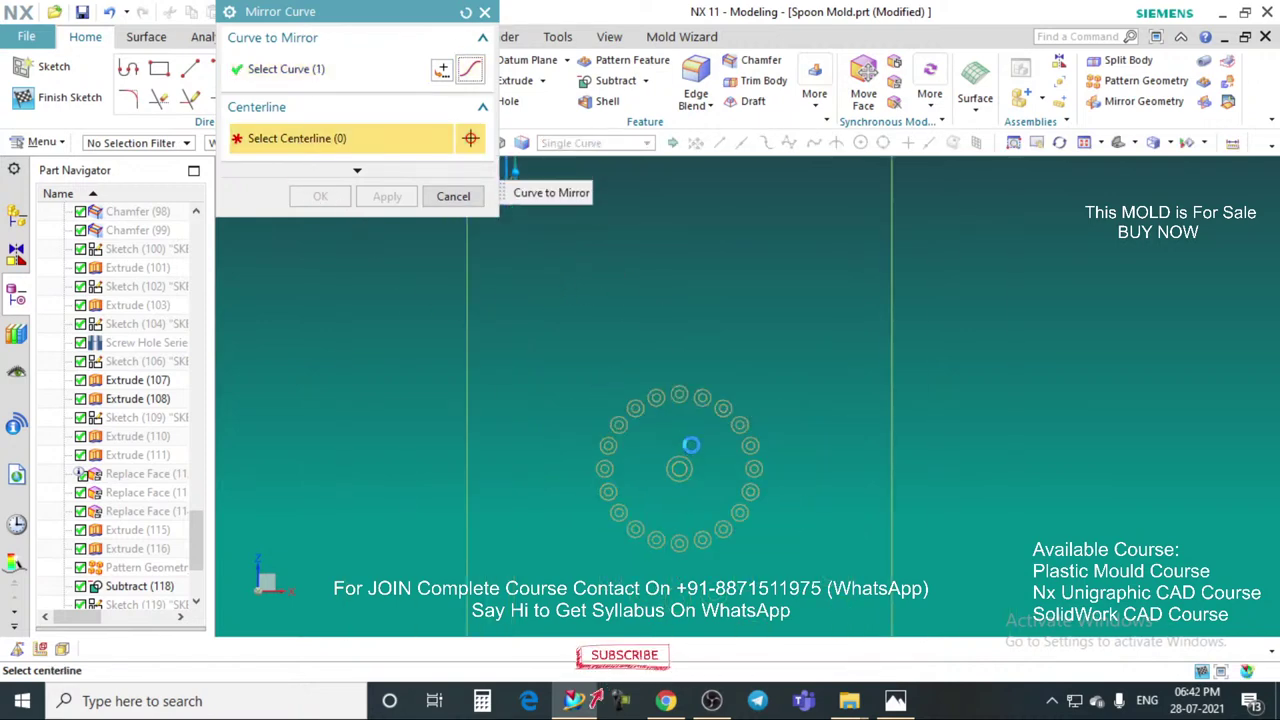
{"action": "key", "text": "ctrl+f"}
{"action": "left_click", "coordinate": [452, 201]}
Step: Show the hidden mould bodies and sketches around the ejector plate sketch
{"action": "scroll", "coordinate": [718, 377], "scroll_direction": "up", "scroll_amount": 2}
{"action": "scroll", "coordinate": [661, 383], "scroll_direction": "down", "scroll_amount": 2}
{"action": "scroll", "coordinate": [612, 338], "scroll_direction": "down", "scroll_amount": 2}
{"action": "key", "text": "ctrl+q"}
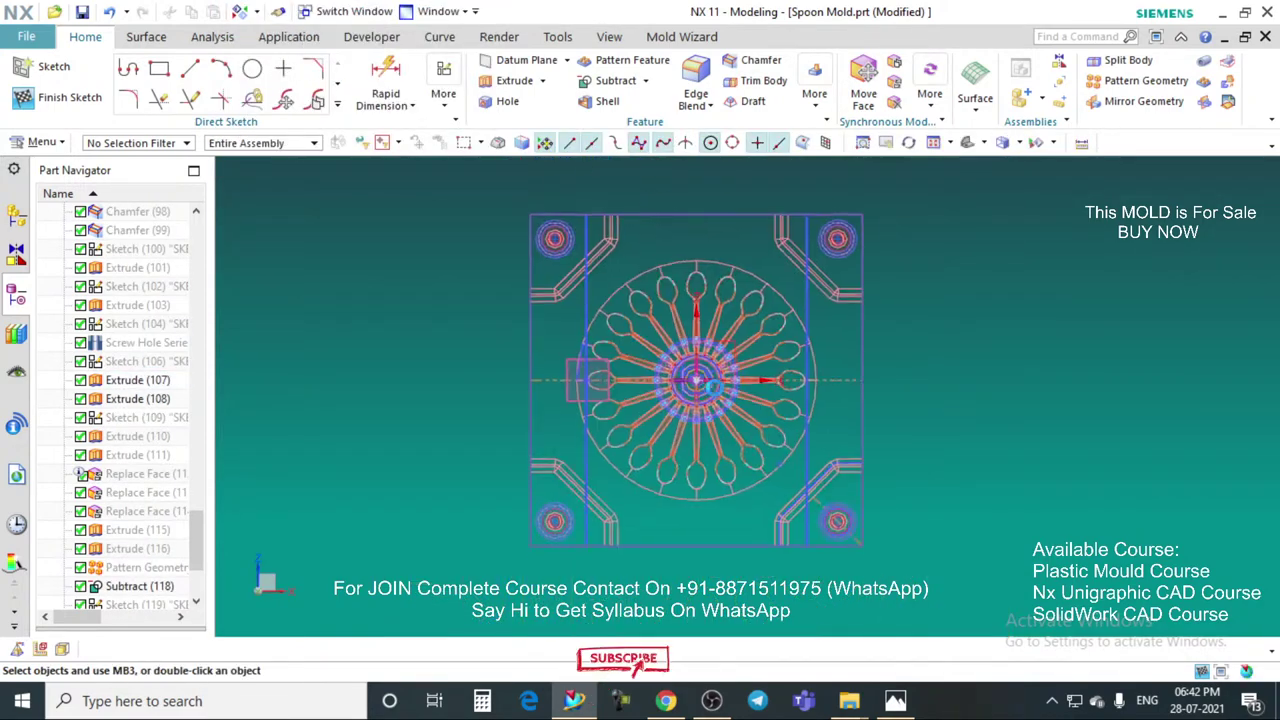
Step: Swap the shown and hidden objects to bring back the ejector plate sketch without the other mould bodies
{"action": "scroll", "coordinate": [718, 387], "scroll_direction": "up", "scroll_amount": 4}
{"action": "key", "text": "ctrl+shift+i"}
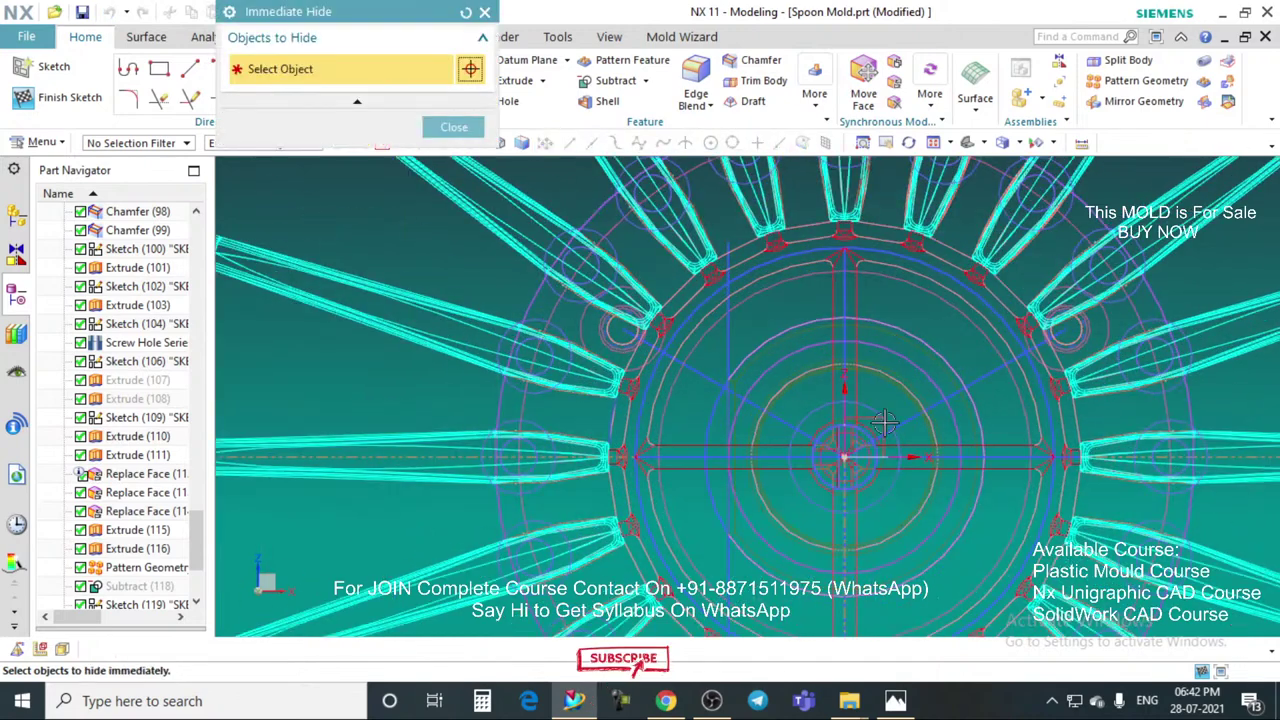
{"action": "left_click", "coordinate": [447, 127]}
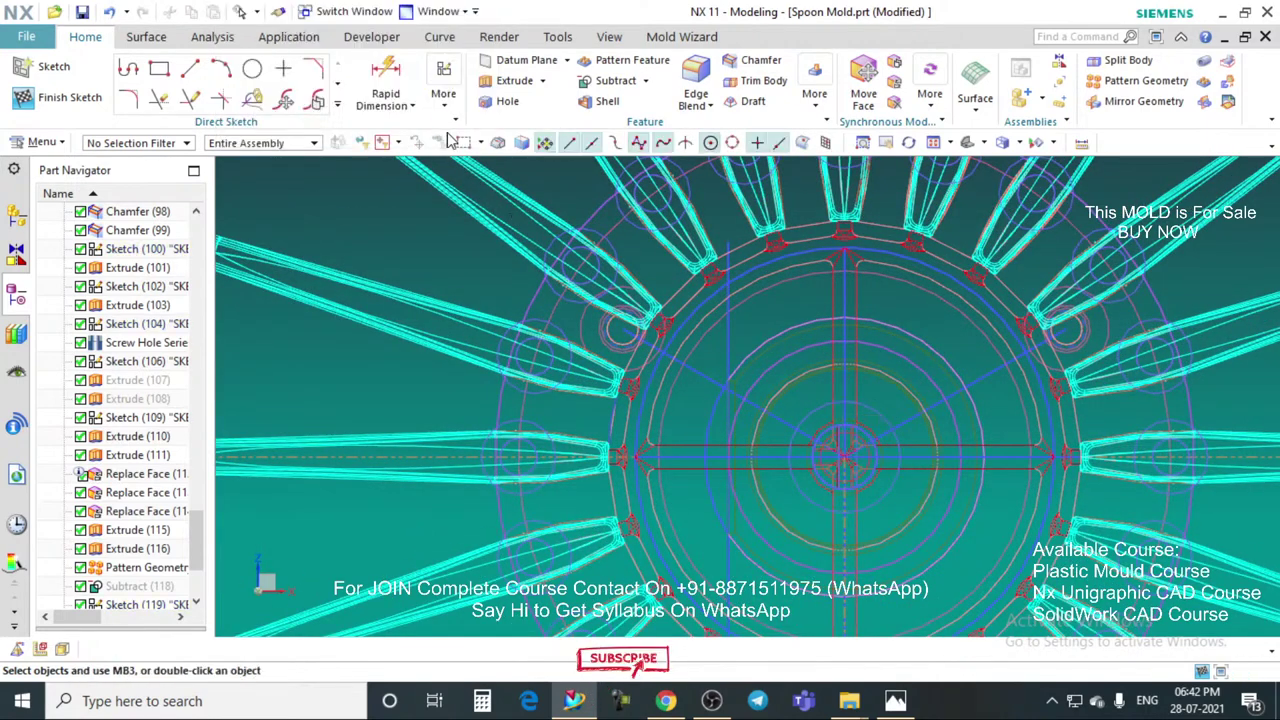
{"action": "key", "text": "ctrl+shift+b"}
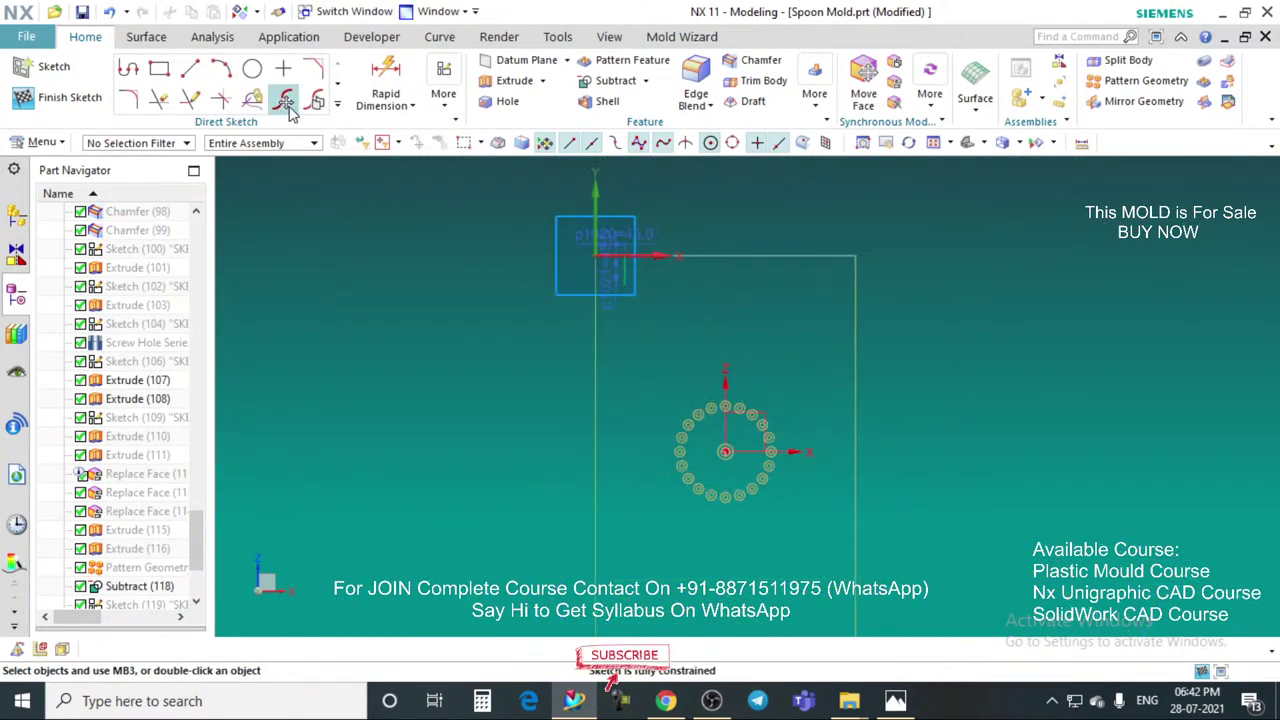
Step: Mirror the 45 mm vertical line about the vertical Z axis to the plate's other upper corner
{"action": "left_click", "coordinate": [338, 108]}
{"action": "left_click", "coordinate": [130, 255]}
{"action": "left_click", "coordinate": [624, 271]}
{"action": "left_click", "coordinate": [366, 144]}
{"action": "left_click", "coordinate": [737, 387]}
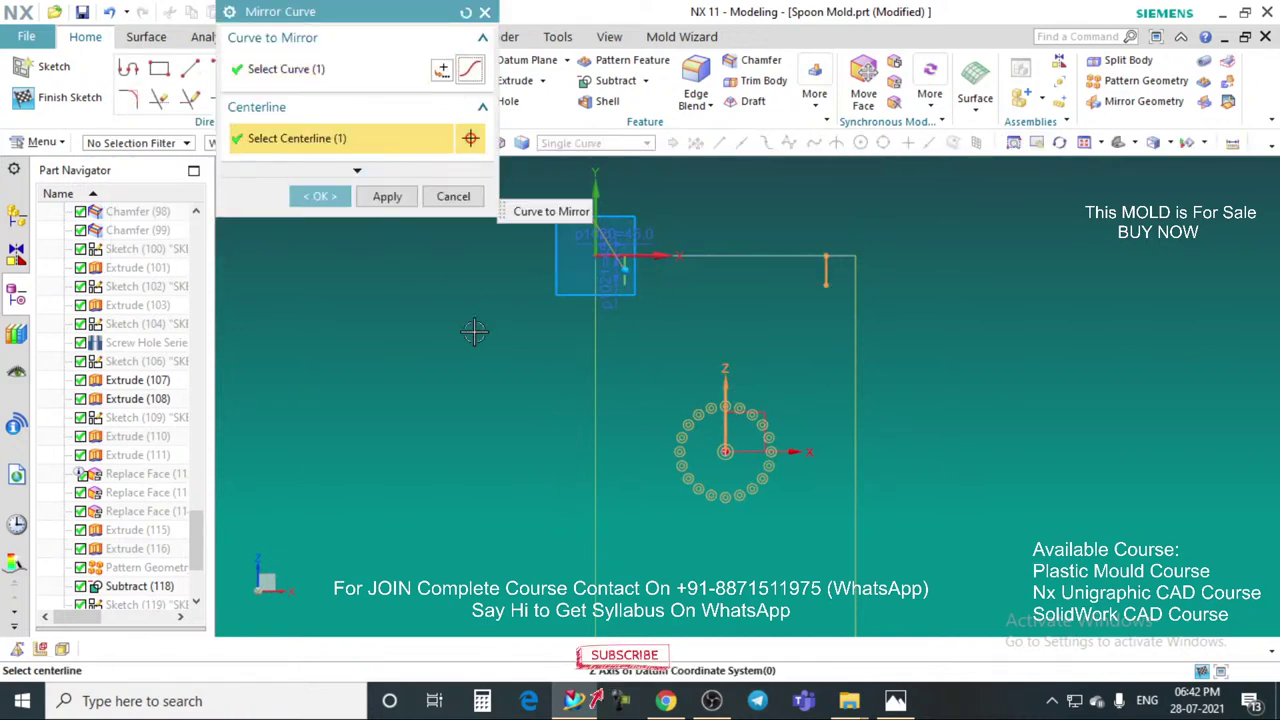
{"action": "left_click", "coordinate": [386, 198]}
Step: Mirror both upper vertical lines about the horizontal axis to the plate's lower corners and finish the sketch
{"action": "left_click", "coordinate": [824, 277]}
{"action": "left_click", "coordinate": [600, 270]}
{"action": "middle_click", "coordinate": [605, 272]}
{"action": "scroll", "coordinate": [580, 275], "scroll_direction": "down", "scroll_amount": 1}
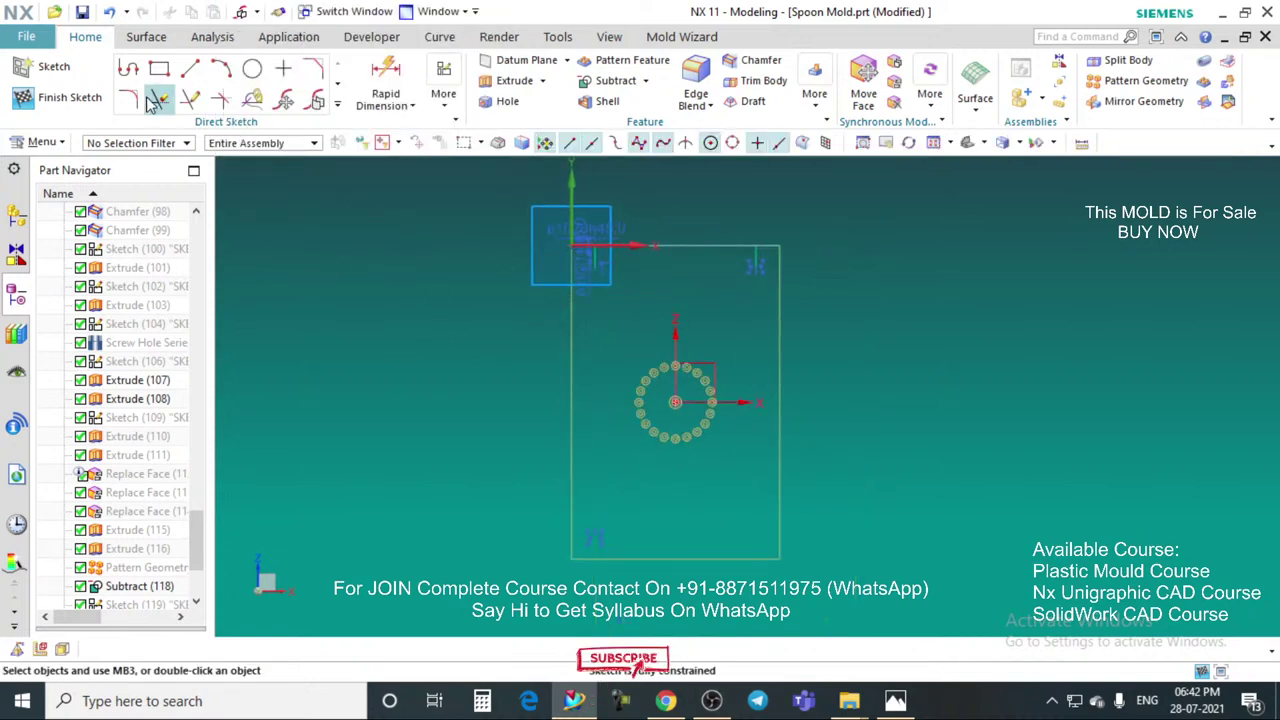
{"action": "left_click", "coordinate": [72, 104]}
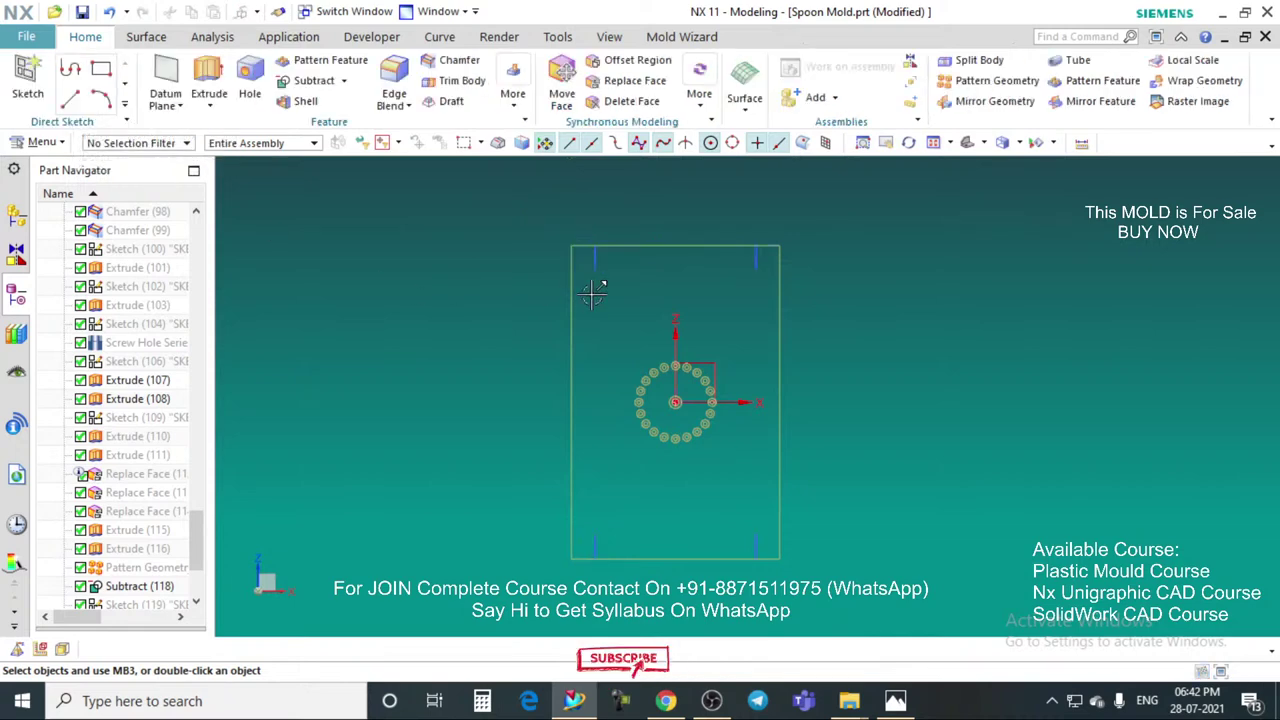
Step: Start a Hole Series on the ejector plates with its first point at the inner end of one corner line
{"action": "mouse_move", "coordinate": [623, 280]}
{"action": "middle_mouse_down"}
{"action": "mouse_move", "coordinate": [634, 225]}
{"action": "mouse_move", "coordinate": [694, 223]}
{"action": "mouse_move", "coordinate": [576, 327]}
{"action": "middle_mouse_up"}
{"action": "scroll", "coordinate": [576, 328], "scroll_direction": "up", "scroll_amount": 1}
{"action": "right_click_drag", "start_coordinate": [886, 266], "coordinate": [886, 235]}
{"action": "scroll", "coordinate": [776, 286], "scroll_direction": "down", "scroll_amount": 2}
{"action": "scroll", "coordinate": [709, 311], "scroll_direction": "up", "scroll_amount": 3}
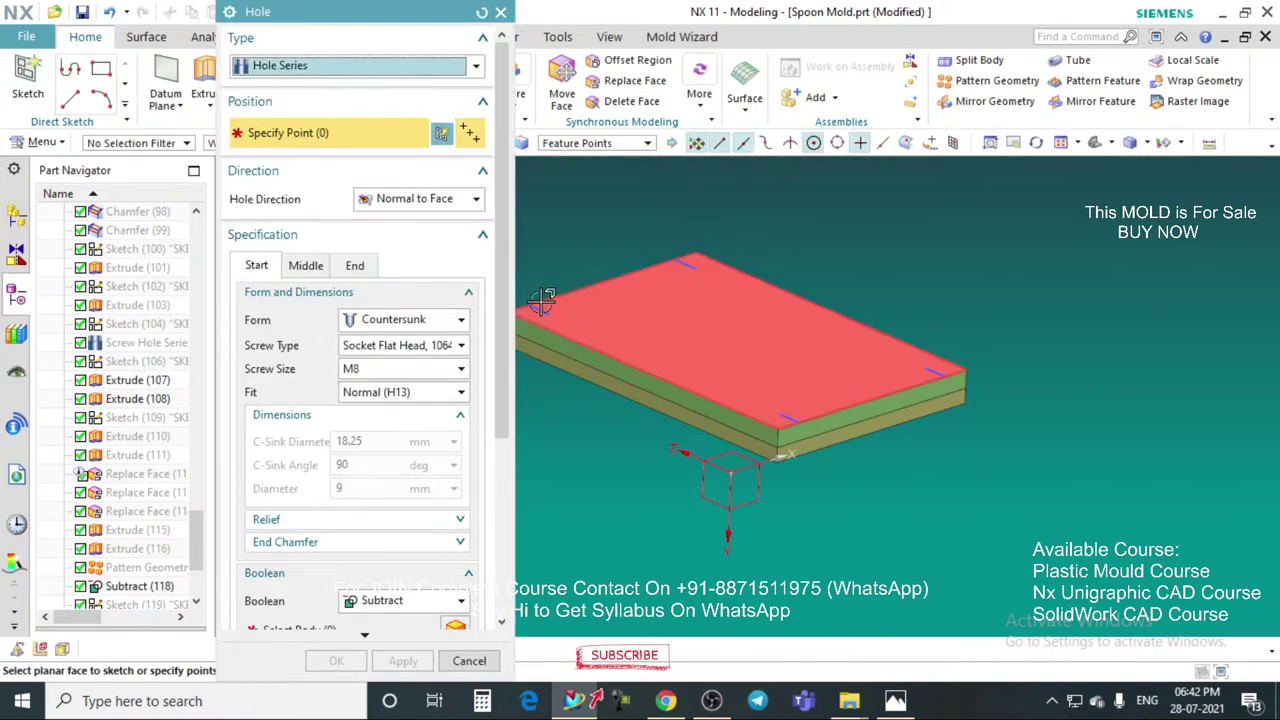
{"action": "scroll", "coordinate": [550, 315], "scroll_direction": "up", "scroll_amount": 5}
{"action": "left_click", "coordinate": [563, 330]}
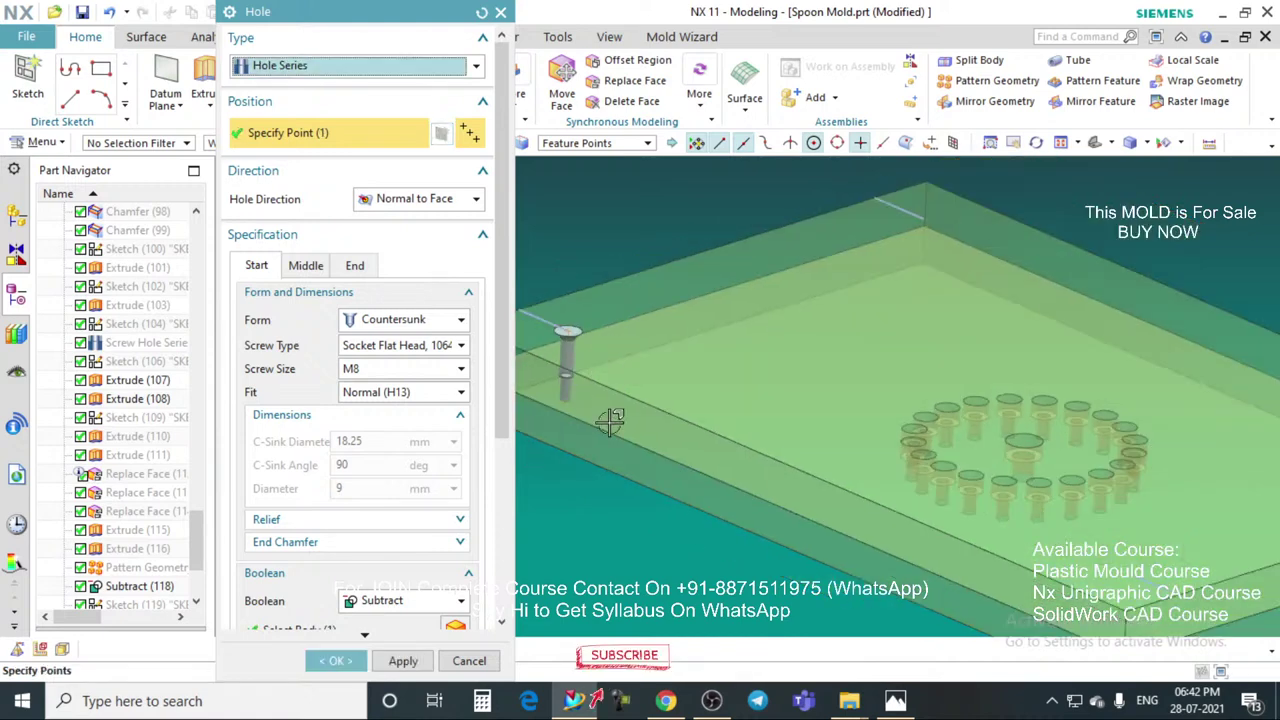
Step: Set the hole series' start form to Counterbored and its screw size to M12
{"action": "left_click", "coordinate": [400, 319]}
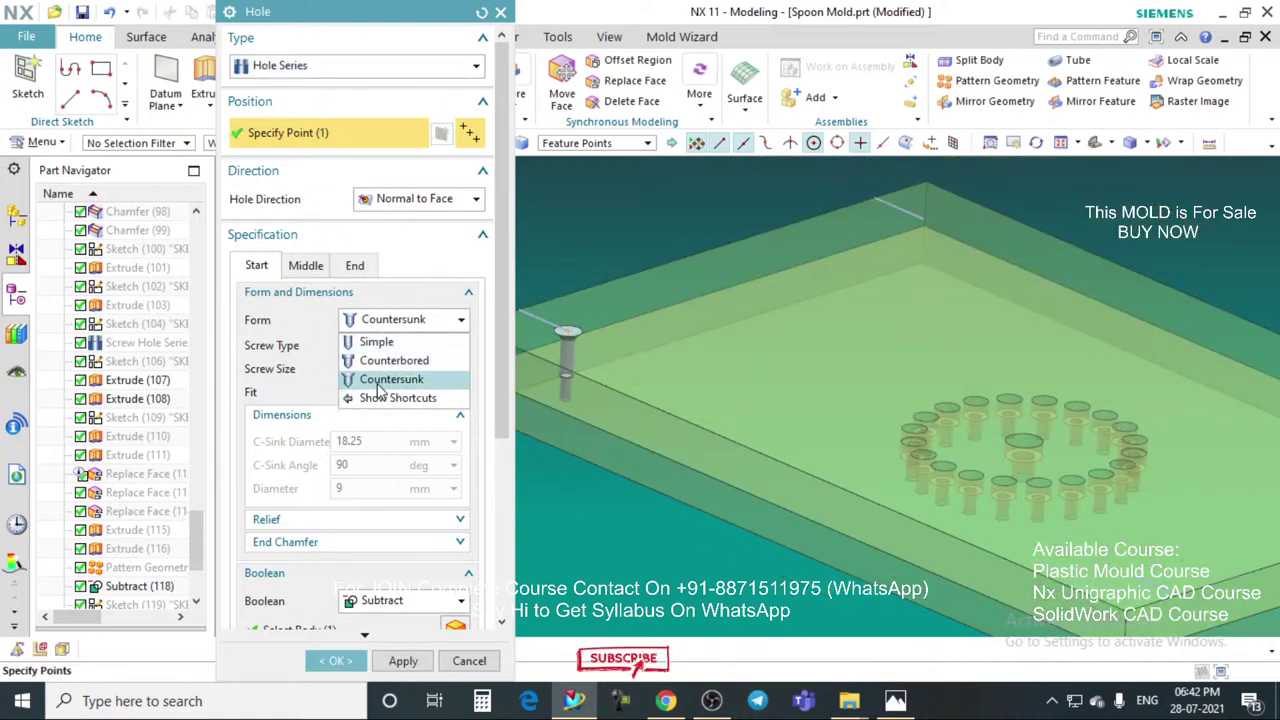
{"action": "left_click", "coordinate": [380, 386]}
{"action": "left_click", "coordinate": [390, 319]}
{"action": "left_click", "coordinate": [370, 341]}
{"action": "left_click", "coordinate": [375, 320]}
{"action": "left_click", "coordinate": [373, 361]}
{"action": "scroll", "coordinate": [570, 350], "scroll_direction": "down", "scroll_amount": 3}
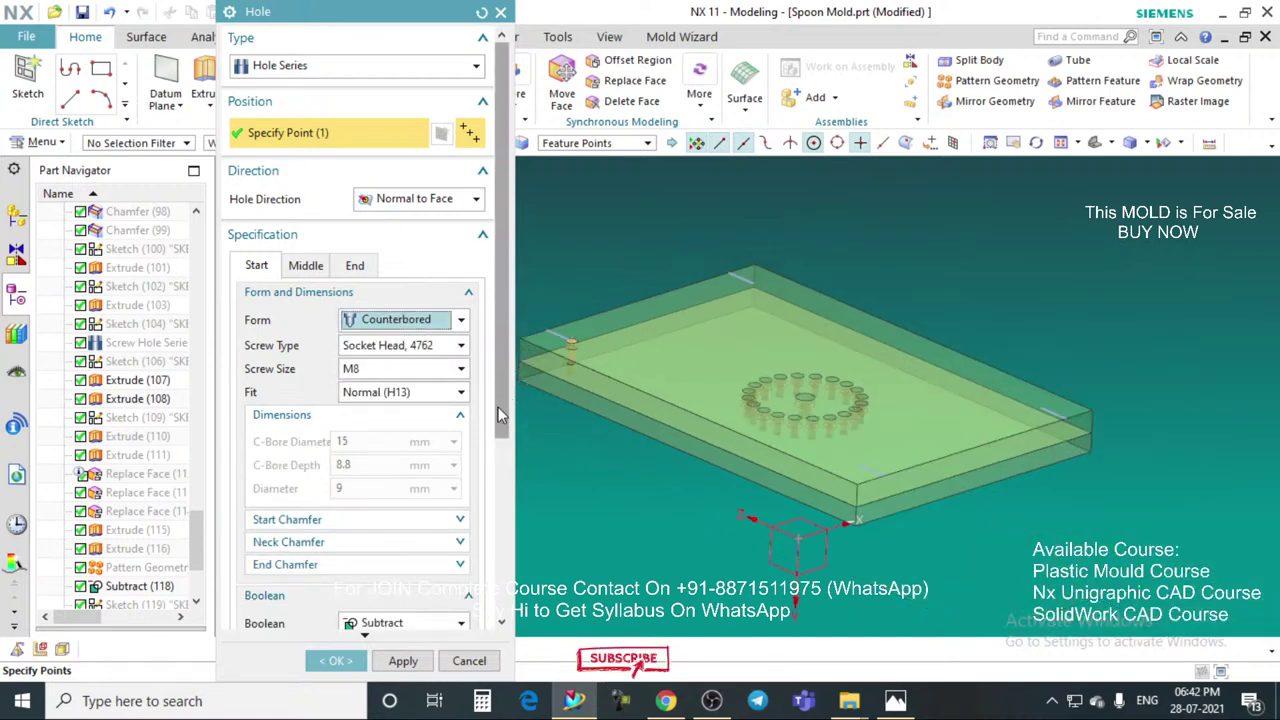
{"action": "left_click", "coordinate": [375, 370]}
{"action": "left_click", "coordinate": [386, 524]}
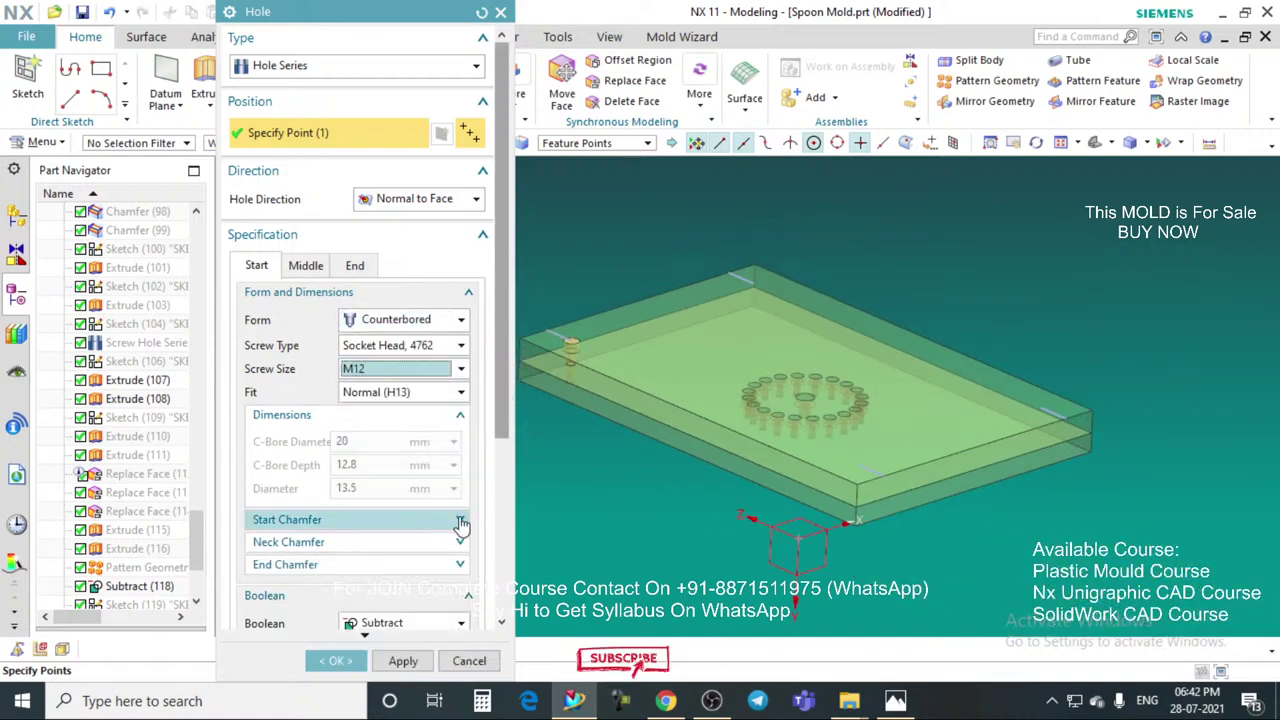
Step: Add hole points at the inner ends of the three remaining corner lines
{"action": "scroll", "coordinate": [775, 292], "scroll_direction": "up", "scroll_amount": 3}
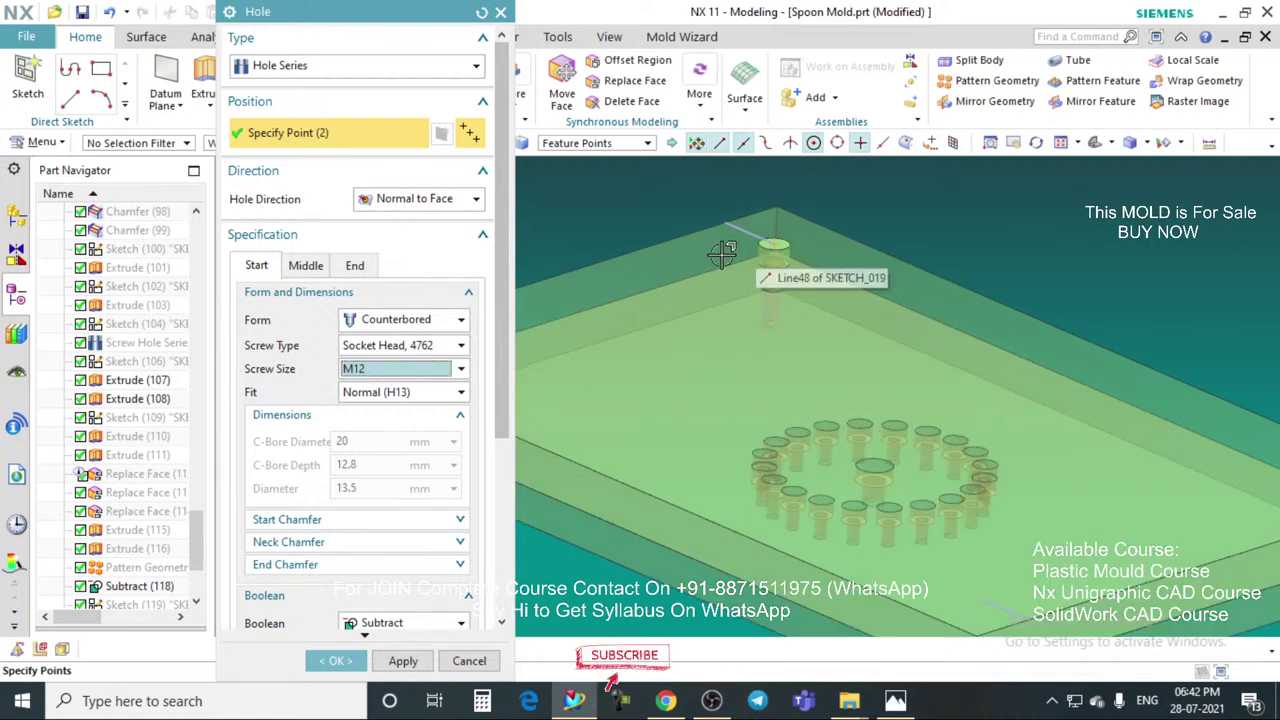
{"action": "left_click", "coordinate": [757, 252]}
{"action": "scroll", "coordinate": [1150, 441], "scroll_direction": "up", "scroll_amount": 3}
{"action": "left_click", "coordinate": [1092, 395]}
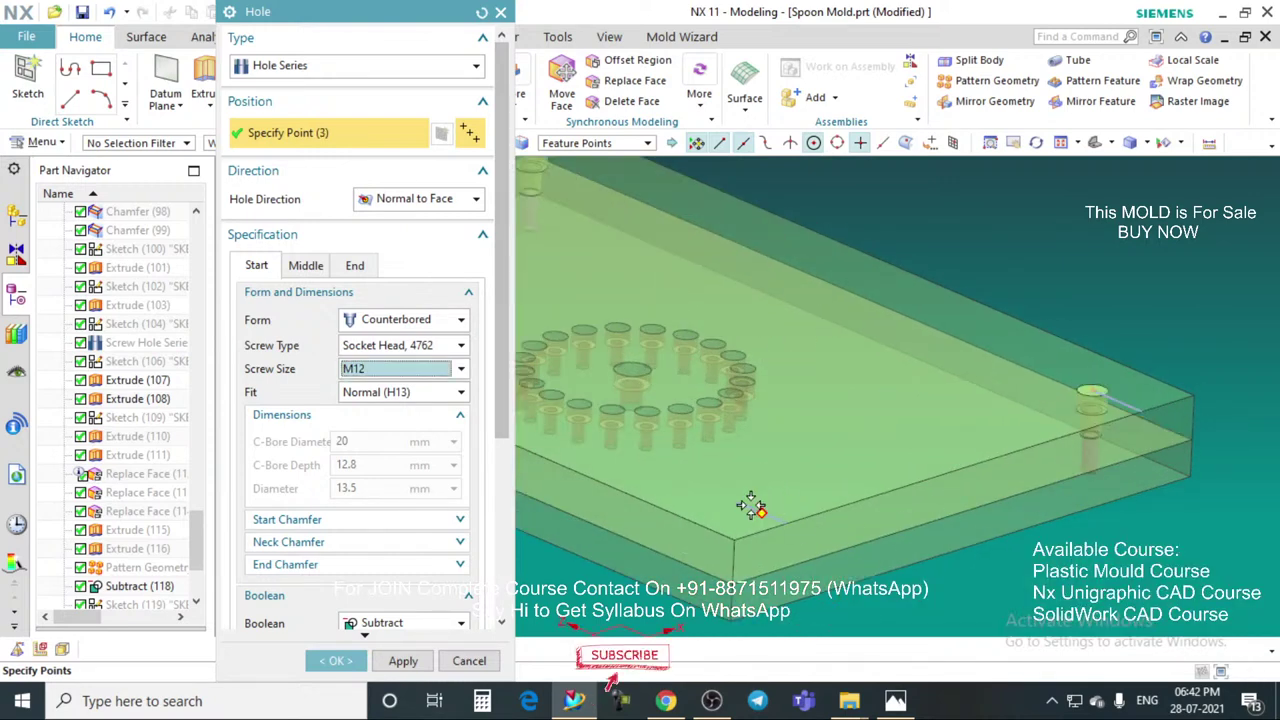
{"action": "left_click", "coordinate": [738, 534]}
Step: Set the threaded end hole's depth to 18 mm and create the hole series through both ejector plates
{"action": "scroll", "coordinate": [953, 440], "scroll_direction": "down", "scroll_amount": 3}
{"action": "middle_click_drag", "start_coordinate": [932, 497], "coordinate": [960, 472]}
{"action": "scroll", "coordinate": [986, 423], "scroll_direction": "up", "scroll_amount": 5}
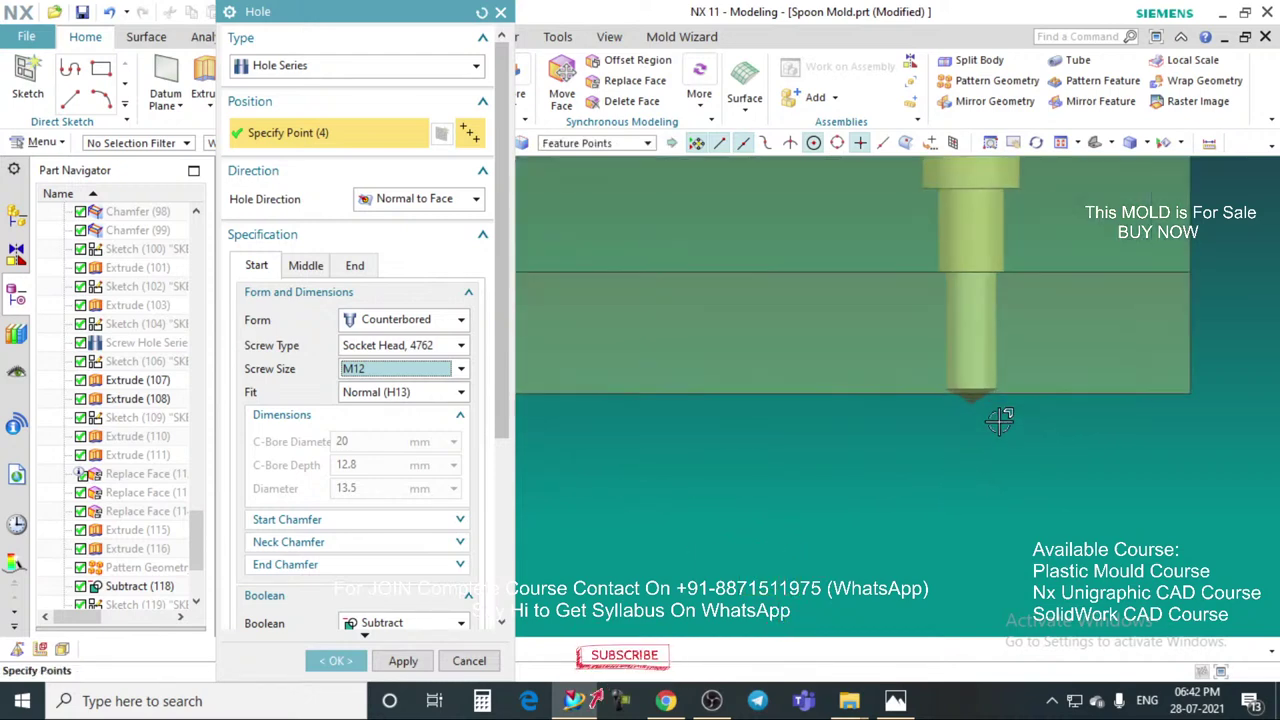
{"action": "left_click", "coordinate": [355, 266]}
{"action": "scroll", "coordinate": [350, 560], "scroll_direction": "down", "scroll_amount": 2}
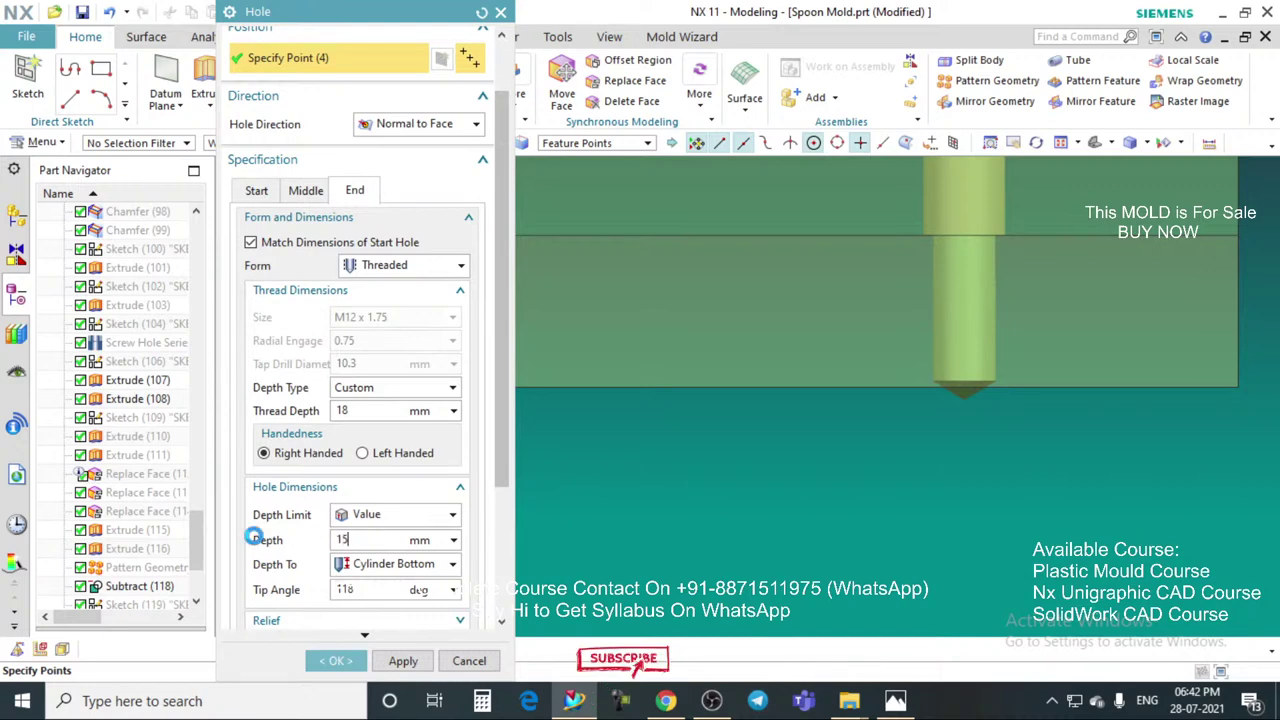
{"action": "key", "text": "Return"}
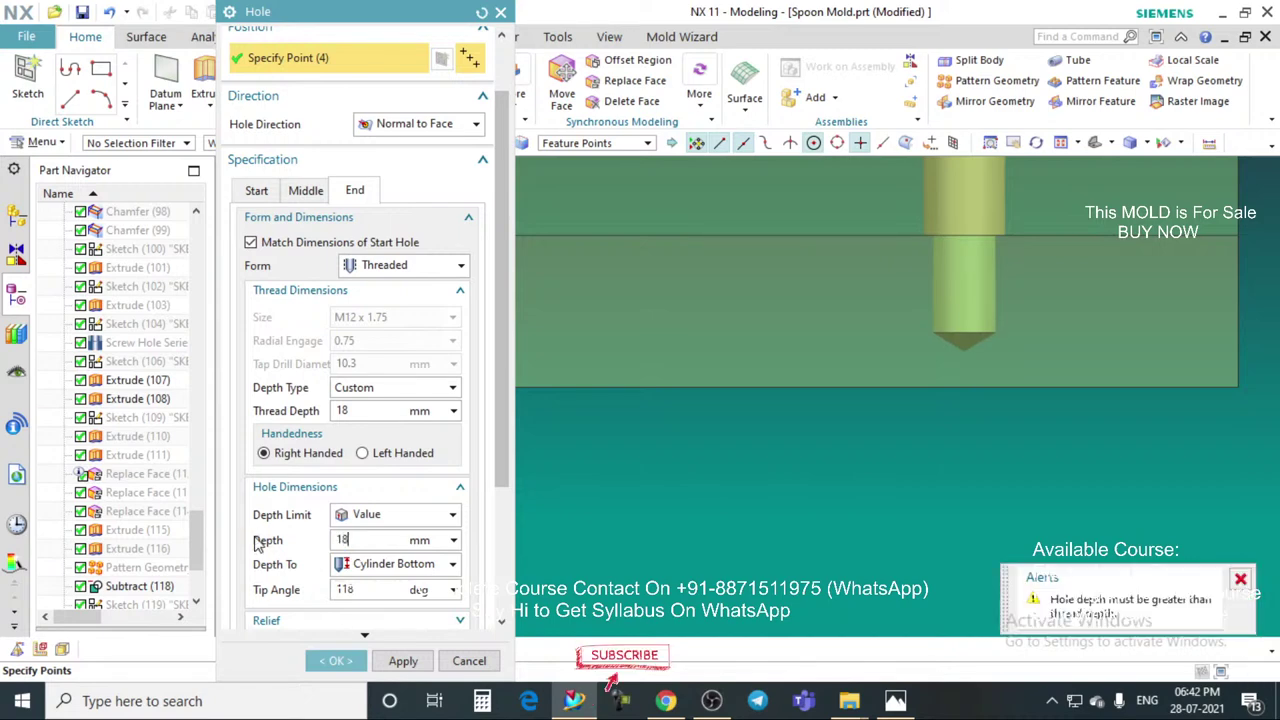
{"action": "type", "text": "18"}
{"action": "key", "text": "Return"}
{"action": "left_click", "coordinate": [410, 660]}
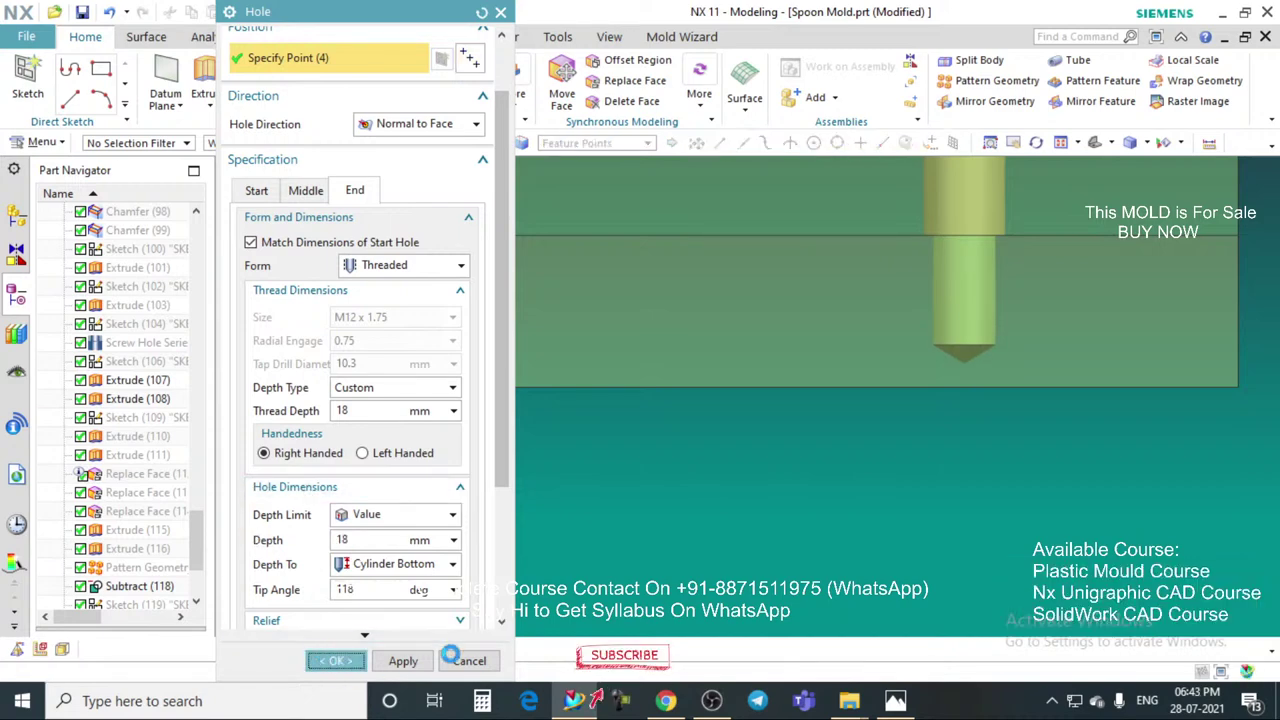
Step: Create a sketch on the counterbored face of the ejector plate, viewed square to that face
{"action": "scroll", "coordinate": [827, 454], "scroll_direction": "down", "scroll_amount": 10}
{"action": "middle_click_drag", "start_coordinate": [914, 426], "coordinate": [499, 366]}
{"action": "middle_click_drag", "start_coordinate": [575, 374], "coordinate": [634, 363]}
{"action": "left_click", "coordinate": [572, 340]}
{"action": "scroll", "coordinate": [570, 339], "scroll_direction": "down", "scroll_amount": 2}
{"action": "key", "text": "F8"}
{"action": "scroll", "coordinate": [578, 315], "scroll_direction": "down", "scroll_amount": 1}
{"action": "scroll", "coordinate": [555, 268], "scroll_direction": "up", "scroll_amount": 6}
{"action": "scroll", "coordinate": [546, 256], "scroll_direction": "up", "scroll_amount": 3}
{"action": "scroll", "coordinate": [488, 288], "scroll_direction": "down", "scroll_amount": 3}
{"action": "scroll", "coordinate": [486, 290], "scroll_direction": "up", "scroll_amount": 2}
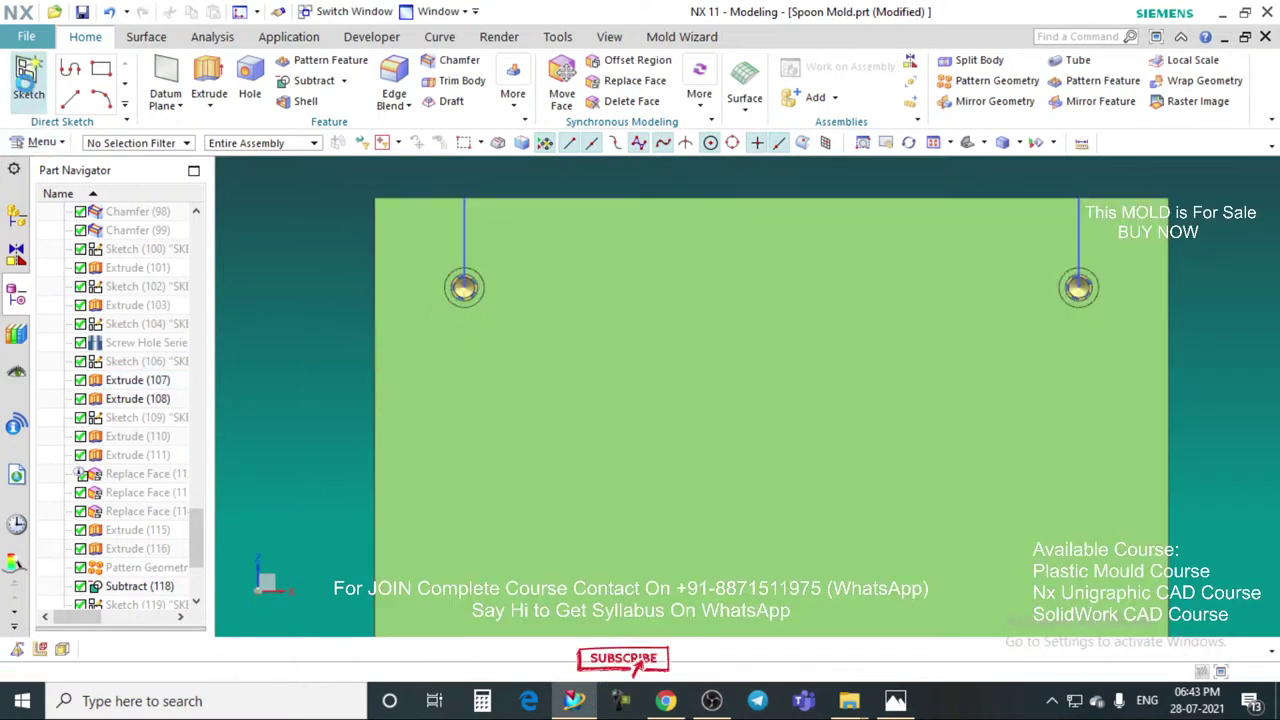
{"action": "left_click", "coordinate": [28, 80]}
{"action": "left_click", "coordinate": [580, 337]}
{"action": "left_click", "coordinate": [380, 246]}
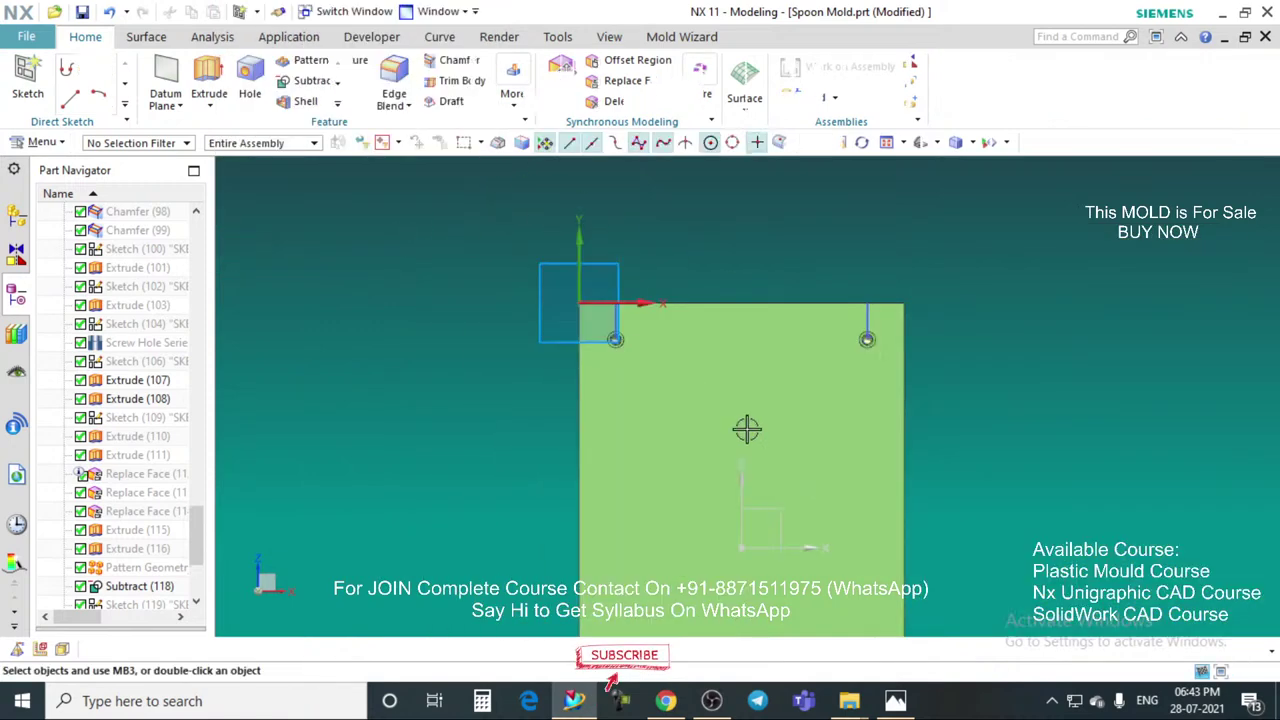
Step: Sketch a 45 mm horizontal line inward from the centre of the upper-left screw hole
{"action": "scroll", "coordinate": [670, 380], "scroll_direction": "up", "scroll_amount": 4}
{"action": "left_click", "coordinate": [189, 68]}
{"action": "scroll", "coordinate": [535, 290], "scroll_direction": "up", "scroll_amount": 2}
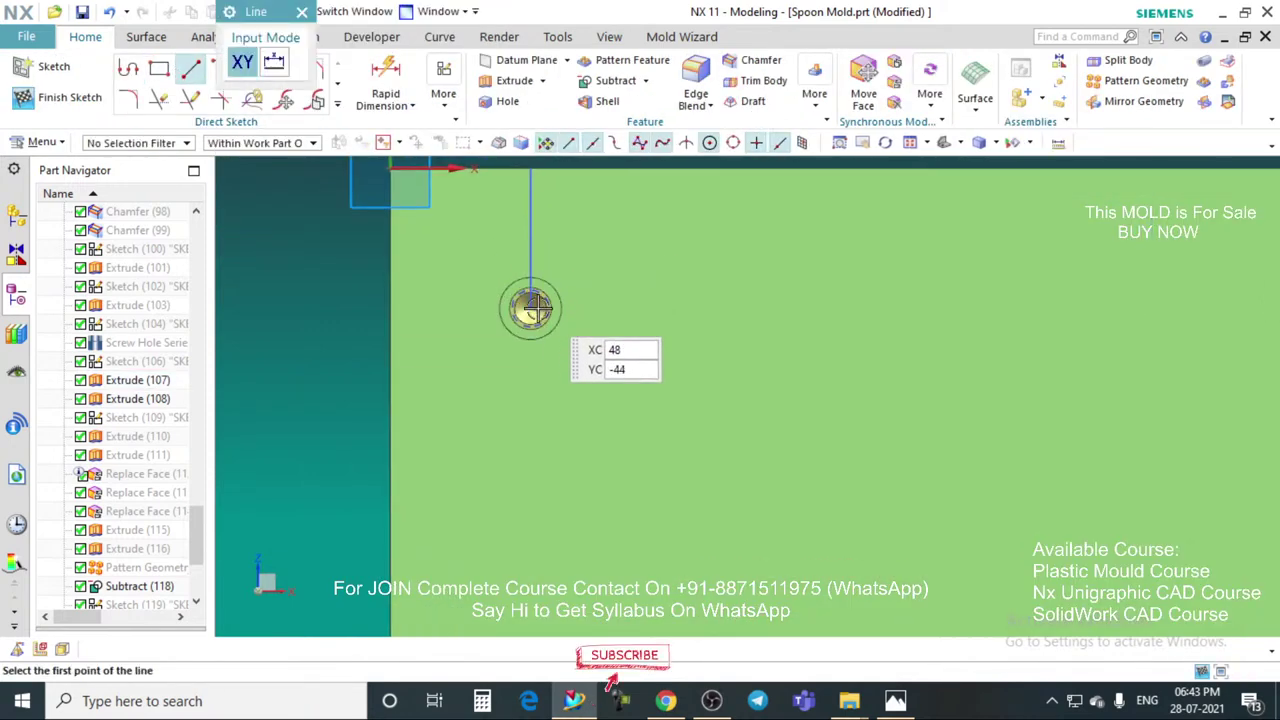
{"action": "scroll", "coordinate": [532, 305], "scroll_direction": "up", "scroll_amount": 1}
{"action": "left_click", "coordinate": [532, 305]}
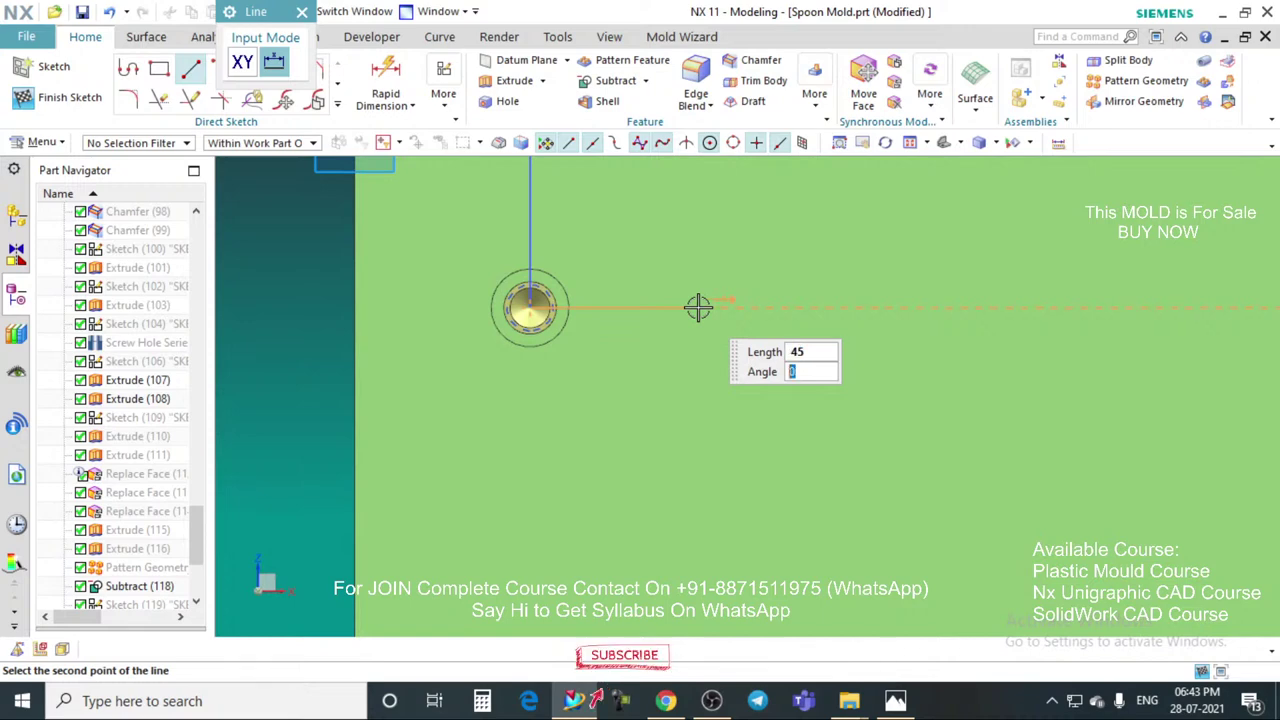
{"action": "left_click", "coordinate": [698, 307]}
{"action": "scroll", "coordinate": [600, 314], "scroll_direction": "down", "scroll_amount": 4}
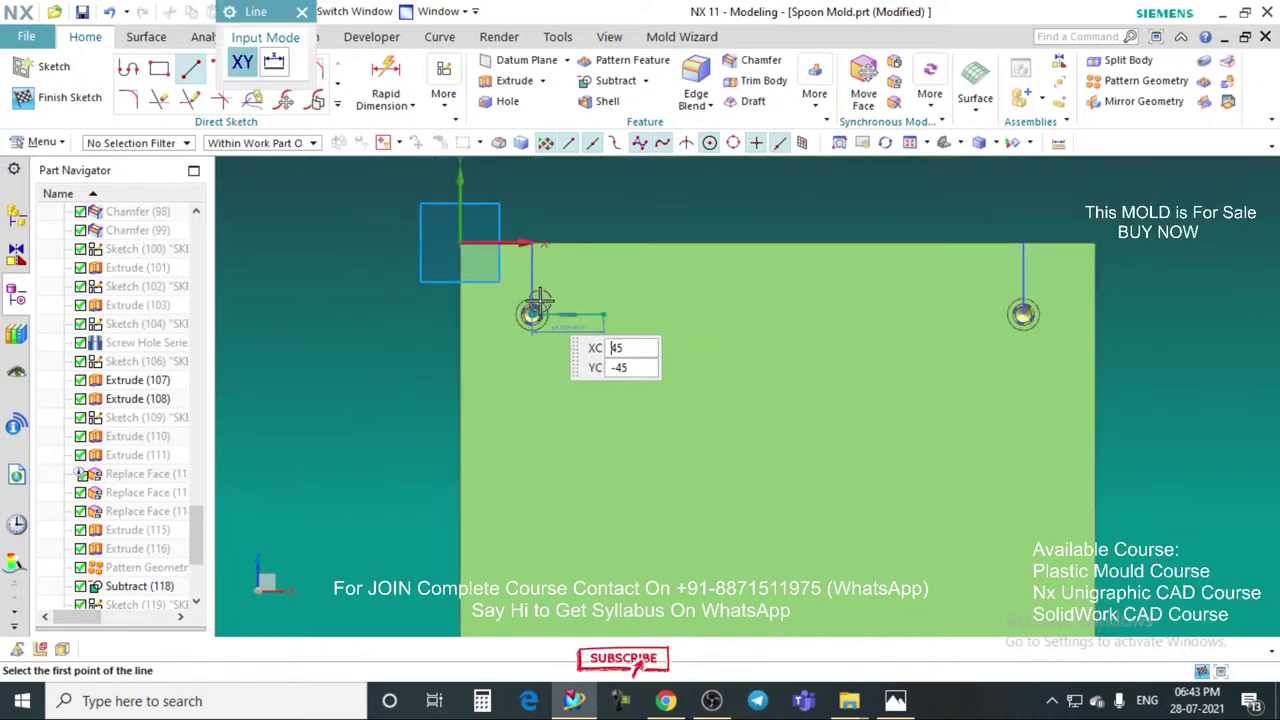
{"action": "left_click", "coordinate": [301, 11]}
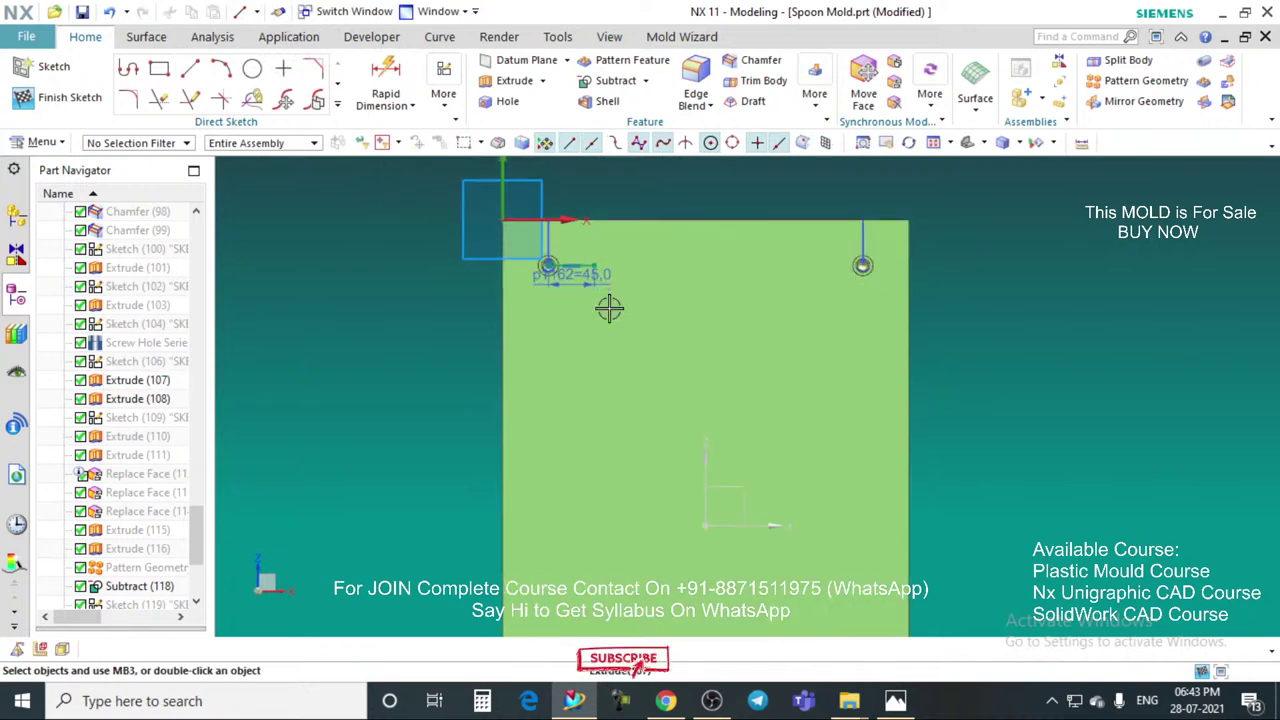
Step: Sketch a 30 mm diameter circle centred on the free end of the 45 mm horizontal line
{"action": "scroll", "coordinate": [668, 311], "scroll_direction": "up", "scroll_amount": 3}
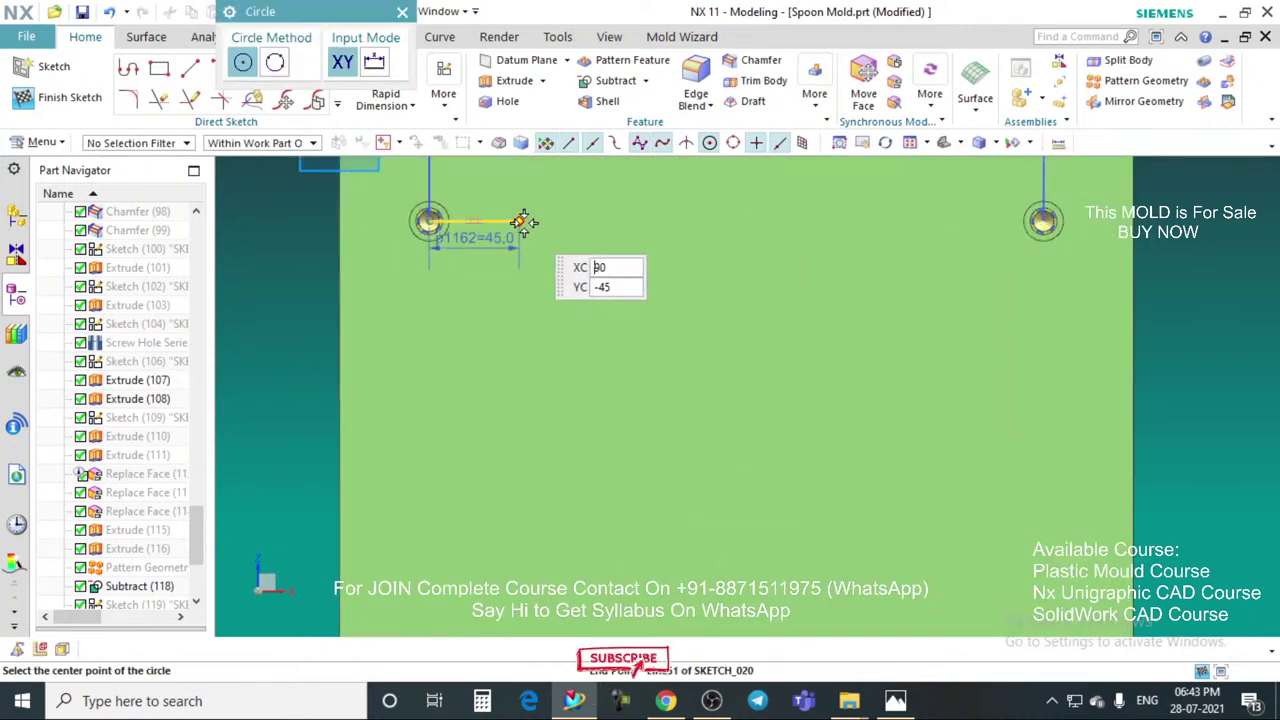
{"action": "left_click", "coordinate": [525, 222]}
{"action": "scroll", "coordinate": [528, 258], "scroll_direction": "up", "scroll_amount": 2}
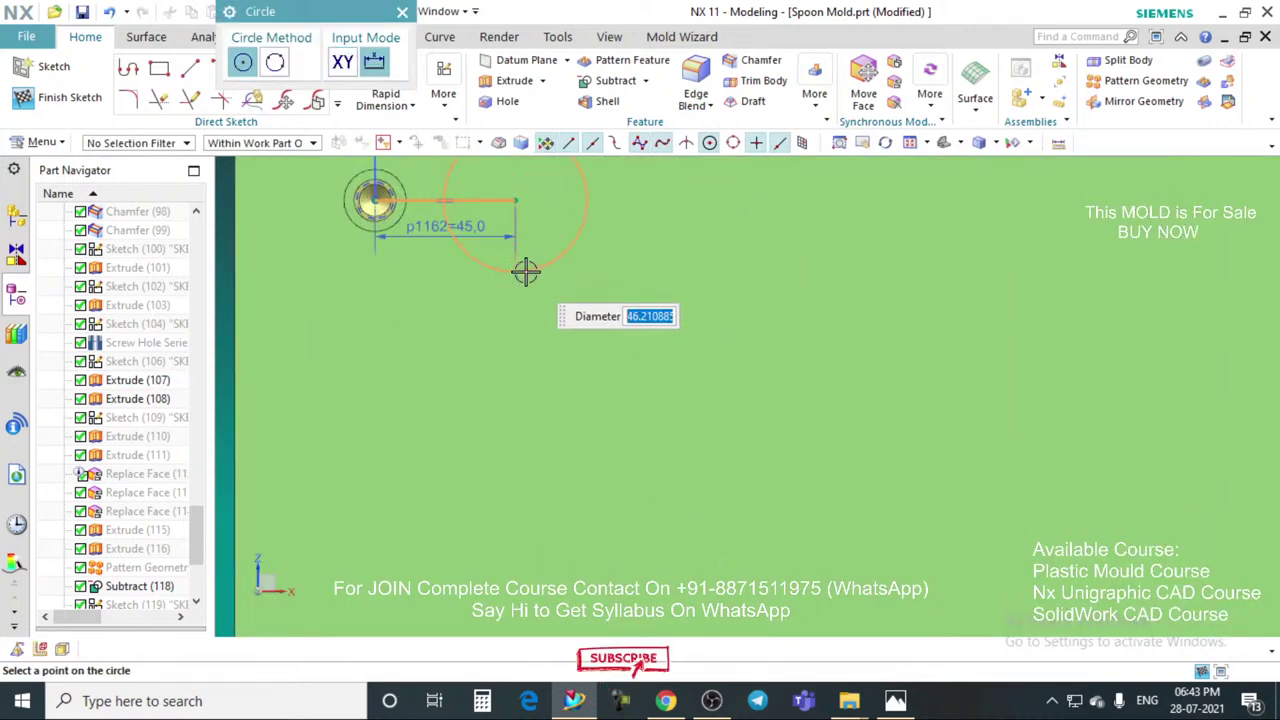
{"action": "scroll", "coordinate": [526, 271], "scroll_direction": "down", "scroll_amount": 2}
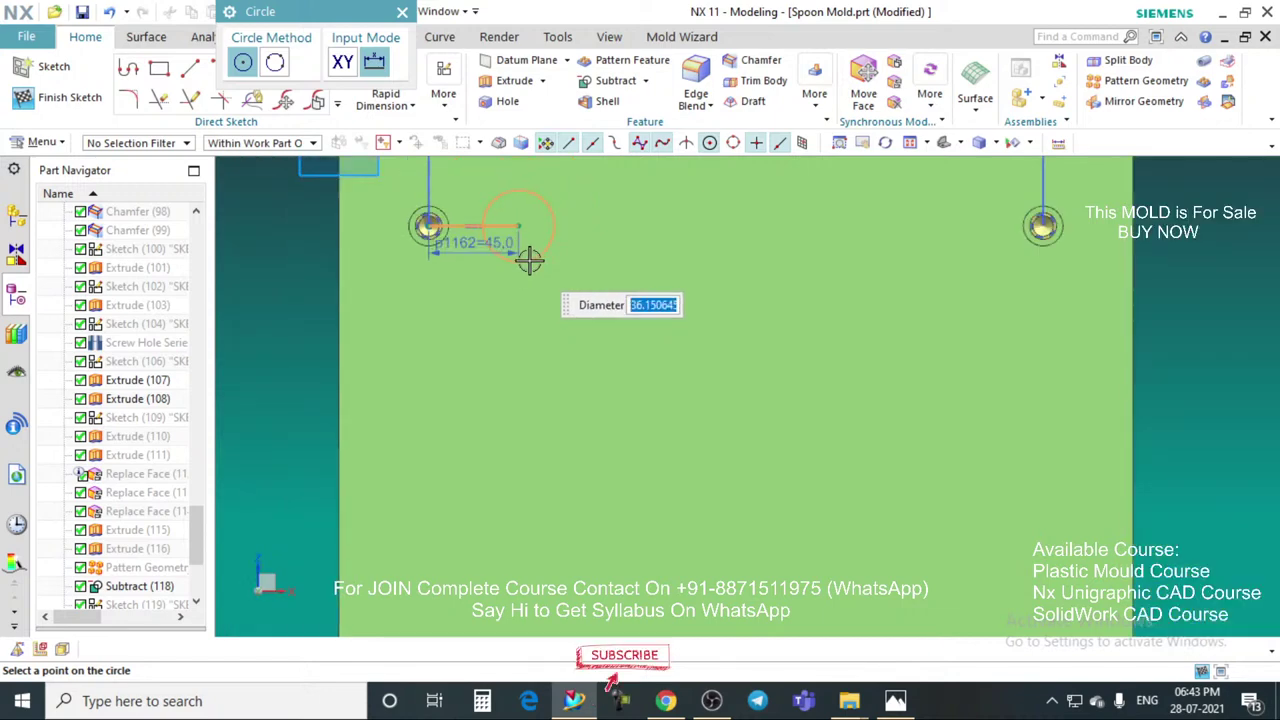
{"action": "scroll", "coordinate": [712, 470], "scroll_direction": "down", "scroll_amount": 3}
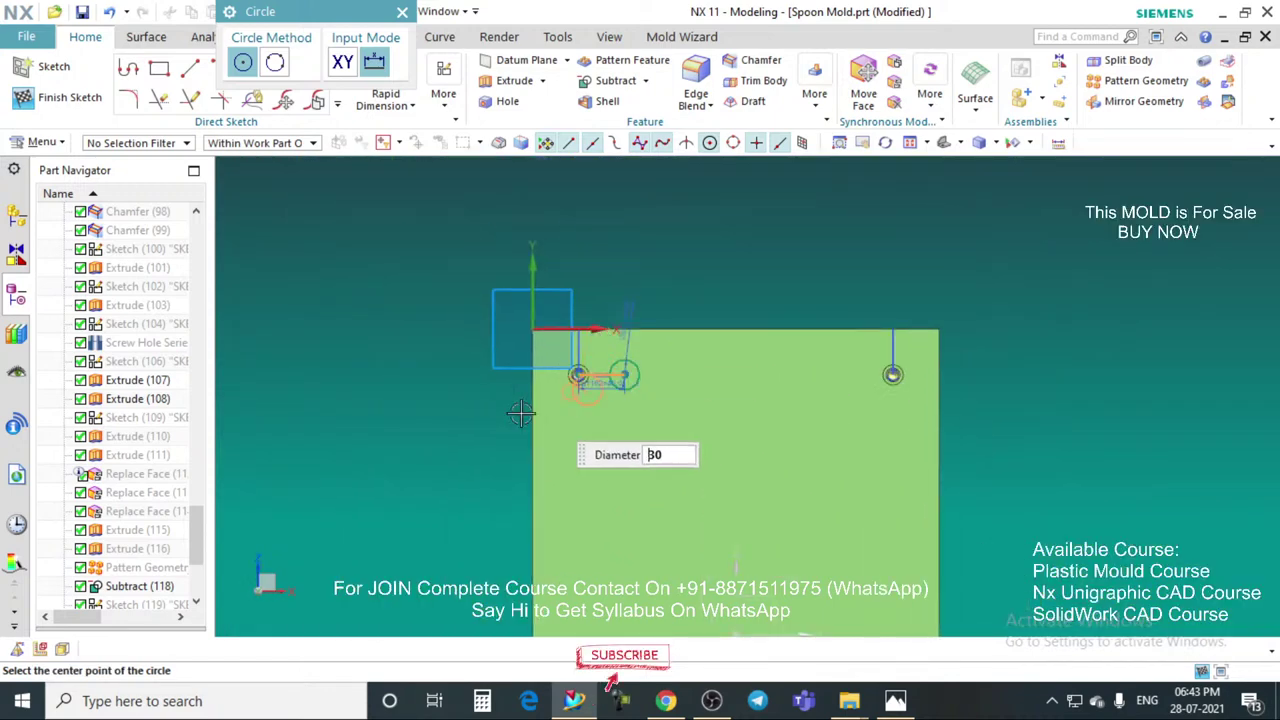
{"action": "left_click", "coordinate": [402, 12]}
Step: Extrude the 30 mm circle by 10 mm as a separate solid with Boolean set to None
{"action": "middle_click_drag", "start_coordinate": [680, 380], "coordinate": [652, 289]}
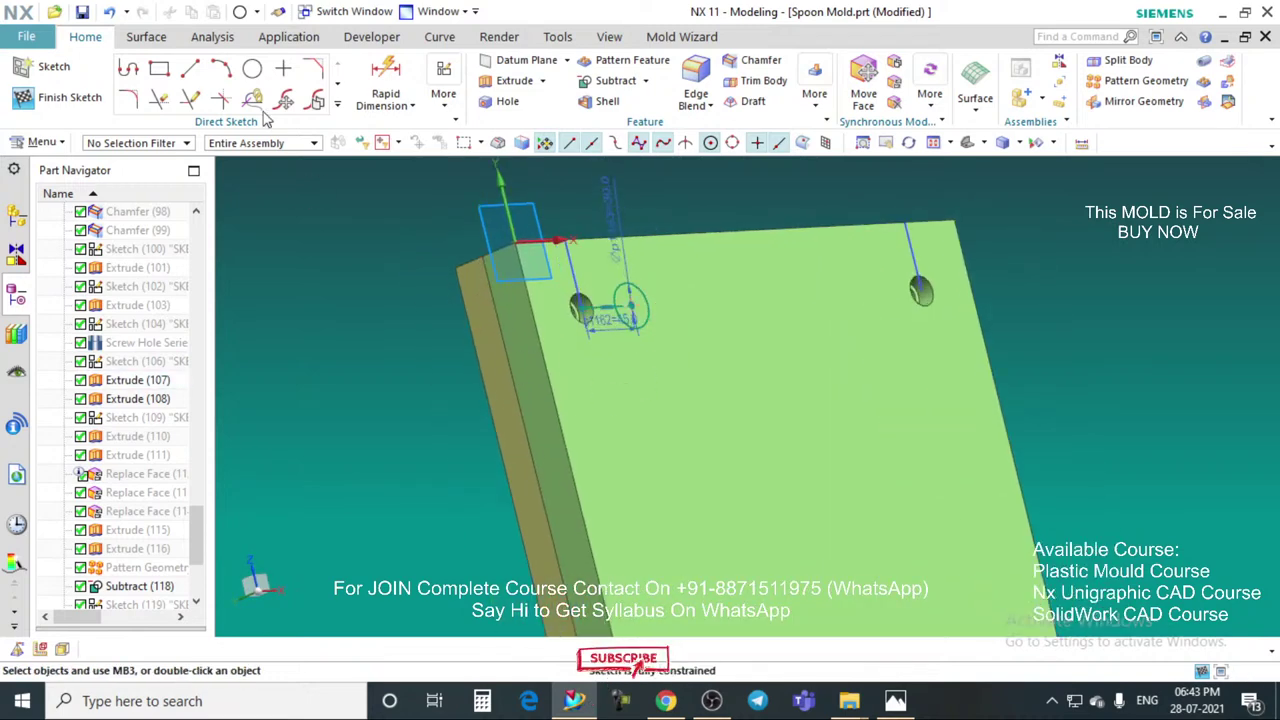
{"action": "left_click", "coordinate": [505, 84]}
{"action": "left_click", "coordinate": [645, 330]}
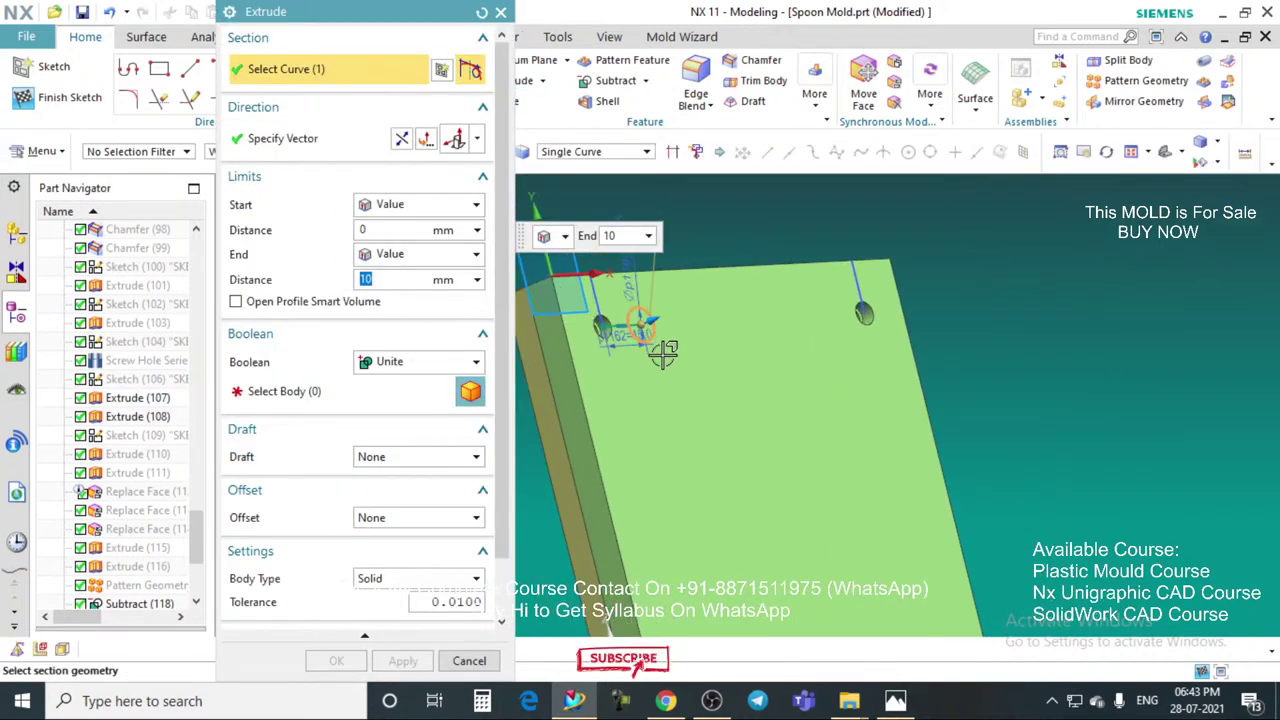
{"action": "left_click", "coordinate": [405, 362]}
{"action": "left_click", "coordinate": [398, 366]}
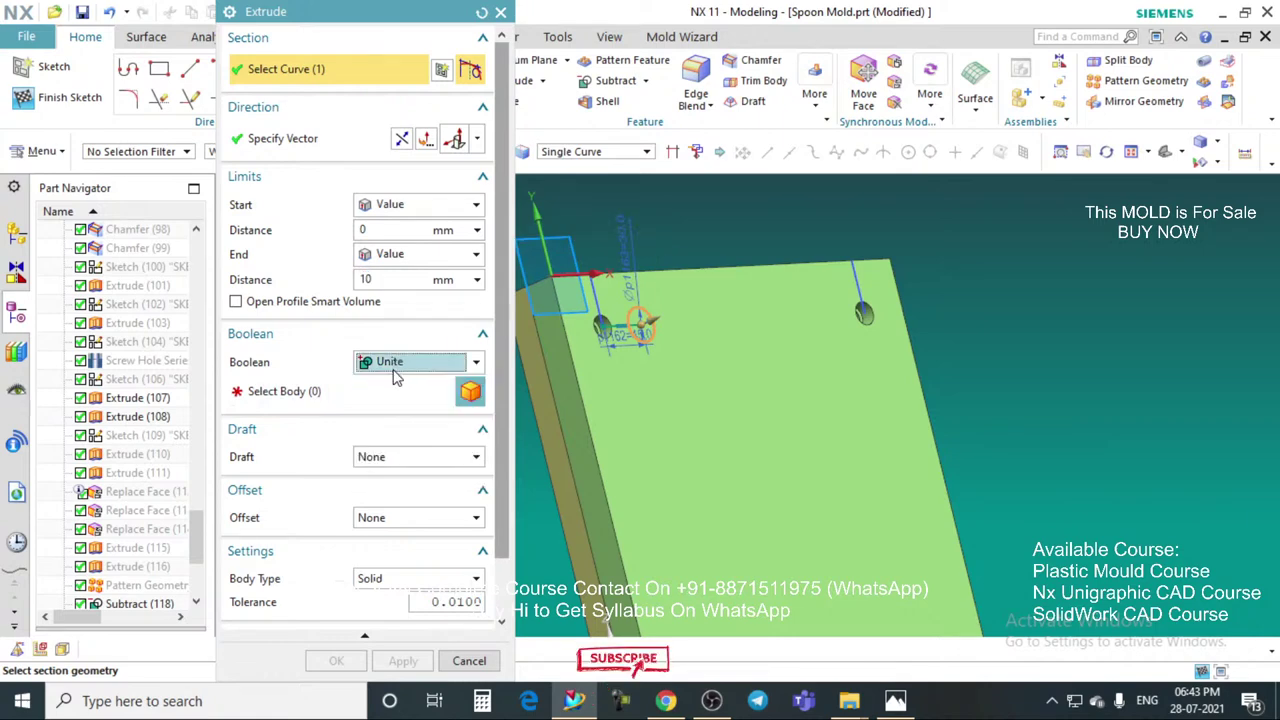
{"action": "left_click", "coordinate": [405, 362]}
{"action": "left_click", "coordinate": [388, 384]}
{"action": "middle_click_drag", "start_coordinate": [662, 358], "coordinate": [674, 366]}
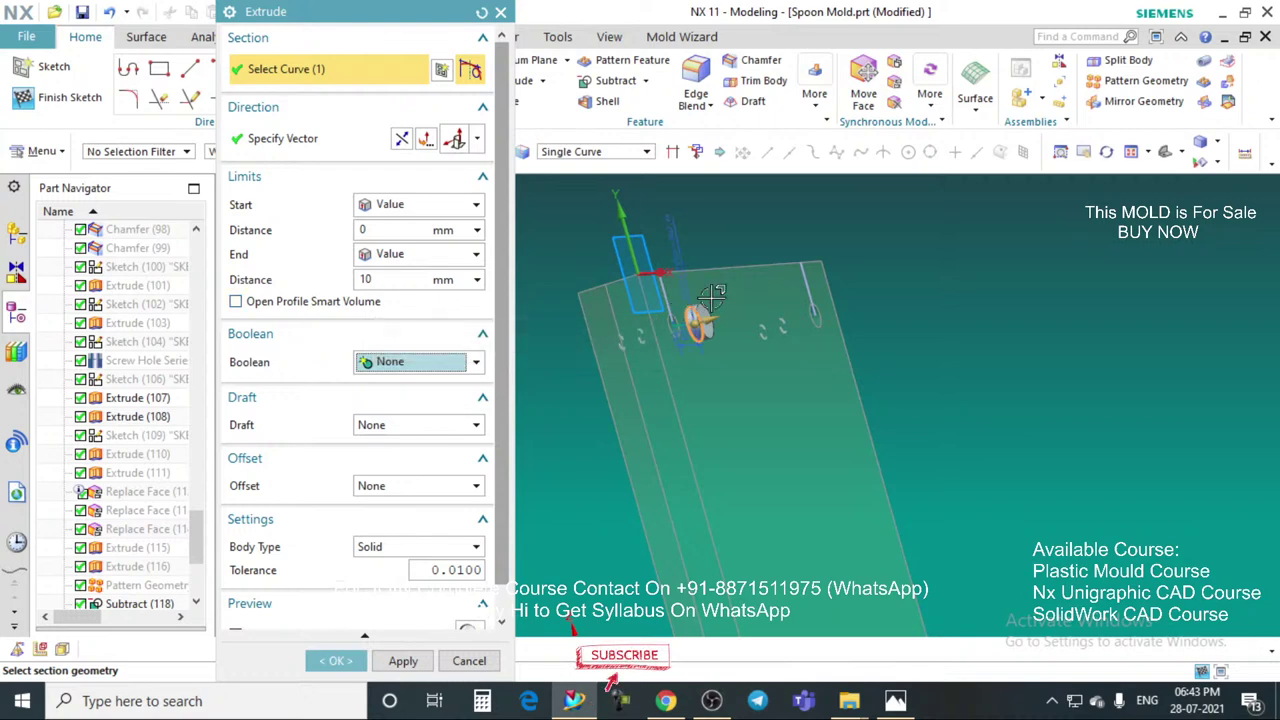
{"action": "scroll", "coordinate": [720, 328], "scroll_direction": "up", "scroll_amount": 3}
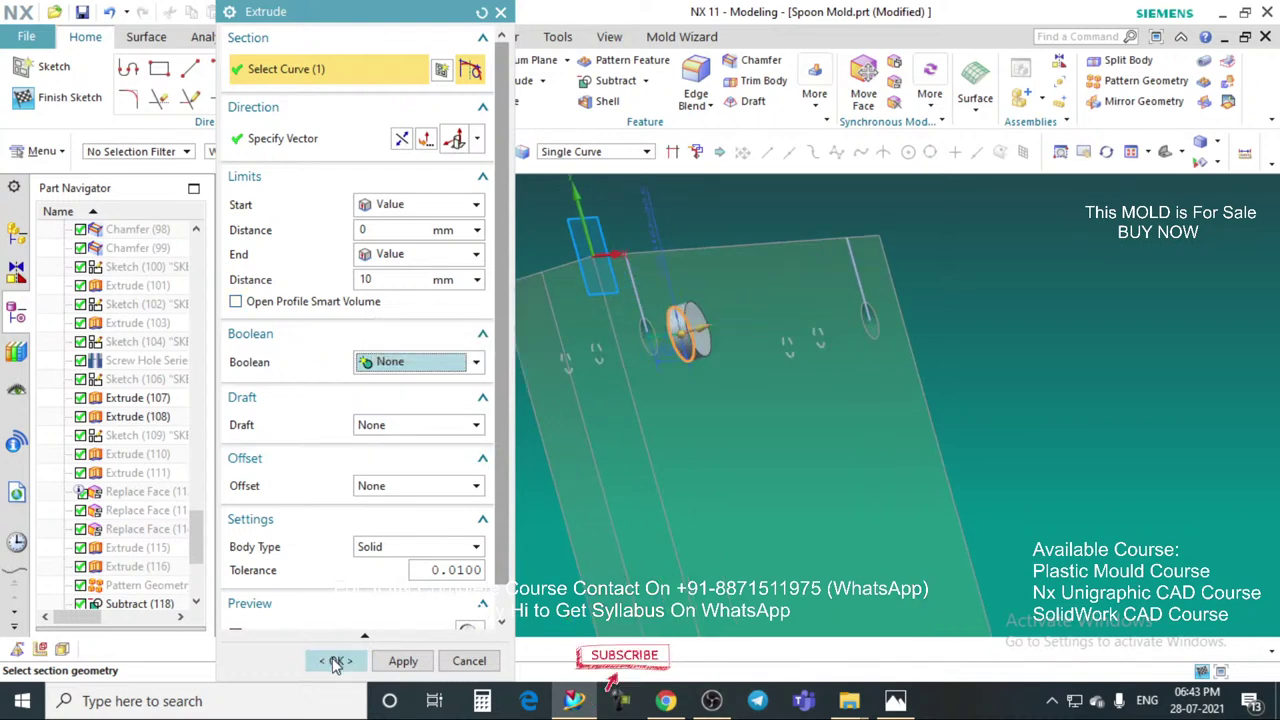
{"action": "left_click", "coordinate": [335, 664]}
Step: Chamfer both circular edges of the round pad with a symmetric distance of 1 mm
{"action": "scroll", "coordinate": [610, 336], "scroll_direction": "down", "scroll_amount": 4}
{"action": "middle_click_drag", "start_coordinate": [628, 350], "coordinate": [582, 385]}
{"action": "scroll", "coordinate": [586, 397], "scroll_direction": "up", "scroll_amount": 4}
{"action": "scroll", "coordinate": [578, 345], "scroll_direction": "down", "scroll_amount": 4}
{"action": "scroll", "coordinate": [510, 318], "scroll_direction": "up", "scroll_amount": 2}
{"action": "left_click", "coordinate": [428, 62]}
{"action": "scroll", "coordinate": [452, 290], "scroll_direction": "up", "scroll_amount": 3}
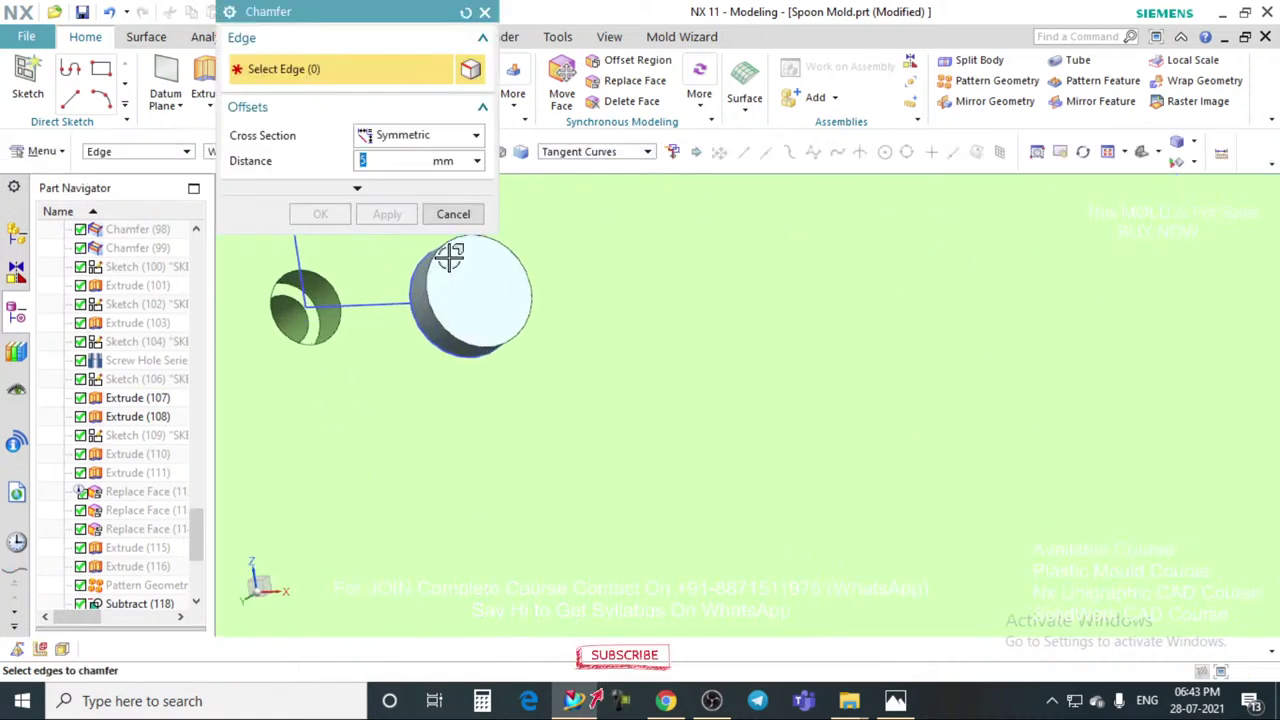
{"action": "left_click", "coordinate": [447, 255]}
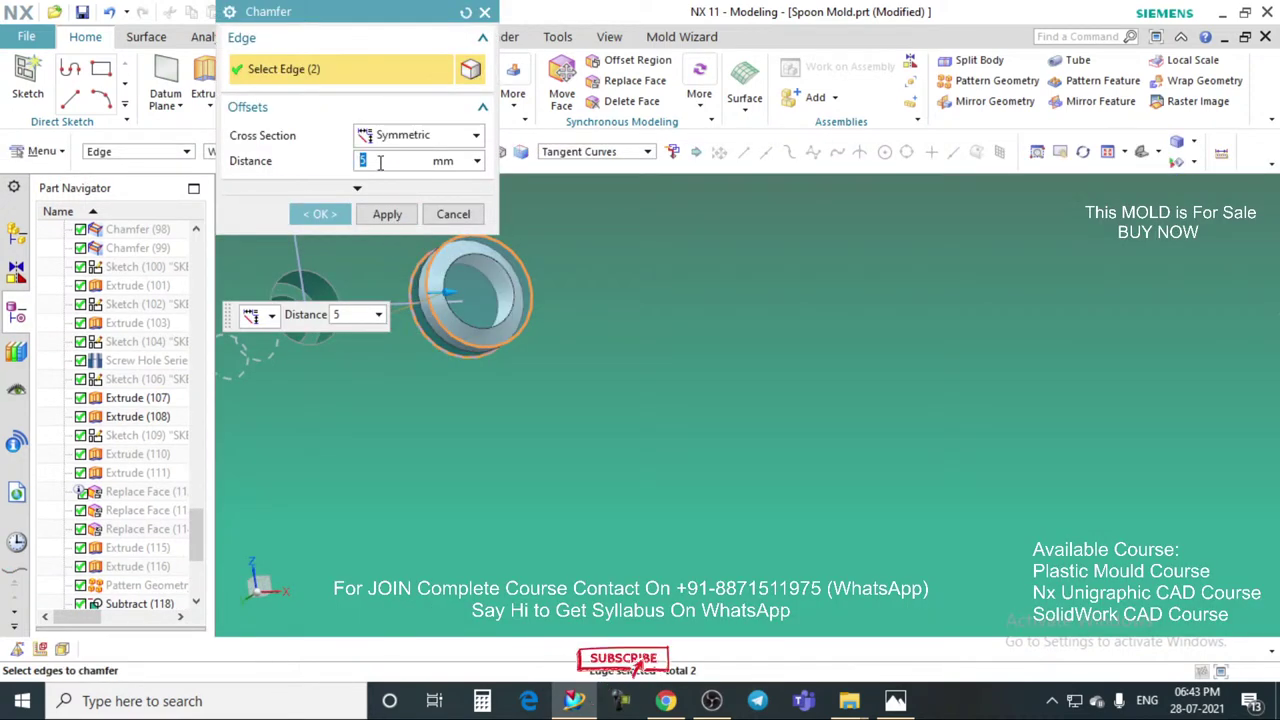
{"action": "type", "text": "1"}
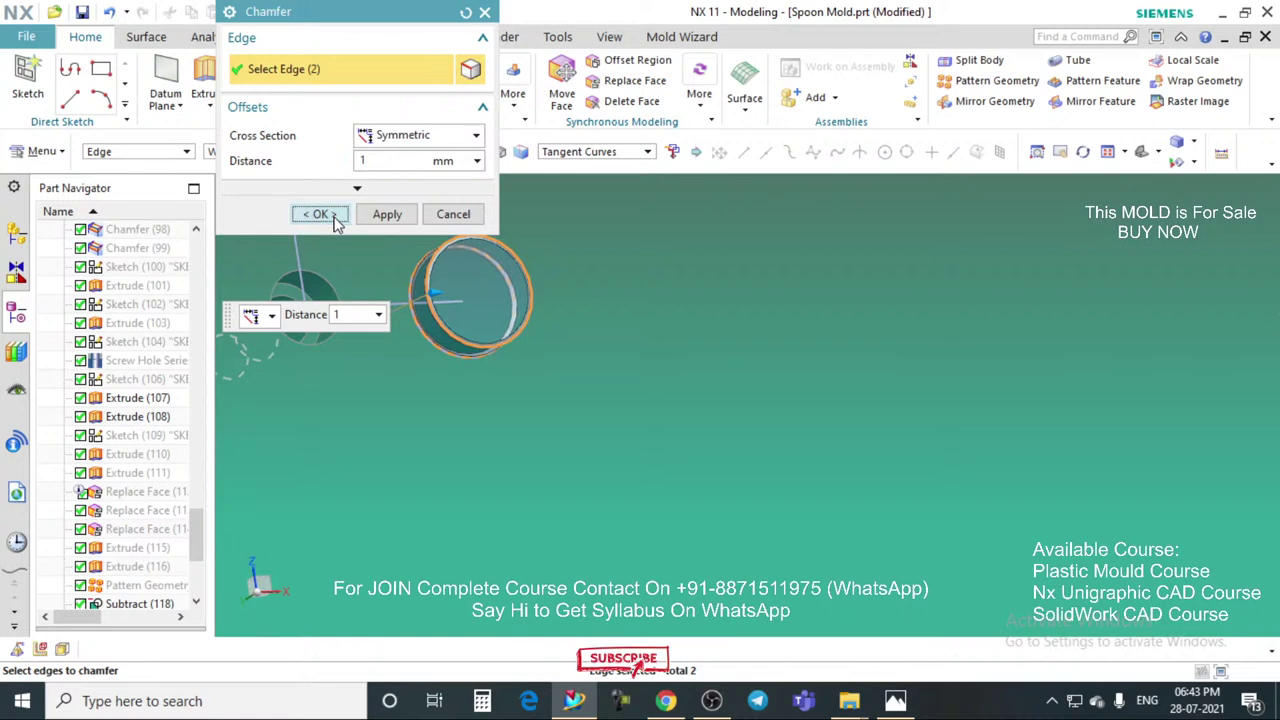
{"action": "left_click", "coordinate": [318, 214]}
Step: Mirror the chamfered round pad across the YZ datum plane to the opposite side of the ejector plate
{"action": "scroll", "coordinate": [489, 311], "scroll_direction": "down", "scroll_amount": 5}
{"action": "middle_click_drag", "start_coordinate": [489, 311], "coordinate": [511, 254]}
{"action": "scroll", "coordinate": [540, 303], "scroll_direction": "down", "scroll_amount": 4}
{"action": "scroll", "coordinate": [568, 297], "scroll_direction": "up", "scroll_amount": 2}
{"action": "scroll", "coordinate": [511, 254], "scroll_direction": "up", "scroll_amount": 1}
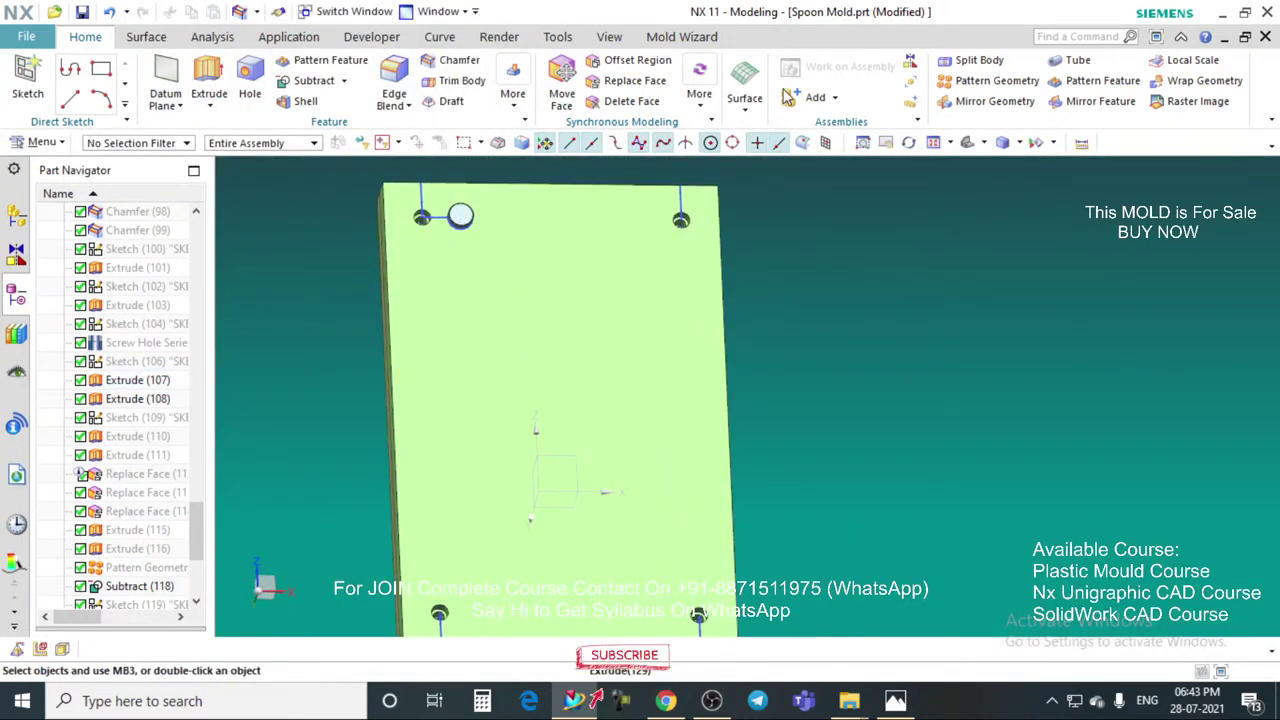
{"action": "left_click", "coordinate": [973, 103]}
{"action": "scroll", "coordinate": [481, 228], "scroll_direction": "up", "scroll_amount": 3}
{"action": "middle_click_drag", "start_coordinate": [647, 358], "coordinate": [697, 398], "text": "shift"}
{"action": "left_click", "coordinate": [509, 238]}
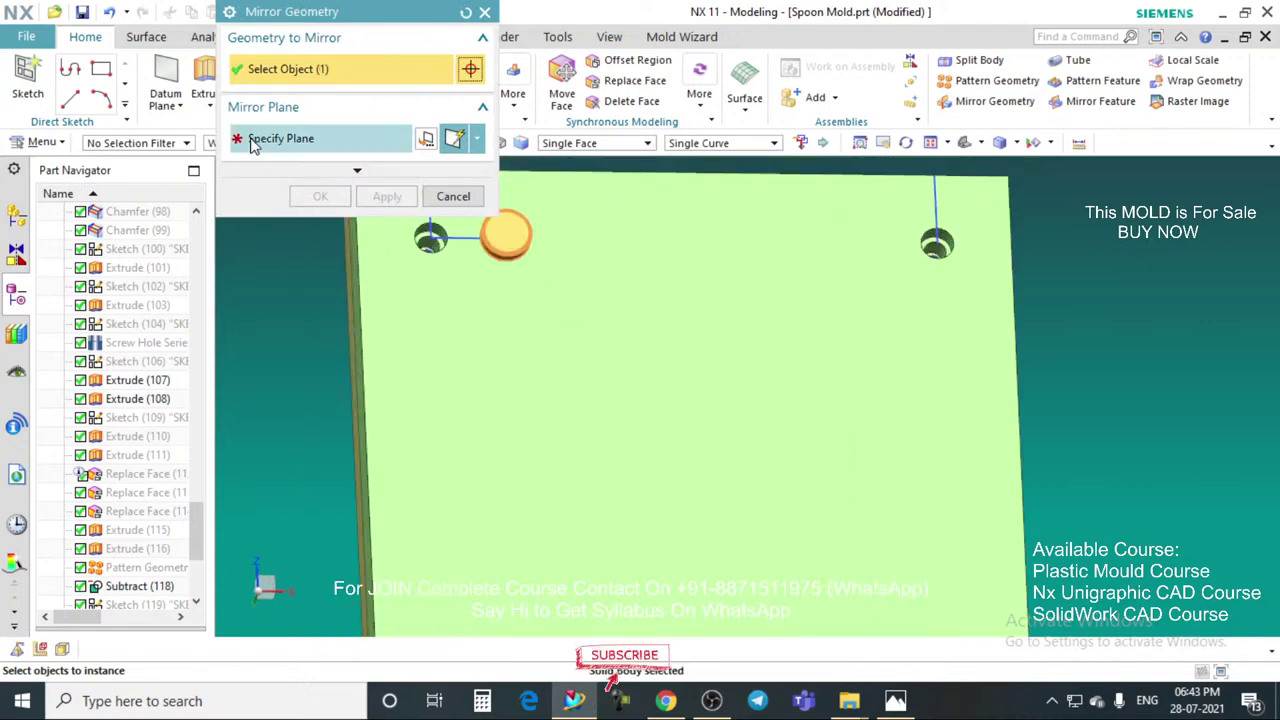
{"action": "left_click", "coordinate": [254, 144]}
{"action": "scroll", "coordinate": [654, 326], "scroll_direction": "down", "scroll_amount": 2}
{"action": "left_click", "coordinate": [640, 606]}
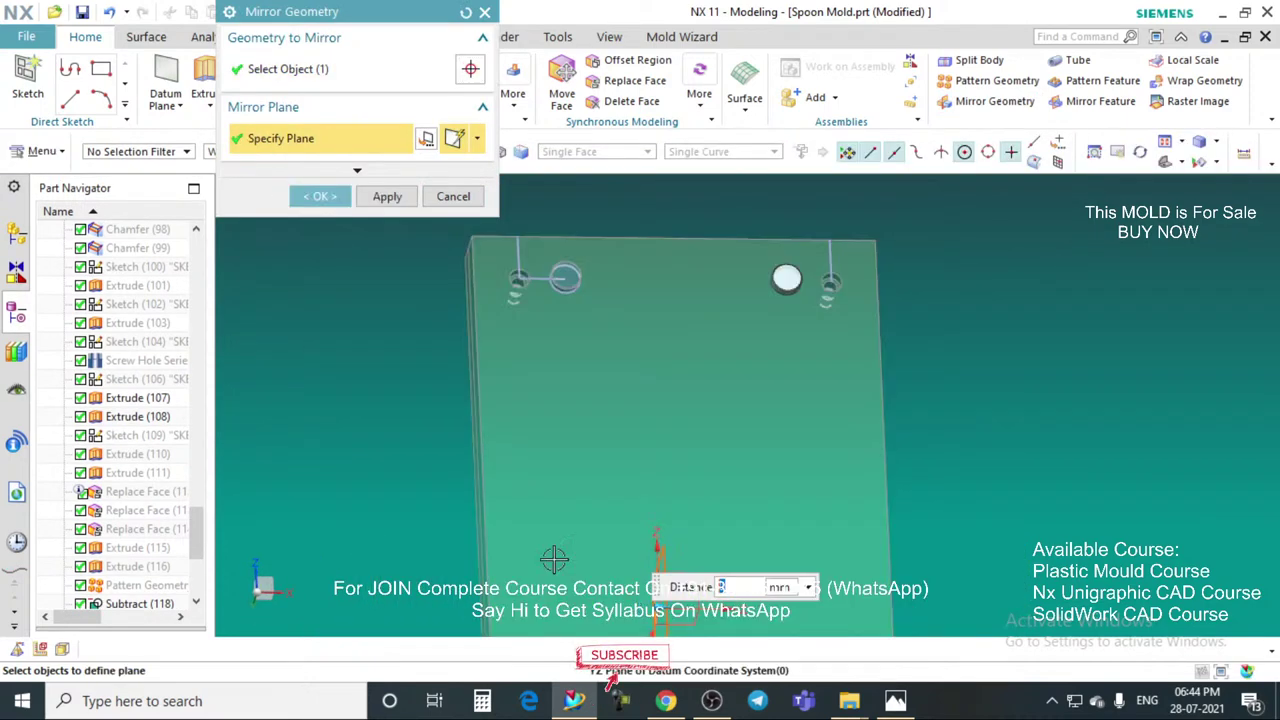
{"action": "left_click", "coordinate": [387, 197]}
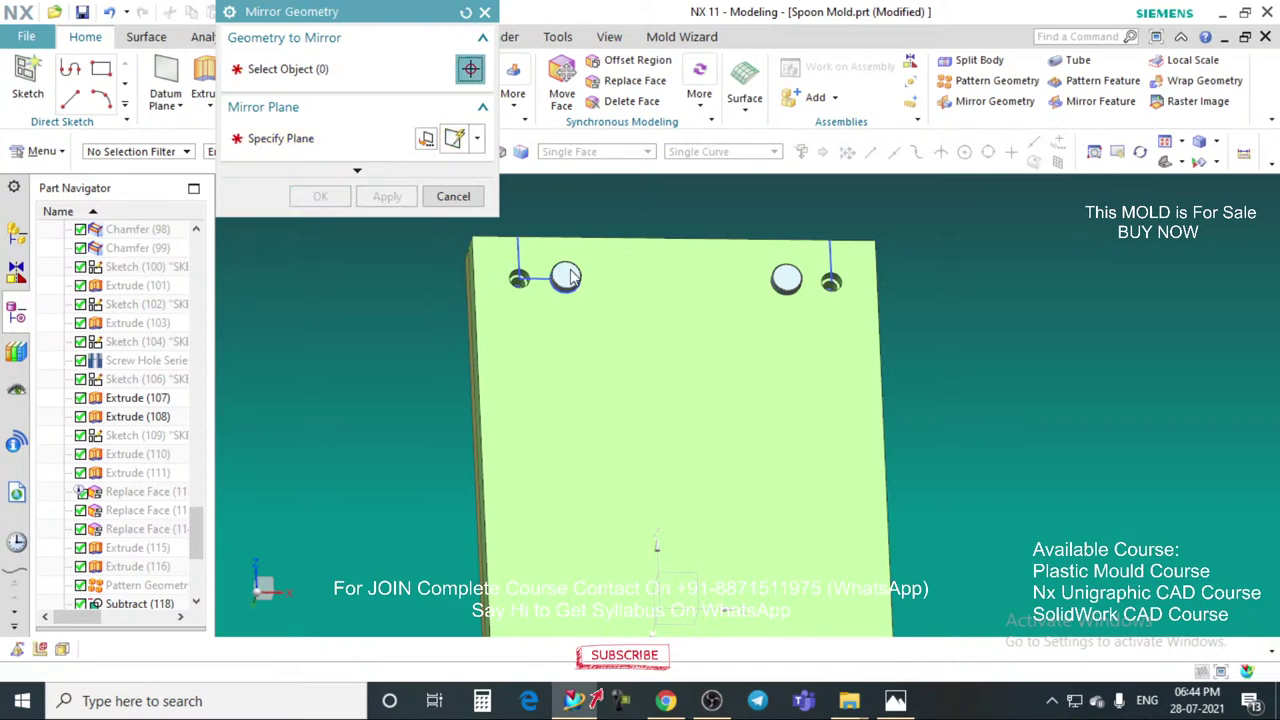
{"action": "left_click", "coordinate": [452, 197]}
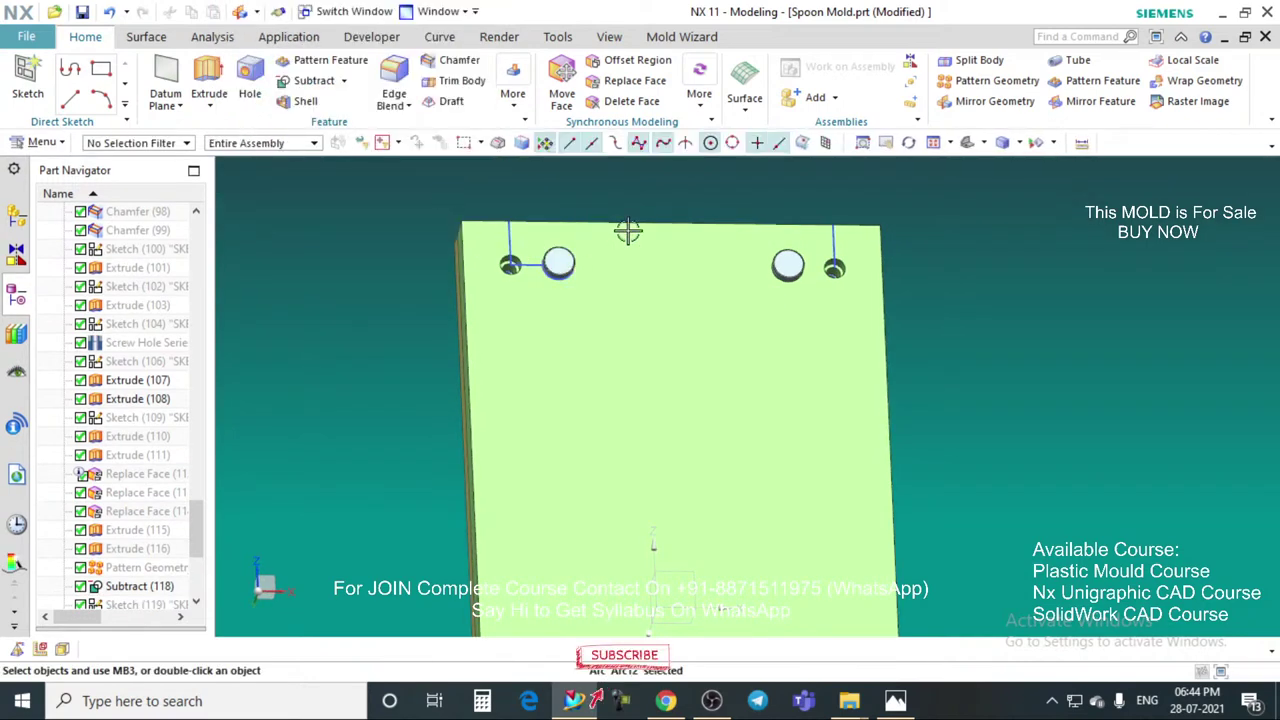
Step: Mirror the two upper round pads across the XY datum plane to the plate's lower end
{"action": "left_click", "coordinate": [988, 103]}
{"action": "scroll", "coordinate": [562, 262], "scroll_direction": "up", "scroll_amount": 2}
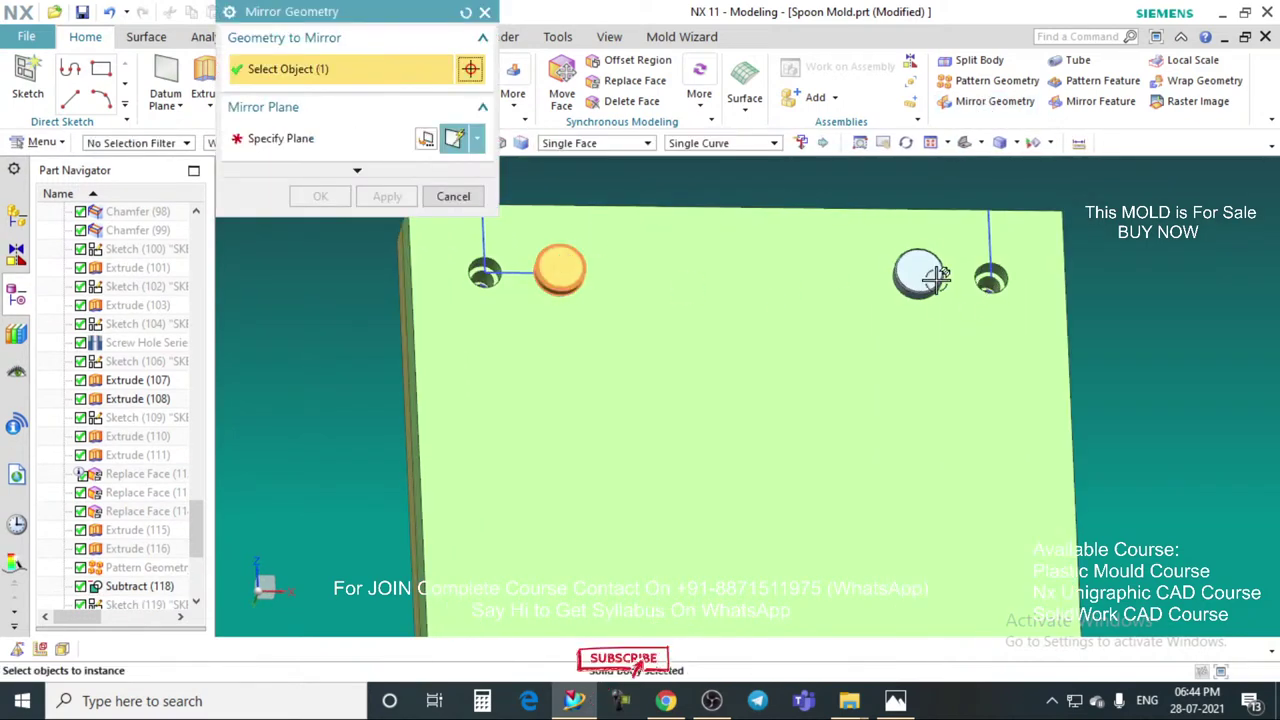
{"action": "left_click", "coordinate": [300, 140]}
{"action": "scroll", "coordinate": [657, 293], "scroll_direction": "down", "scroll_amount": 5}
{"action": "scroll", "coordinate": [713, 480], "scroll_direction": "up", "scroll_amount": 2}
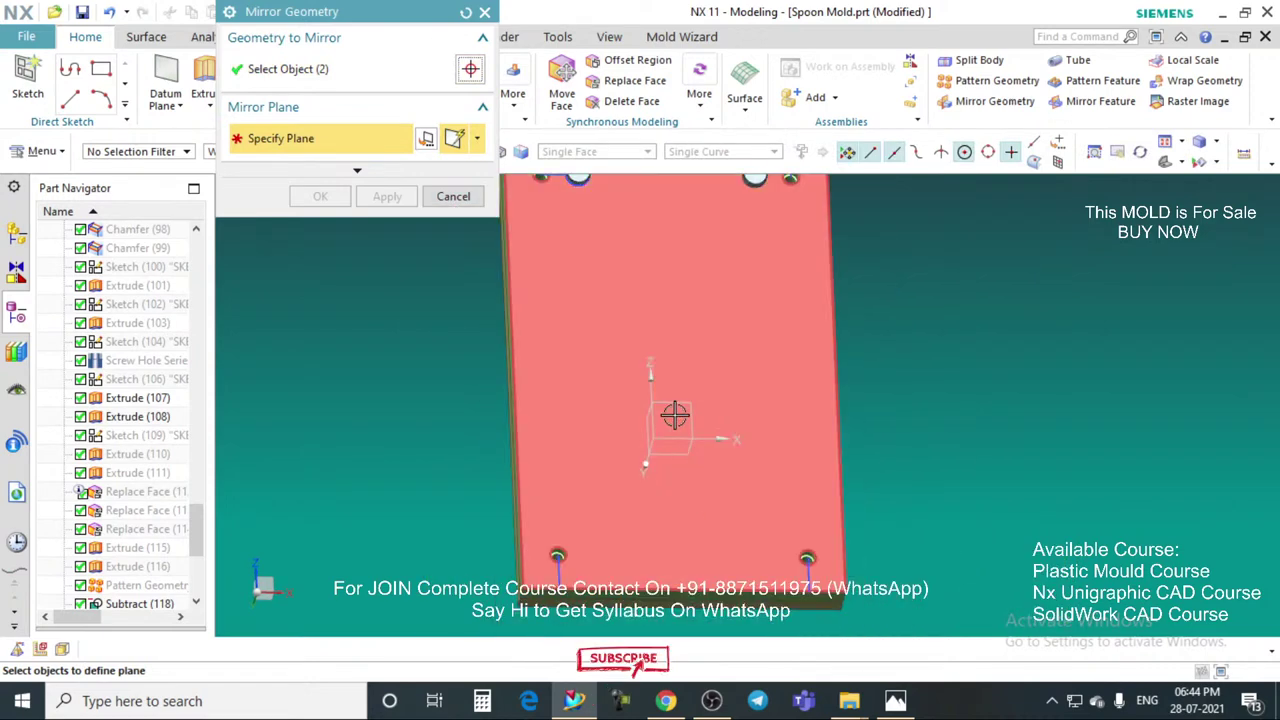
{"action": "left_click", "coordinate": [665, 453]}
{"action": "left_click", "coordinate": [318, 198]}
{"action": "middle_click_drag", "start_coordinate": [680, 420], "coordinate": [657, 354]}
{"action": "scroll", "coordinate": [657, 345], "scroll_direction": "up", "scroll_amount": 3}
{"action": "scroll", "coordinate": [631, 310], "scroll_direction": "down", "scroll_amount": 2}
{"action": "middle_click_drag", "start_coordinate": [631, 310], "coordinate": [635, 321]}
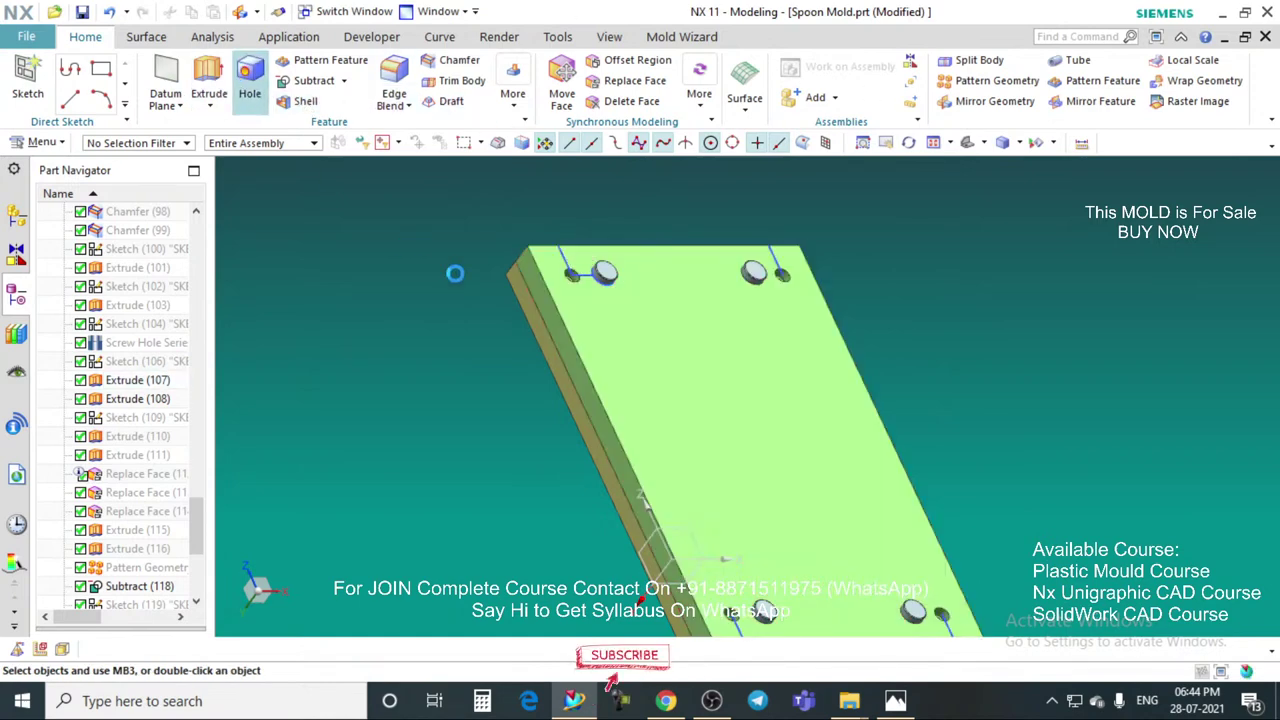
{"action": "scroll", "coordinate": [595, 266], "scroll_direction": "up", "scroll_amount": 5}
{"action": "scroll", "coordinate": [625, 271], "scroll_direction": "down", "scroll_amount": 1}
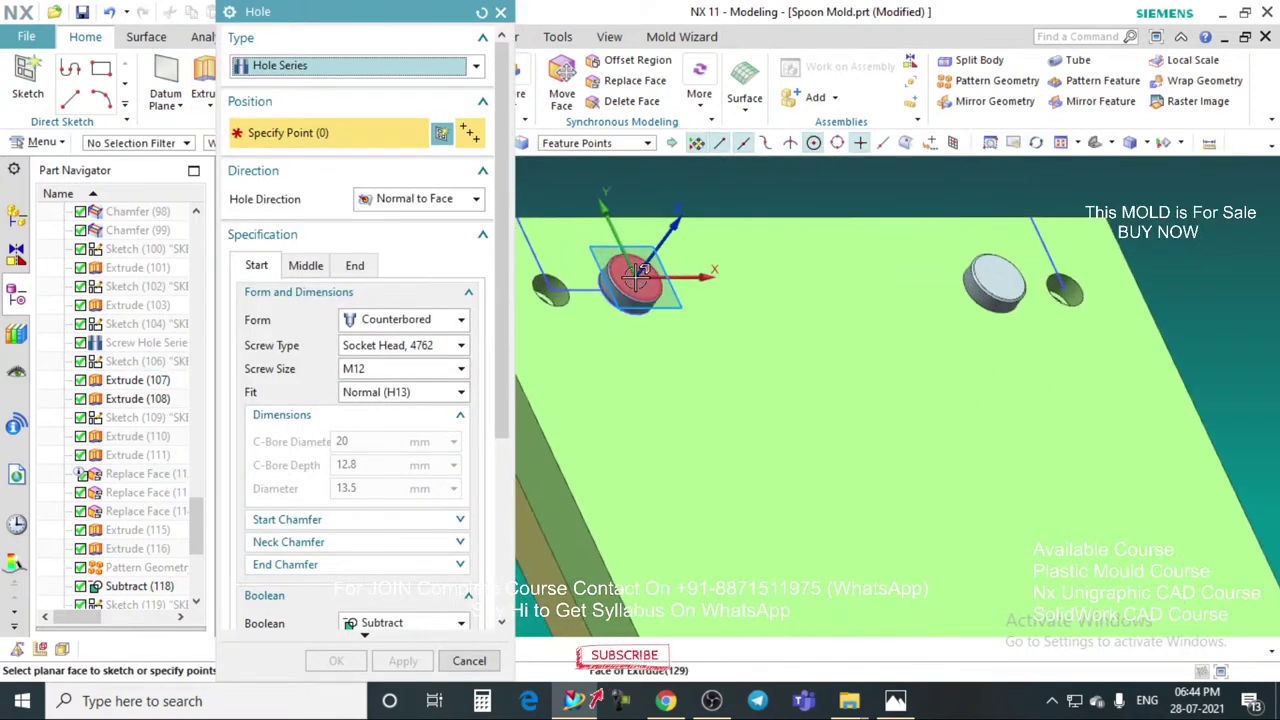
{"action": "scroll", "coordinate": [622, 357], "scroll_direction": "down", "scroll_amount": 2}
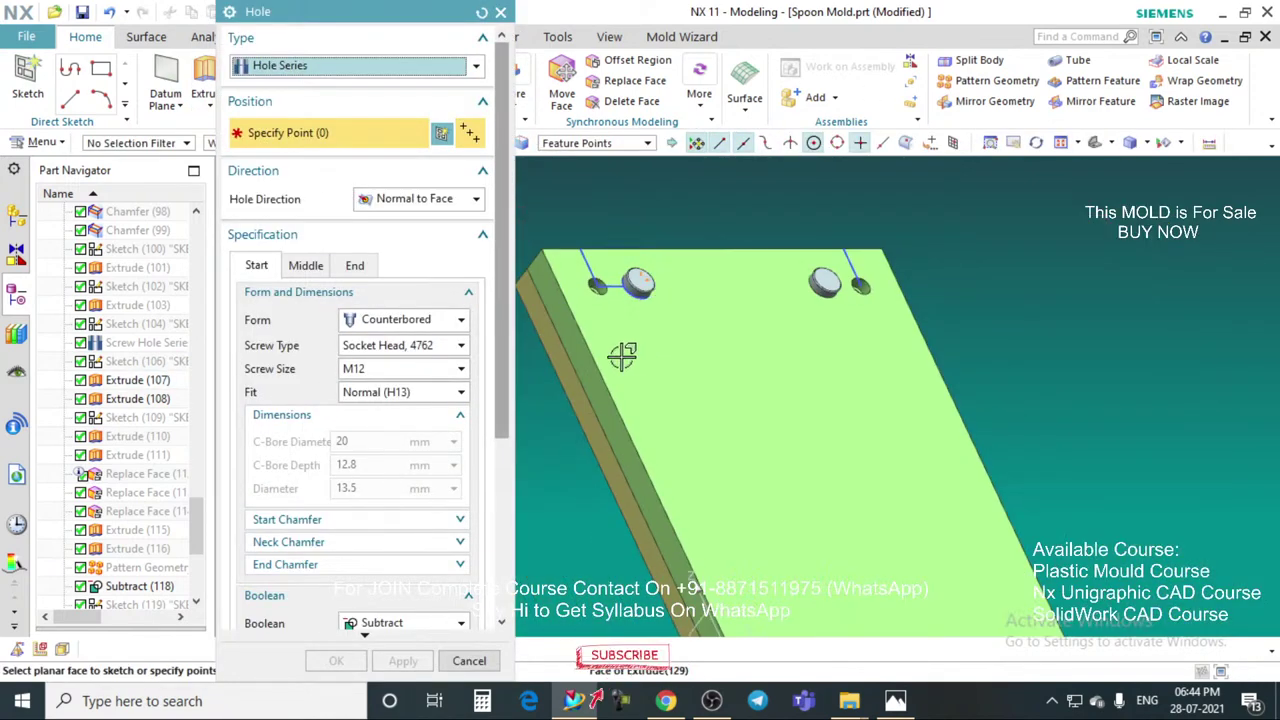
{"action": "left_click", "coordinate": [469, 661]}
Step: Hide the second ejector plate behind the one carrying the round pads
{"action": "key", "text": "ctrl+shift+i"}
{"action": "scroll", "coordinate": [570, 460], "scroll_direction": "up", "scroll_amount": 2}
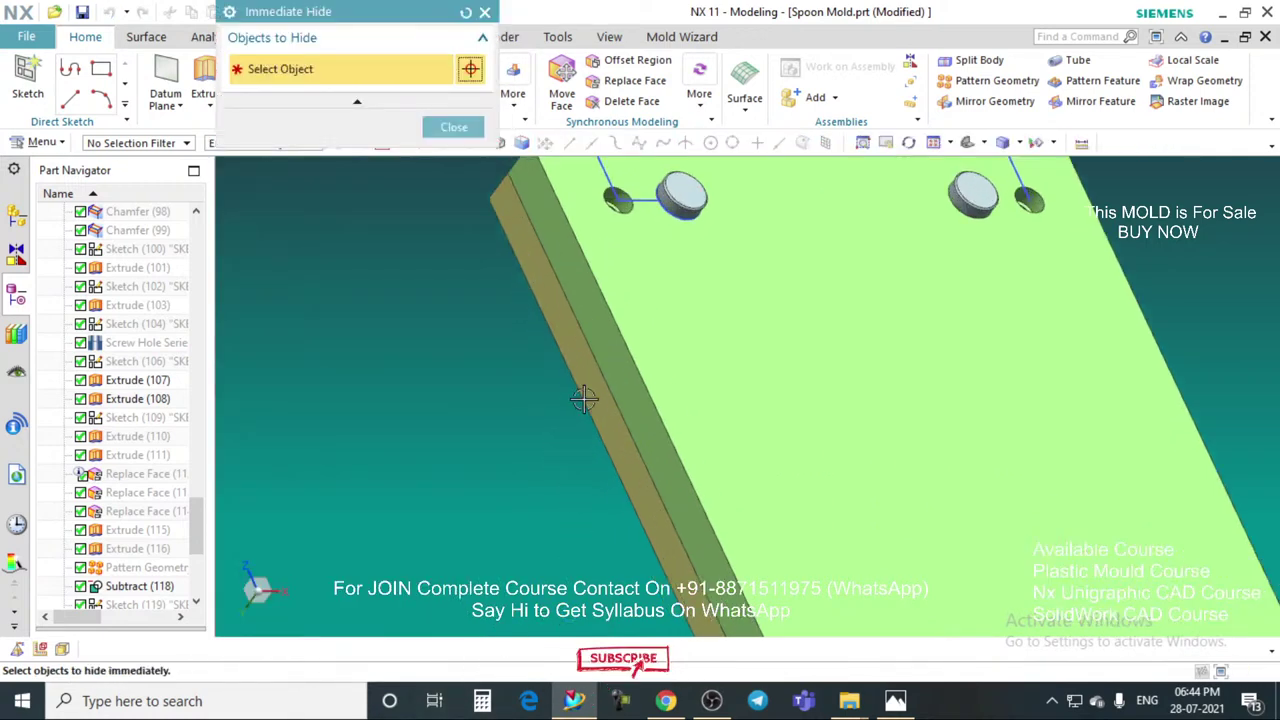
{"action": "left_click", "coordinate": [584, 400]}
{"action": "left_click", "coordinate": [448, 127]}
Step: Add a countersunk Hole Series for an M8 socket flat head screw at the centre of the upper-left pad
{"action": "middle_click_drag", "start_coordinate": [679, 261], "coordinate": [665, 284], "text": "shift"}
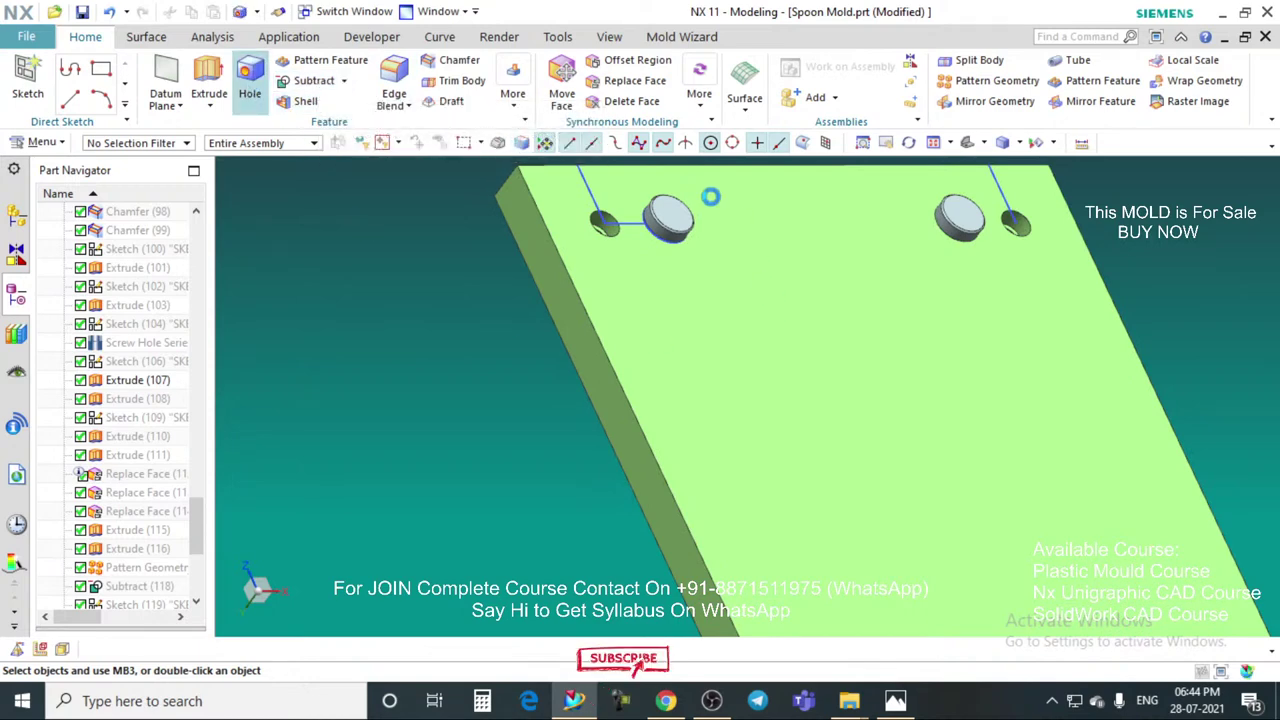
{"action": "scroll", "coordinate": [699, 199], "scroll_direction": "up", "scroll_amount": 3}
{"action": "left_click", "coordinate": [651, 223]}
{"action": "left_click", "coordinate": [395, 320]}
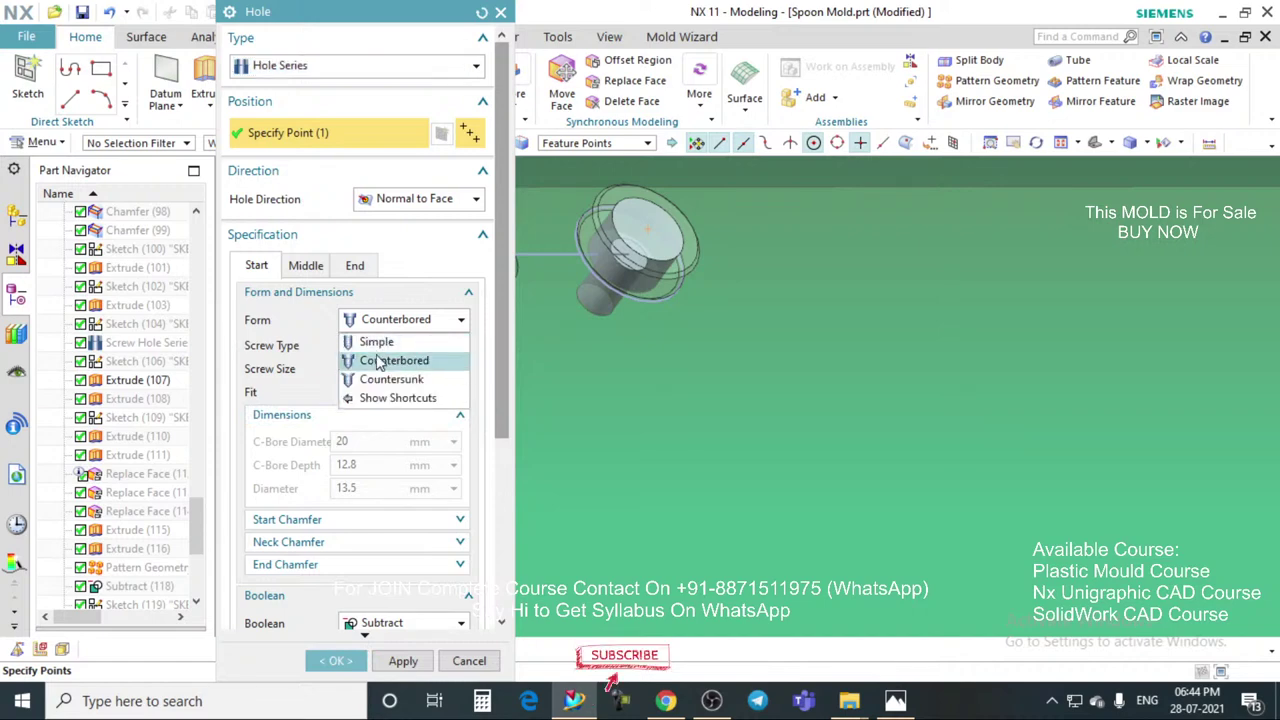
{"action": "left_click", "coordinate": [390, 379]}
{"action": "scroll", "coordinate": [656, 280], "scroll_direction": "down", "scroll_amount": 2}
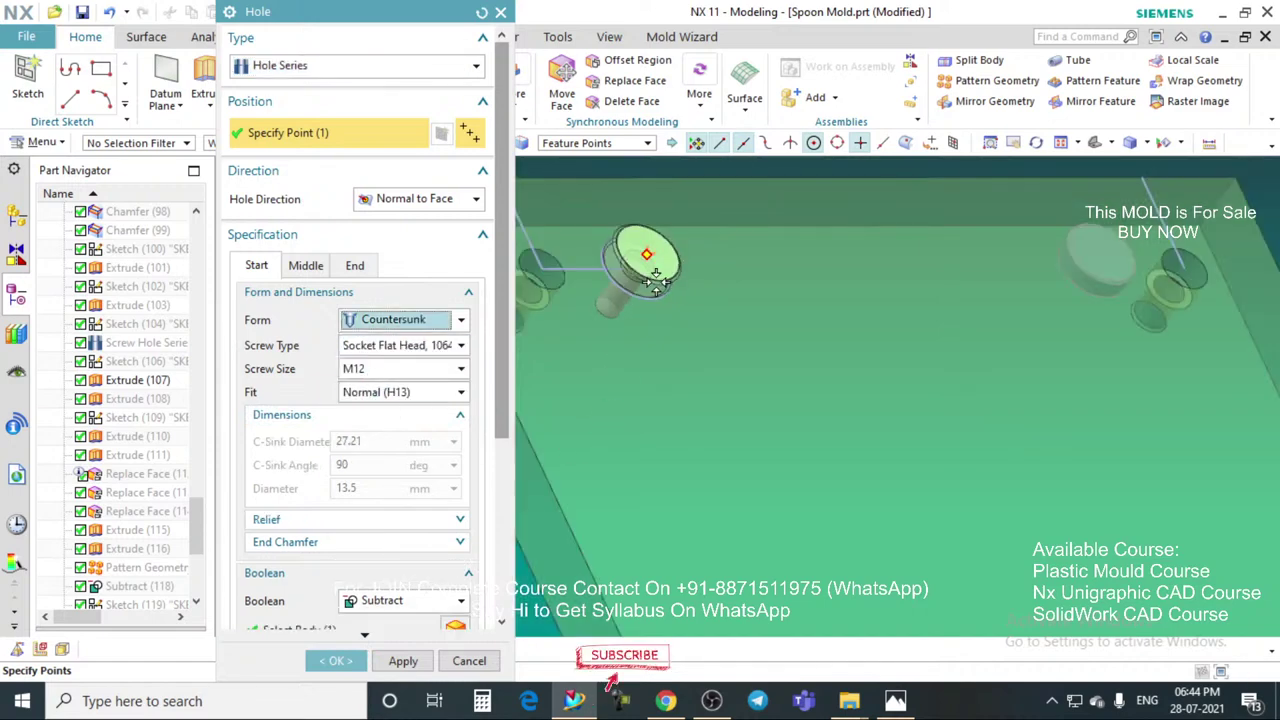
{"action": "left_click", "coordinate": [374, 370]}
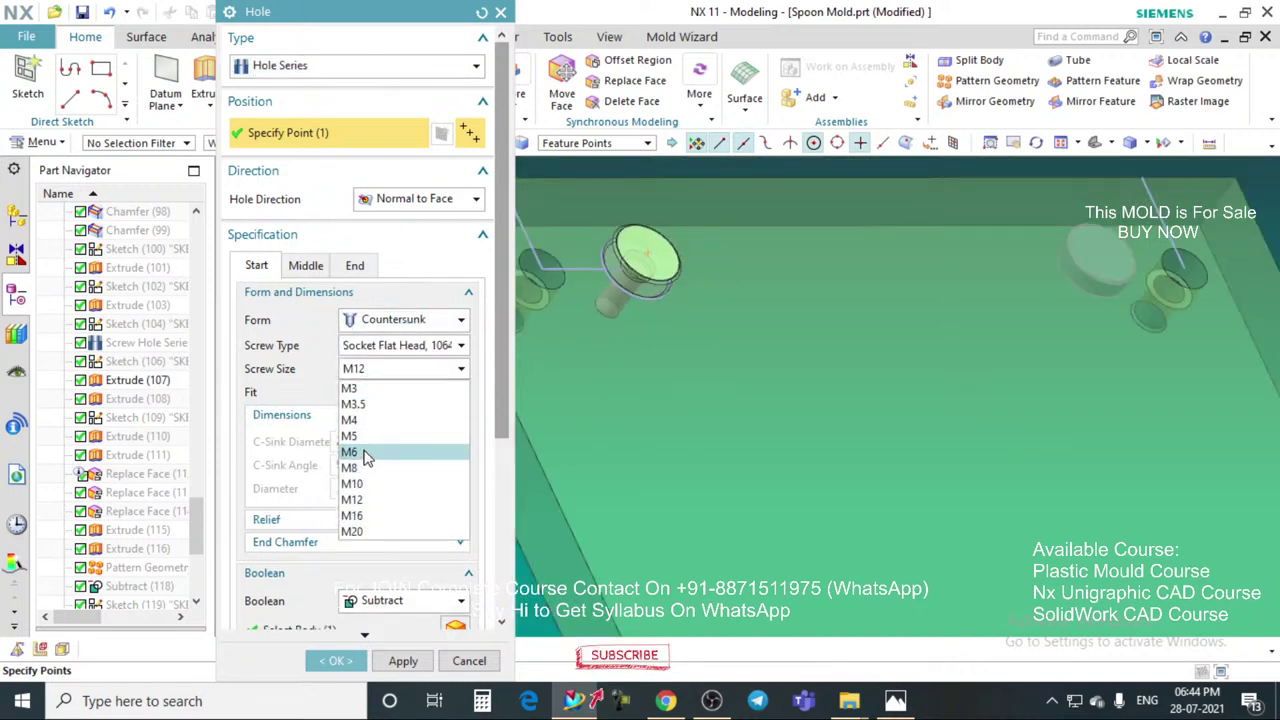
{"action": "left_click", "coordinate": [366, 453]}
{"action": "left_click", "coordinate": [392, 369]}
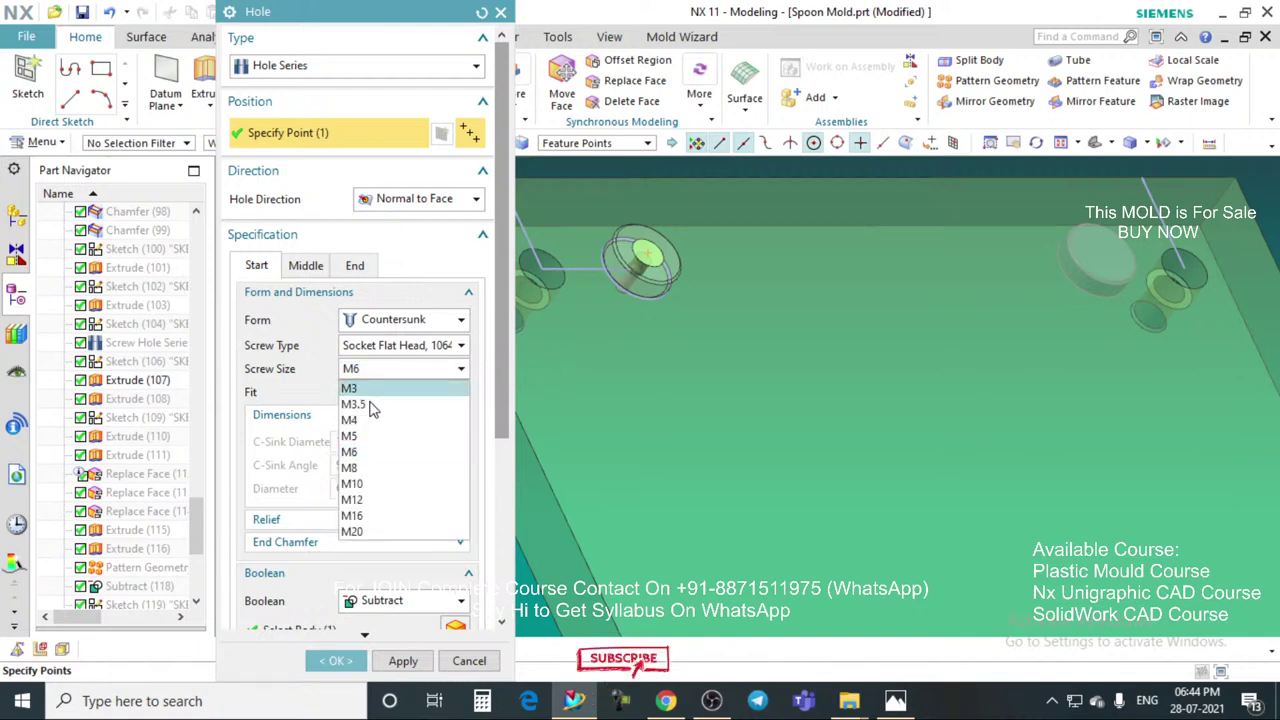
{"action": "left_click", "coordinate": [350, 469]}
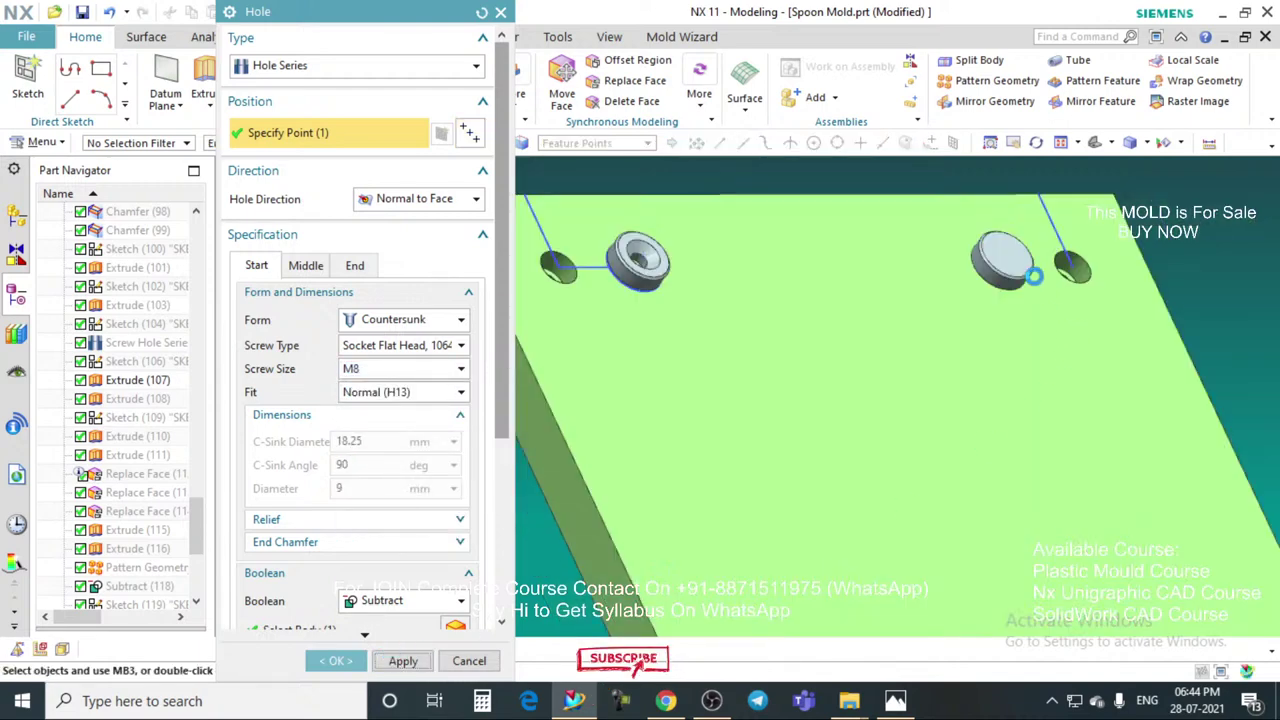
Step: Add the same M8 countersunk screw hole at the centre of each of the three mirrored pads
{"action": "scroll", "coordinate": [1025, 205], "scroll_direction": "up", "scroll_amount": 5}
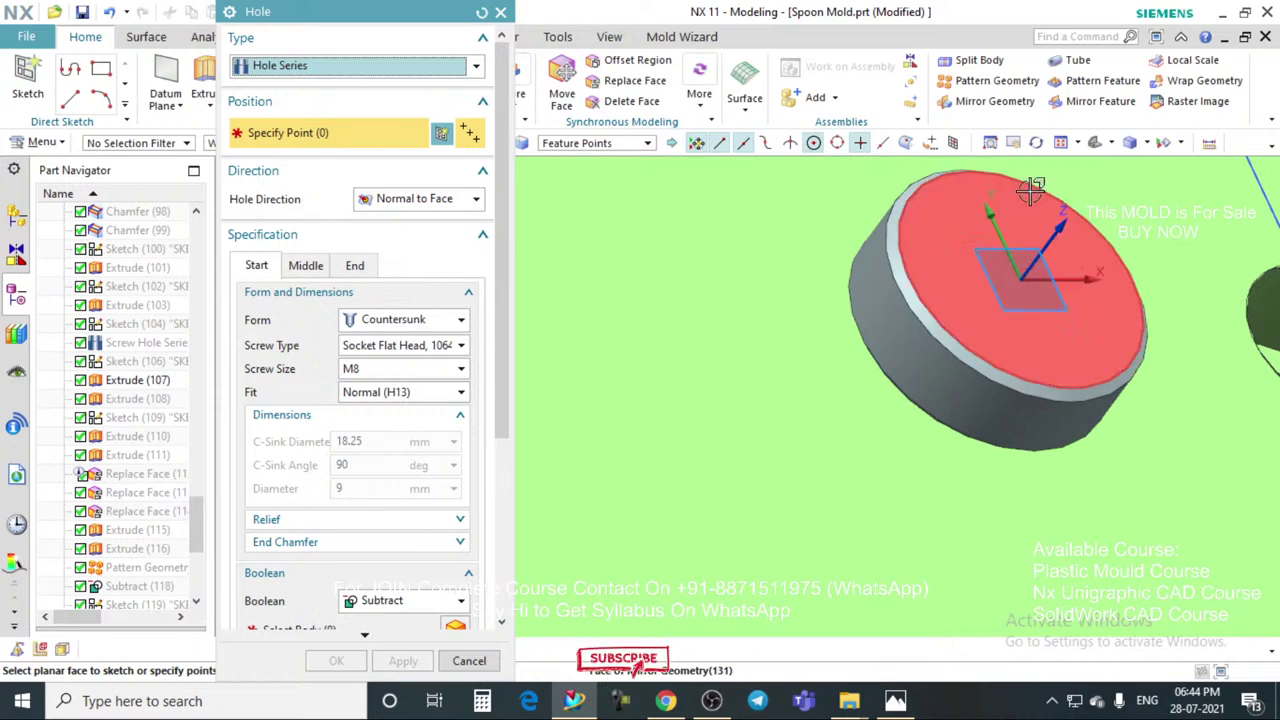
{"action": "left_click", "coordinate": [1034, 189]}
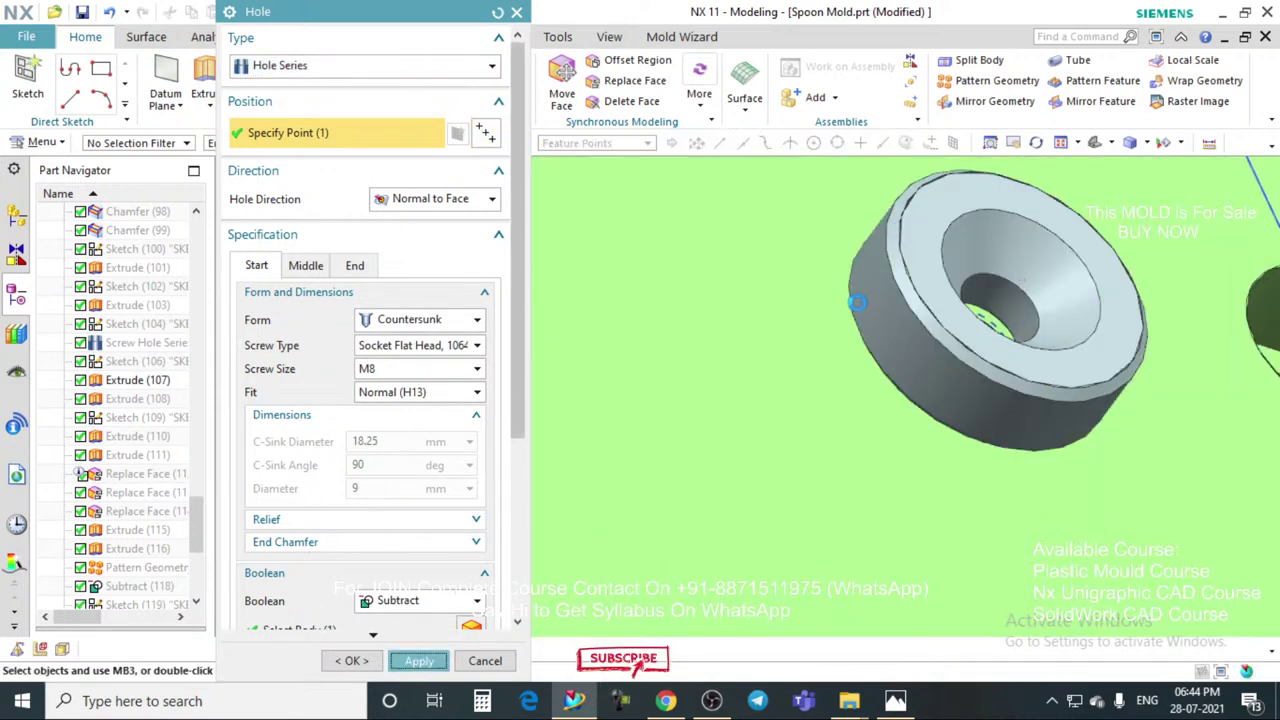
{"action": "scroll", "coordinate": [868, 300], "scroll_direction": "down", "scroll_amount": 8}
{"action": "scroll", "coordinate": [876, 350], "scroll_direction": "up", "scroll_amount": 7}
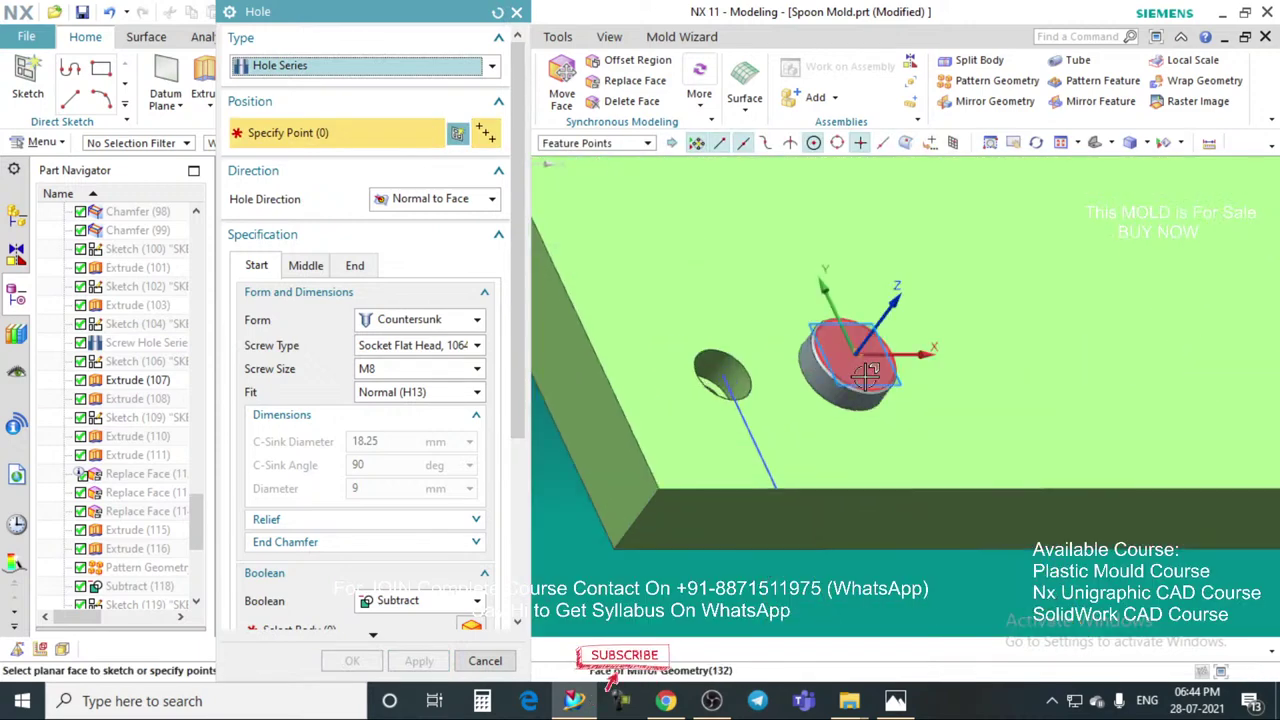
{"action": "scroll", "coordinate": [866, 373], "scroll_direction": "up", "scroll_amount": 4}
{"action": "left_click", "coordinate": [851, 334]}
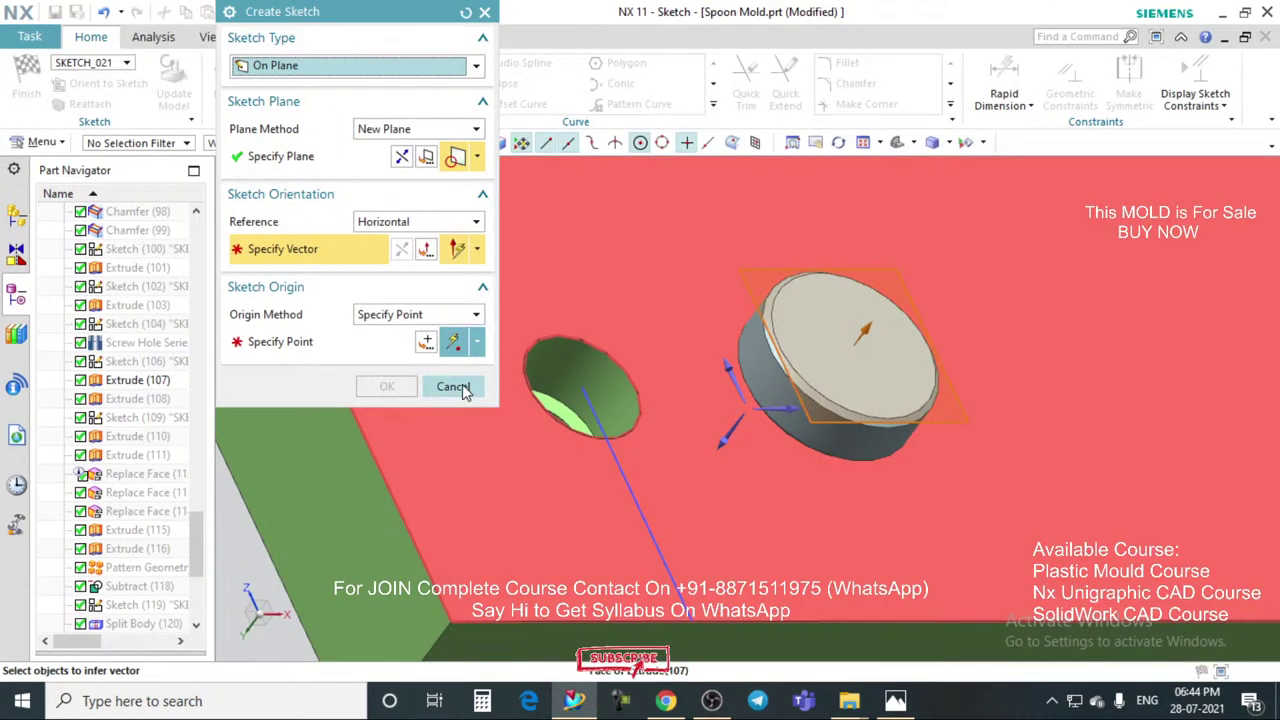
{"action": "left_click", "coordinate": [464, 390]}
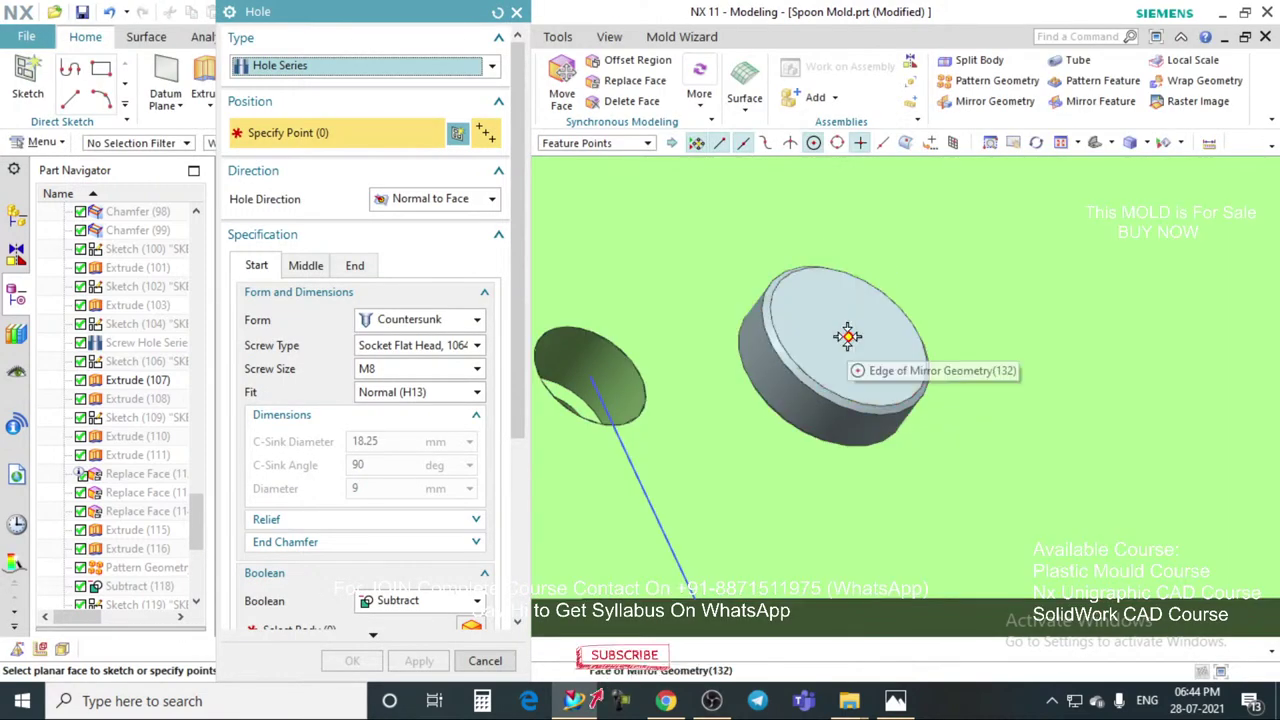
{"action": "left_click", "coordinate": [846, 336]}
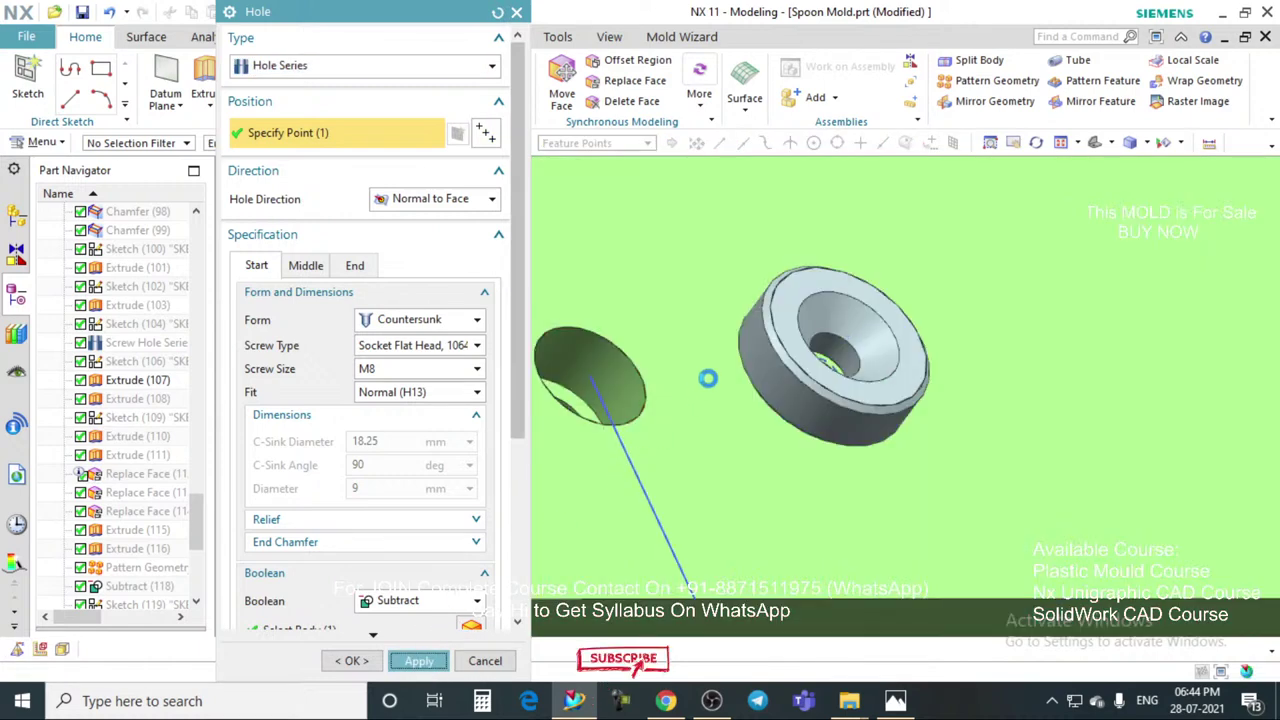
{"action": "scroll", "coordinate": [711, 382], "scroll_direction": "down", "scroll_amount": 10}
{"action": "scroll", "coordinate": [742, 373], "scroll_direction": "up", "scroll_amount": 9}
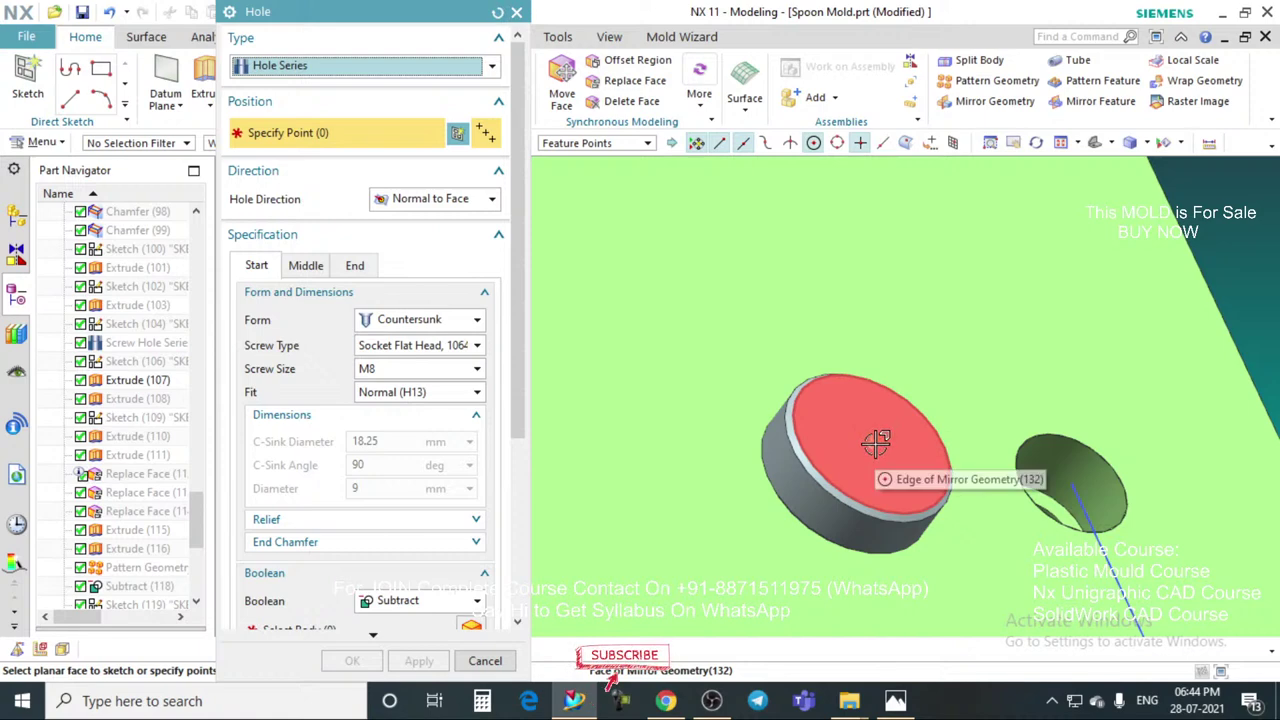
{"action": "left_click", "coordinate": [870, 445]}
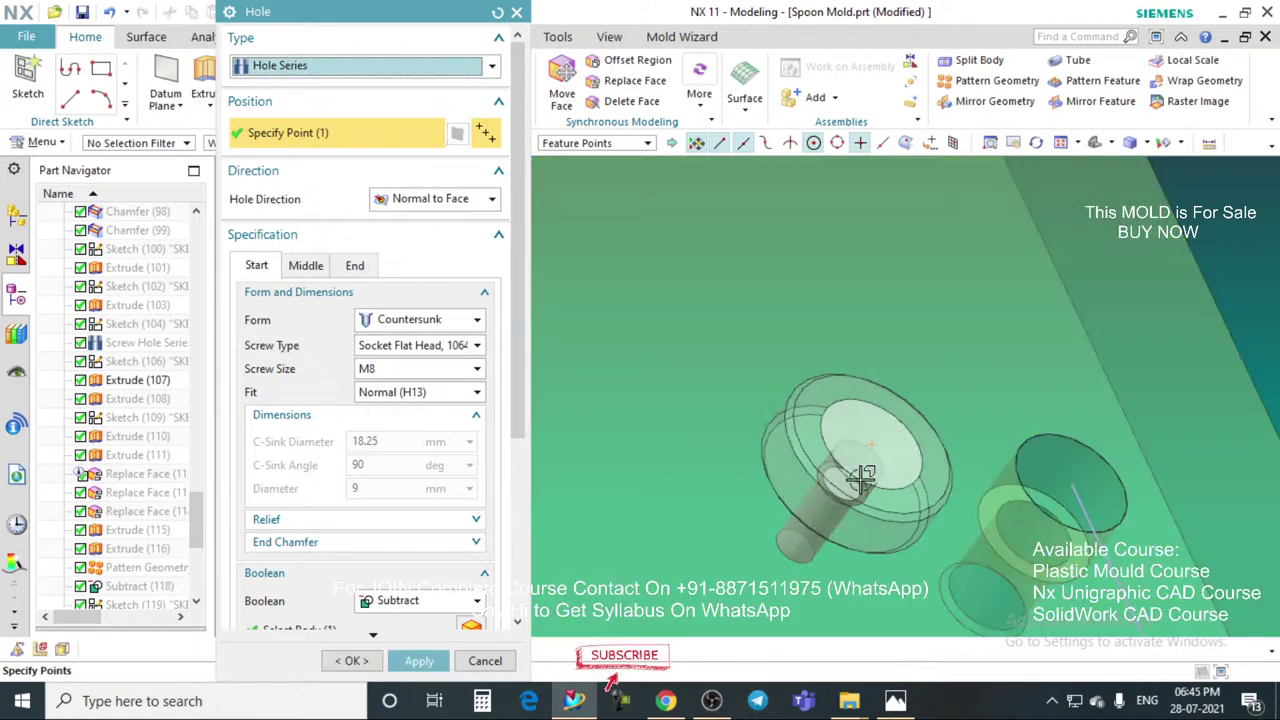
{"action": "left_click", "coordinate": [352, 661]}
Step: Hide the orange core plate, yellow backing plate, both blue spacer blocks and brown bottom plate, and swap the shown and hidden bodies
{"action": "middle_click_drag", "start_coordinate": [788, 264], "coordinate": [734, 243]}
{"action": "scroll", "coordinate": [734, 243], "scroll_direction": "up", "scroll_amount": 2}
{"action": "middle_click_drag", "start_coordinate": [799, 302], "coordinate": [698, 333]}
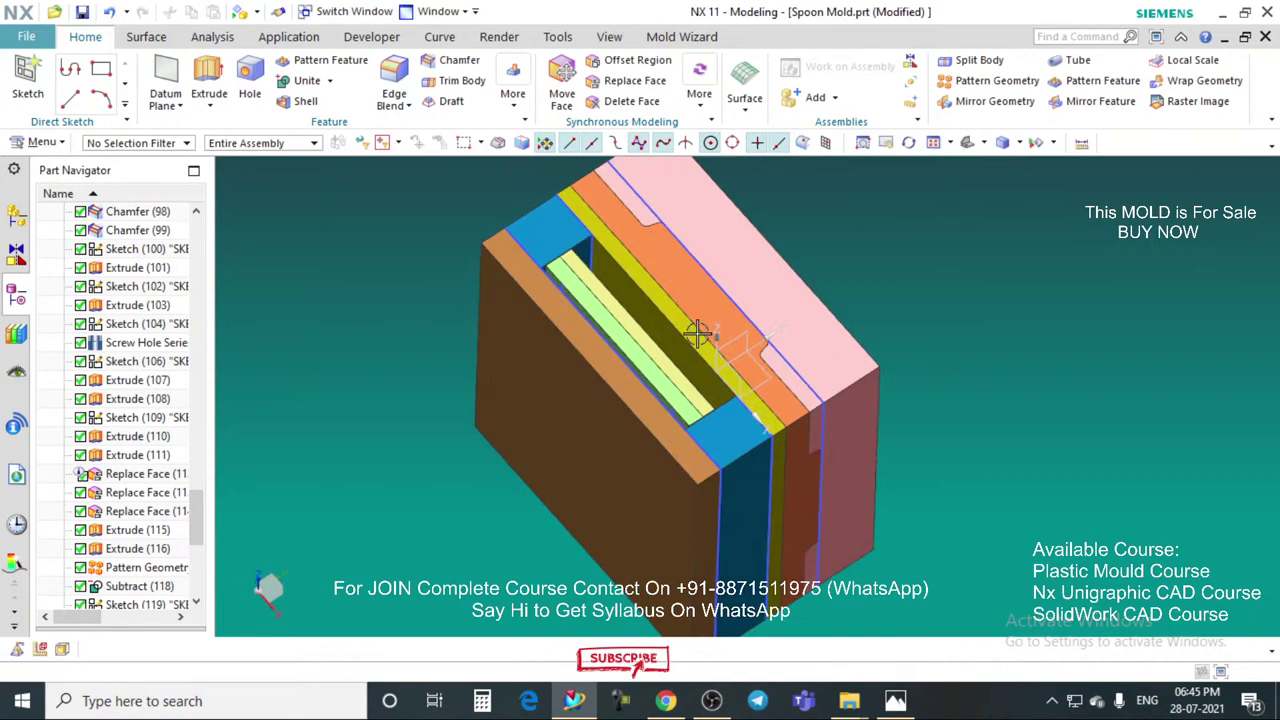
{"action": "key", "text": "ctrl+shift+i"}
{"action": "scroll", "coordinate": [683, 259], "scroll_direction": "up", "scroll_amount": 2}
{"action": "left_click", "coordinate": [680, 261]}
{"action": "left_click", "coordinate": [623, 289]}
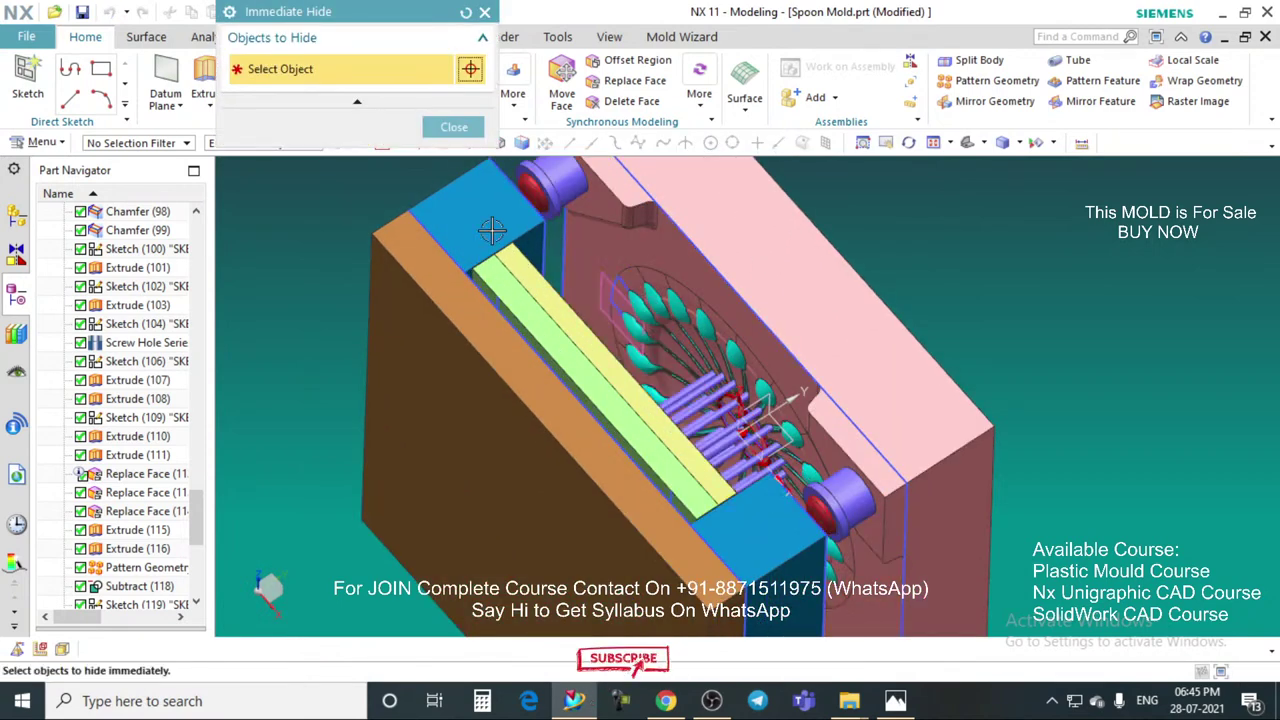
{"action": "left_click", "coordinate": [500, 246]}
{"action": "left_click", "coordinate": [493, 417]}
{"action": "left_click", "coordinate": [770, 548]}
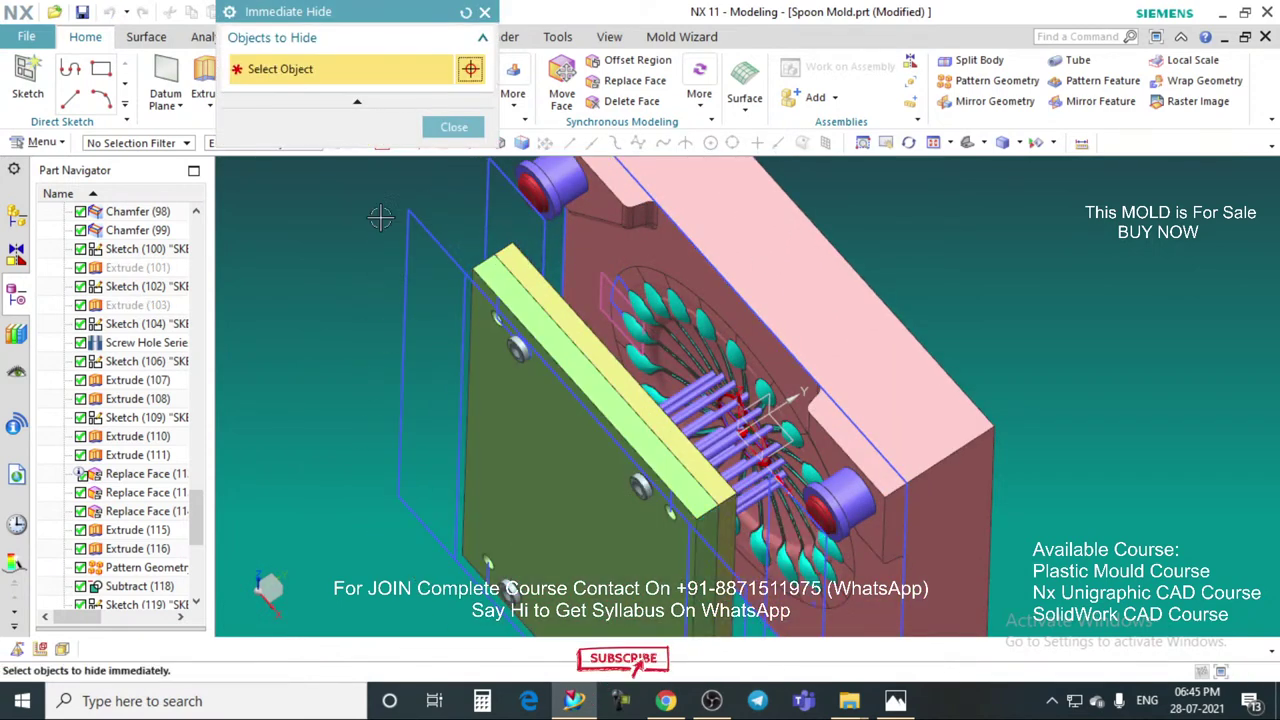
{"action": "left_click", "coordinate": [445, 131]}
{"action": "middle_click_drag", "start_coordinate": [650, 366], "coordinate": [903, 231]}
{"action": "scroll", "coordinate": [834, 289], "scroll_direction": "up", "scroll_amount": 5}
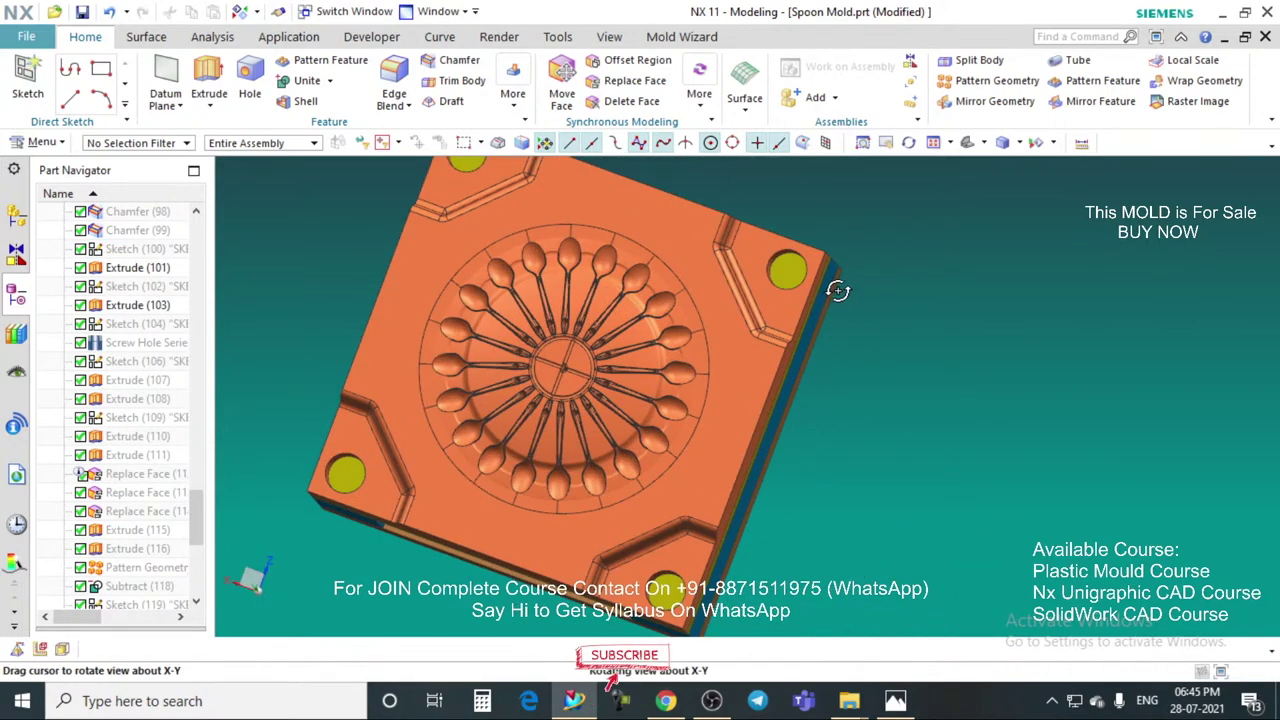
{"action": "scroll", "coordinate": [807, 225], "scroll_direction": "up", "scroll_amount": 2}
{"action": "middle_click_drag", "start_coordinate": [805, 228], "coordinate": [696, 322]}
{"action": "scroll", "coordinate": [696, 322], "scroll_direction": "up", "scroll_amount": 4}
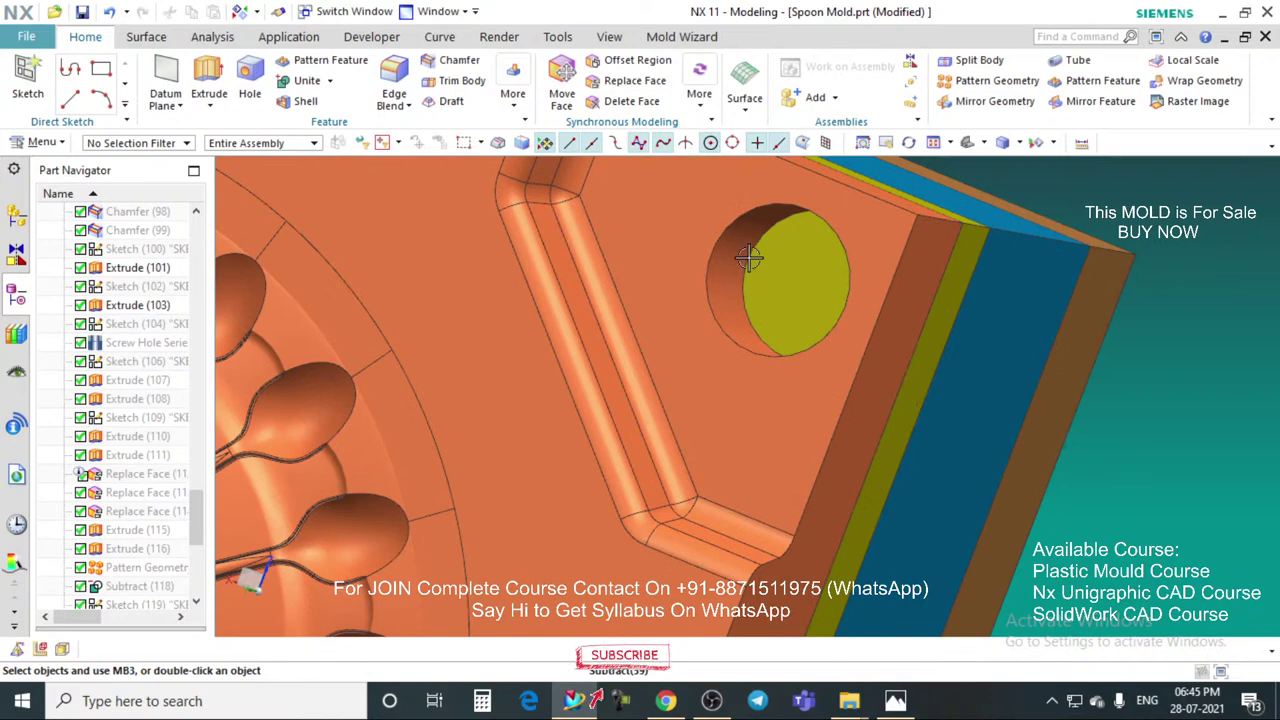
{"action": "scroll", "coordinate": [748, 258], "scroll_direction": "down", "scroll_amount": 5}
{"action": "middle_click_drag", "start_coordinate": [771, 271], "coordinate": [769, 311]}
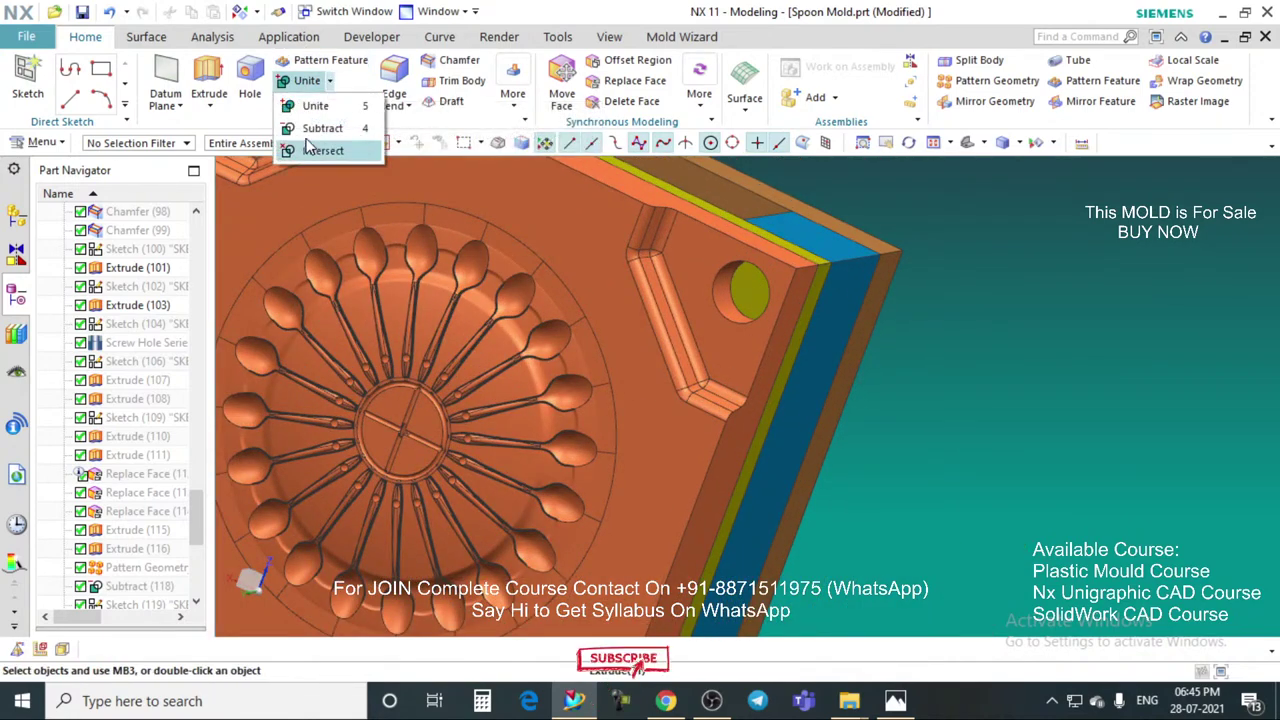
{"action": "left_click", "coordinate": [322, 128]}
{"action": "scroll", "coordinate": [728, 288], "scroll_direction": "up", "scroll_amount": 5}
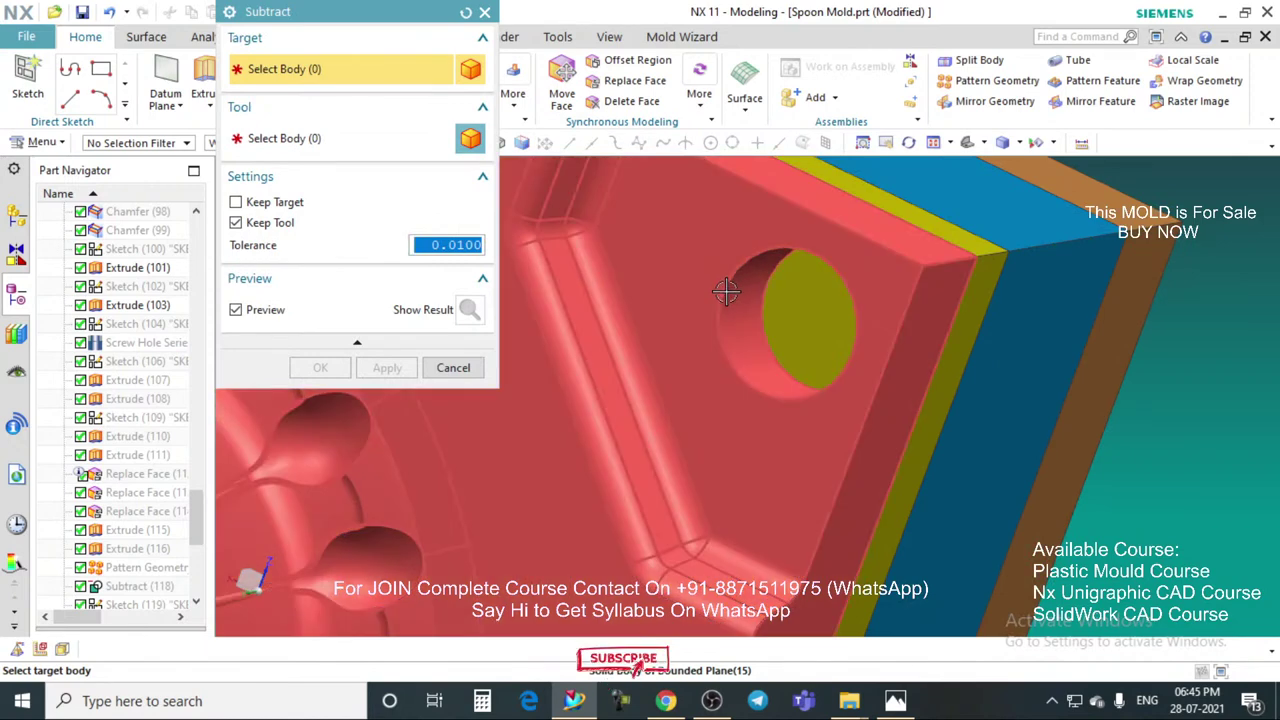
{"action": "left_click_drag", "start_coordinate": [405, 8], "coordinate": [396, 84]}
{"action": "left_click", "coordinate": [461, 88]}
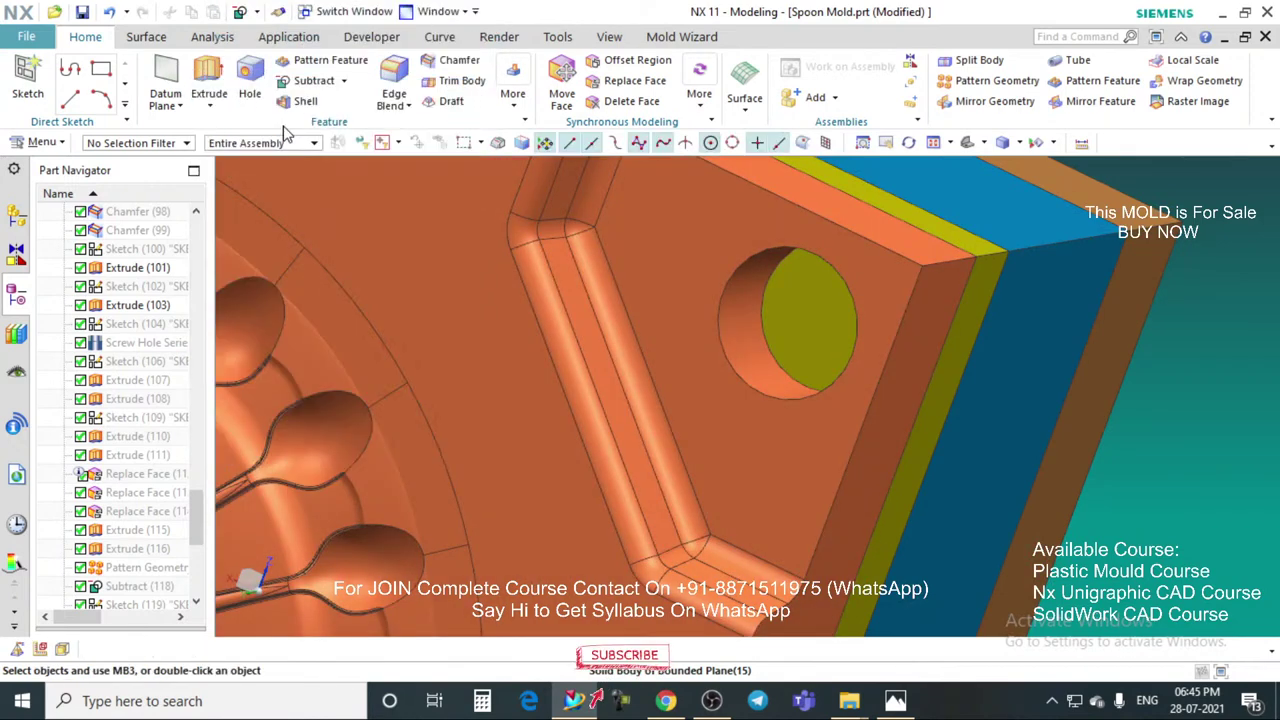
Step: Start extruding the edge of one corner guide hole in the orange core plate to 375 mm through the plates behind it
{"action": "left_click", "coordinate": [208, 78]}
{"action": "scroll", "coordinate": [727, 297], "scroll_direction": "up", "scroll_amount": 3}
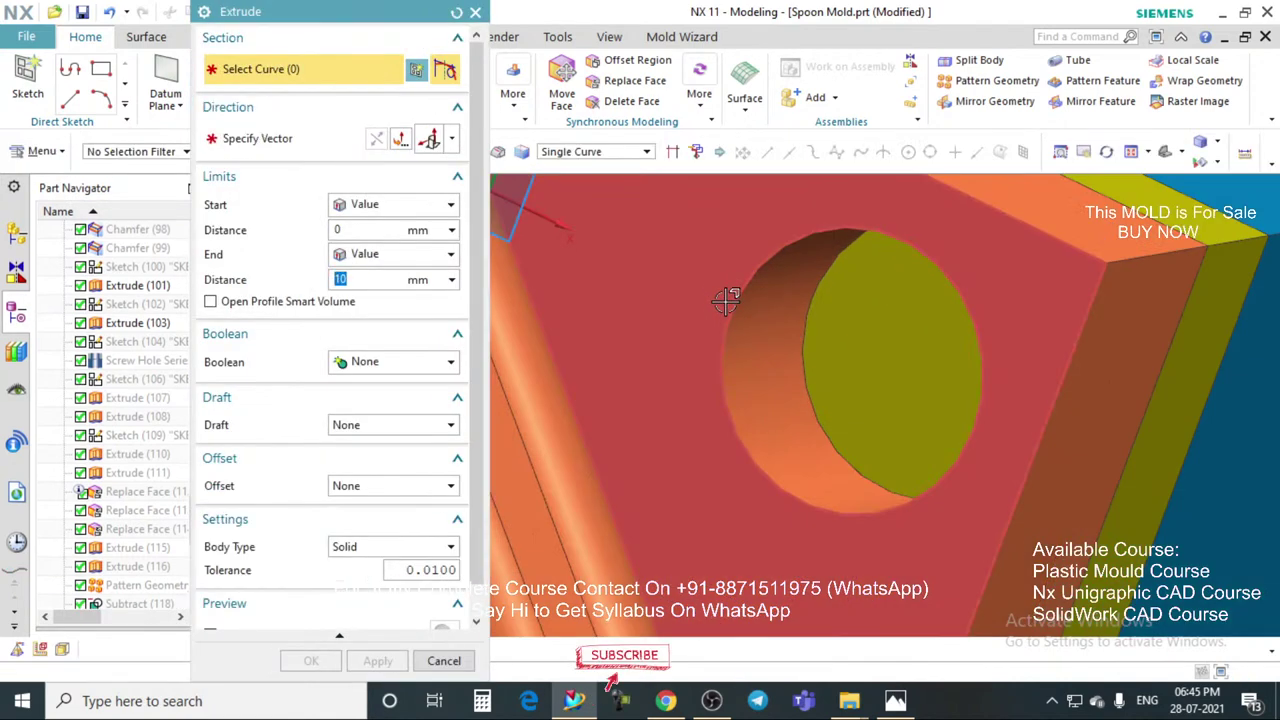
{"action": "left_click", "coordinate": [727, 318]}
{"action": "middle_click_drag", "start_coordinate": [729, 323], "coordinate": [861, 347]}
{"action": "left_click_drag", "start_coordinate": [861, 349], "coordinate": [1100, 296]}
{"action": "scroll", "coordinate": [1098, 296], "scroll_direction": "down", "scroll_amount": 5}
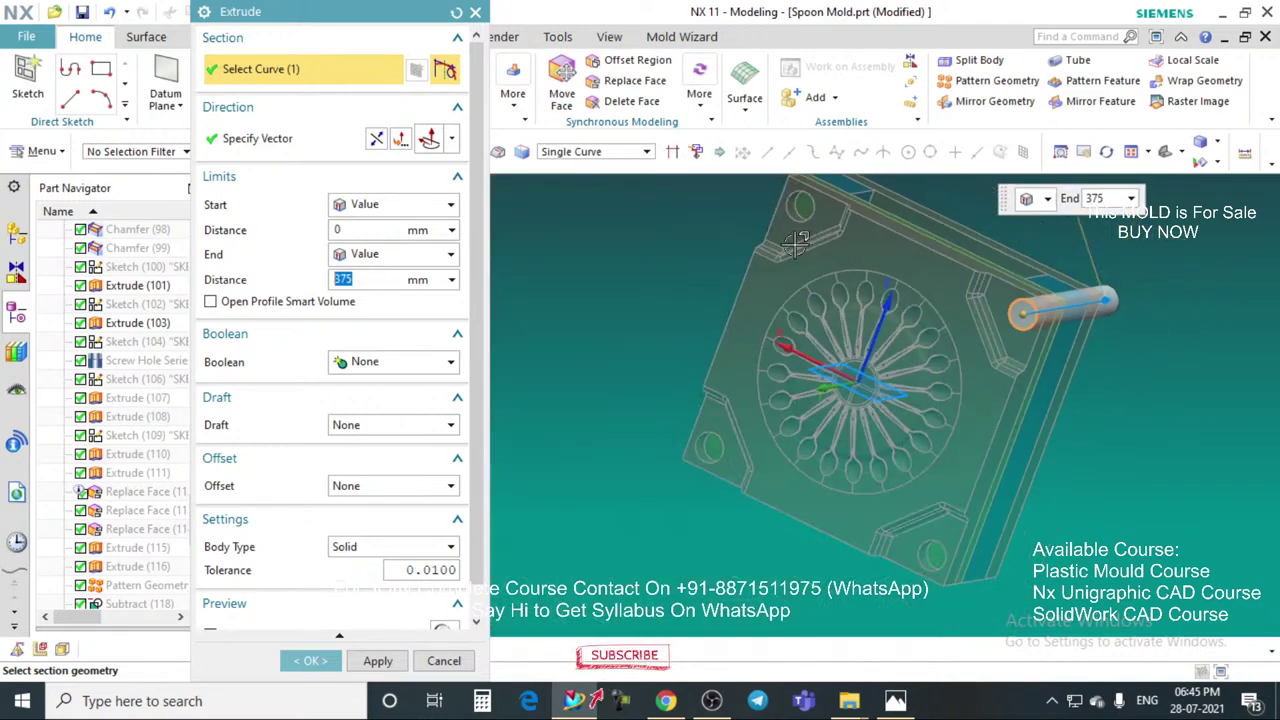
Step: Add the edges of the other three corner guide holes to the 375 mm extrusion and create the four cylinders
{"action": "scroll", "coordinate": [822, 258], "scroll_direction": "up", "scroll_amount": 2}
{"action": "scroll", "coordinate": [781, 285], "scroll_direction": "up", "scroll_amount": 4}
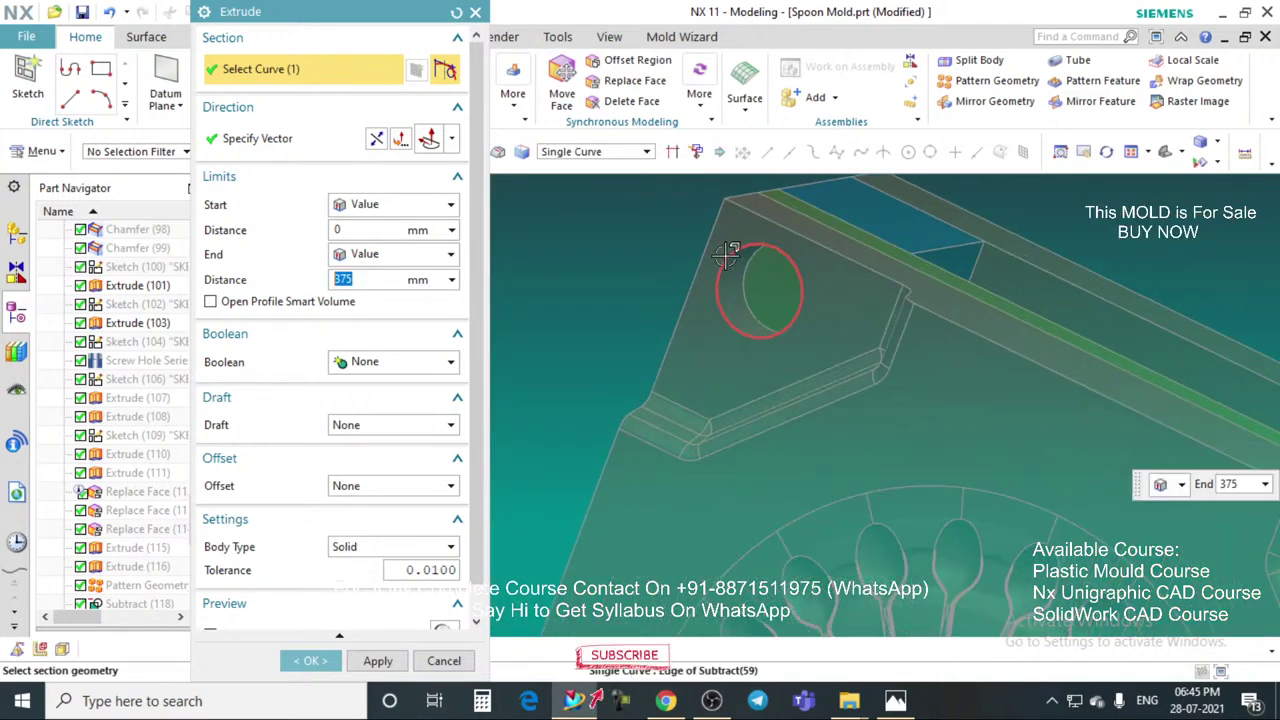
{"action": "left_click", "coordinate": [737, 282]}
{"action": "scroll", "coordinate": [770, 278], "scroll_direction": "down", "scroll_amount": 4}
{"action": "scroll", "coordinate": [676, 445], "scroll_direction": "up", "scroll_amount": 7}
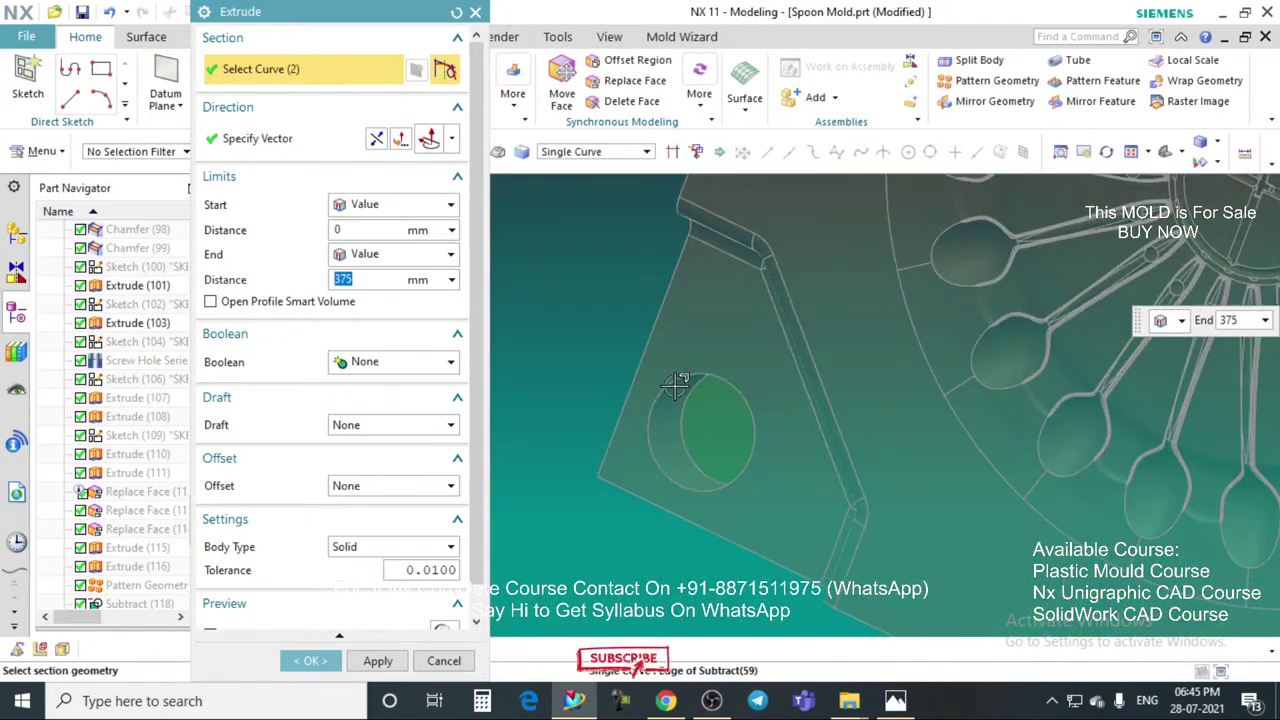
{"action": "left_click", "coordinate": [668, 379]}
{"action": "left_click", "coordinate": [668, 378]}
{"action": "scroll", "coordinate": [668, 378], "scroll_direction": "down", "scroll_amount": 3}
{"action": "middle_click_drag", "start_coordinate": [634, 300], "coordinate": [834, 471]}
{"action": "scroll", "coordinate": [834, 471], "scroll_direction": "up", "scroll_amount": 4}
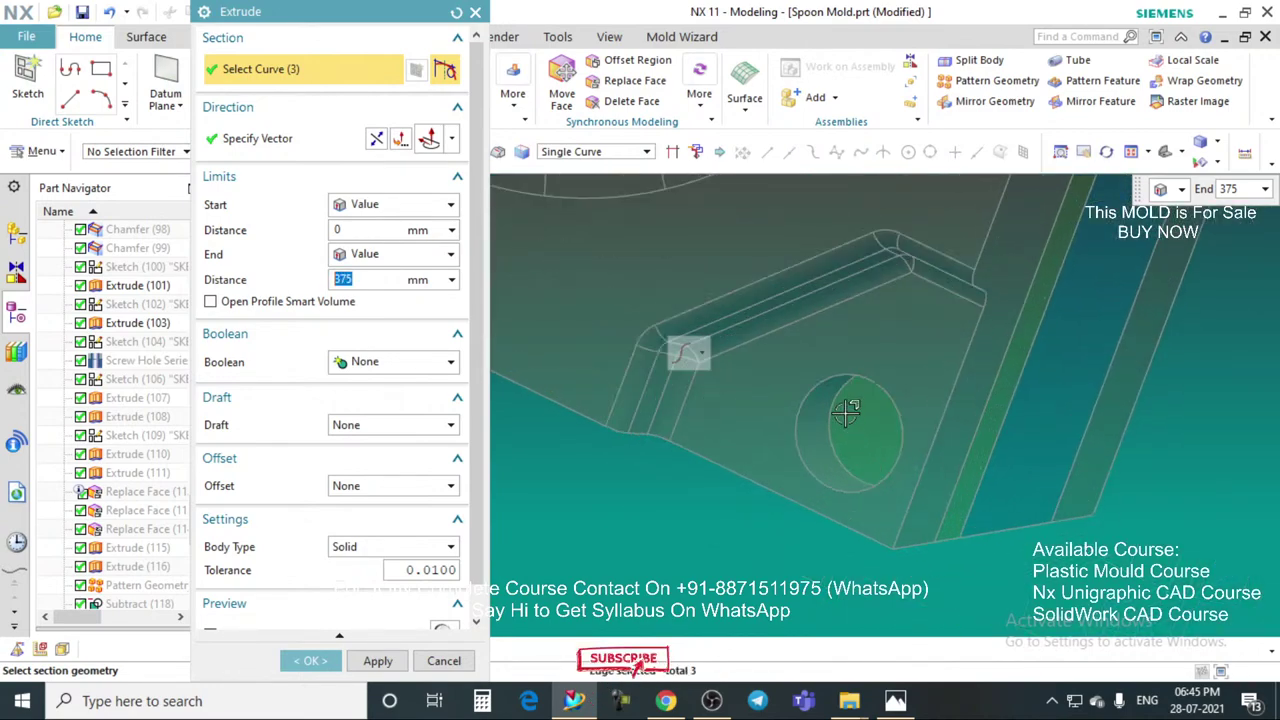
{"action": "scroll", "coordinate": [820, 385], "scroll_direction": "down", "scroll_amount": 5}
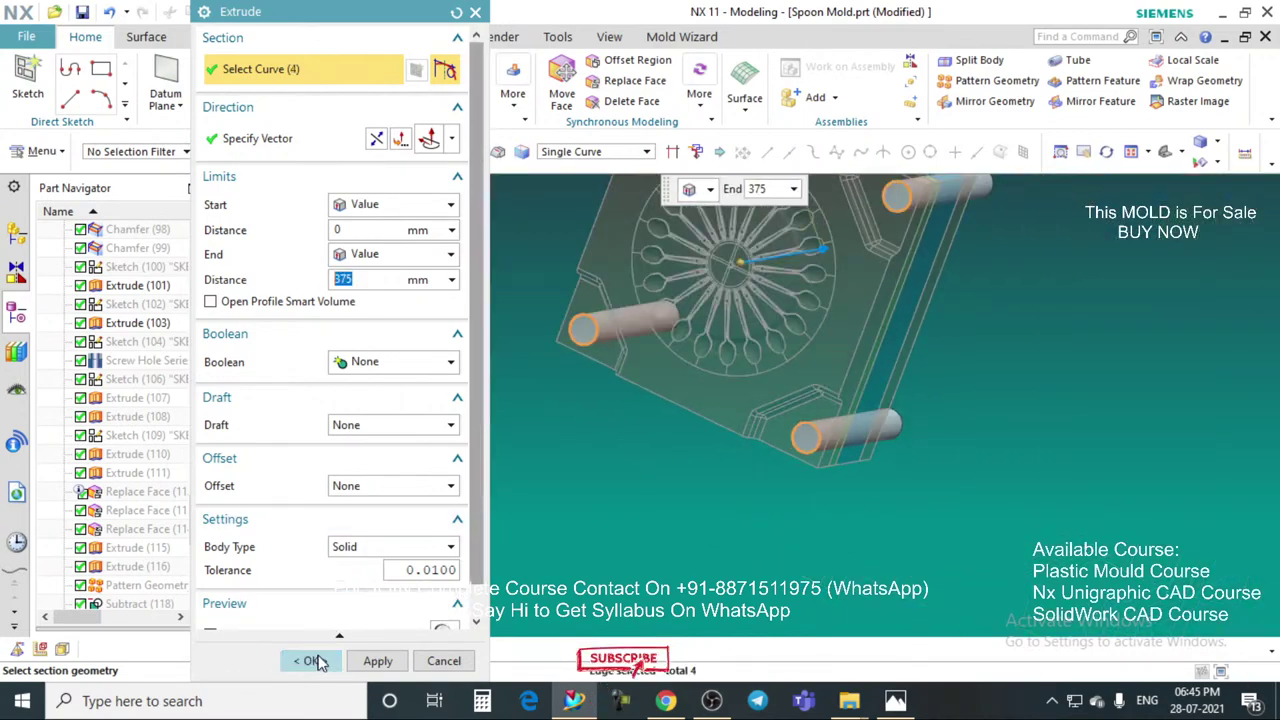
{"action": "left_click", "coordinate": [310, 660]}
Step: Subtract all four guide-hole cylinders from the yellow backing plate, keeping the tool bodies
{"action": "scroll", "coordinate": [784, 417], "scroll_direction": "down", "scroll_amount": 4}
{"action": "middle_click_drag", "start_coordinate": [771, 322], "coordinate": [714, 323]}
{"action": "scroll", "coordinate": [714, 323], "scroll_direction": "up", "scroll_amount": 3}
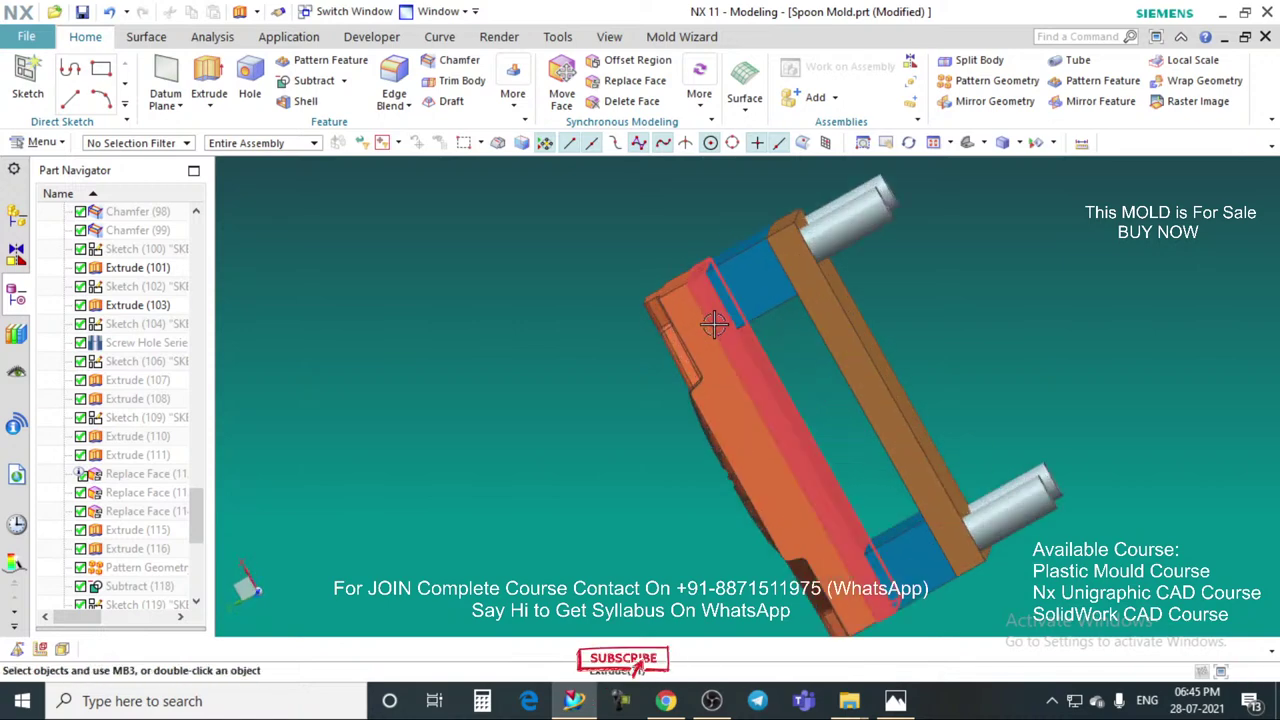
{"action": "left_click", "coordinate": [299, 82]}
{"action": "scroll", "coordinate": [714, 380], "scroll_direction": "up", "scroll_amount": 3}
{"action": "left_click", "coordinate": [714, 380]}
{"action": "scroll", "coordinate": [714, 380], "scroll_direction": "down", "scroll_amount": 3}
{"action": "scroll", "coordinate": [765, 291], "scroll_direction": "up", "scroll_amount": 4}
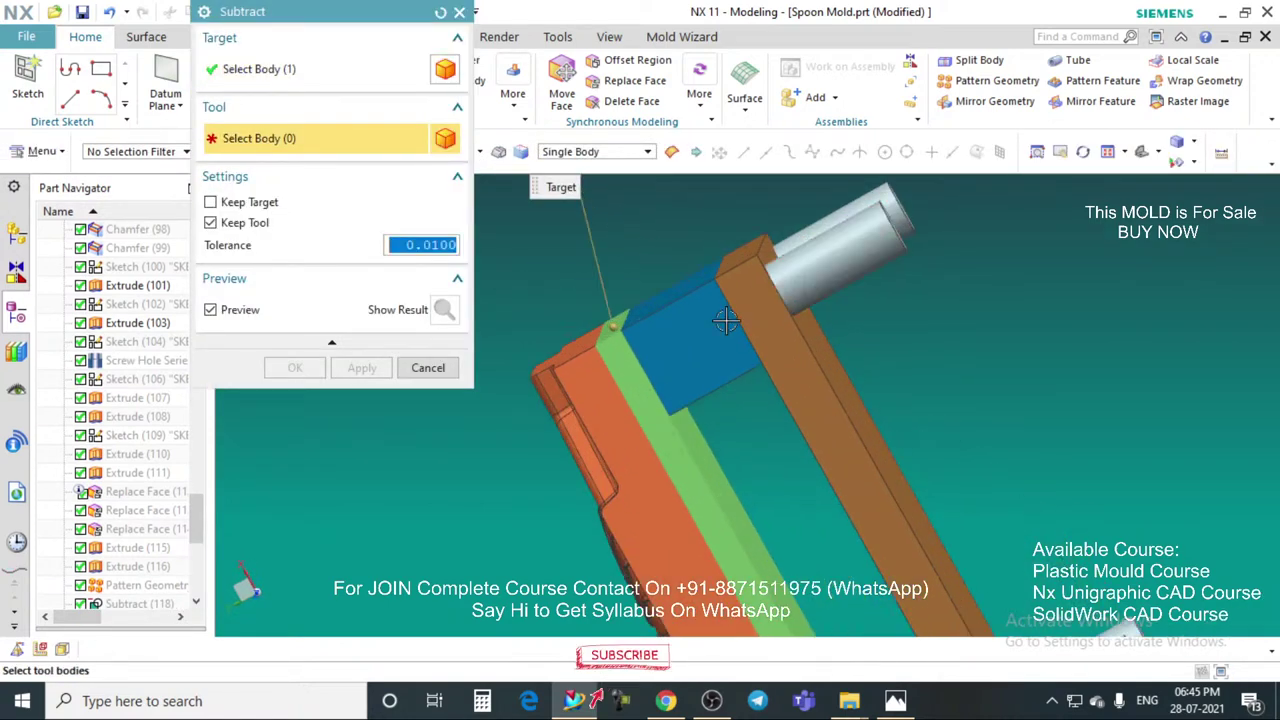
{"action": "scroll", "coordinate": [765, 291], "scroll_direction": "down", "scroll_amount": 3}
{"action": "left_click", "coordinate": [841, 283]}
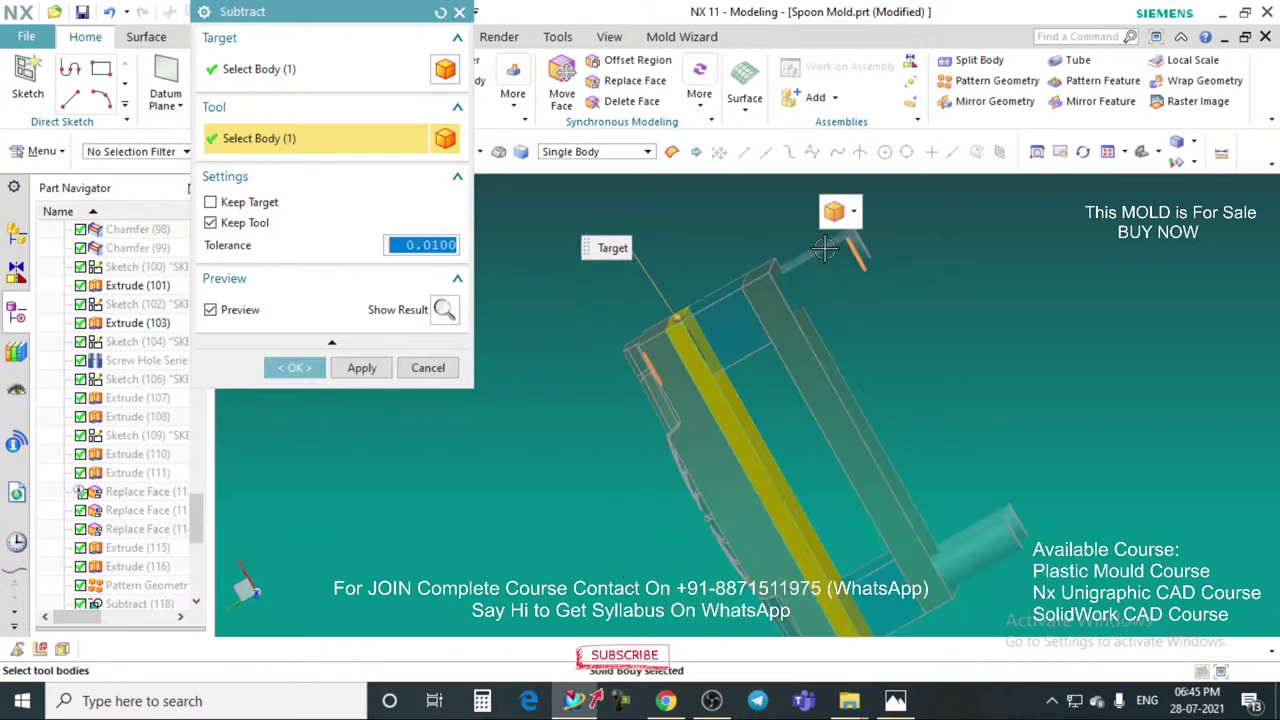
{"action": "left_click", "coordinate": [943, 507]}
{"action": "scroll", "coordinate": [943, 507], "scroll_direction": "up", "scroll_amount": 3}
{"action": "left_click", "coordinate": [921, 494]}
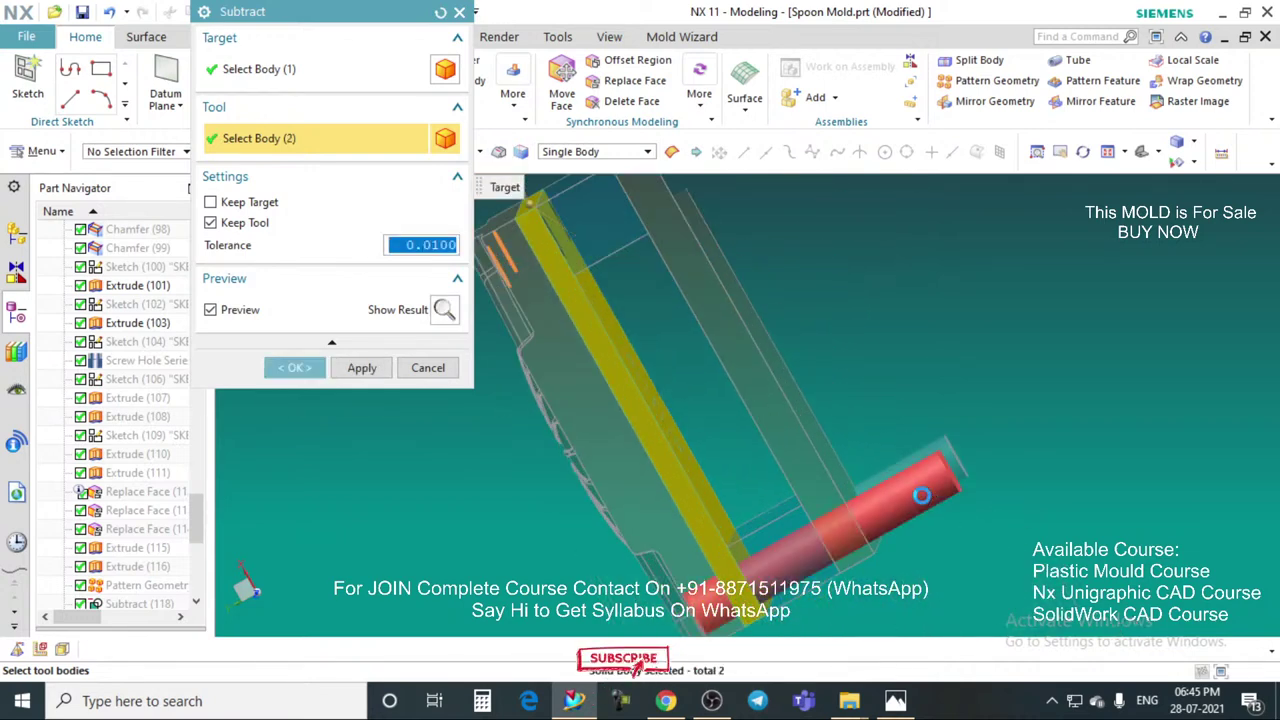
{"action": "scroll", "coordinate": [922, 470], "scroll_direction": "up", "scroll_amount": 3}
{"action": "left_click", "coordinate": [922, 454]}
{"action": "scroll", "coordinate": [900, 464], "scroll_direction": "down", "scroll_amount": 3}
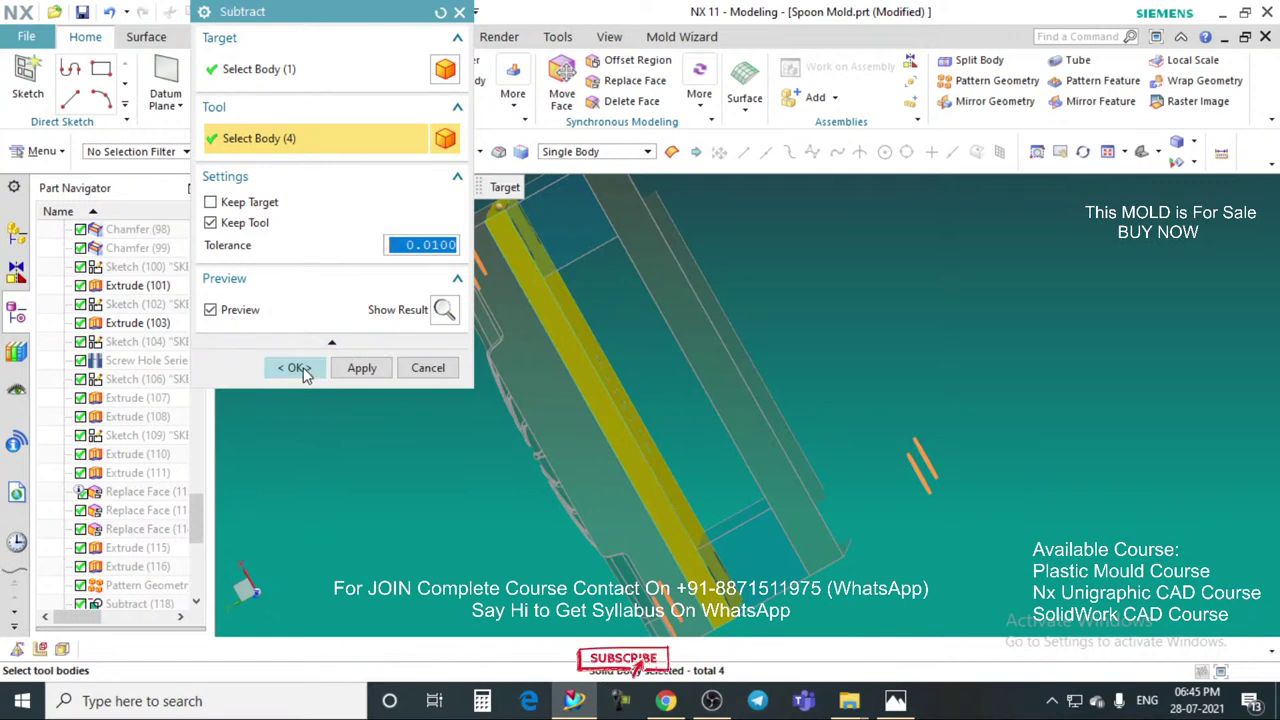
{"action": "left_click", "coordinate": [340, 369]}
Step: Subtract the two cylinders passing through the upper blue spacer block from it, keeping the tool bodies
{"action": "scroll", "coordinate": [752, 272], "scroll_direction": "up", "scroll_amount": 3}
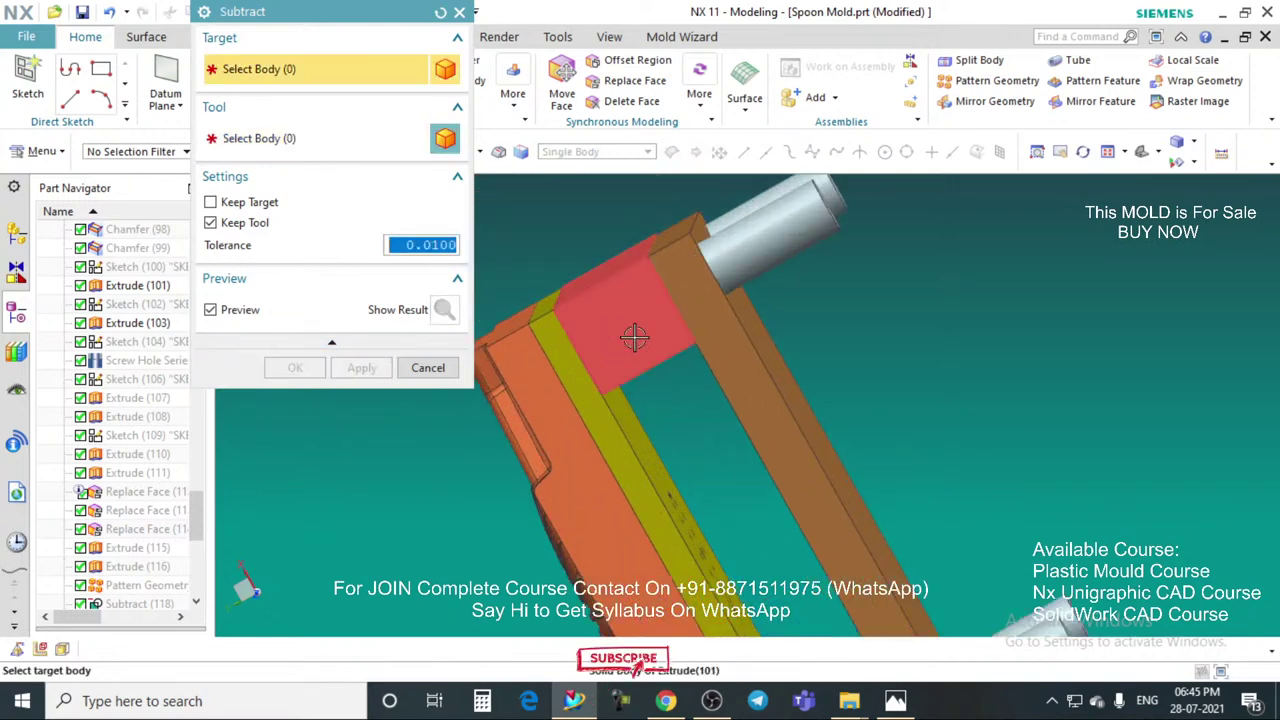
{"action": "left_click", "coordinate": [744, 245]}
{"action": "left_click", "coordinate": [737, 221]}
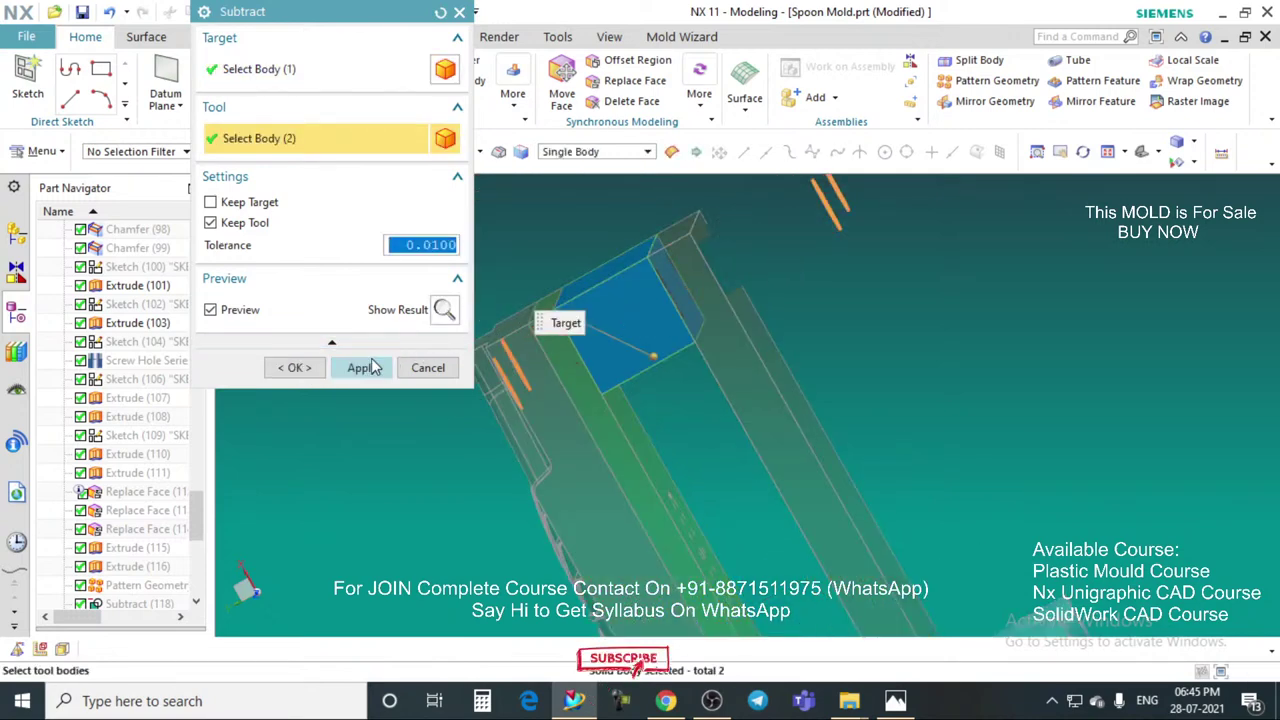
{"action": "left_click", "coordinate": [366, 367]}
Step: Subtract all four guide-hole cylinders from the brown bottom plate, keeping the tool bodies
{"action": "scroll", "coordinate": [702, 307], "scroll_direction": "down", "scroll_amount": 3}
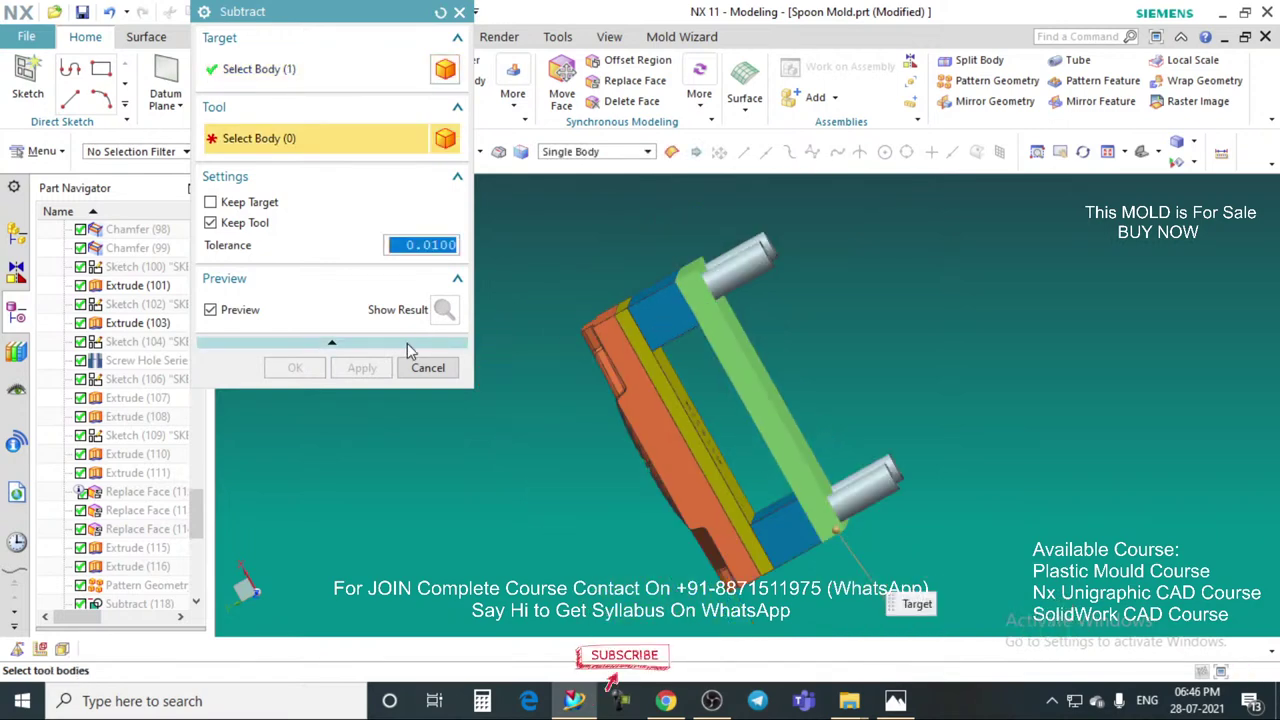
{"action": "scroll", "coordinate": [721, 277], "scroll_direction": "up", "scroll_amount": 2}
{"action": "left_click", "coordinate": [733, 259]}
{"action": "left_click", "coordinate": [970, 563]}
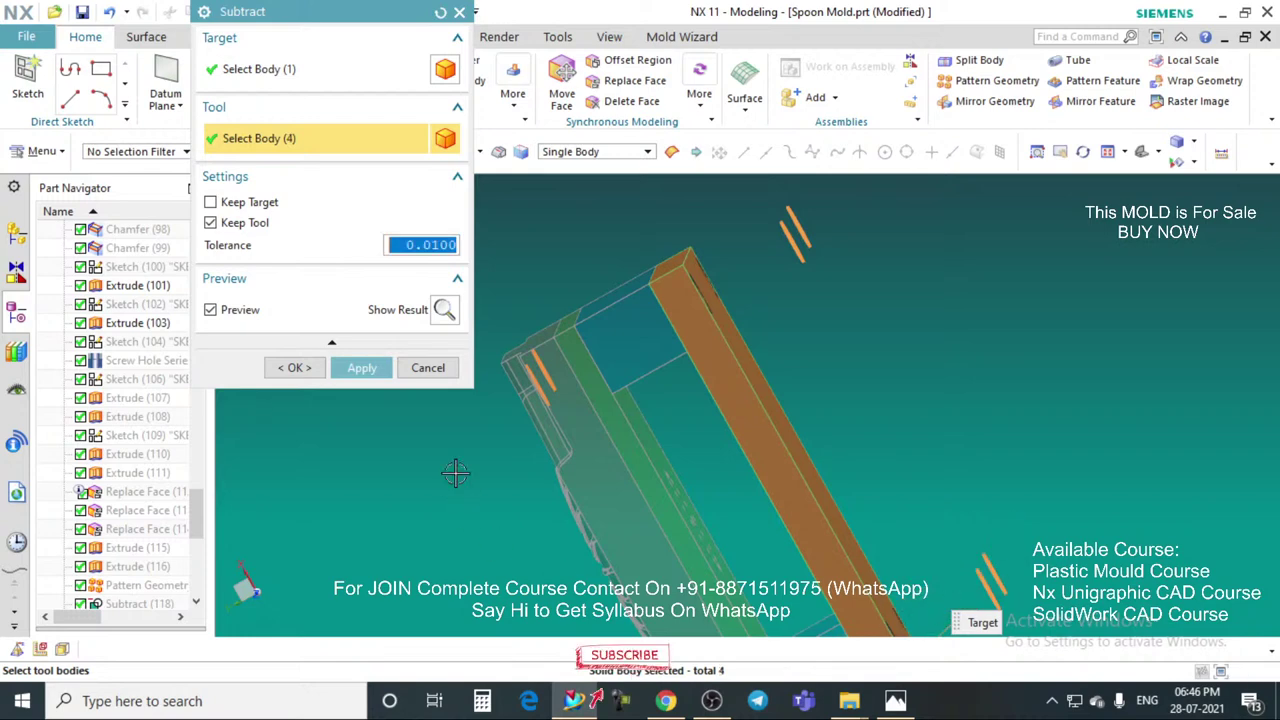
{"action": "left_click", "coordinate": [362, 368]}
Step: Subtract the two remaining cylinders from the lower blue spacer block
{"action": "scroll", "coordinate": [793, 490], "scroll_direction": "down", "scroll_amount": 2}
{"action": "left_click", "coordinate": [793, 495]}
{"action": "left_click", "coordinate": [884, 423]}
{"action": "scroll", "coordinate": [872, 421], "scroll_direction": "up", "scroll_amount": 5}
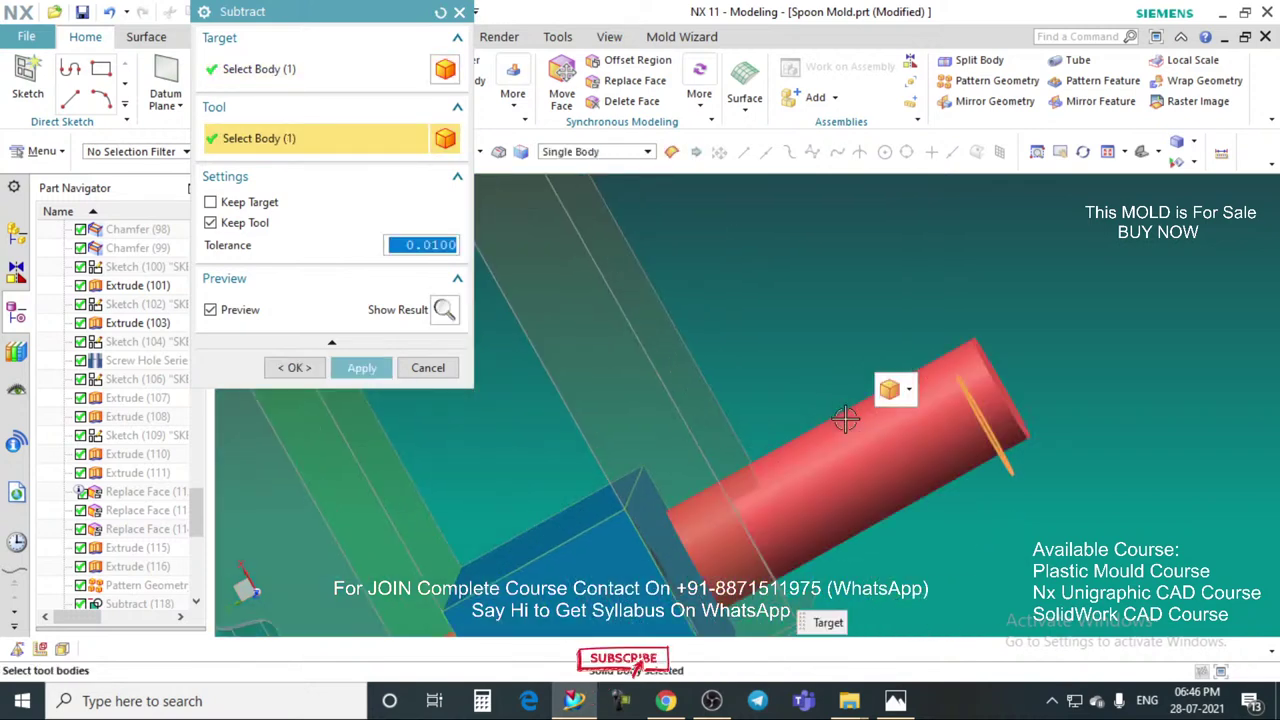
{"action": "left_click", "coordinate": [843, 430]}
{"action": "left_click", "coordinate": [297, 368]}
{"action": "scroll", "coordinate": [787, 420], "scroll_direction": "down", "scroll_amount": 3}
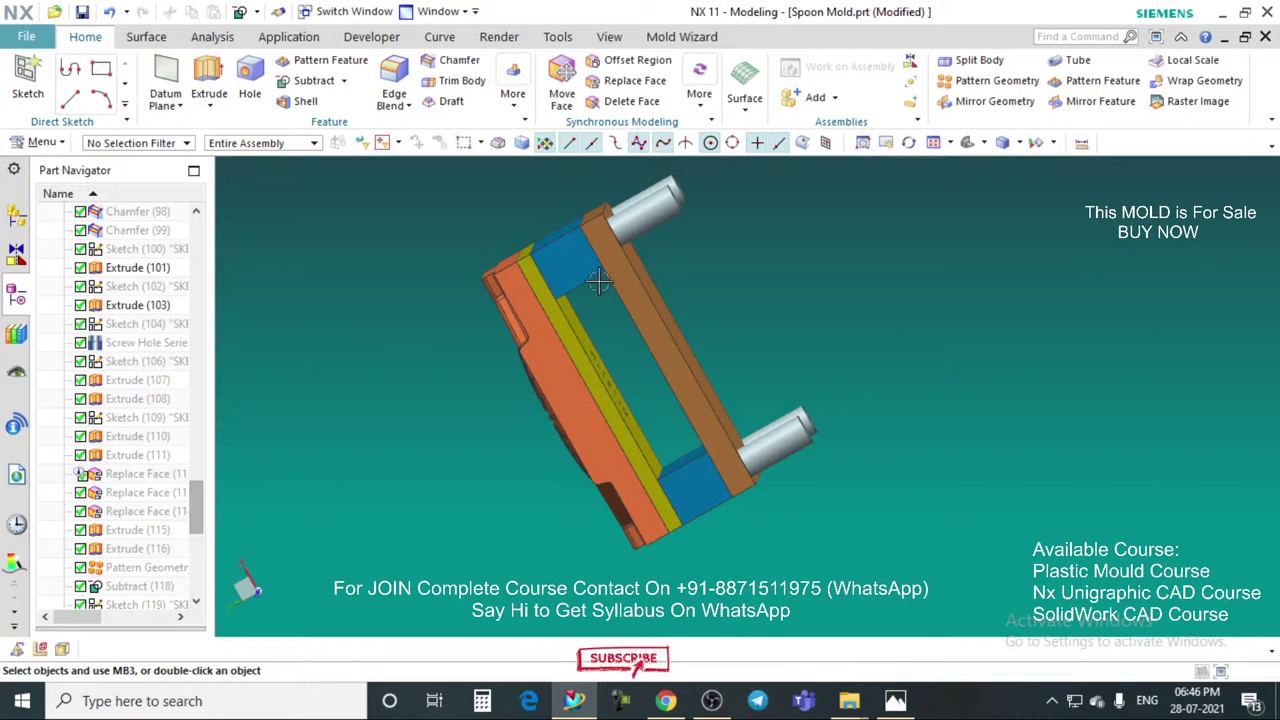
Step: Edit the lower spacer block's Subtract feature and turn off Keep Tool so its two cylinders are consumed
{"action": "scroll", "coordinate": [631, 247], "scroll_direction": "up", "scroll_amount": 1}
{"action": "scroll", "coordinate": [641, 262], "scroll_direction": "down", "scroll_amount": 2}
{"action": "scroll", "coordinate": [674, 273], "scroll_direction": "up", "scroll_amount": 1}
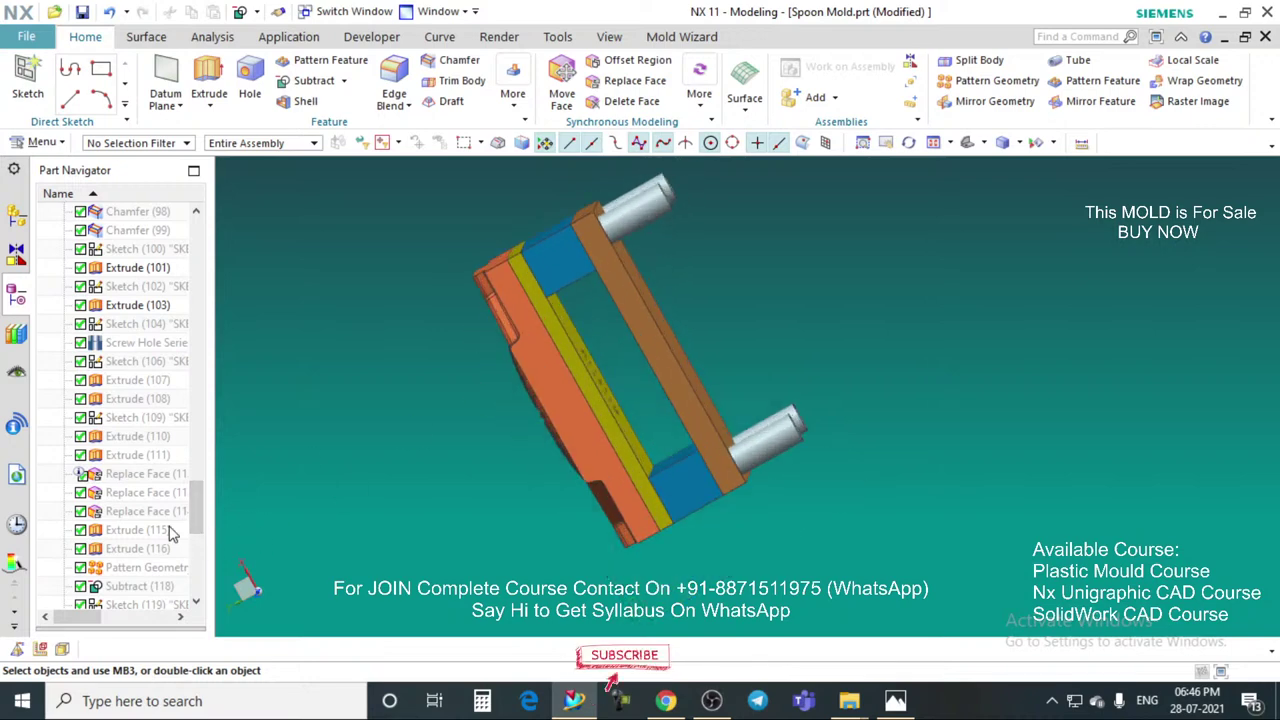
{"action": "left_click_drag", "start_coordinate": [198, 511], "coordinate": [193, 603]}
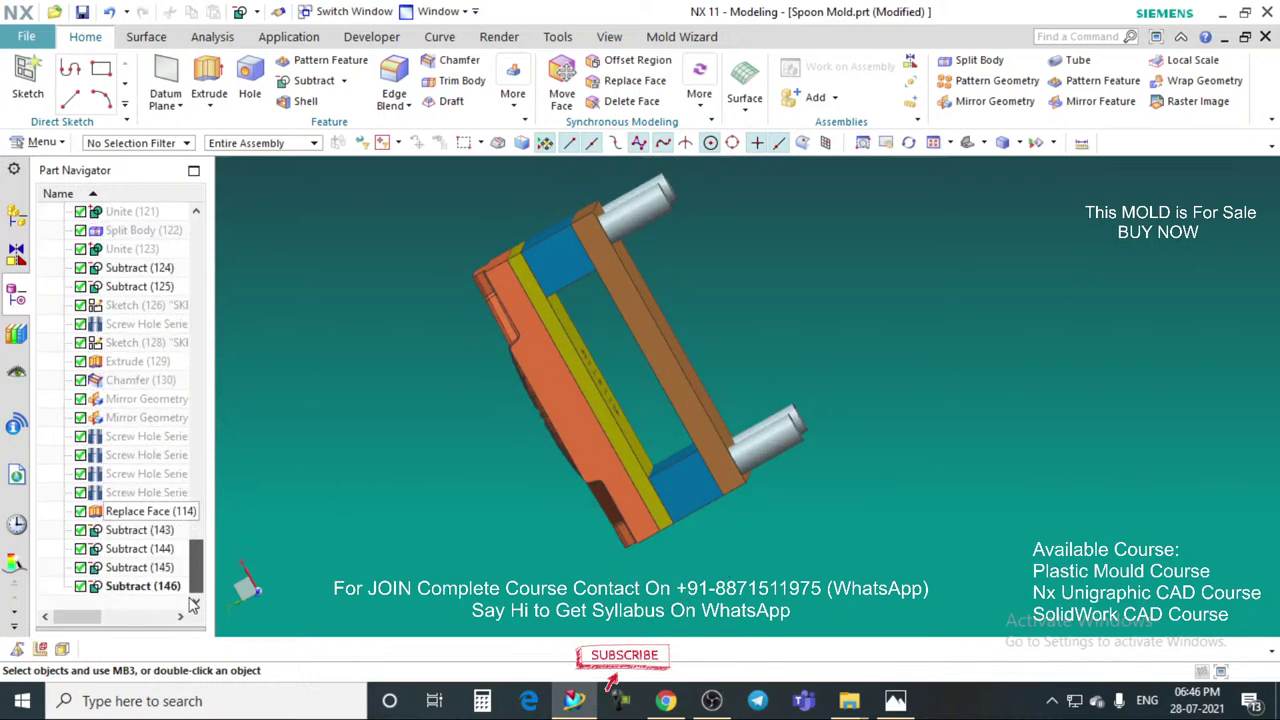
{"action": "double_click", "coordinate": [129, 591]}
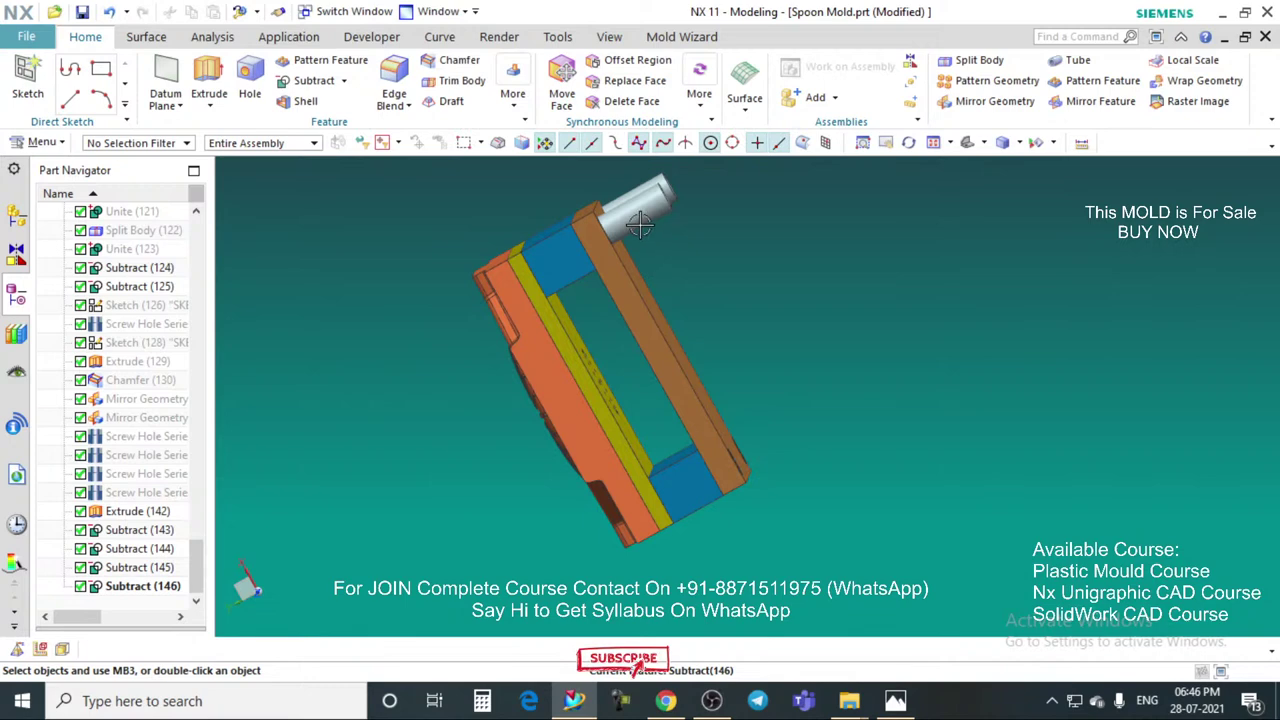
Step: Try to turn off Keep Tool in the upper spacer block's Subtract feature
{"action": "left_click", "coordinate": [140, 567]}
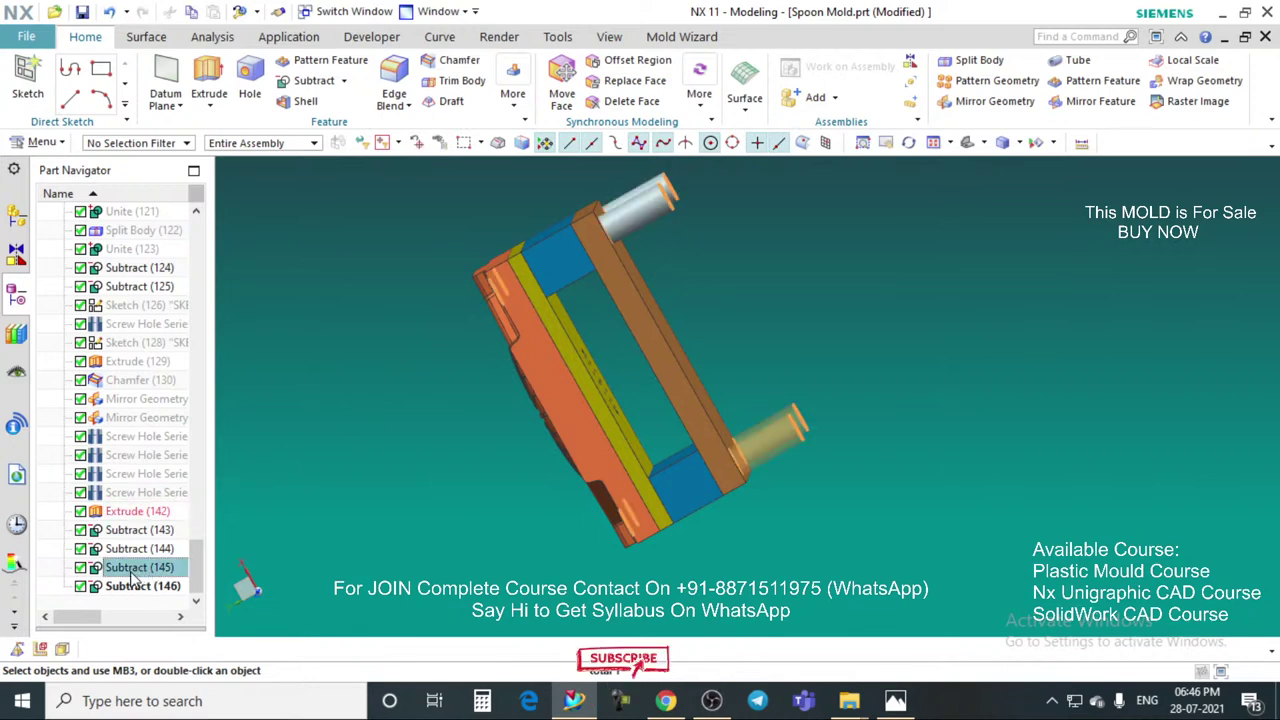
{"action": "left_click", "coordinate": [130, 549]}
{"action": "double_click", "coordinate": [130, 549]}
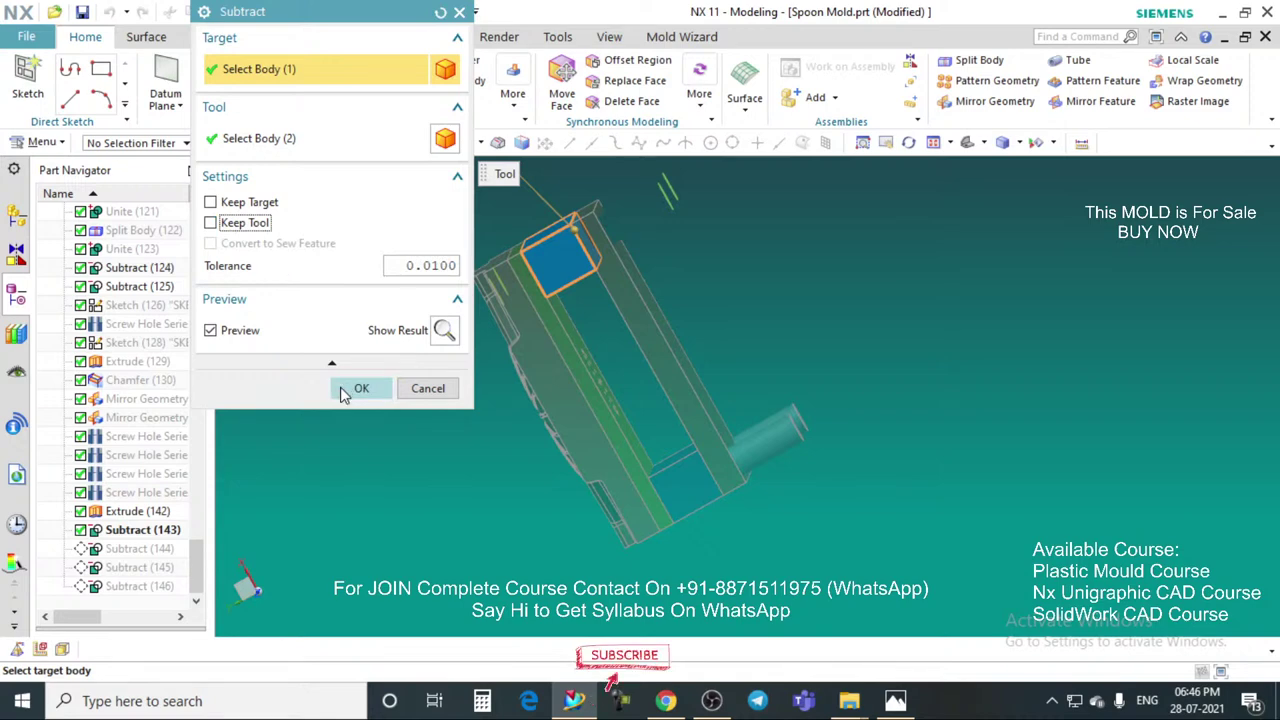
{"action": "left_click", "coordinate": [427, 388]}
Step: Reorder the bottom plate's Subtract ahead of the upper spacer block's, and turn off Keep Tool in the spacer block's Subtract
{"action": "left_click_drag", "start_coordinate": [130, 567], "coordinate": [128, 556]}
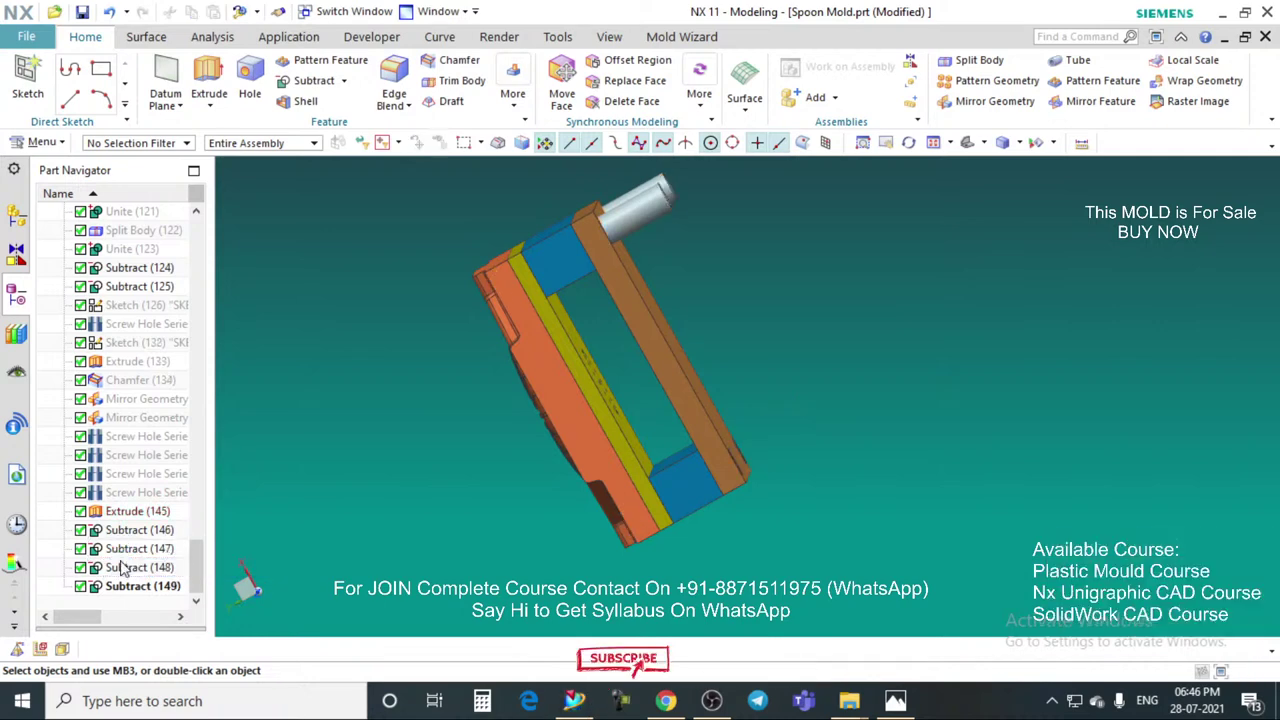
{"action": "double_click", "coordinate": [120, 567]}
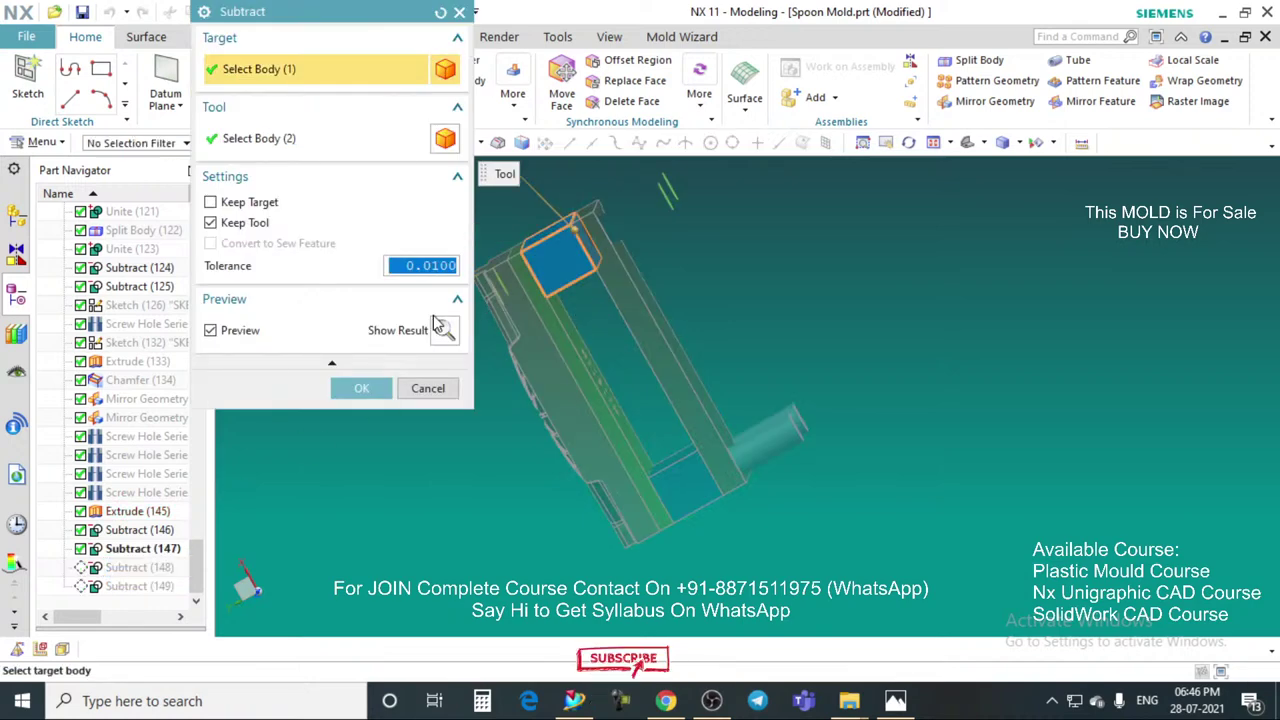
{"action": "left_click", "coordinate": [361, 389]}
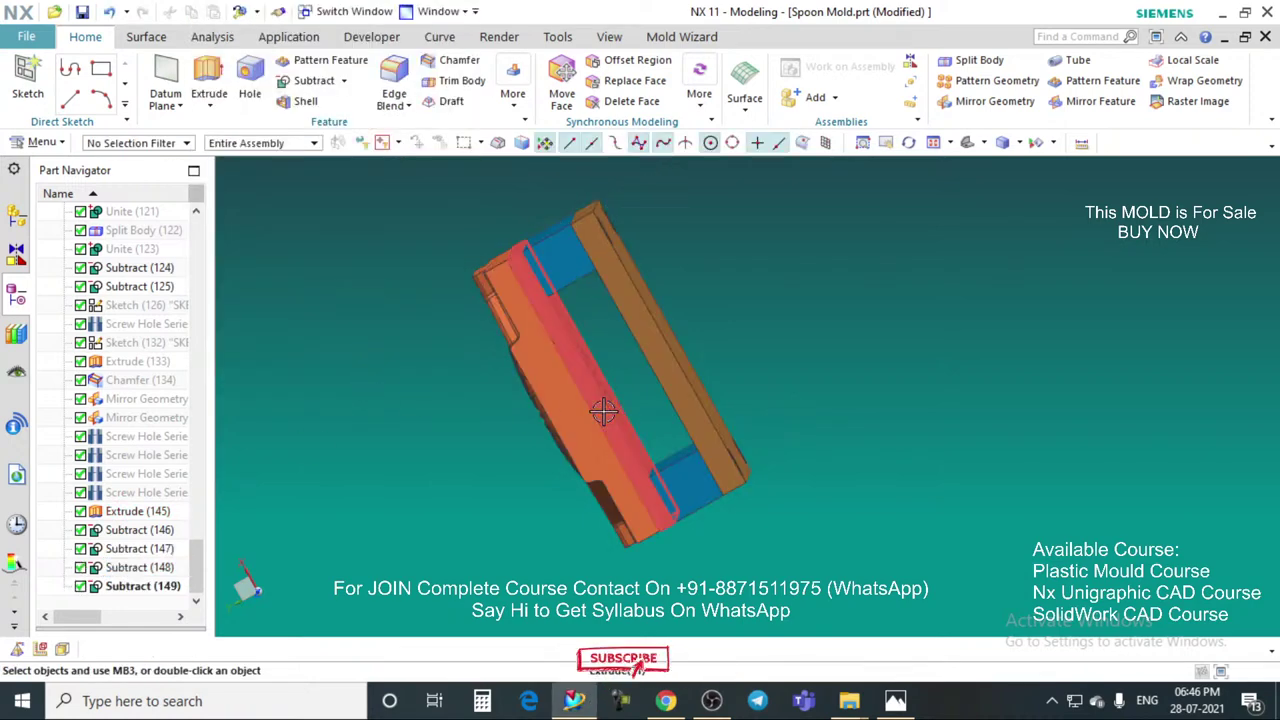
Step: Show all hidden bodies of the mould and fit the complete assembly in view
{"action": "middle_click_drag", "start_coordinate": [668, 238], "coordinate": [597, 301]}
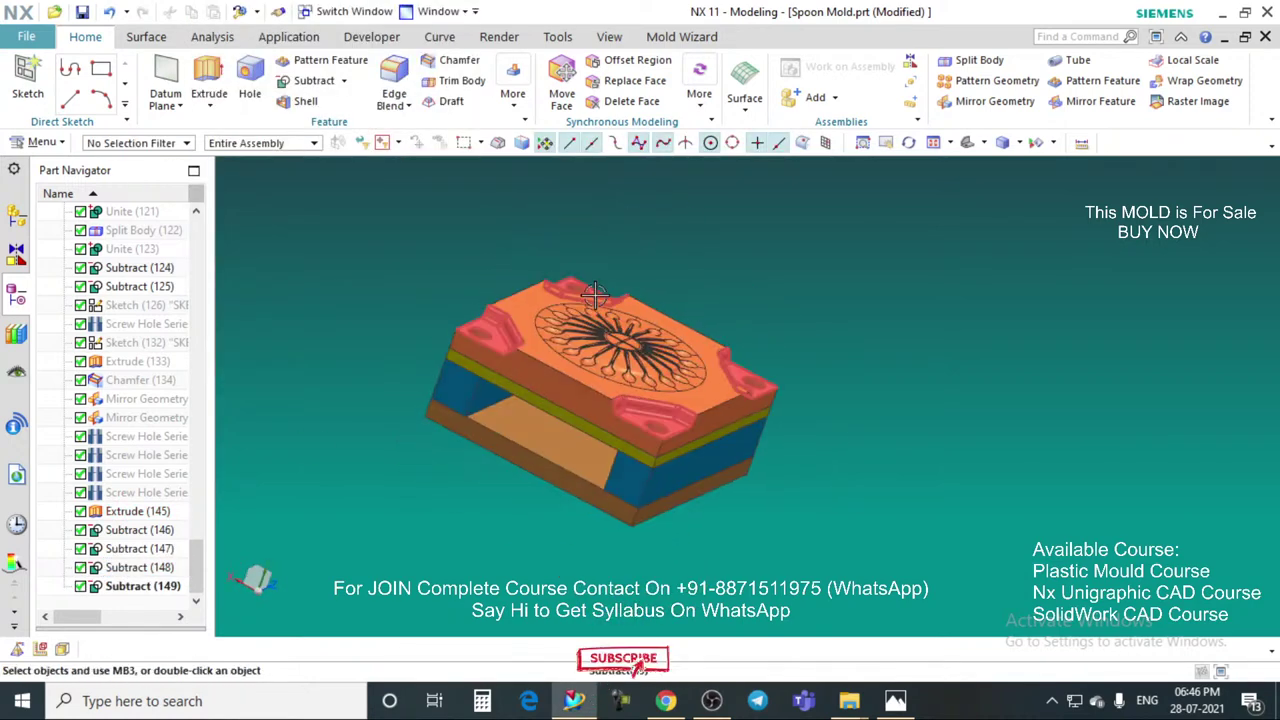
{"action": "key", "text": "ctrl+shift+u"}
{"action": "key", "text": "ctrl+f"}
{"action": "middle_click_drag", "start_coordinate": [728, 351], "coordinate": [805, 340]}
{"action": "scroll", "coordinate": [805, 340], "scroll_direction": "down", "scroll_amount": 3}
{"action": "scroll", "coordinate": [803, 337], "scroll_direction": "up", "scroll_amount": 5}
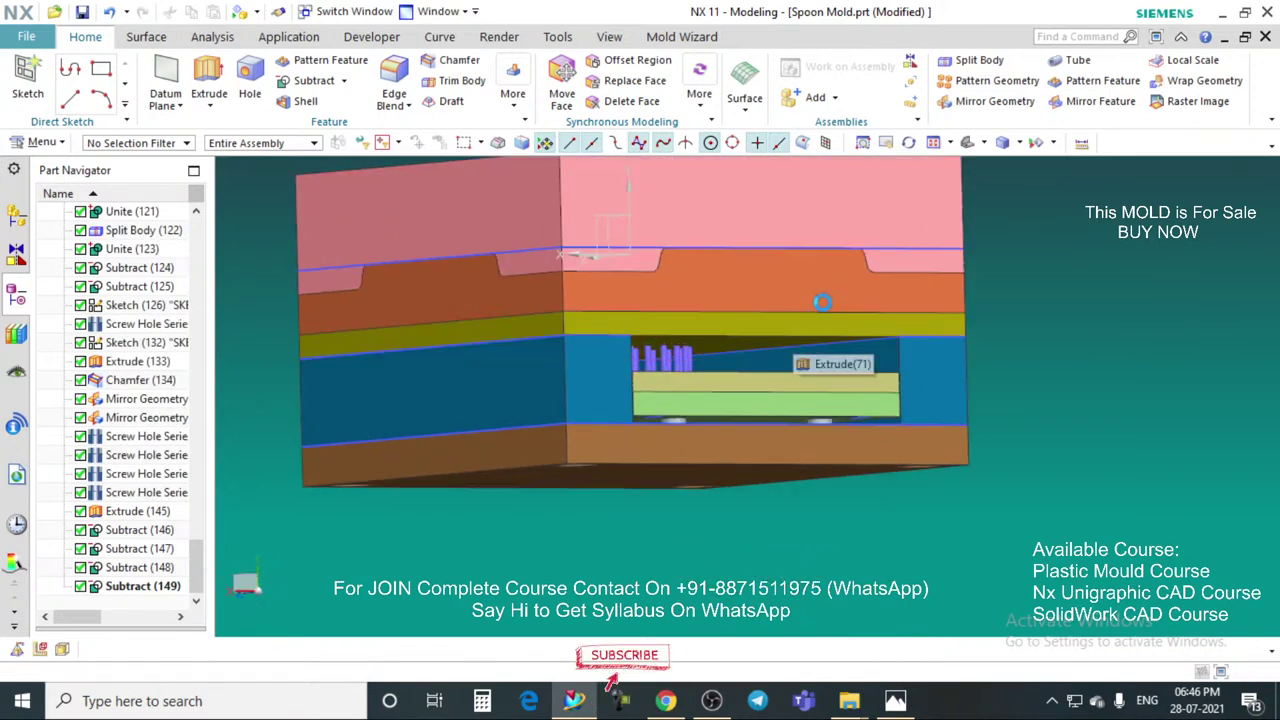
Step: Hide the core plate, backing plate, both spacer blocks and bottom plate again, and invert the shown and hidden bodies
{"action": "key", "text": "ctrl+shift+i"}
{"action": "scroll", "coordinate": [753, 270], "scroll_direction": "up", "scroll_amount": 2}
{"action": "left_click", "coordinate": [709, 280]}
{"action": "scroll", "coordinate": [706, 285], "scroll_direction": "down", "scroll_amount": 1}
{"action": "left_click", "coordinate": [658, 318]}
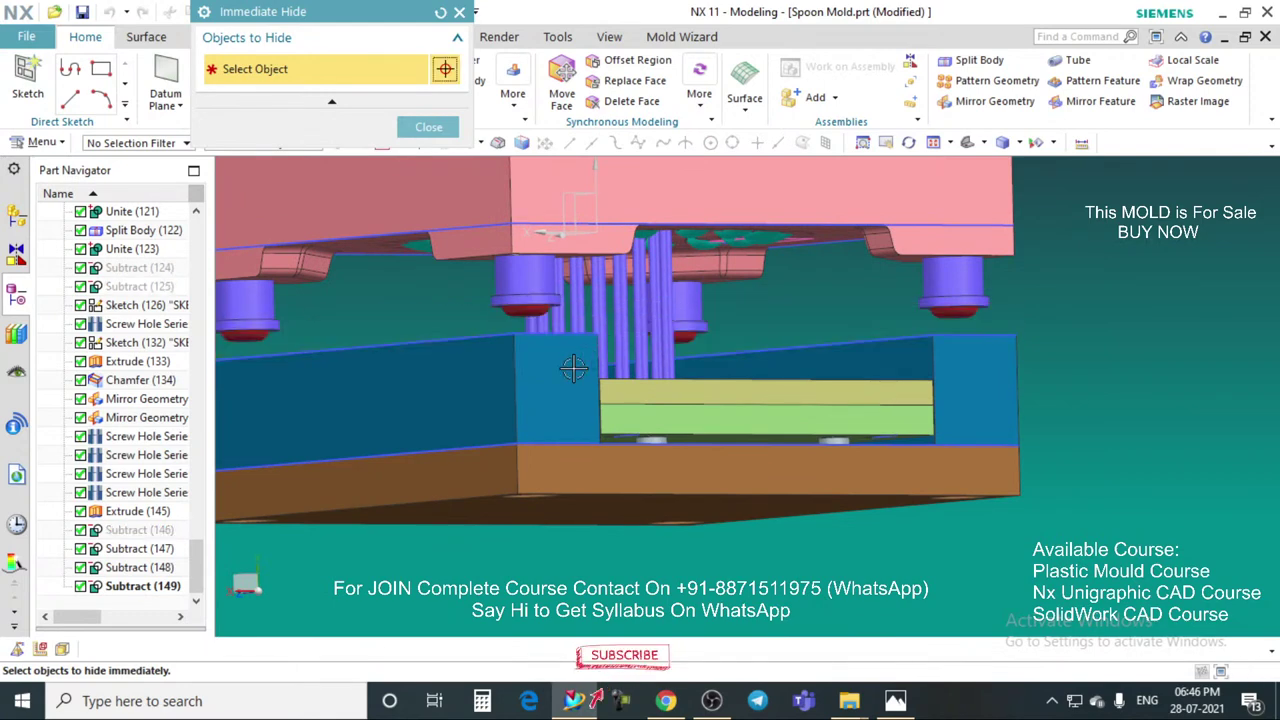
{"action": "left_click", "coordinate": [578, 365]}
{"action": "left_click", "coordinate": [575, 495]}
{"action": "left_click", "coordinate": [992, 385]}
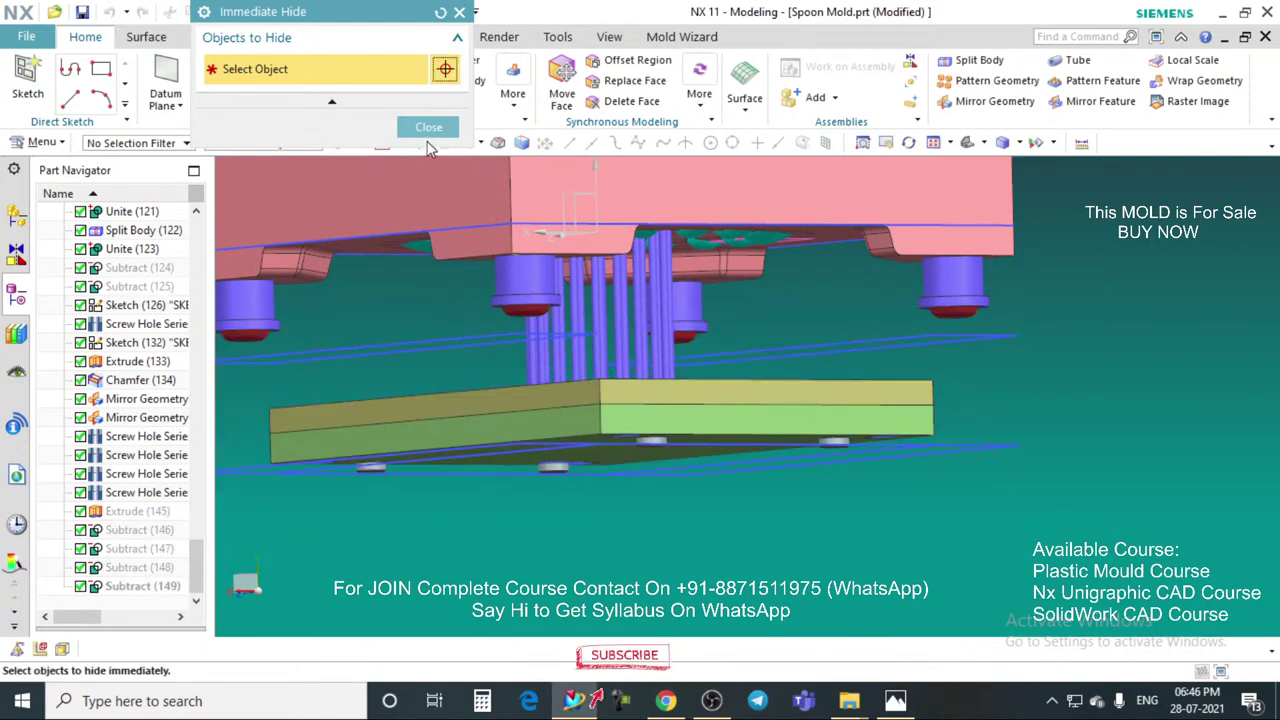
{"action": "left_click", "coordinate": [428, 127]}
{"action": "key", "text": "ctrl+shift+b"}
Step: Orient the view square onto the outer face of the brown bottom plate
{"action": "middle_click_drag", "start_coordinate": [591, 251], "coordinate": [768, 183]}
{"action": "scroll", "coordinate": [812, 211], "scroll_direction": "up", "scroll_amount": 2}
{"action": "middle_click_drag", "start_coordinate": [806, 286], "coordinate": [792, 268]}
{"action": "middle_click_drag", "start_coordinate": [715, 290], "coordinate": [689, 291]}
{"action": "key", "text": "F8"}
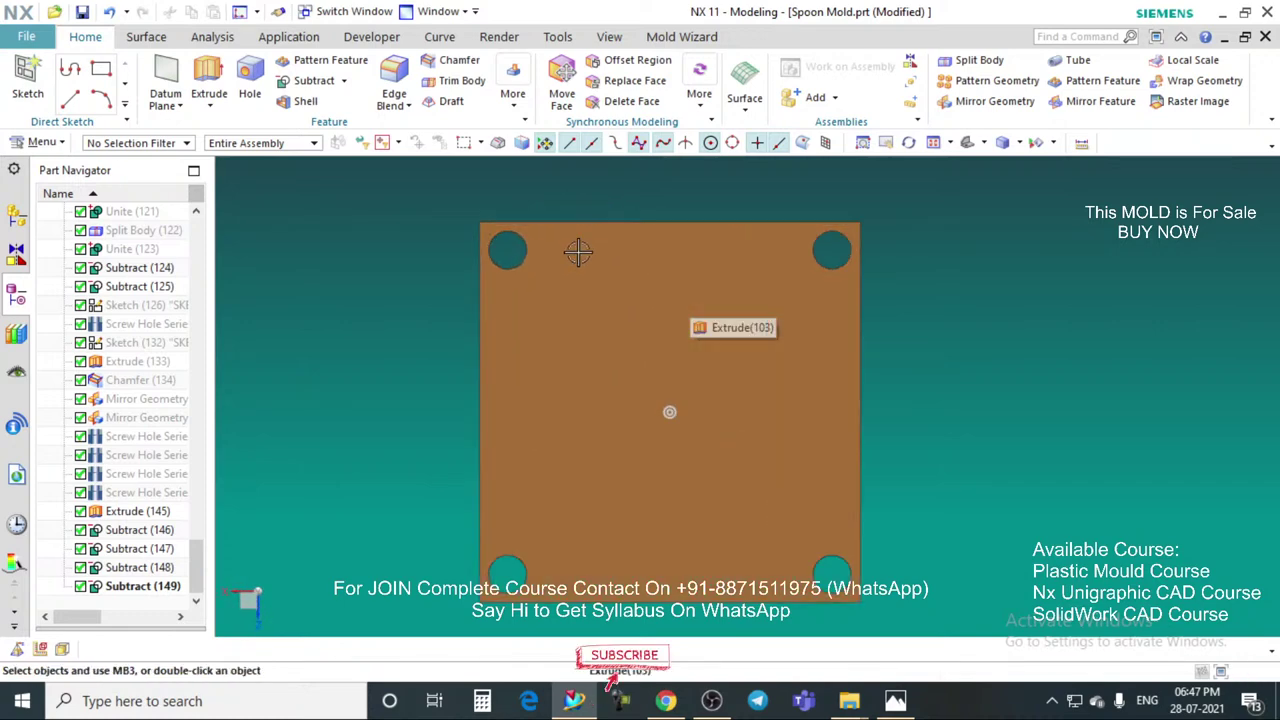
Step: Sketch a 75 mm line on the bottom plate's outer face, running from a corner guide hole's centre along the plate's side edge
{"action": "left_click", "coordinate": [28, 88]}
{"action": "left_click", "coordinate": [557, 334]}
{"action": "left_click", "coordinate": [360, 248]}
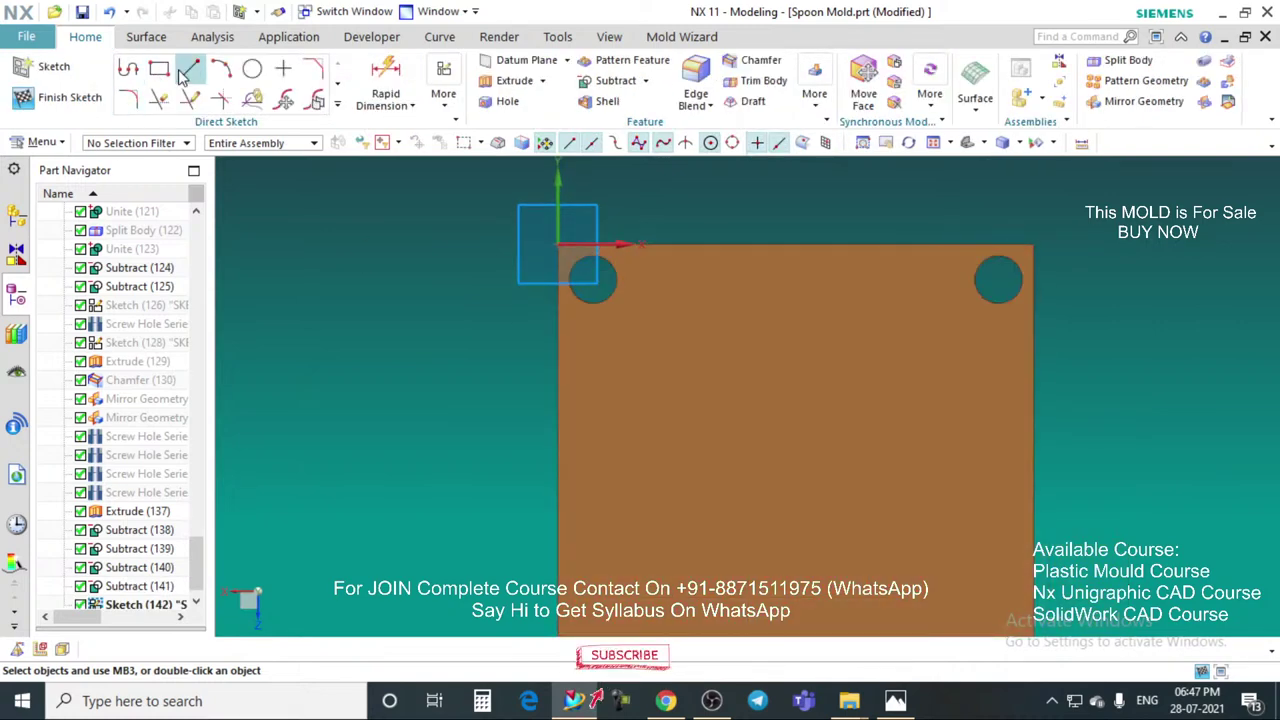
{"action": "left_click", "coordinate": [193, 72]}
{"action": "middle_click_drag", "start_coordinate": [674, 326], "coordinate": [667, 312]}
{"action": "key", "text": "F8"}
{"action": "scroll", "coordinate": [634, 248], "scroll_direction": "up", "scroll_amount": 2}
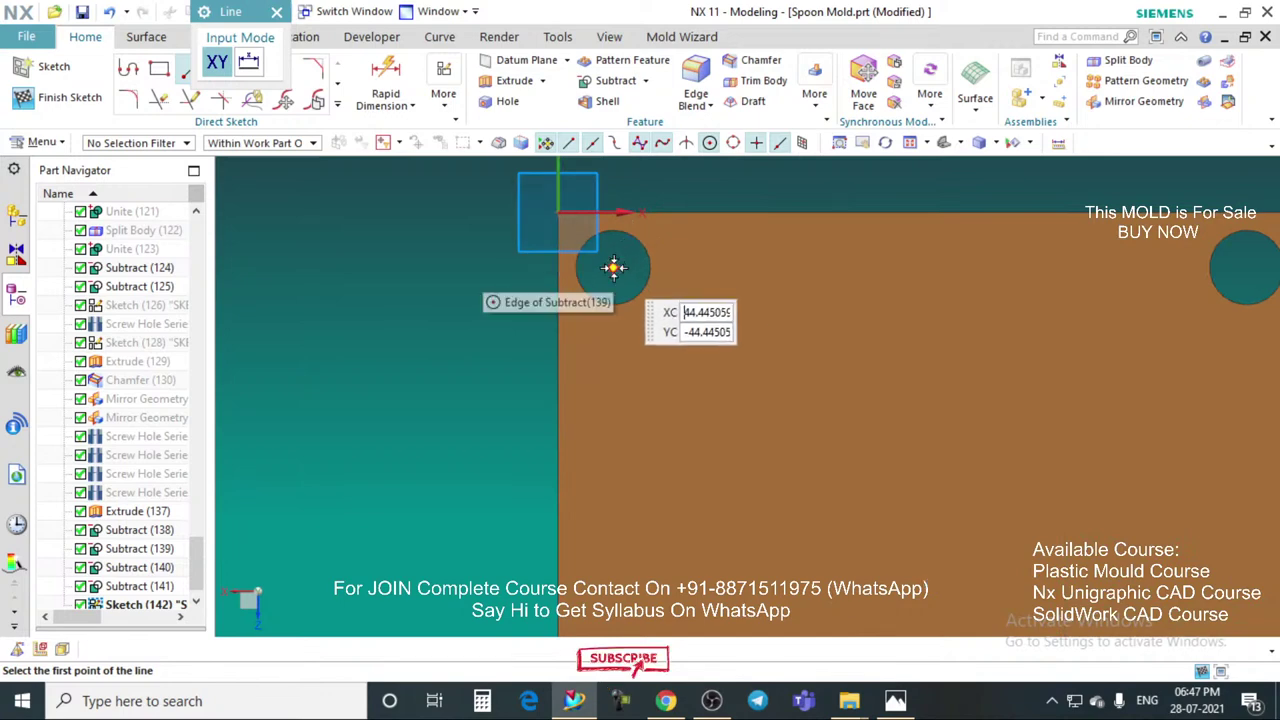
{"action": "left_click", "coordinate": [613, 267]}
{"action": "type", "text": "75"}
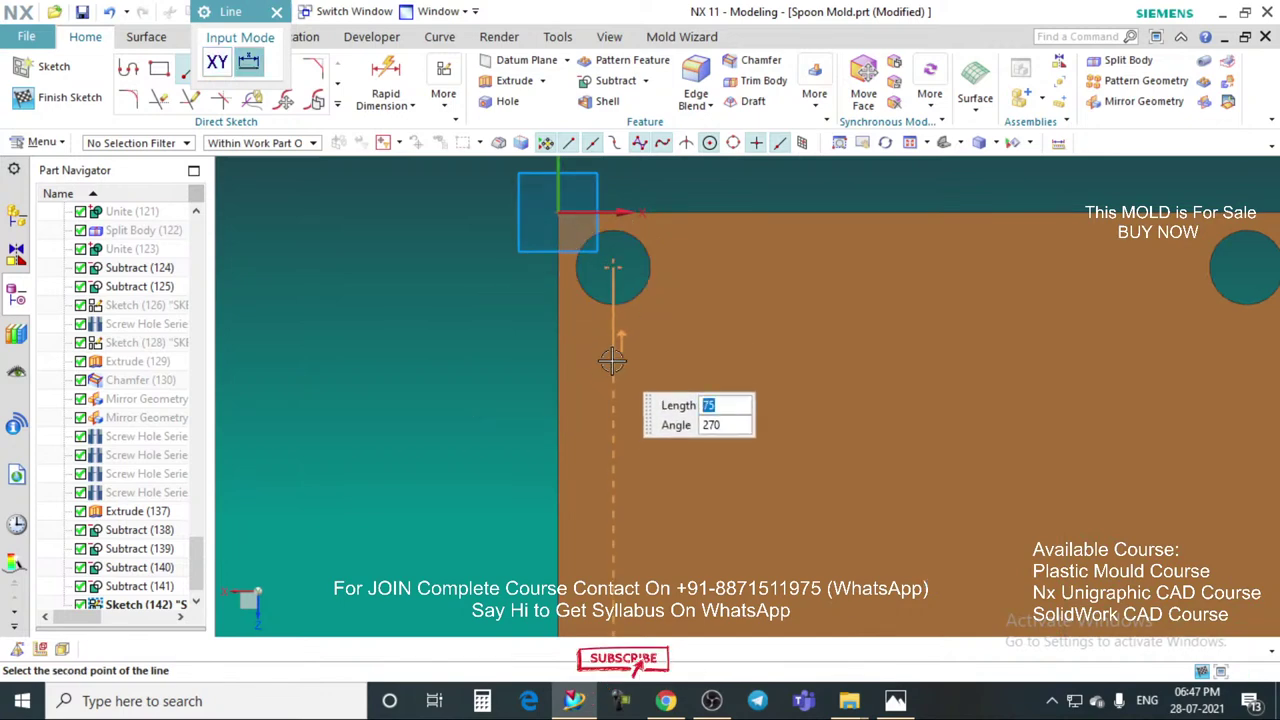
{"action": "key", "text": "Return"}
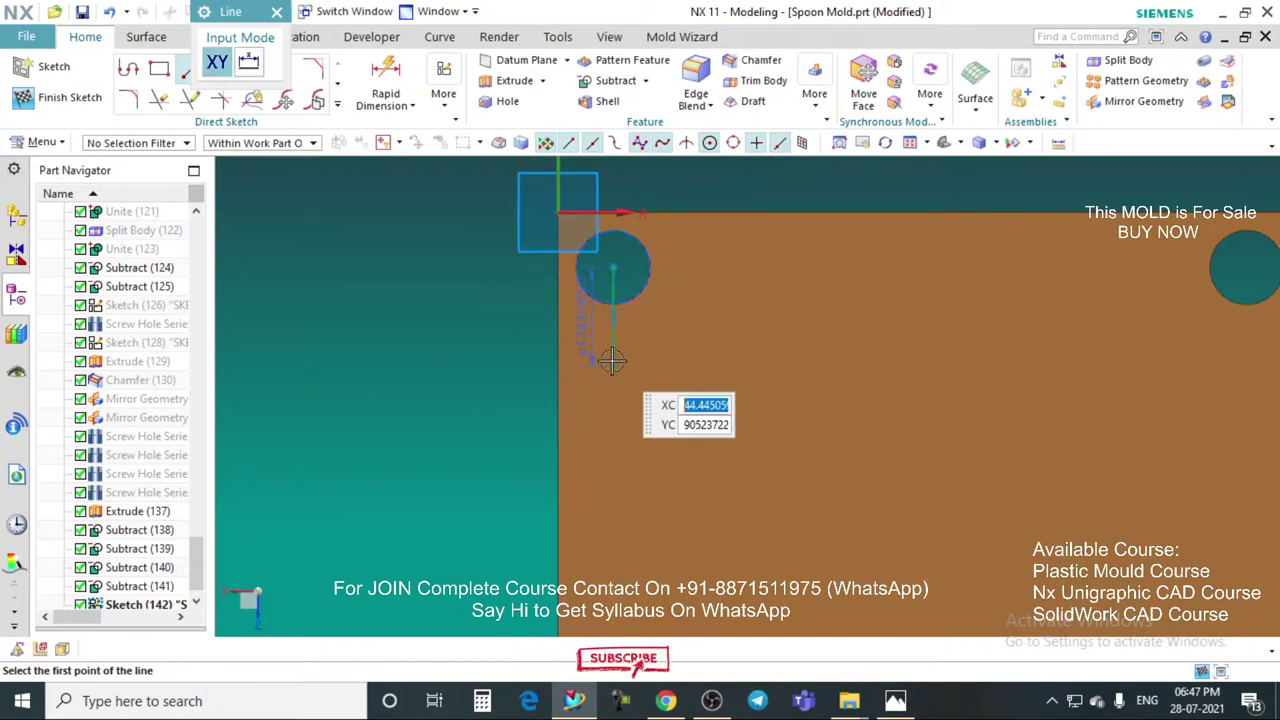
{"action": "left_click", "coordinate": [277, 11]}
Step: Bring the hidden datum coordinate system into view together with the brown bottom plate
{"action": "scroll", "coordinate": [628, 380], "scroll_direction": "down", "scroll_amount": 3}
{"action": "key", "text": "ctrl+q"}
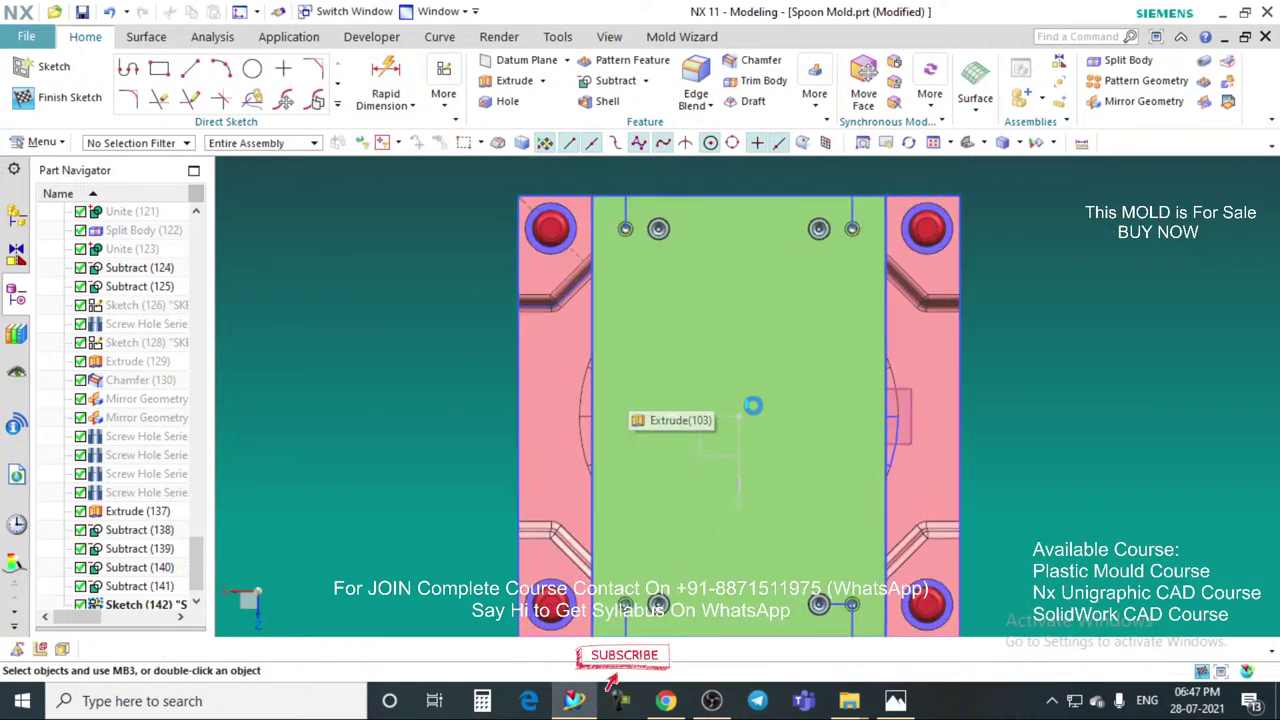
{"action": "right_click", "coordinate": [738, 446]}
{"action": "left_click", "coordinate": [790, 74]}
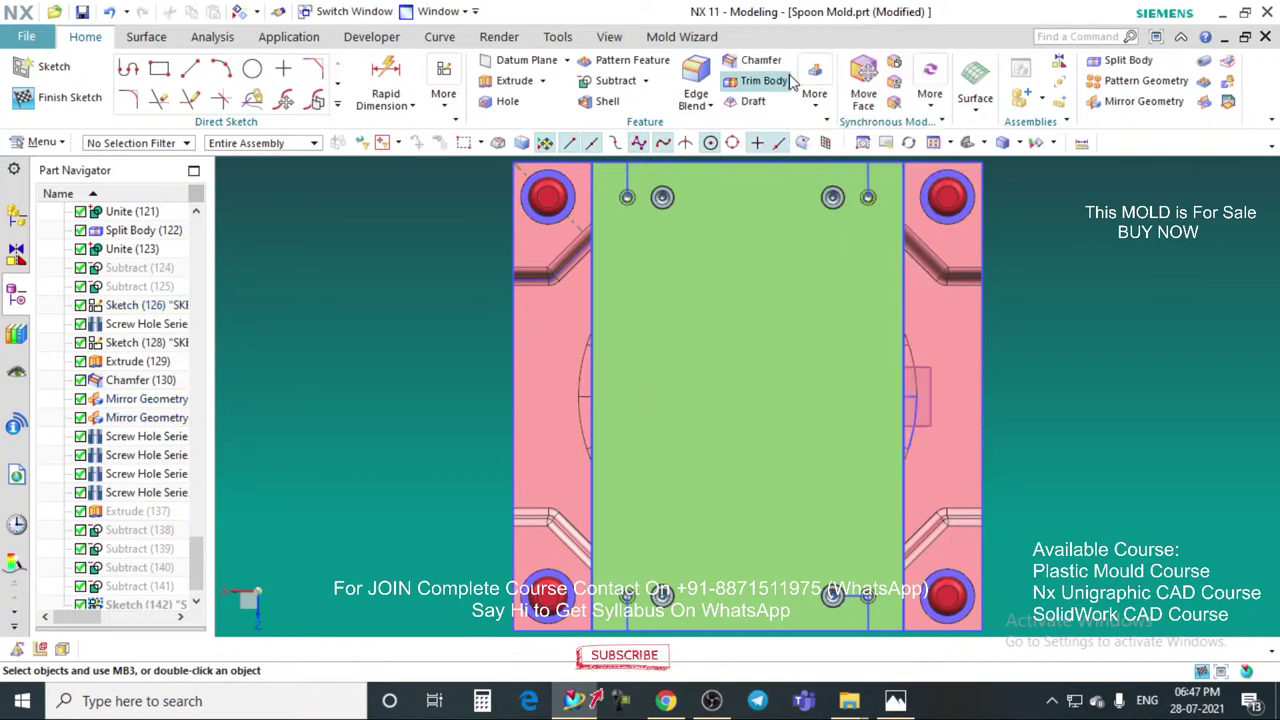
Step: Mirror the 75 mm line about the datum's Z axis to the guide hole at the opposite corner
{"action": "left_click", "coordinate": [339, 104]}
{"action": "left_click", "coordinate": [133, 252]}
{"action": "scroll", "coordinate": [606, 284], "scroll_direction": "up", "scroll_amount": 3}
{"action": "left_click", "coordinate": [650, 268]}
{"action": "left_click", "coordinate": [870, 492]}
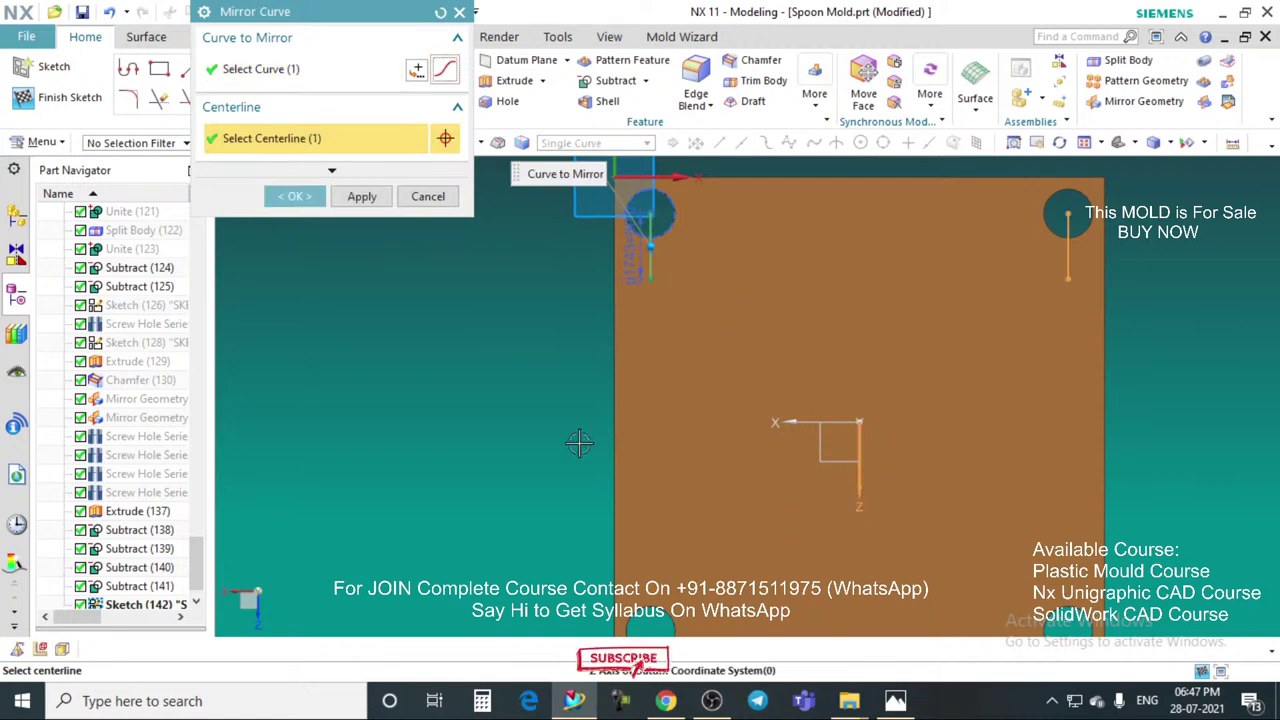
{"action": "left_click", "coordinate": [361, 197]}
Step: Mirror both lines about the datum's X axis to the remaining two corner guide holes
{"action": "scroll", "coordinate": [743, 294], "scroll_direction": "down", "scroll_amount": 1}
{"action": "scroll", "coordinate": [640, 250], "scroll_direction": "up", "scroll_amount": 3}
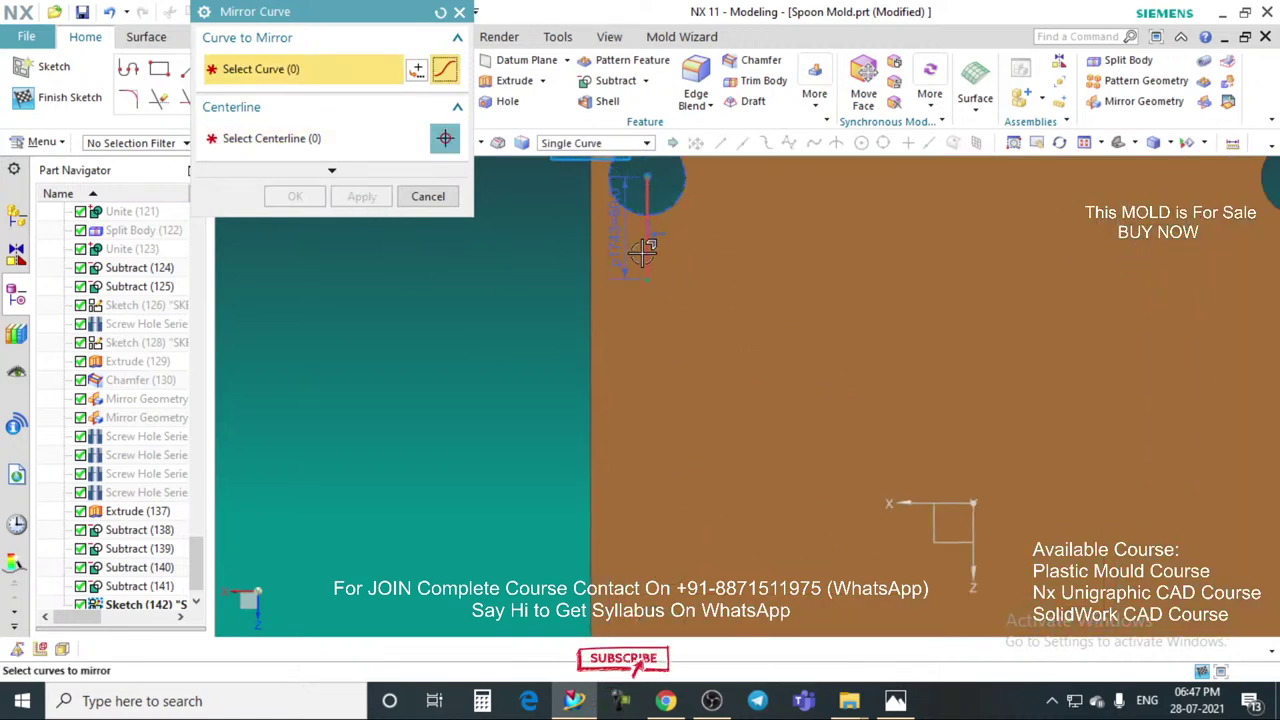
{"action": "scroll", "coordinate": [647, 280], "scroll_direction": "down", "scroll_amount": 1}
{"action": "scroll", "coordinate": [990, 282], "scroll_direction": "up", "scroll_amount": 1}
{"action": "left_click", "coordinate": [1059, 252]}
{"action": "scroll", "coordinate": [760, 263], "scroll_direction": "down", "scroll_amount": 2}
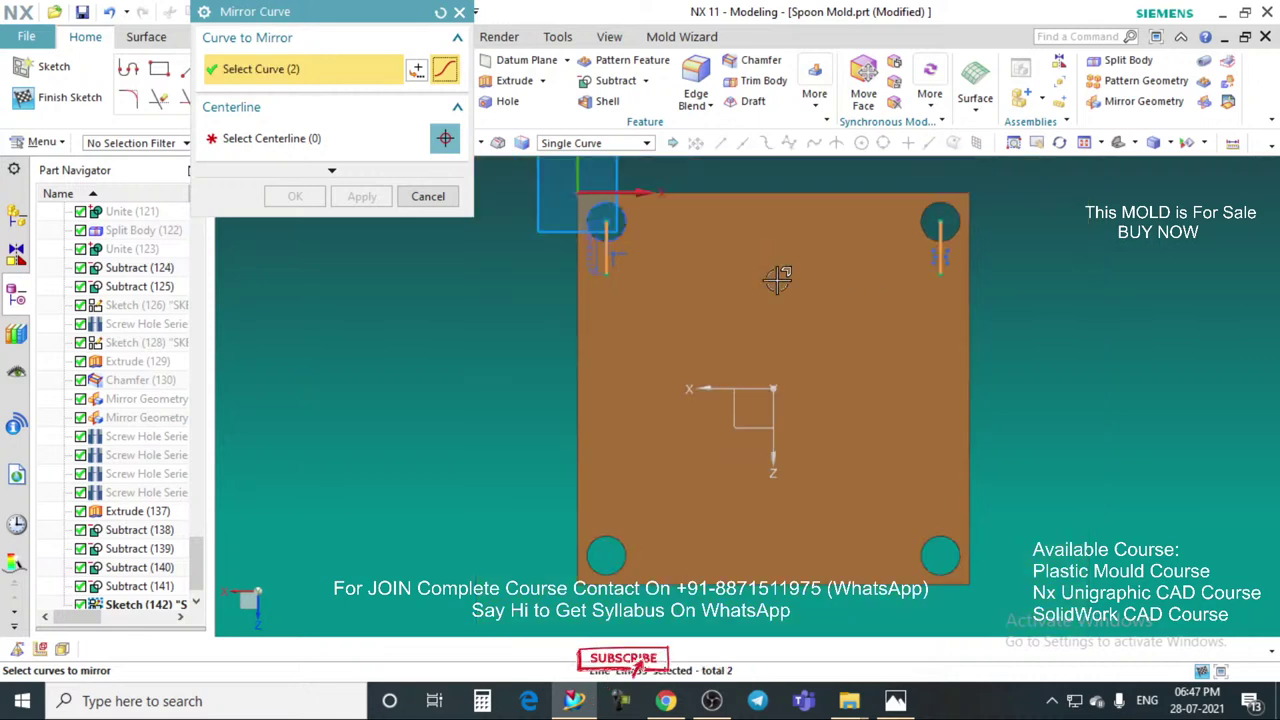
{"action": "middle_click", "coordinate": [266, 180]}
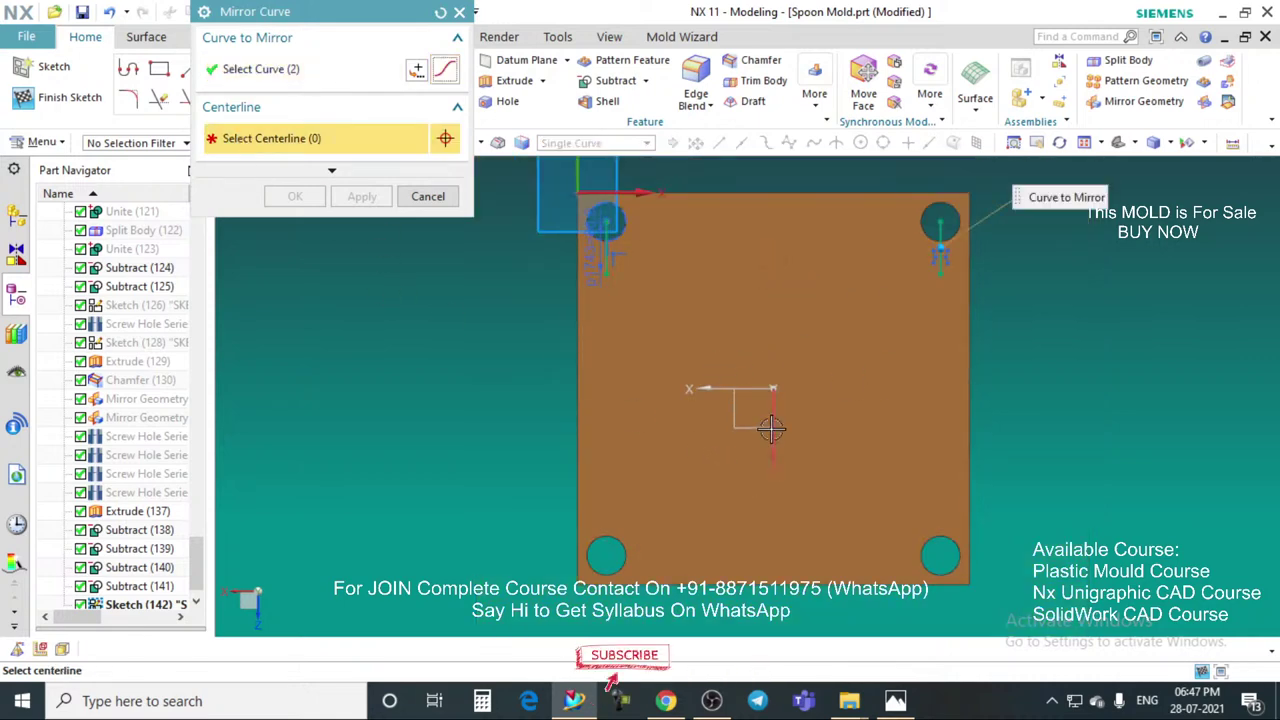
{"action": "left_click", "coordinate": [707, 390]}
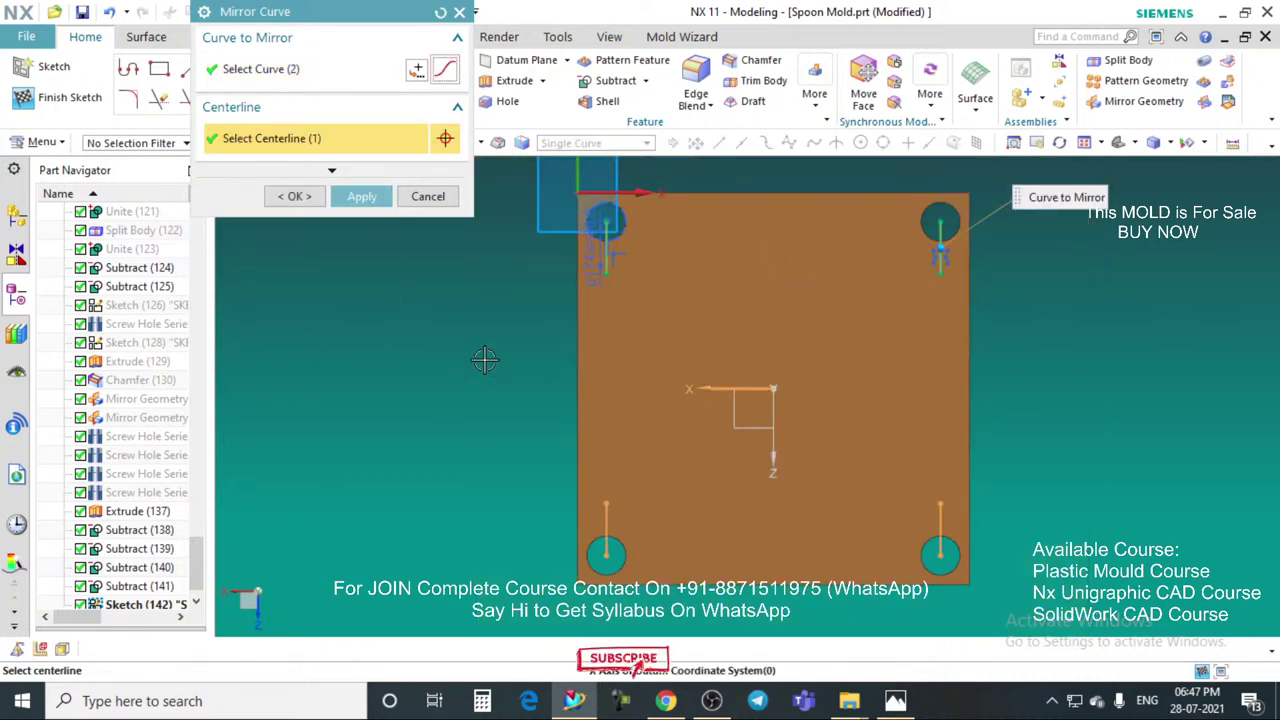
{"action": "left_click", "coordinate": [295, 196]}
Step: Finish the sketch of the four locating lines on the bottom plate
{"action": "scroll", "coordinate": [775, 370], "scroll_direction": "down", "scroll_amount": 2}
{"action": "scroll", "coordinate": [590, 325], "scroll_direction": "up", "scroll_amount": 2}
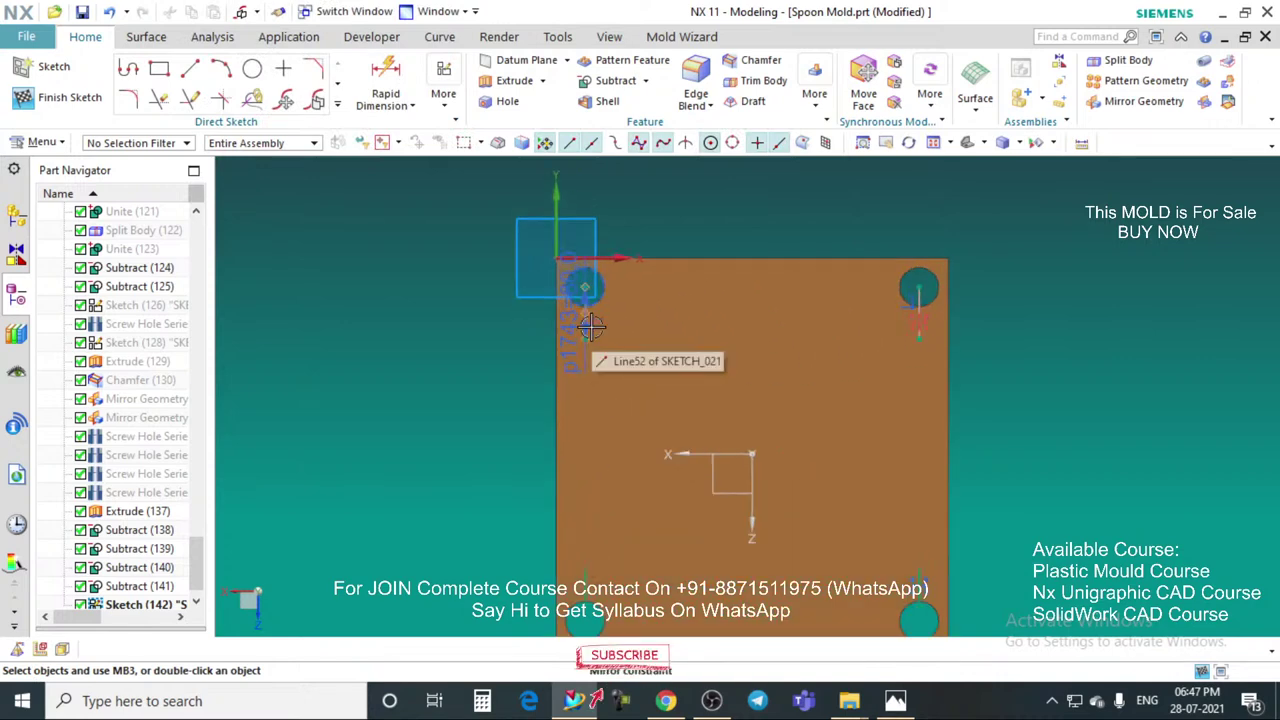
{"action": "left_click", "coordinate": [252, 97]}
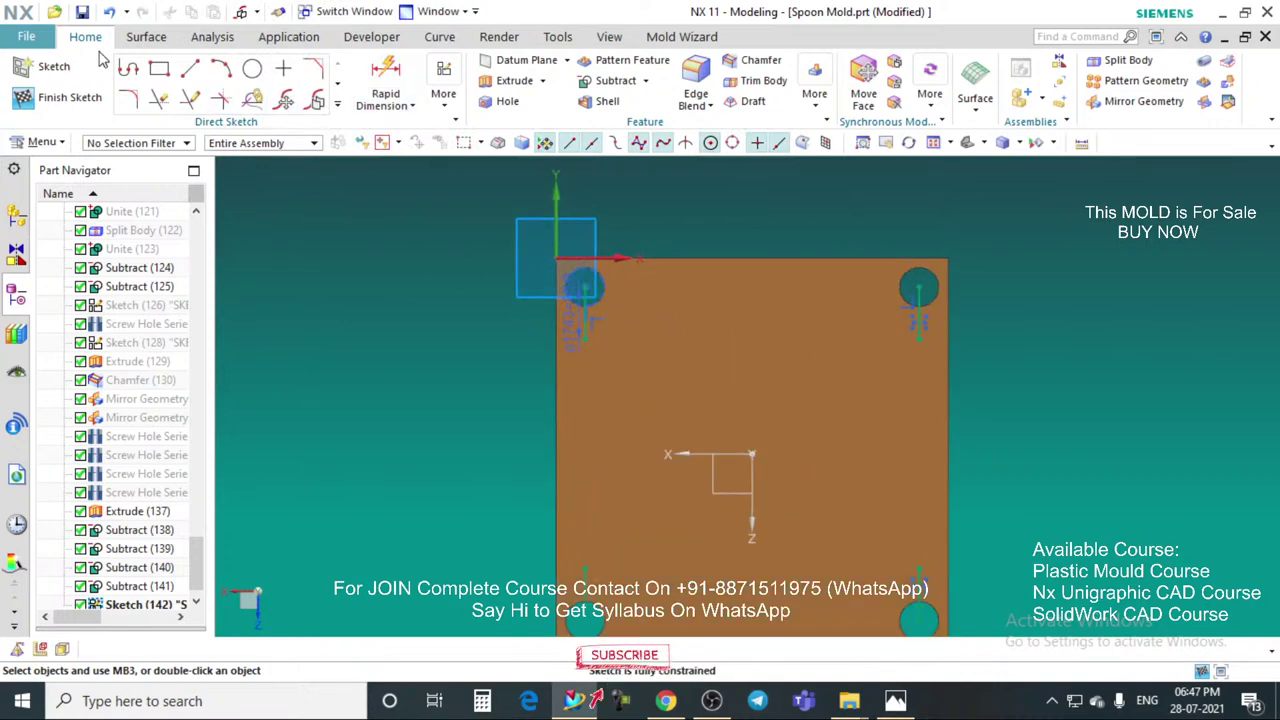
{"action": "left_click", "coordinate": [144, 40]}
{"action": "left_click", "coordinate": [98, 42]}
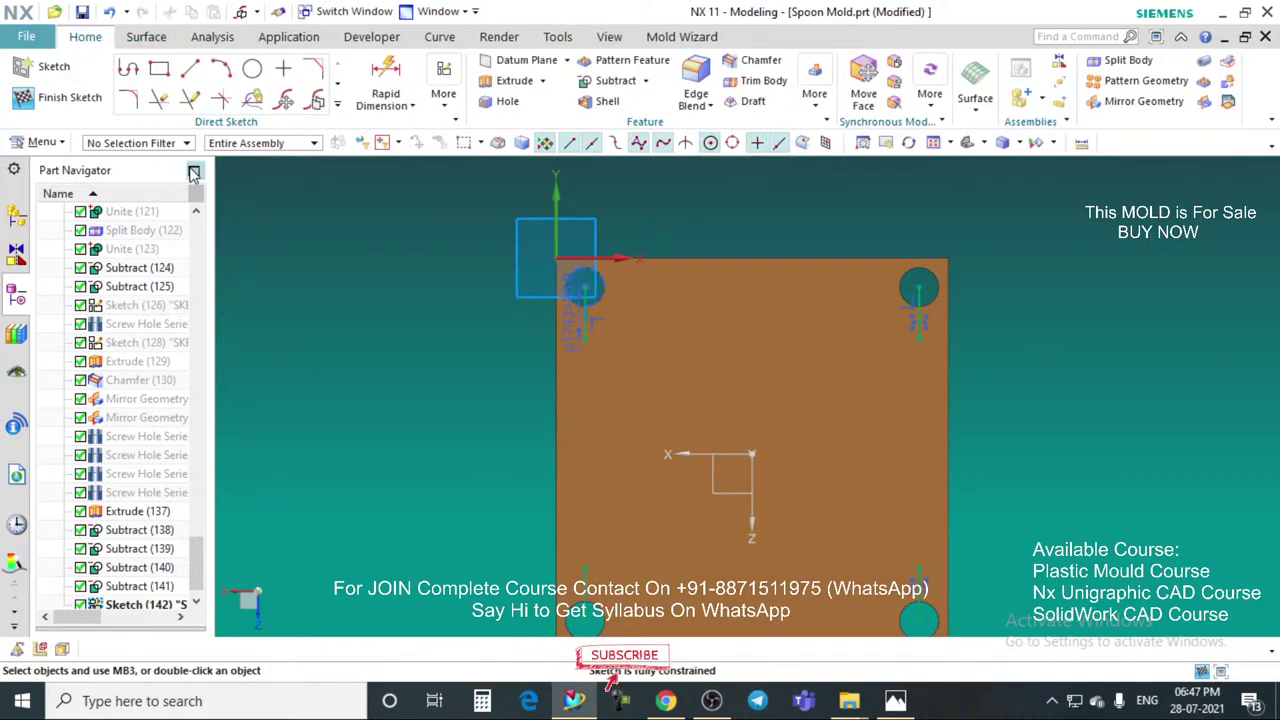
{"action": "left_click", "coordinate": [70, 100]}
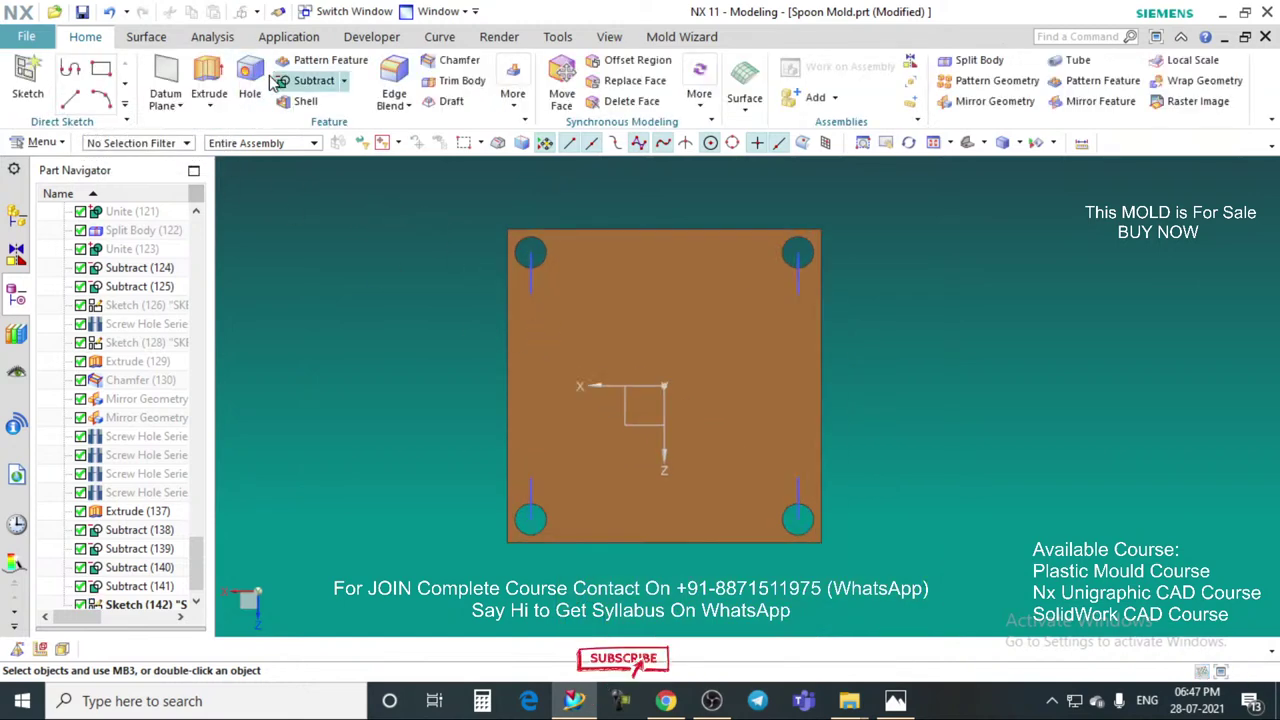
Step: Start a Hole Series and place its first point at the free end of one locating line
{"action": "left_click", "coordinate": [250, 78]}
{"action": "scroll", "coordinate": [540, 300], "scroll_direction": "up", "scroll_amount": 5}
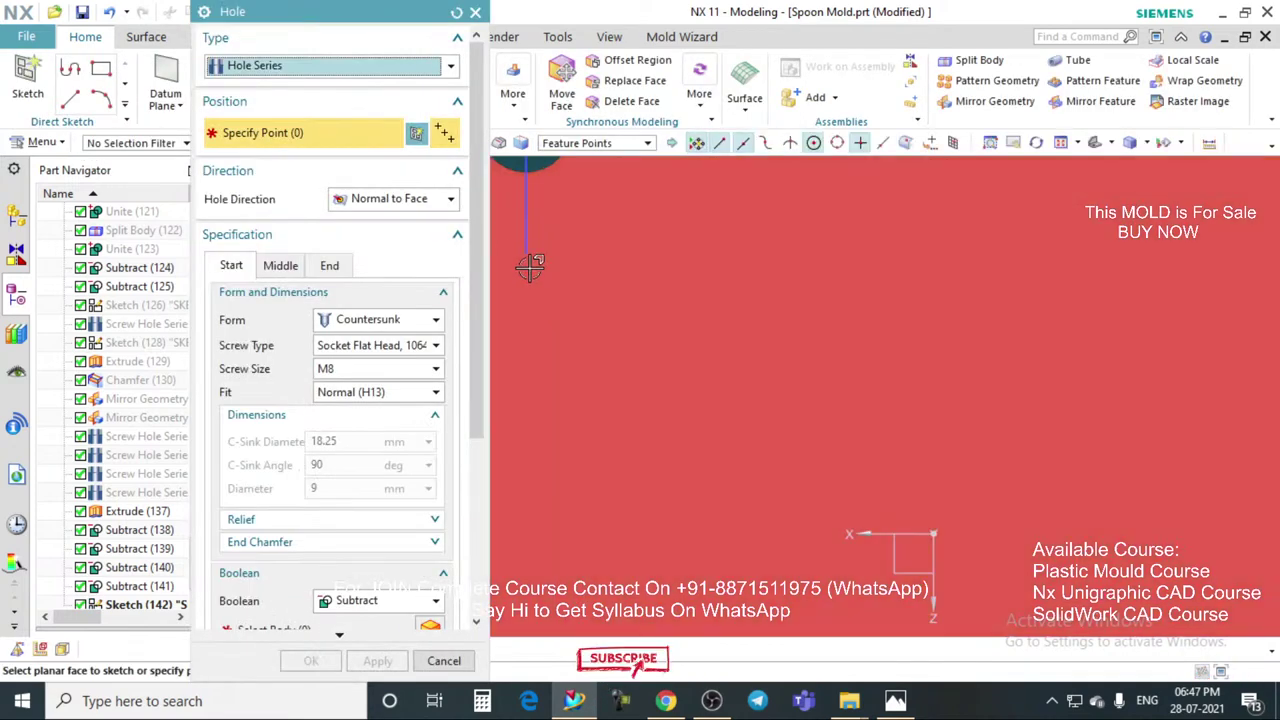
{"action": "left_click", "coordinate": [524, 254]}
{"action": "scroll", "coordinate": [614, 294], "scroll_direction": "down", "scroll_amount": 6}
{"action": "middle_click_drag", "start_coordinate": [594, 314], "coordinate": [556, 280]}
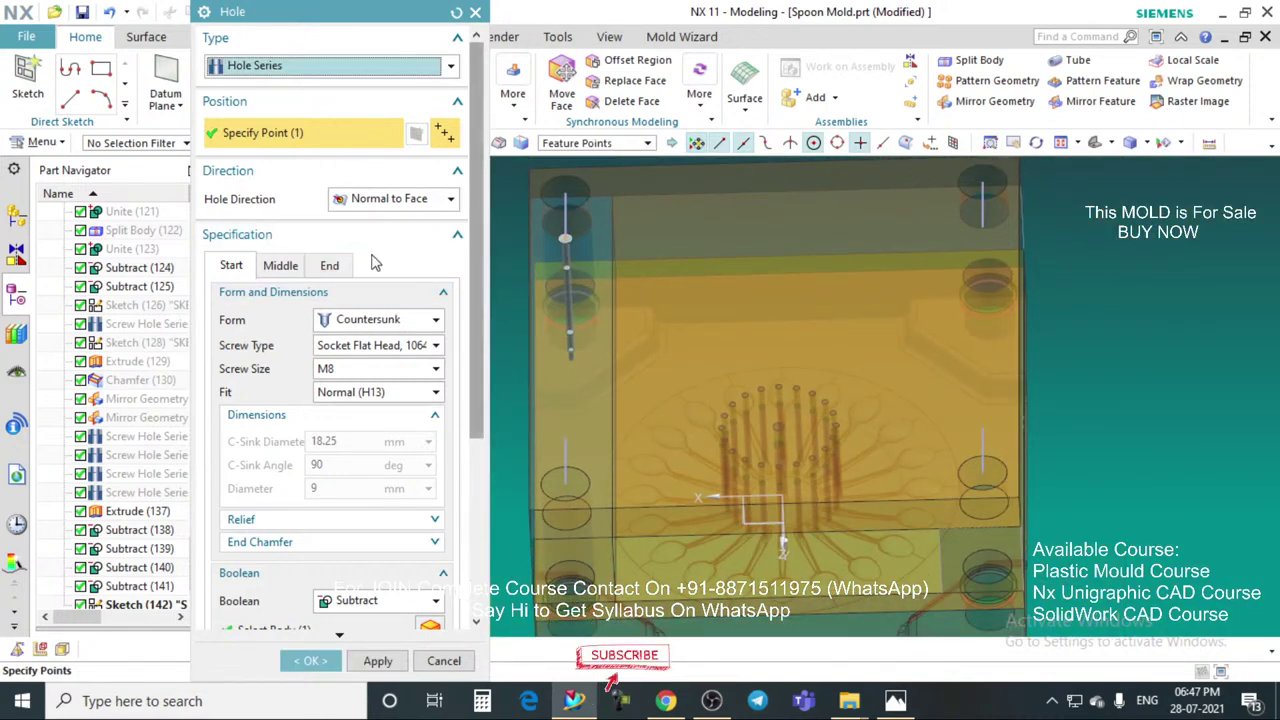
Step: Set the Hole Series' start hole to Counterbored form with screw size M20
{"action": "left_click", "coordinate": [368, 320]}
{"action": "left_click", "coordinate": [352, 364]}
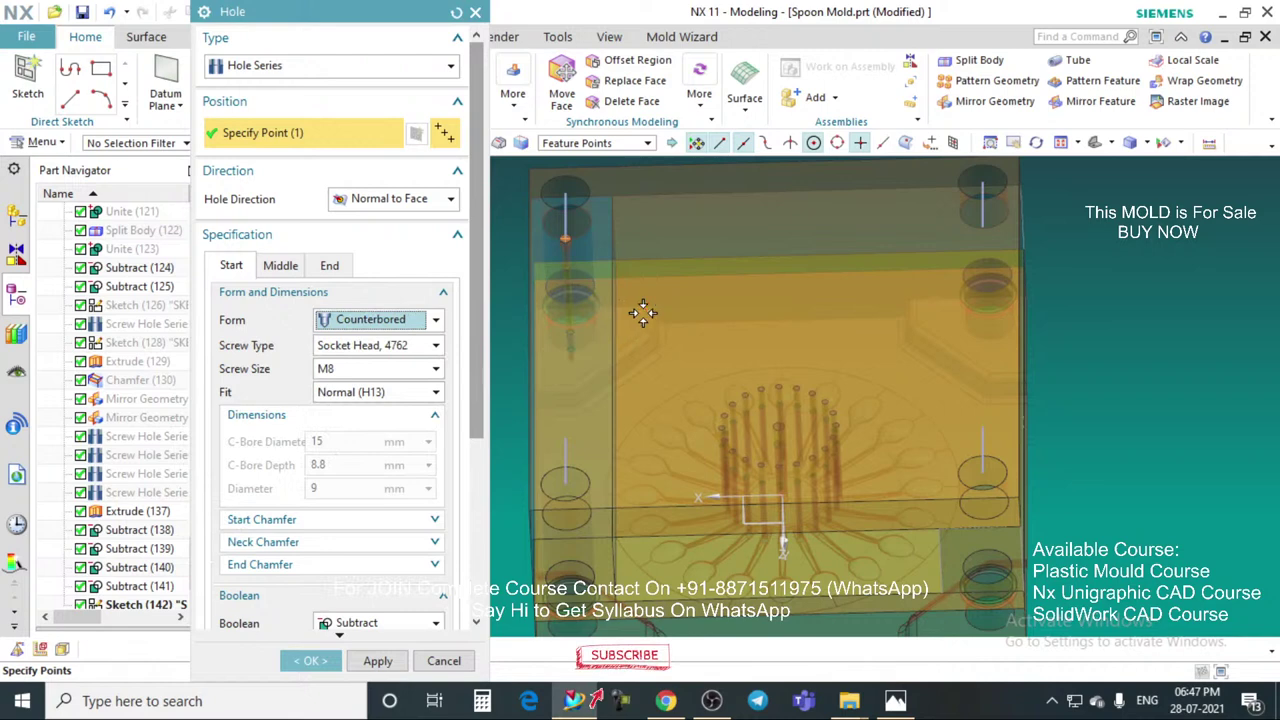
{"action": "scroll", "coordinate": [597, 337], "scroll_direction": "down", "scroll_amount": 3}
{"action": "left_click", "coordinate": [390, 370]}
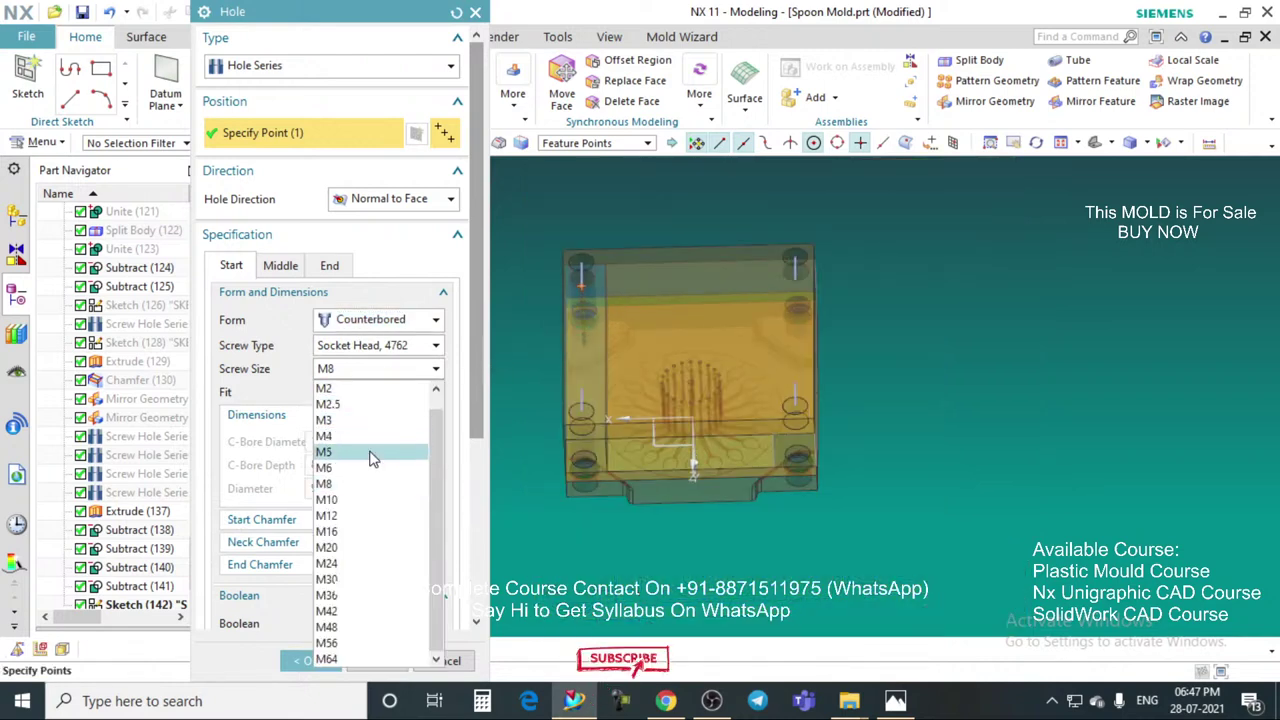
{"action": "left_click", "coordinate": [352, 548]}
Step: Add the other line end above the same spacer block as a second hole point and apply the Hole Series
{"action": "middle_click_drag", "start_coordinate": [614, 314], "coordinate": [604, 388]}
{"action": "scroll", "coordinate": [600, 394], "scroll_direction": "up", "scroll_amount": 2}
{"action": "scroll", "coordinate": [597, 398], "scroll_direction": "up", "scroll_amount": 2}
{"action": "scroll", "coordinate": [600, 402], "scroll_direction": "down", "scroll_amount": 2}
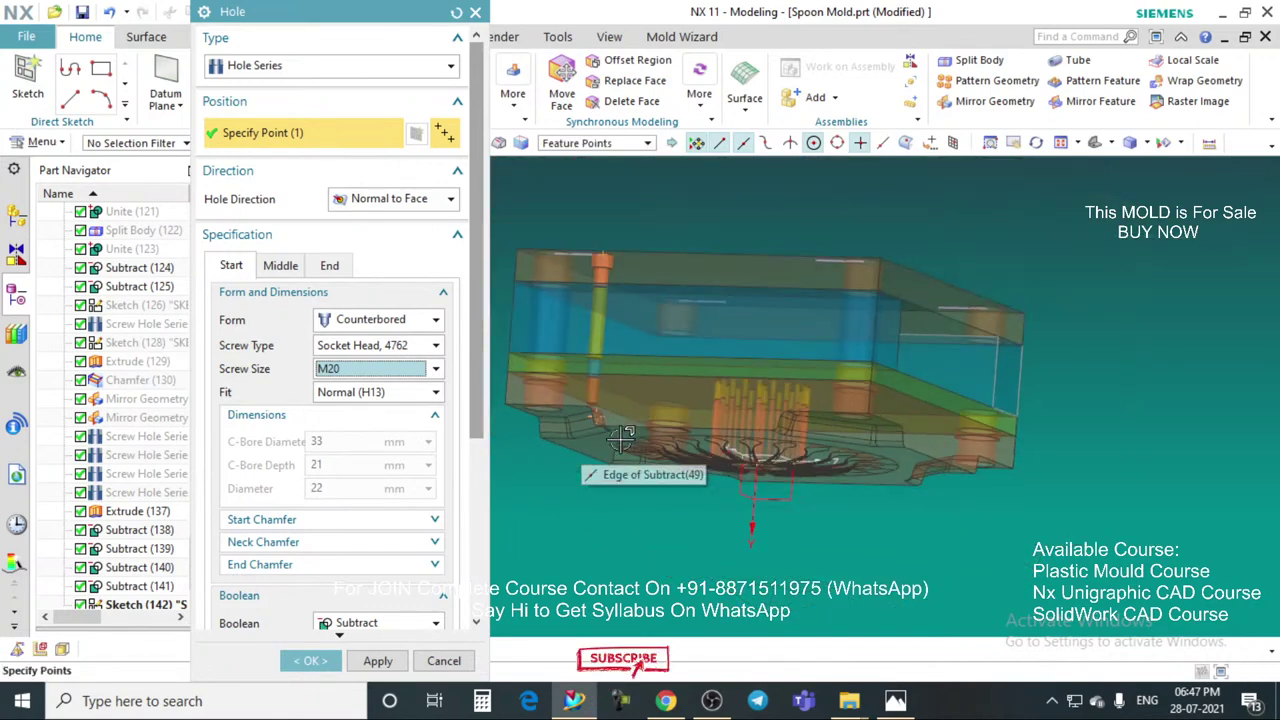
{"action": "scroll", "coordinate": [618, 405], "scroll_direction": "down", "scroll_amount": 2}
{"action": "middle_click_drag", "start_coordinate": [731, 350], "coordinate": [722, 408]}
{"action": "scroll", "coordinate": [764, 386], "scroll_direction": "up", "scroll_amount": 4}
{"action": "left_click", "coordinate": [723, 366]}
{"action": "scroll", "coordinate": [700, 410], "scroll_direction": "down", "scroll_amount": 3}
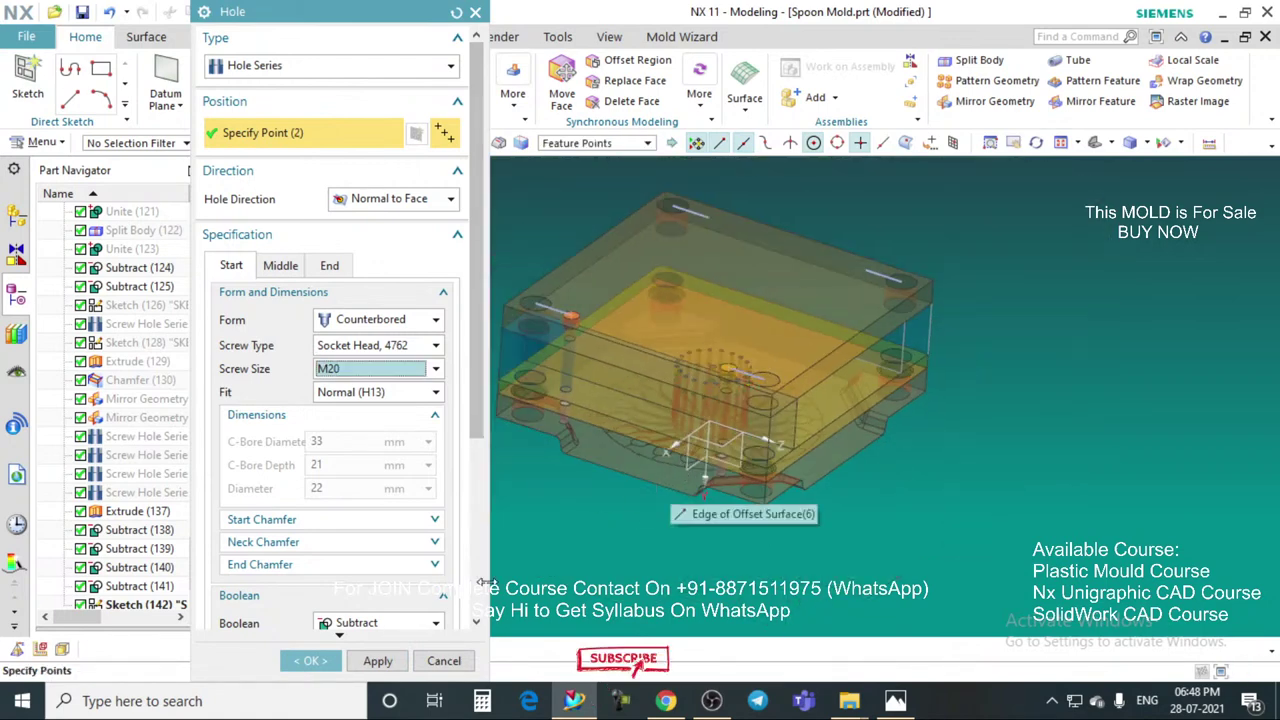
{"action": "left_click", "coordinate": [377, 661]}
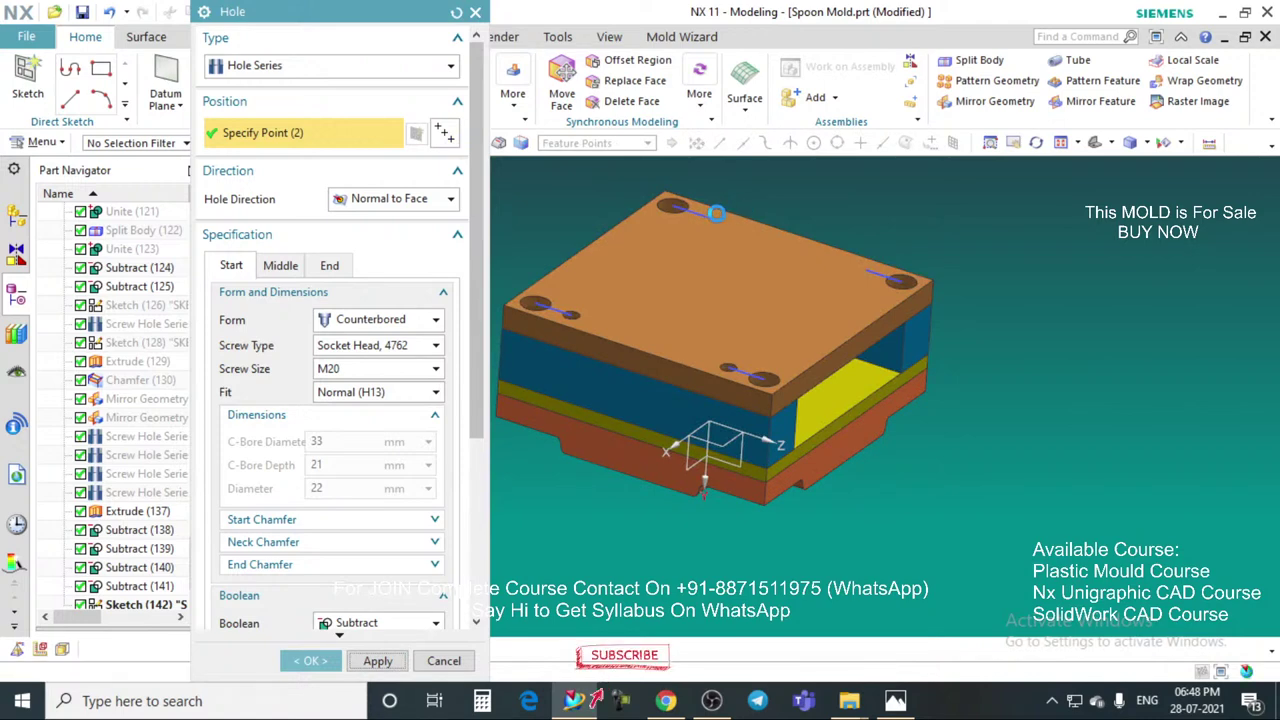
Step: Create the same M20 counterbored Hole Series at the two line ends above the opposite spacer block
{"action": "scroll", "coordinate": [716, 213], "scroll_direction": "up", "scroll_amount": 5}
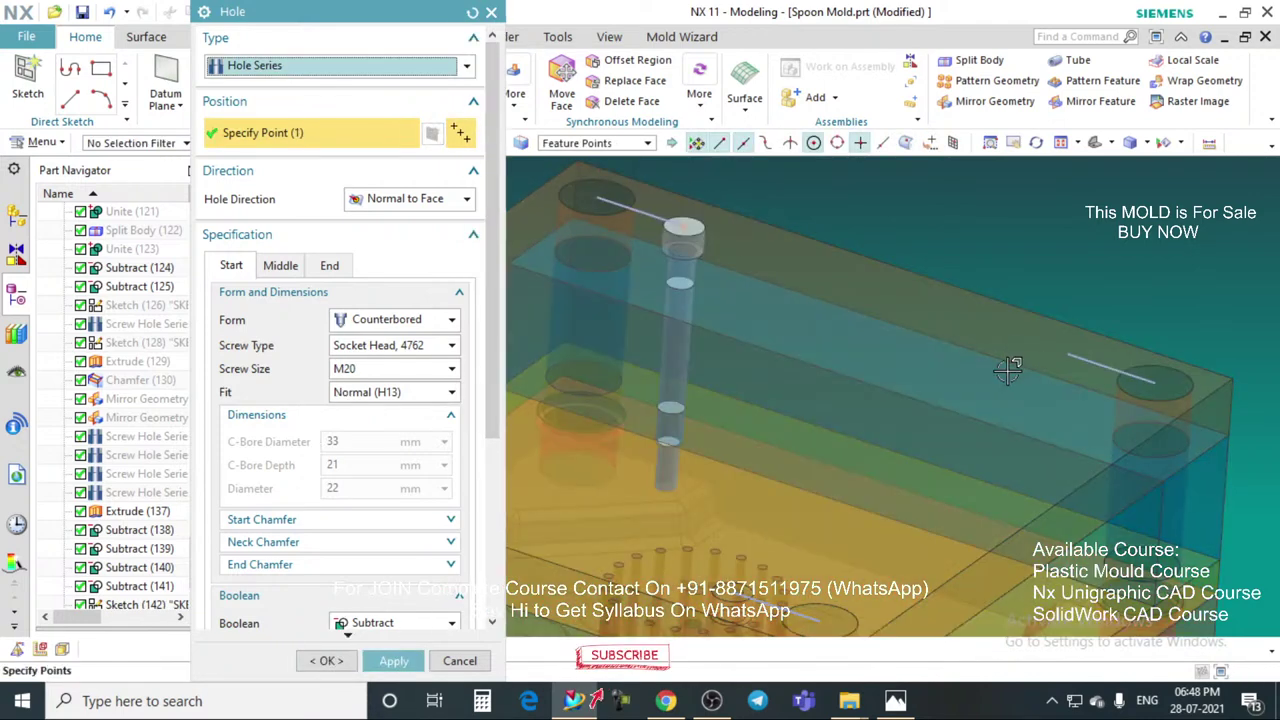
{"action": "left_click", "coordinate": [1070, 355]}
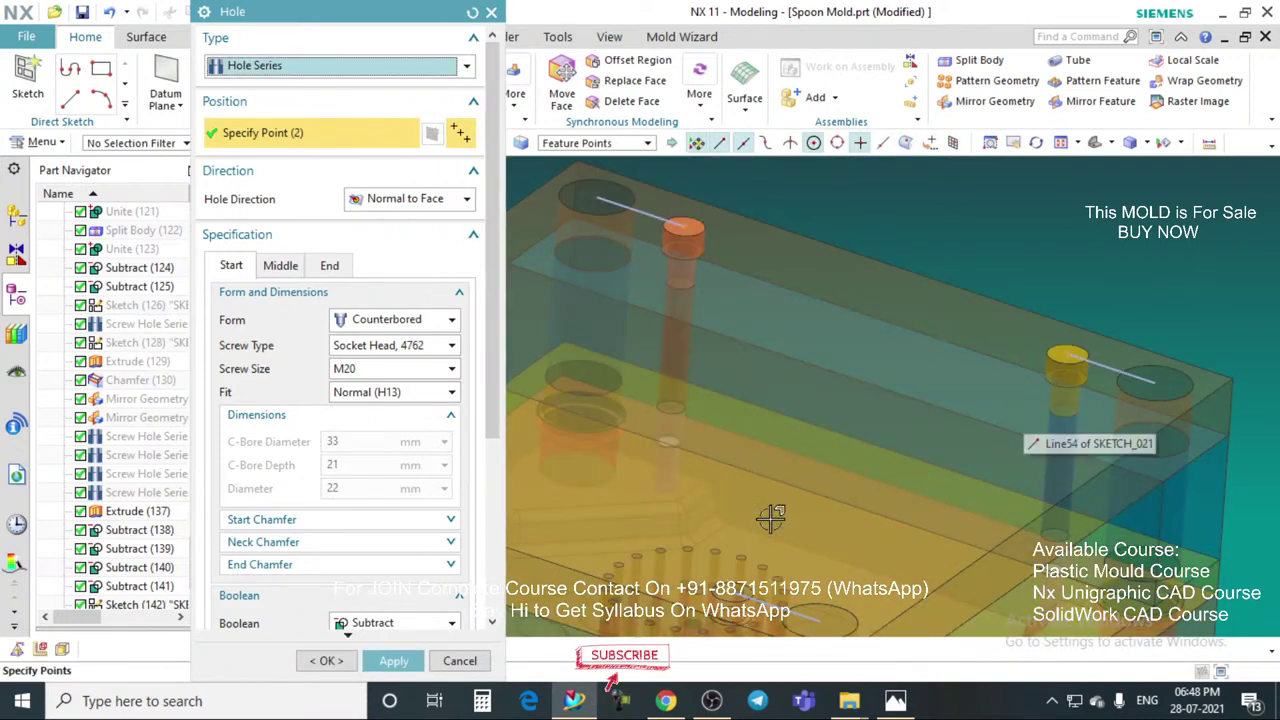
{"action": "left_click", "coordinate": [327, 661]}
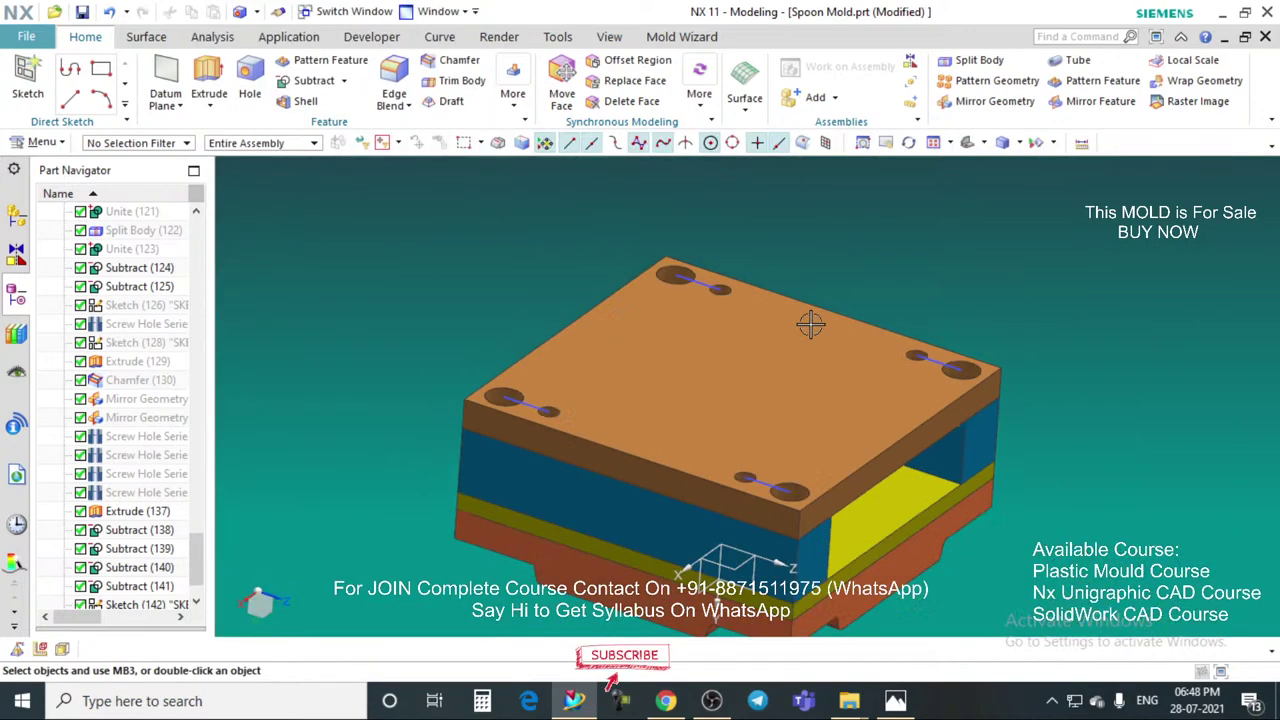
Step: Switch from NX to the YouTube Studio live-stream page in the browser
{"action": "middle_click_drag", "start_coordinate": [811, 323], "coordinate": [819, 288]}
{"action": "key", "text": "F8"}
{"action": "left_click", "coordinate": [1224, 13]}
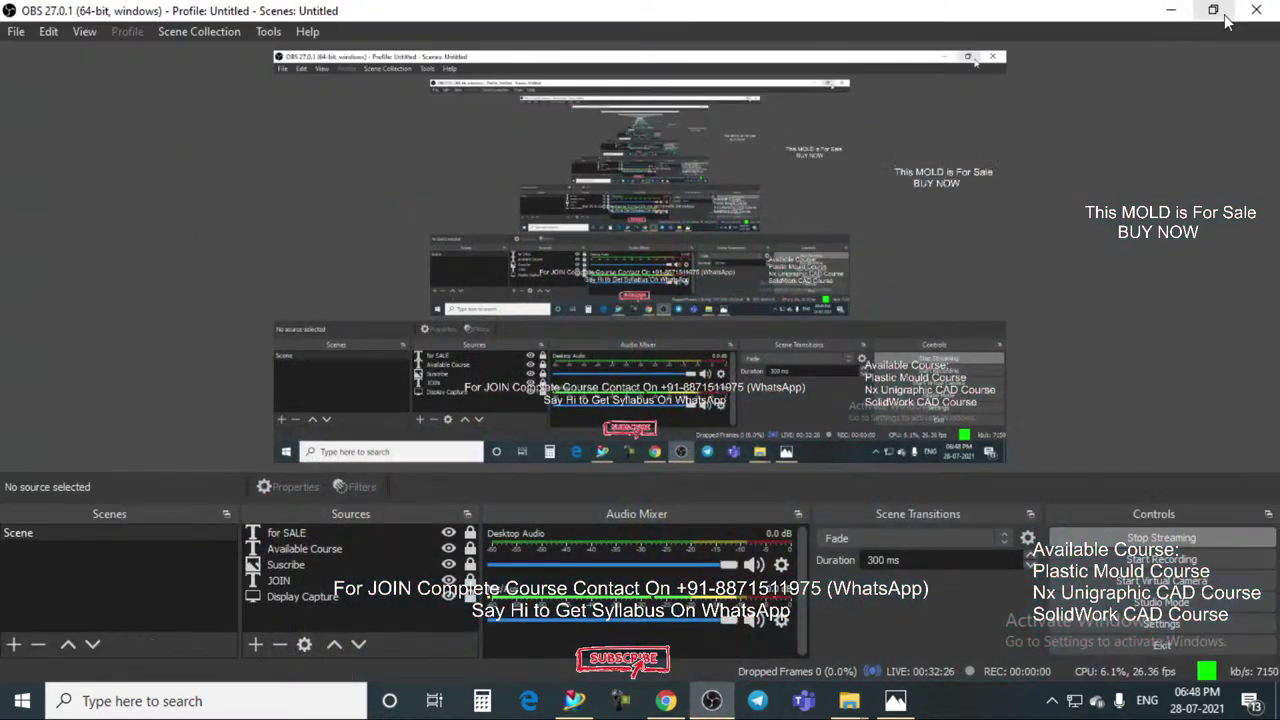
{"action": "left_click", "coordinate": [1172, 11]}
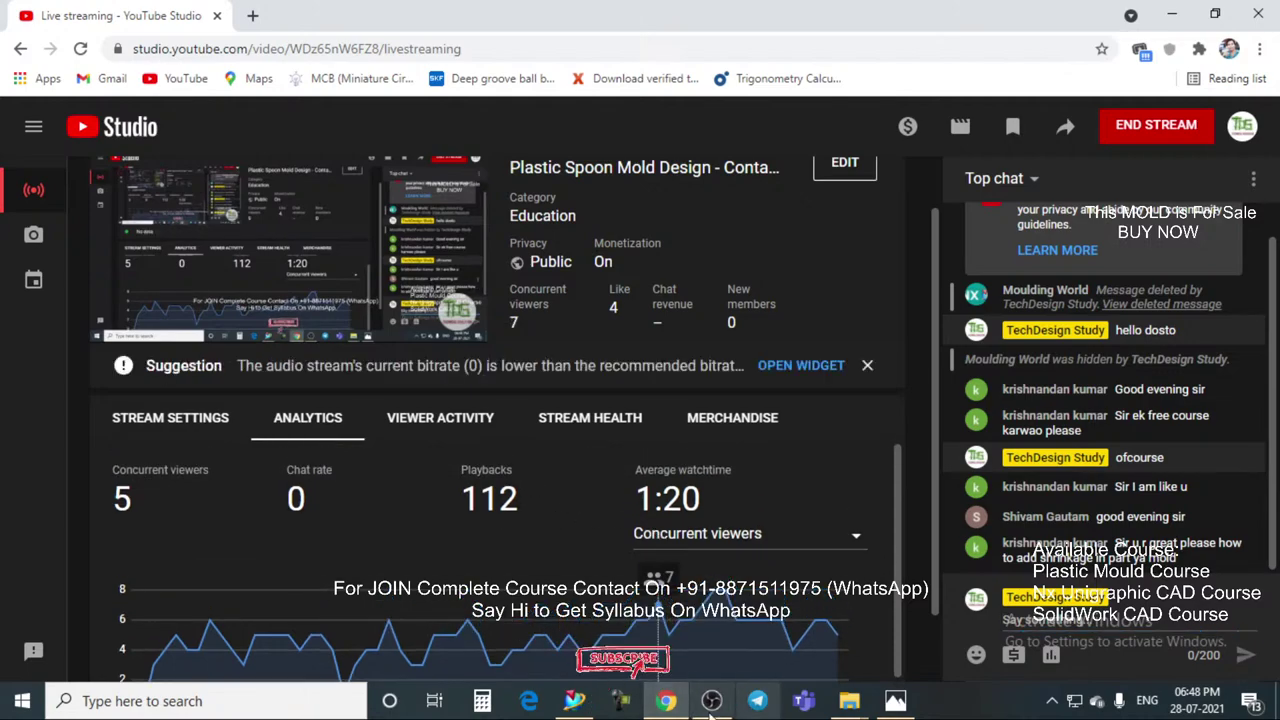
Step: Return to NX, show the complete mould assembly and save the part
{"action": "left_click", "coordinate": [577, 702]}
{"action": "scroll", "coordinate": [682, 354], "scroll_direction": "down", "scroll_amount": 2}
{"action": "middle_click_drag", "start_coordinate": [720, 338], "coordinate": [836, 330]}
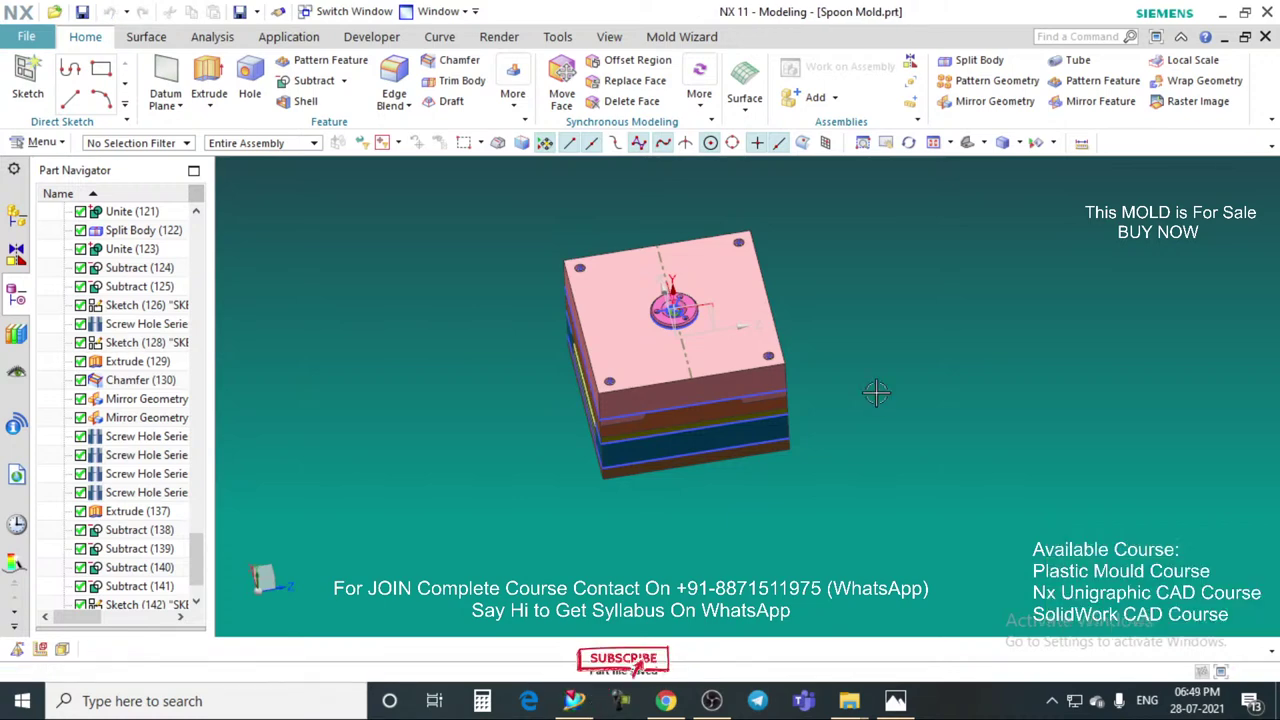
{"action": "middle_click_drag", "start_coordinate": [805, 403], "coordinate": [775, 398]}
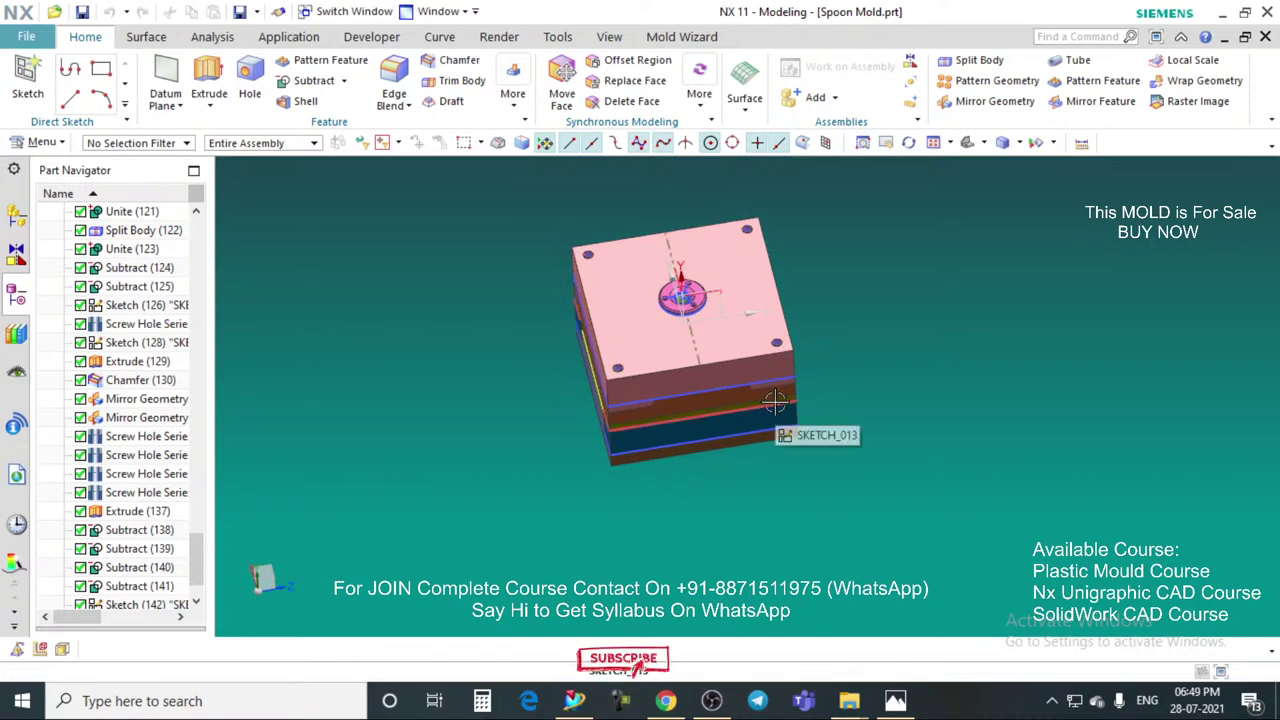
Step: Hide the whole mould by inverting the shown and hidden bodies, and import the flip-top cap's Parasolid file from the Desktop
{"action": "key", "text": "ctrl+shift+b"}
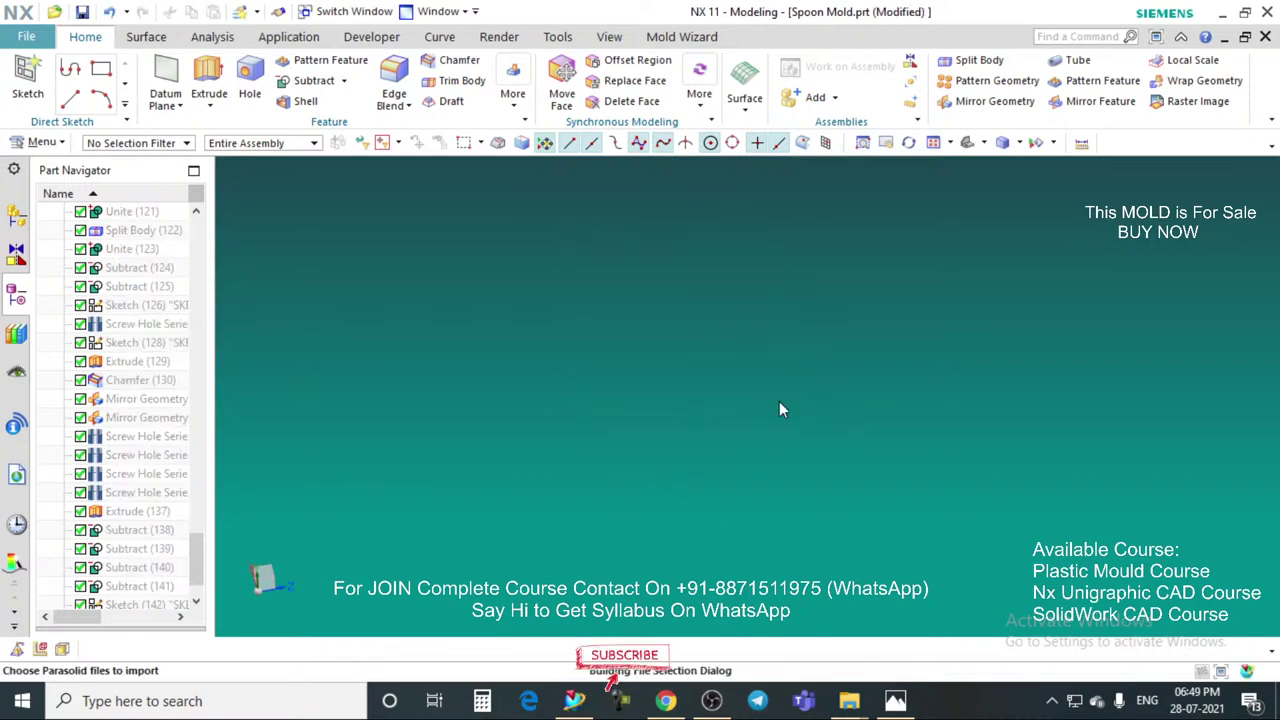
{"action": "scroll", "coordinate": [545, 455], "scroll_direction": "down", "scroll_amount": 1}
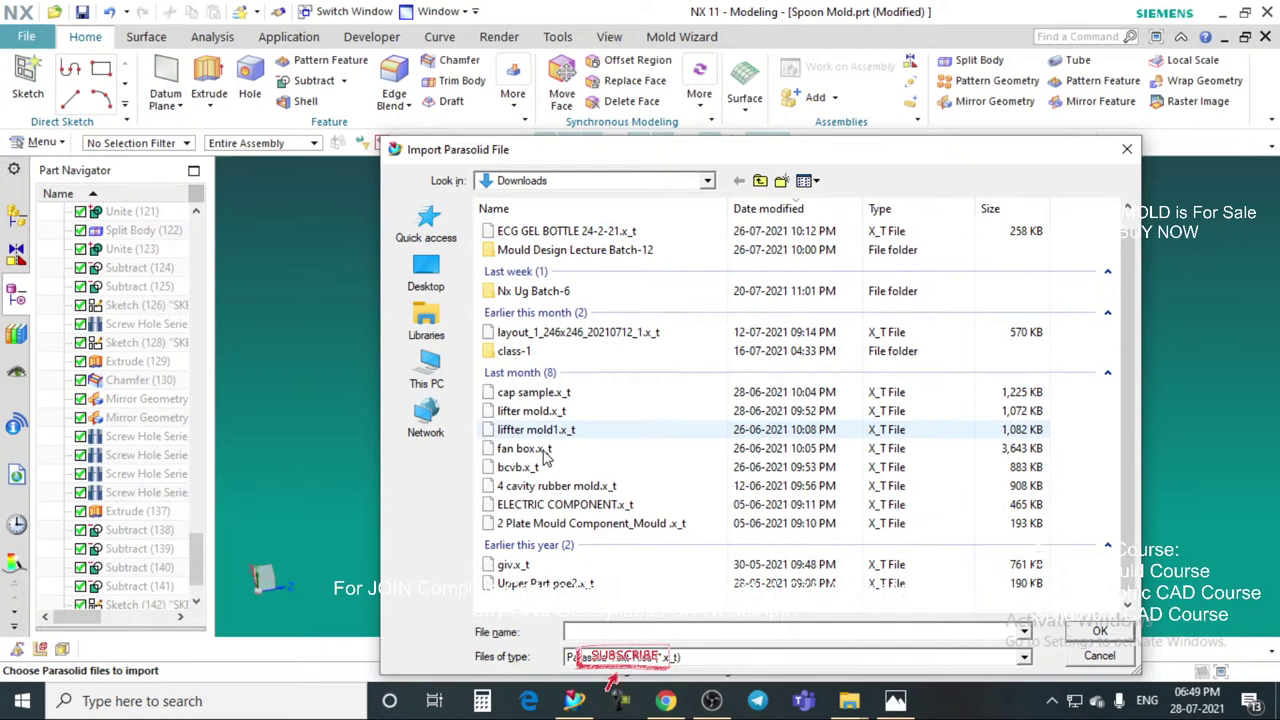
{"action": "scroll", "coordinate": [540, 470], "scroll_direction": "down", "scroll_amount": 1}
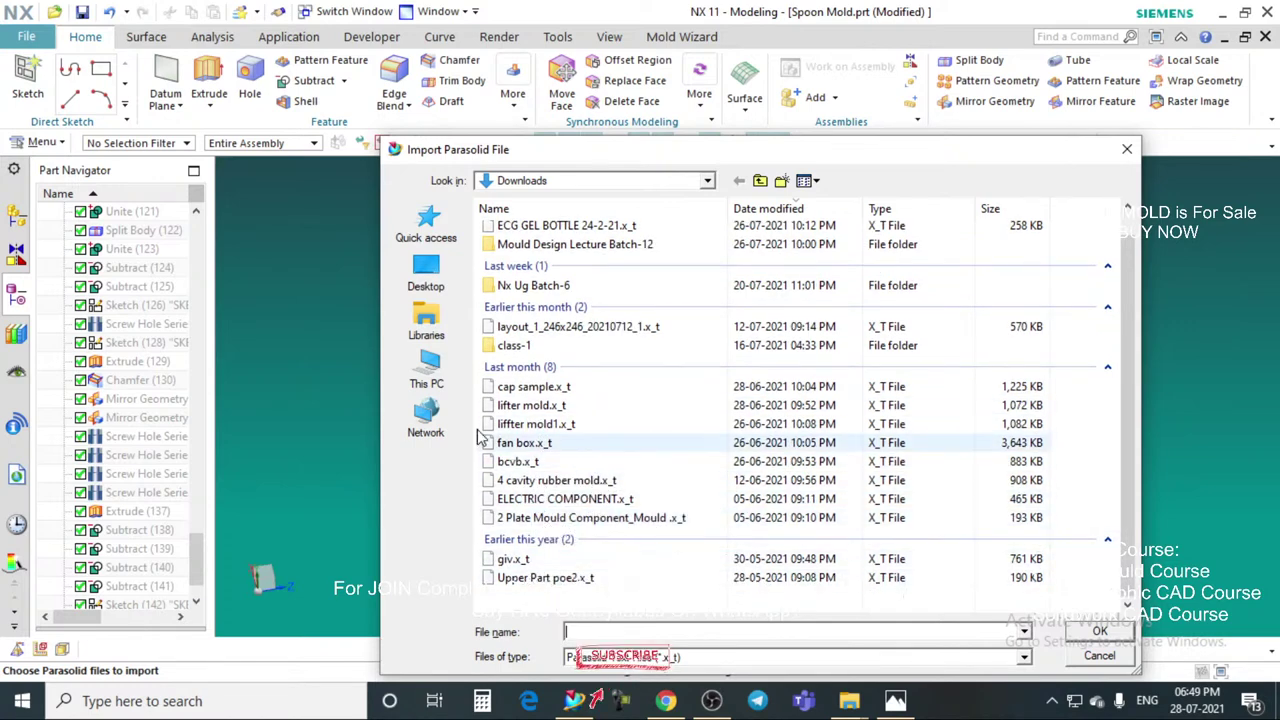
{"action": "left_click", "coordinate": [426, 272]}
{"action": "scroll", "coordinate": [752, 505], "scroll_direction": "down", "scroll_amount": 1}
{"action": "left_click", "coordinate": [1020, 448]}
{"action": "left_click", "coordinate": [1100, 632]}
Step: Examine the imported flip-top cap's lid, hinge, nozzle and body from several angles
{"action": "scroll", "coordinate": [829, 360], "scroll_direction": "up", "scroll_amount": 2}
{"action": "middle_click_drag", "start_coordinate": [809, 323], "coordinate": [803, 389]}
{"action": "scroll", "coordinate": [866, 283], "scroll_direction": "down", "scroll_amount": 3}
{"action": "scroll", "coordinate": [866, 283], "scroll_direction": "up", "scroll_amount": 2}
{"action": "scroll", "coordinate": [885, 320], "scroll_direction": "down", "scroll_amount": 3}
{"action": "scroll", "coordinate": [897, 300], "scroll_direction": "up", "scroll_amount": 2}
{"action": "scroll", "coordinate": [786, 355], "scroll_direction": "down", "scroll_amount": 2}
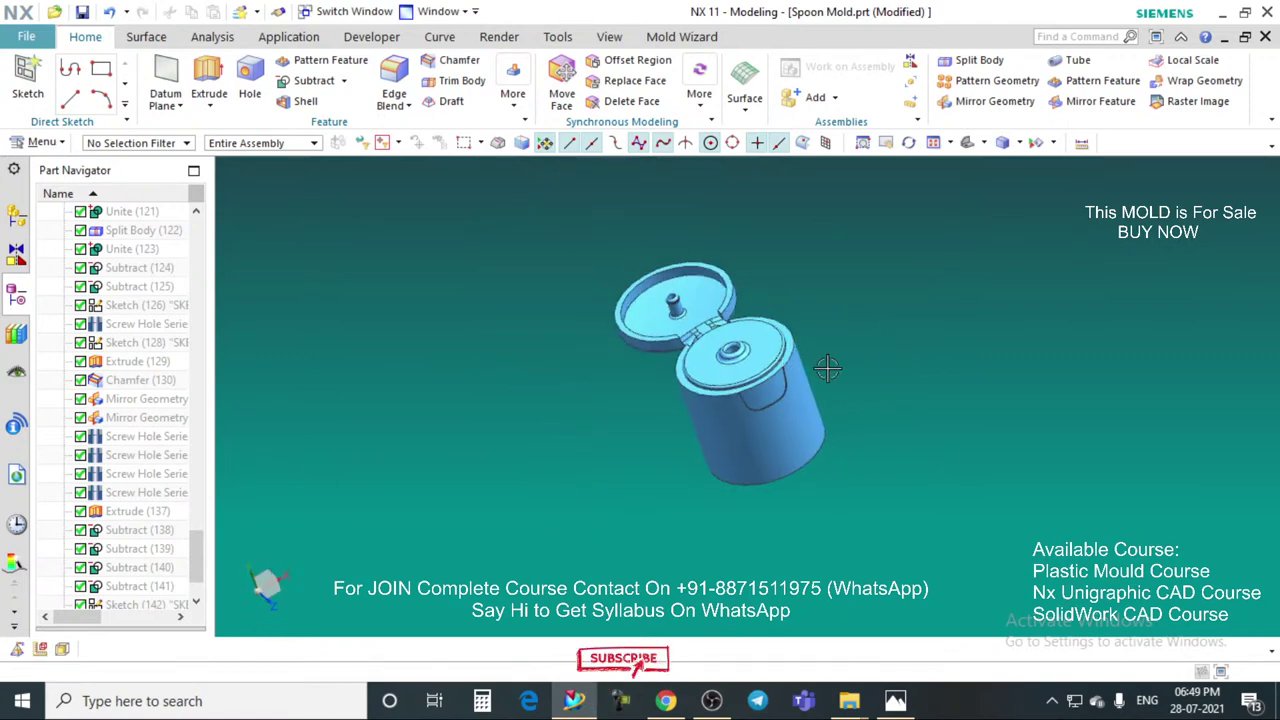
{"action": "middle_click_drag", "start_coordinate": [894, 376], "coordinate": [839, 409]}
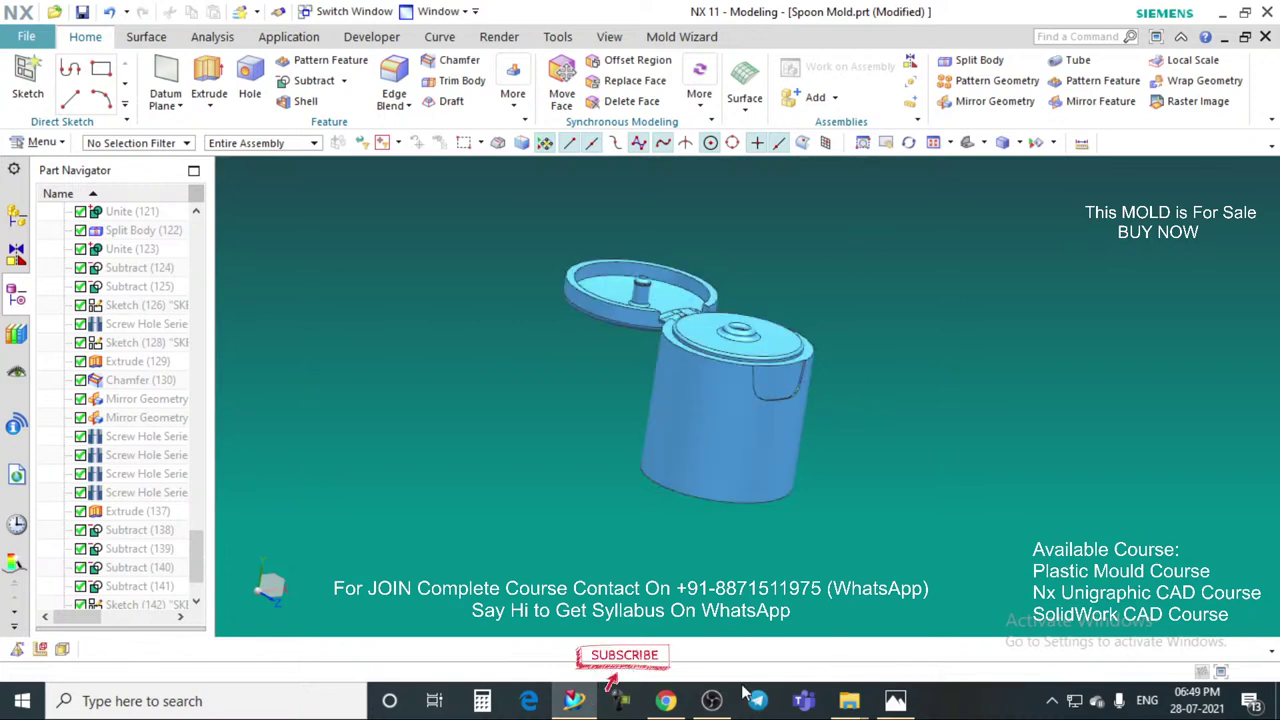
{"action": "mouse_move", "coordinate": [811, 447]}
{"action": "middle_mouse_down"}
{"action": "mouse_move", "coordinate": [837, 371]}
{"action": "mouse_move", "coordinate": [860, 386]}
{"action": "mouse_move", "coordinate": [817, 427]}
{"action": "middle_mouse_up"}
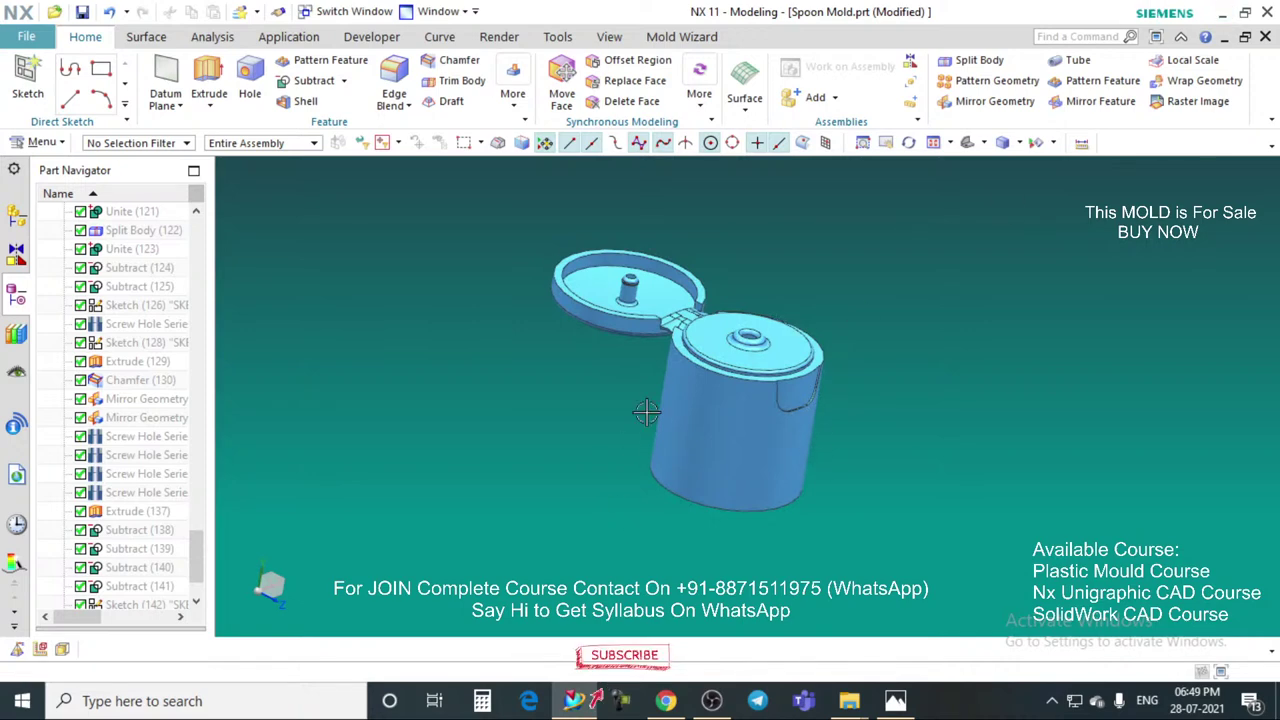
Step: Check the YouTube Studio live-stream page in the browser and return to NX to look over the flip-top cap
{"action": "scroll", "coordinate": [690, 348], "scroll_direction": "down", "scroll_amount": 2}
{"action": "middle_click_drag", "start_coordinate": [769, 346], "coordinate": [793, 341]}
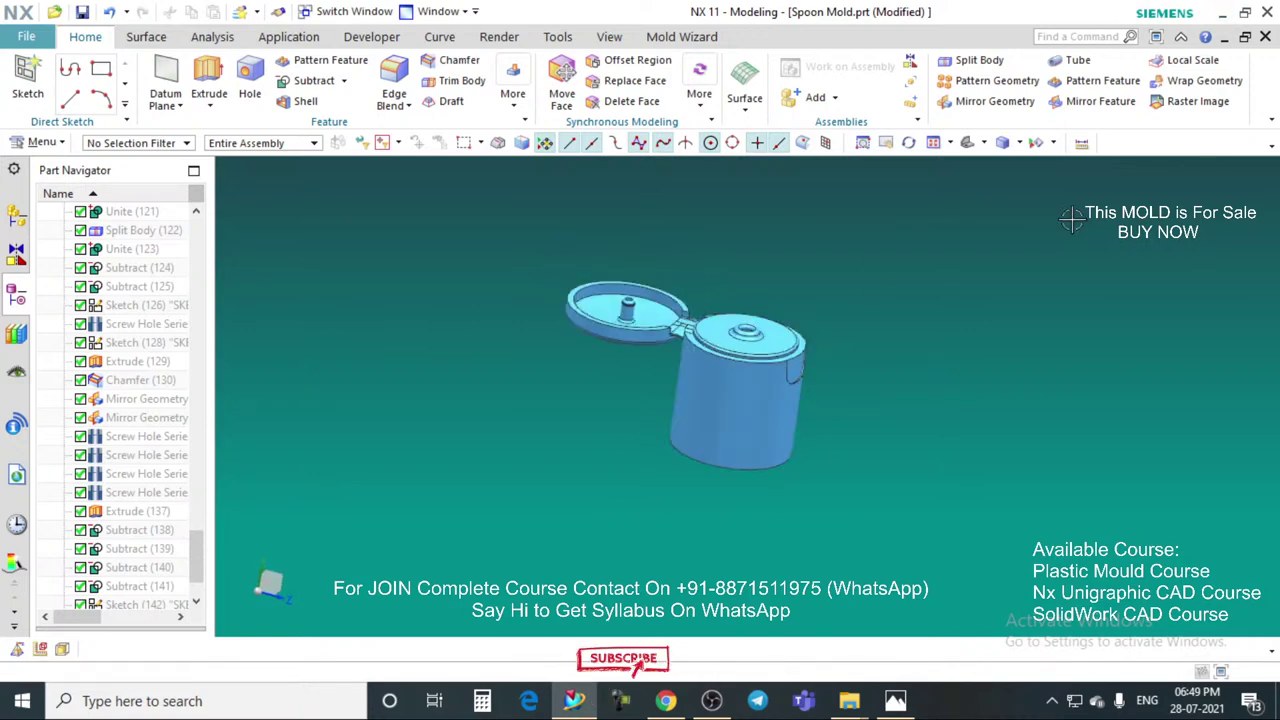
{"action": "left_click", "coordinate": [664, 703]}
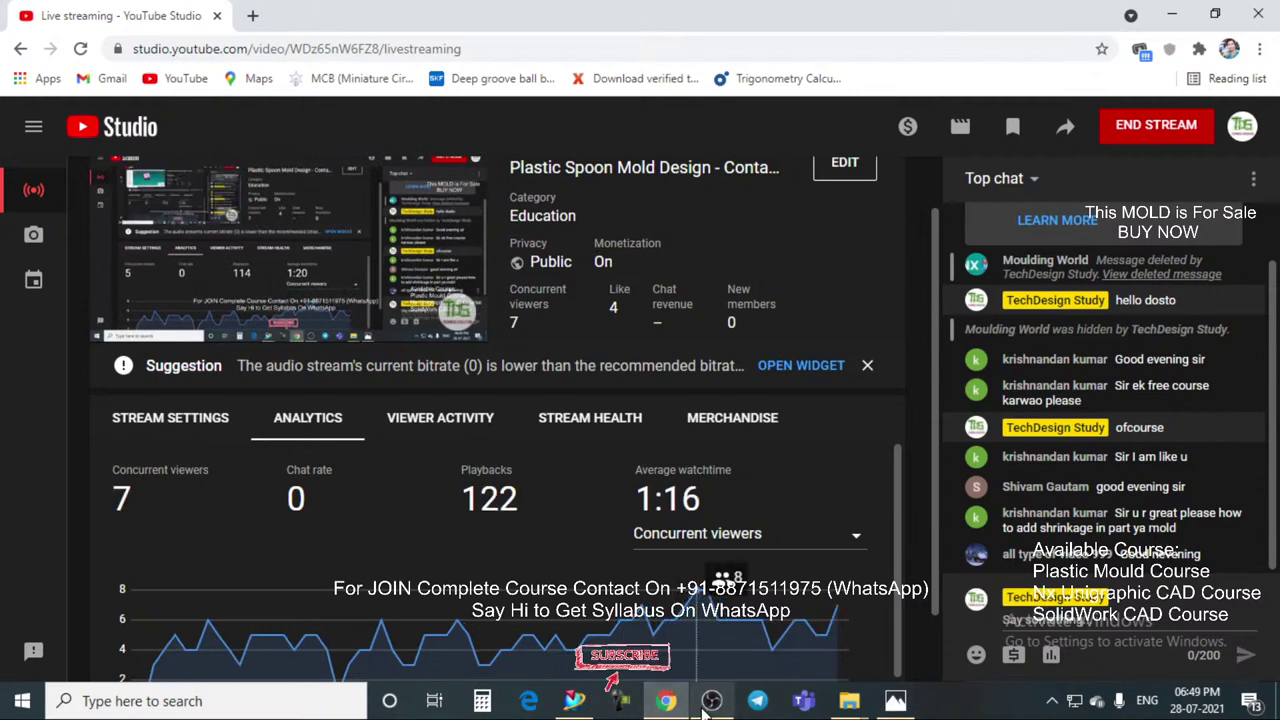
{"action": "left_click", "coordinate": [577, 702]}
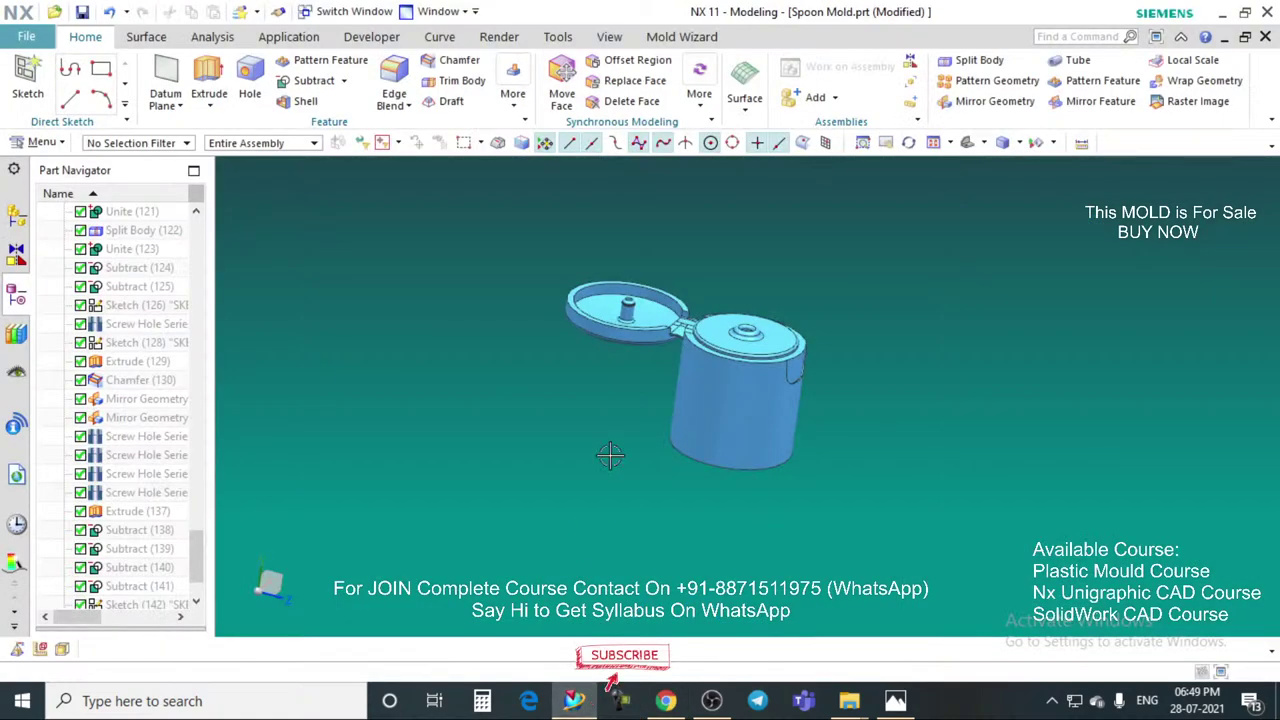
{"action": "scroll", "coordinate": [771, 330], "scroll_direction": "up", "scroll_amount": 2}
{"action": "scroll", "coordinate": [790, 372], "scroll_direction": "down", "scroll_amount": 2}
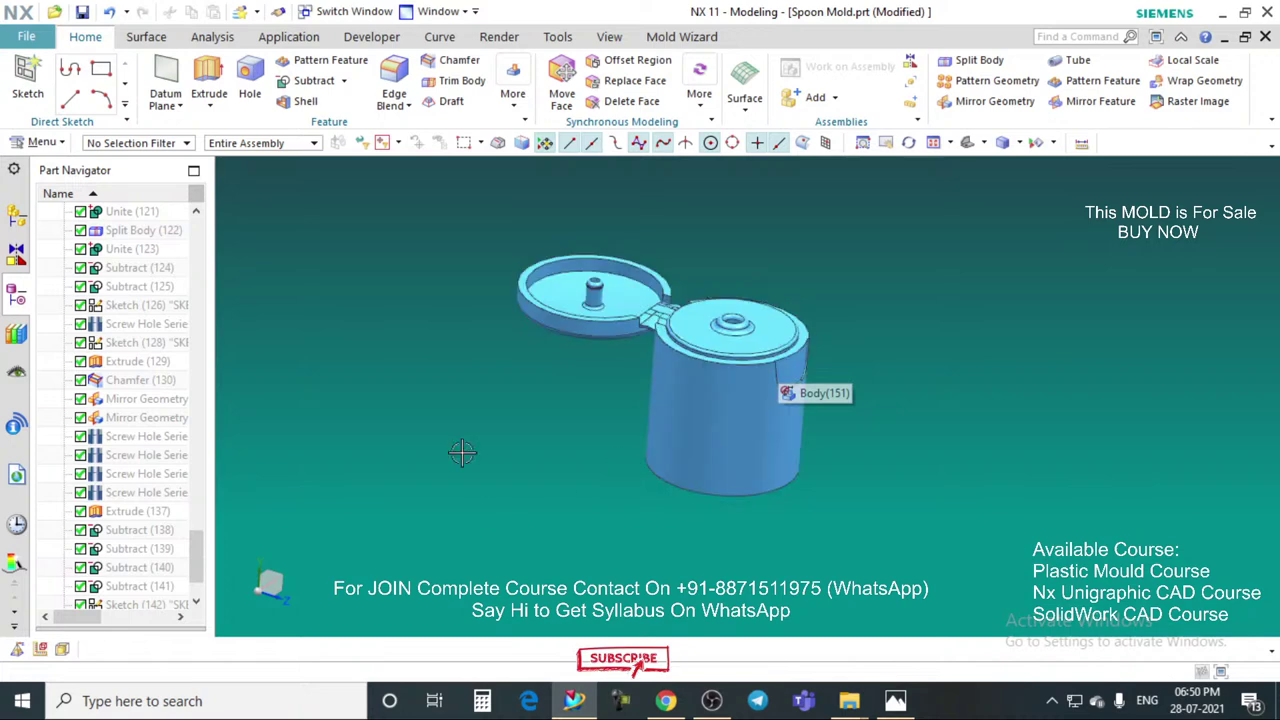
Step: Switch to Calculator and divide the 2 percent shrinkage value by 100
{"action": "left_click", "coordinate": [482, 701]}
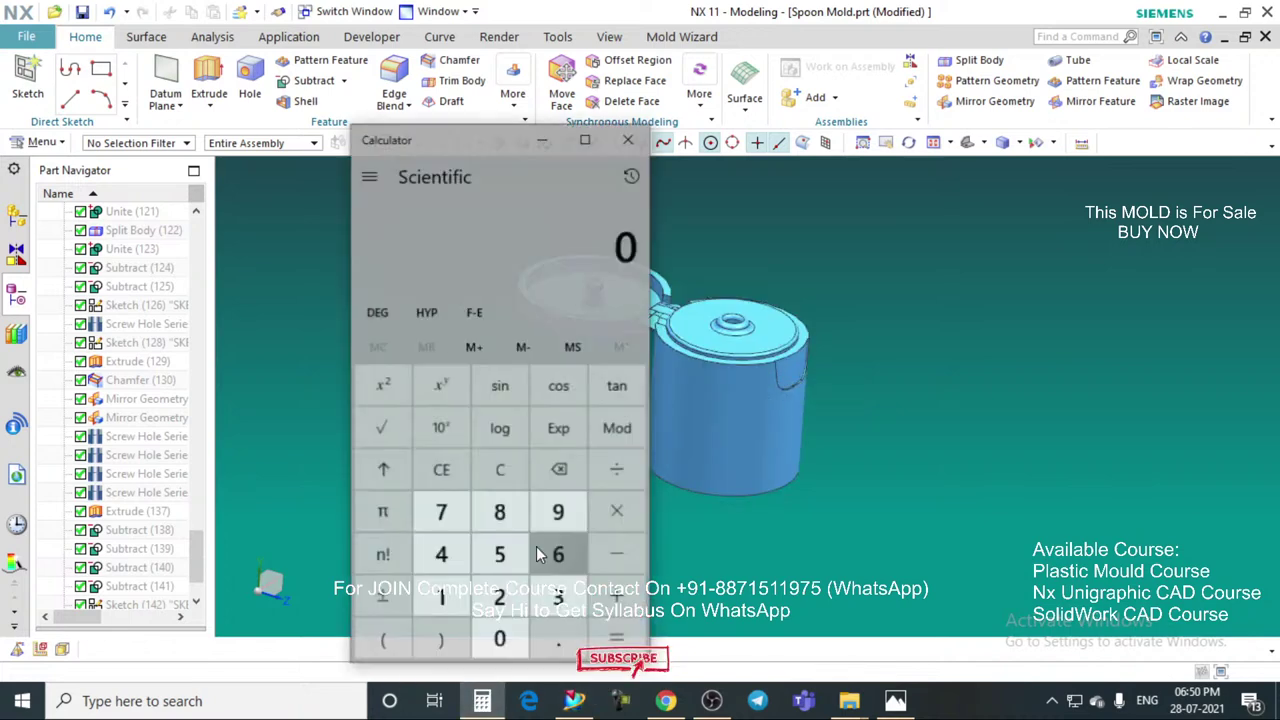
{"action": "left_click", "coordinate": [617, 470]}
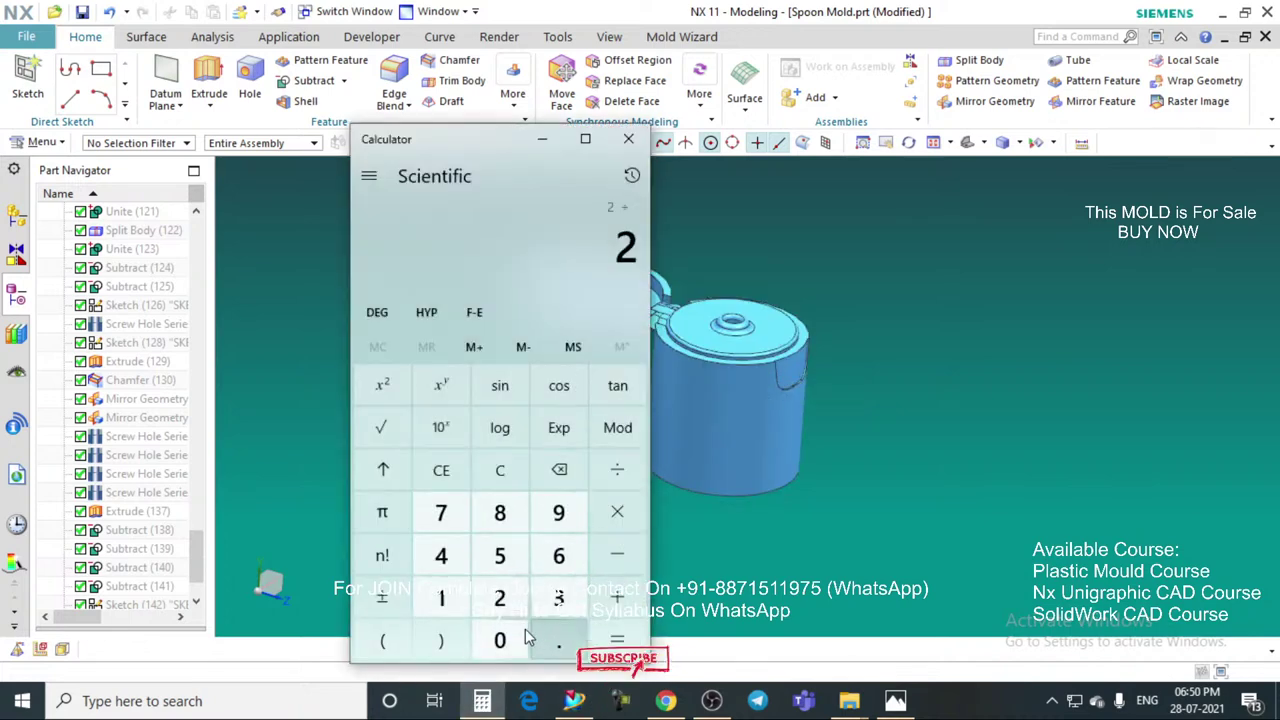
{"action": "left_click", "coordinate": [500, 470]}
{"action": "left_click", "coordinate": [500, 597]}
{"action": "left_click", "coordinate": [622, 472]}
{"action": "left_click", "coordinate": [443, 597]}
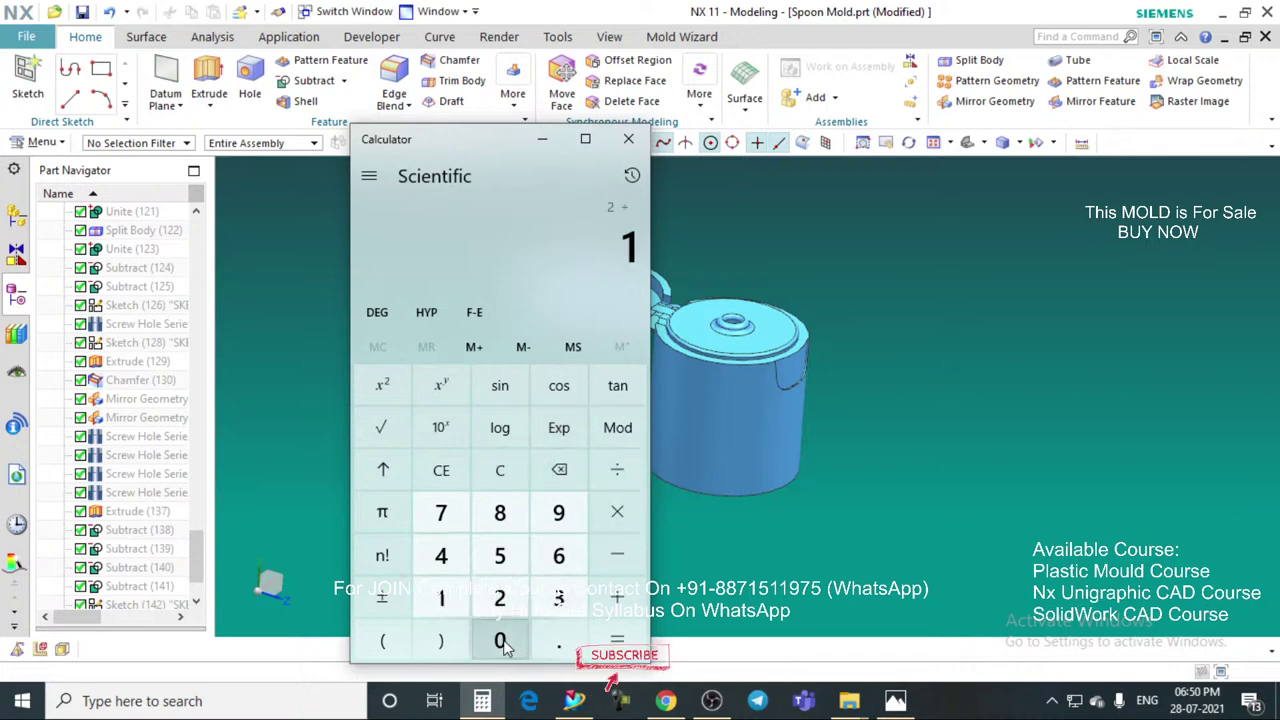
{"action": "double_click", "coordinate": [500, 640]}
{"action": "left_click", "coordinate": [616, 641]}
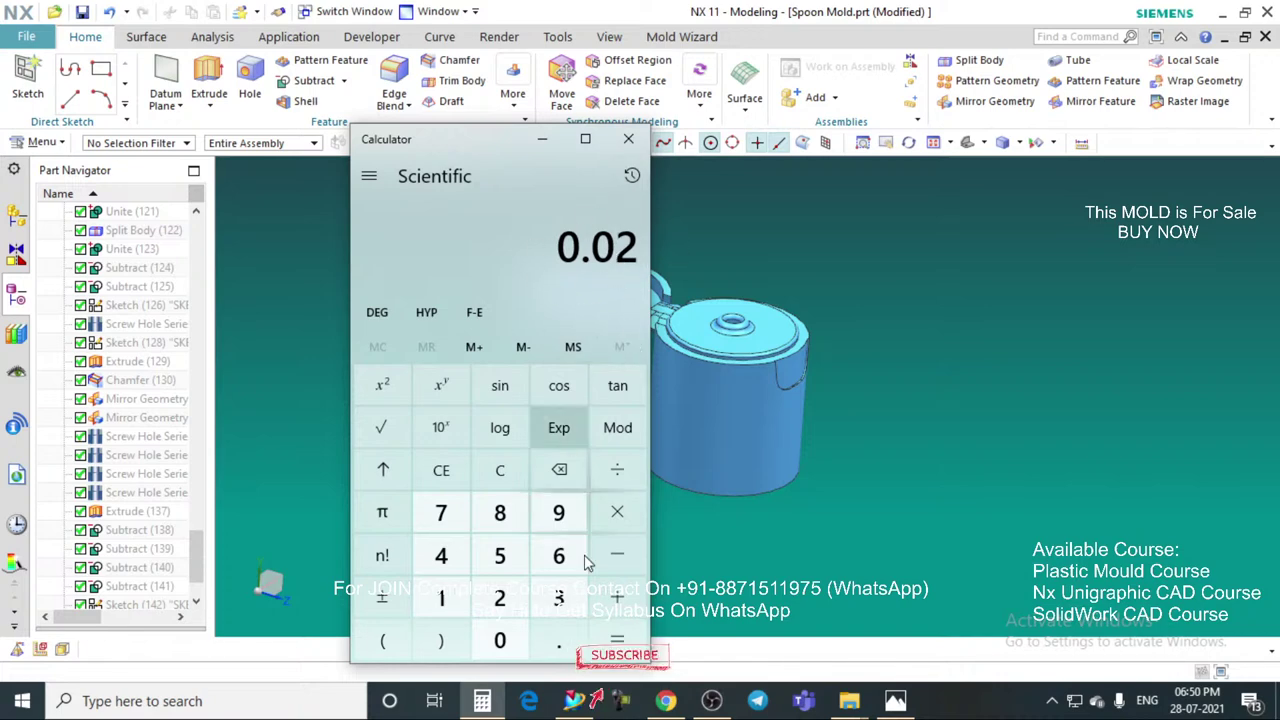
Step: Add 1 to the quotient to get the scale factor and close Calculator
{"action": "left_click", "coordinate": [616, 597]}
{"action": "left_click", "coordinate": [443, 600]}
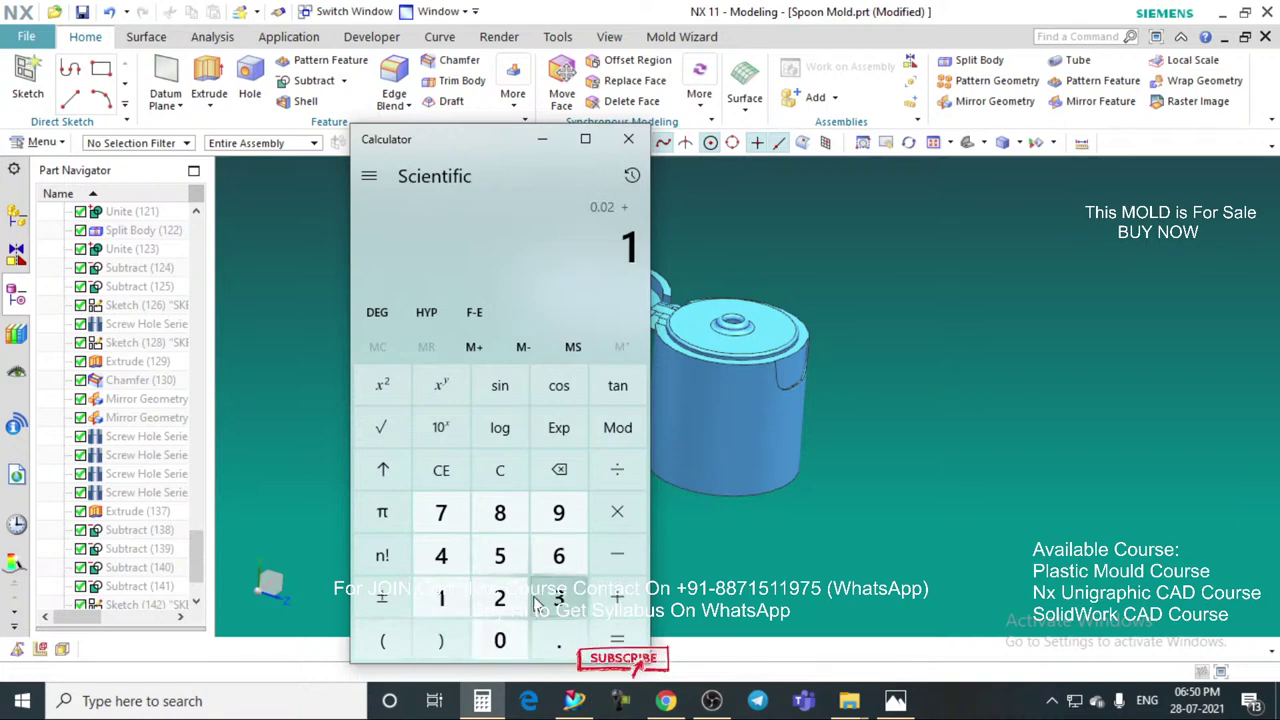
{"action": "left_click", "coordinate": [616, 640]}
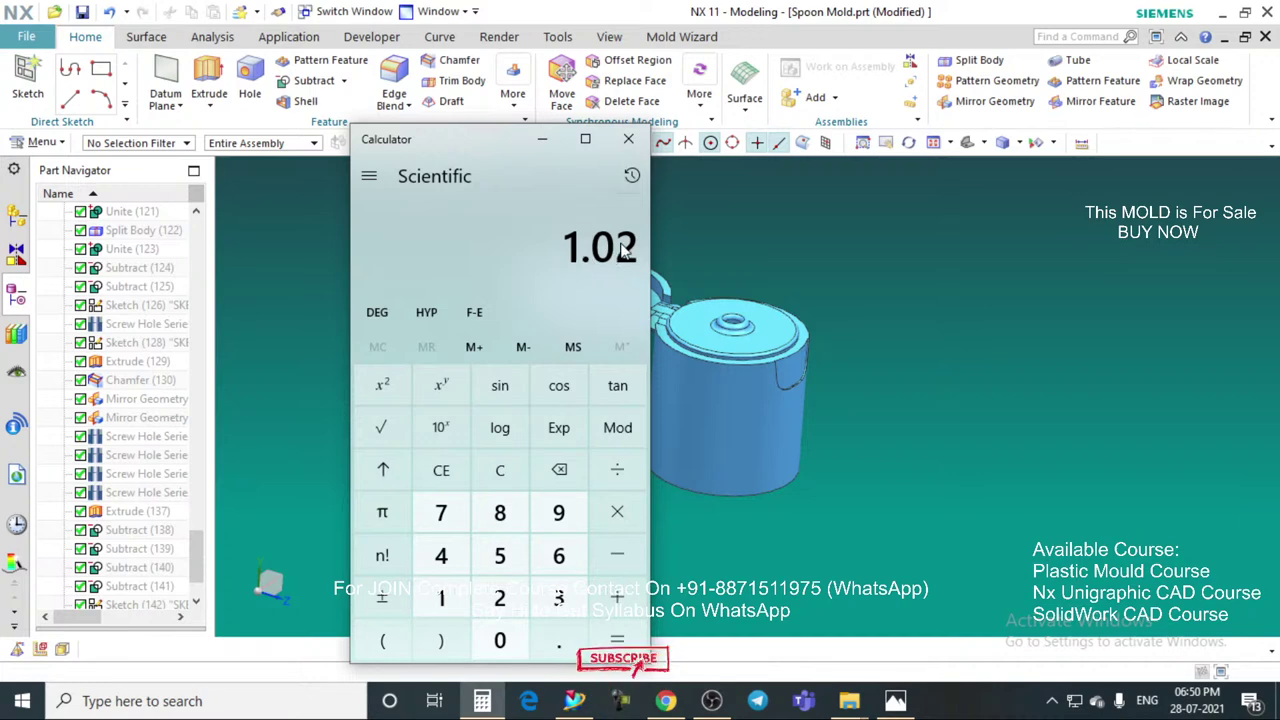
{"action": "right_click", "coordinate": [603, 250]}
{"action": "left_click", "coordinate": [640, 265]}
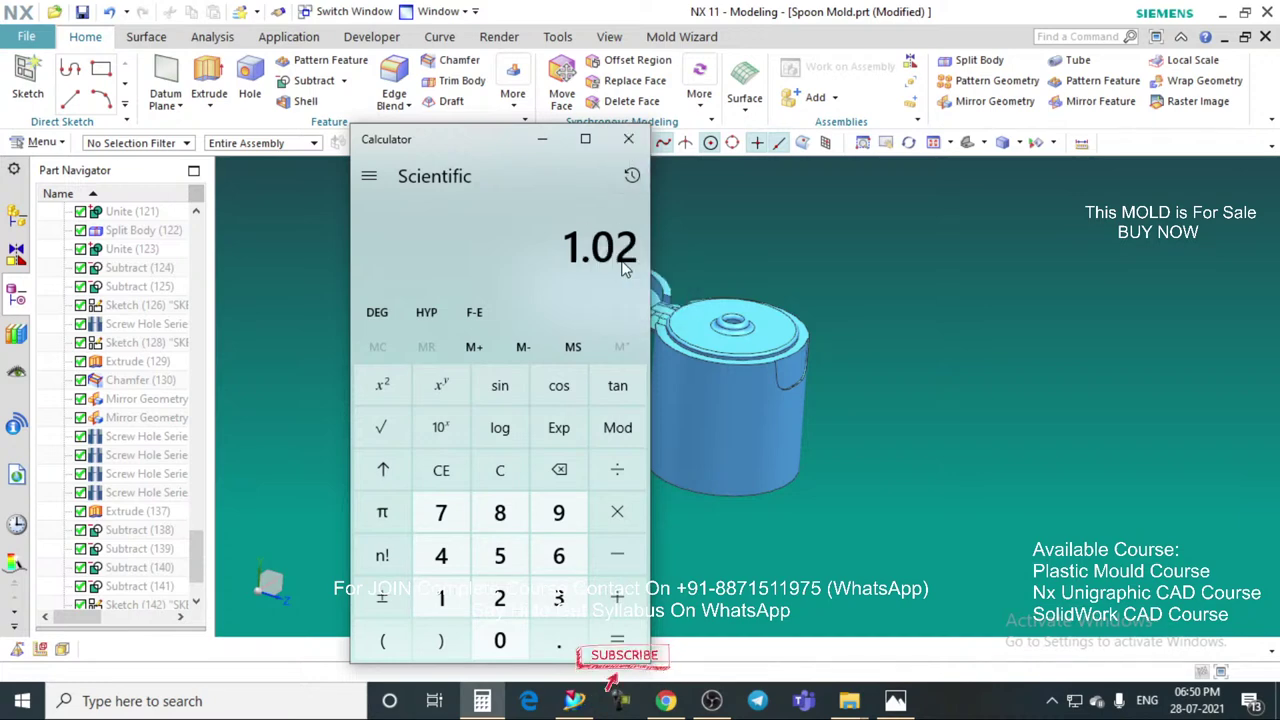
{"action": "left_click", "coordinate": [628, 139]}
Step: Scale the flip-top cap body uniformly by a factor of 1.02 with Scale Body
{"action": "left_click", "coordinate": [515, 105]}
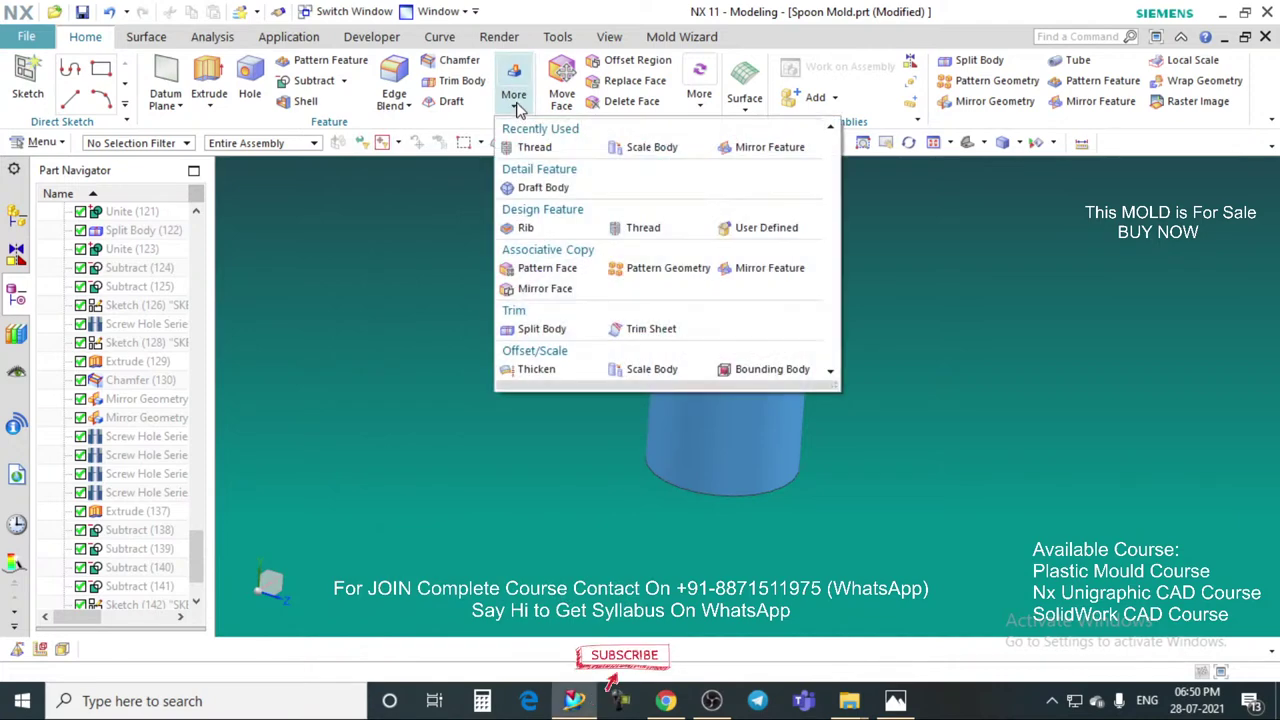
{"action": "left_click", "coordinate": [645, 147]}
{"action": "double_click", "coordinate": [398, 266]}
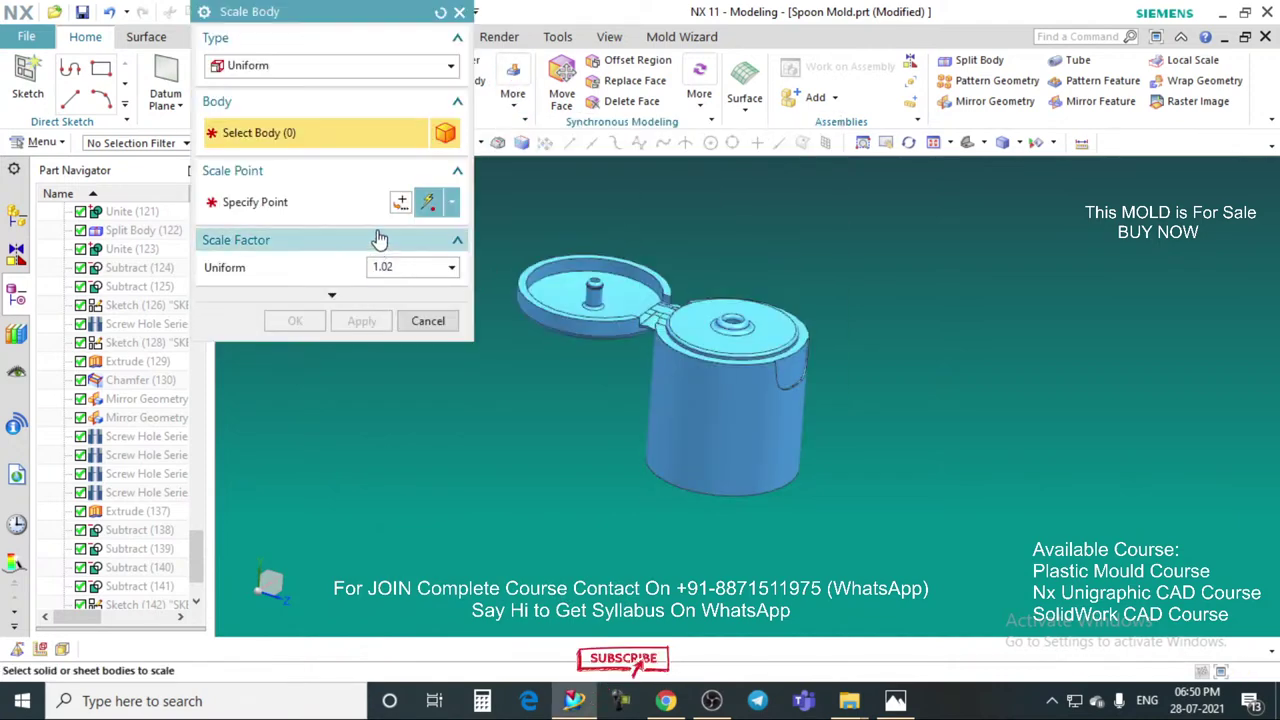
{"action": "left_click", "coordinate": [691, 390]}
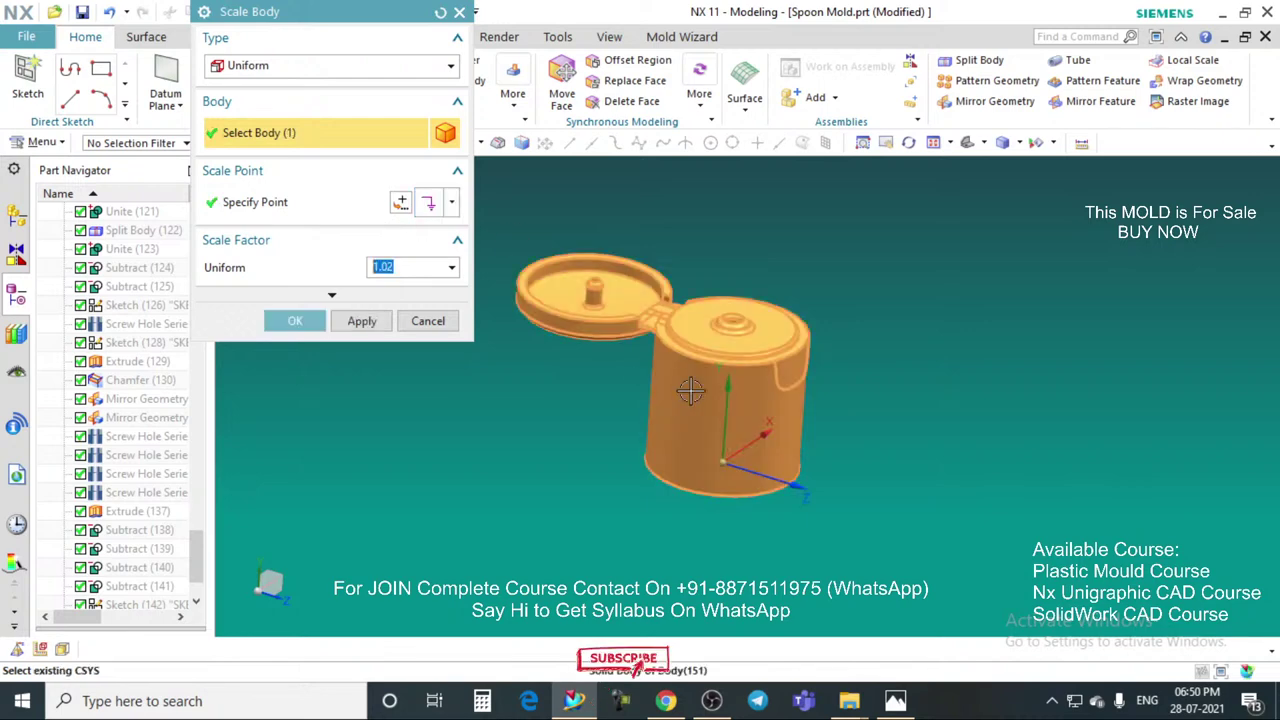
{"action": "left_click", "coordinate": [295, 320]}
{"action": "scroll", "coordinate": [740, 357], "scroll_direction": "up", "scroll_amount": 2}
{"action": "scroll", "coordinate": [740, 357], "scroll_direction": "down", "scroll_amount": 1}
{"action": "scroll", "coordinate": [677, 349], "scroll_direction": "up", "scroll_amount": 1}
{"action": "middle_click_drag", "start_coordinate": [677, 349], "coordinate": [784, 357]}
{"action": "scroll", "coordinate": [764, 330], "scroll_direction": "down", "scroll_amount": 1}
{"action": "scroll", "coordinate": [760, 320], "scroll_direction": "up", "scroll_amount": 2}
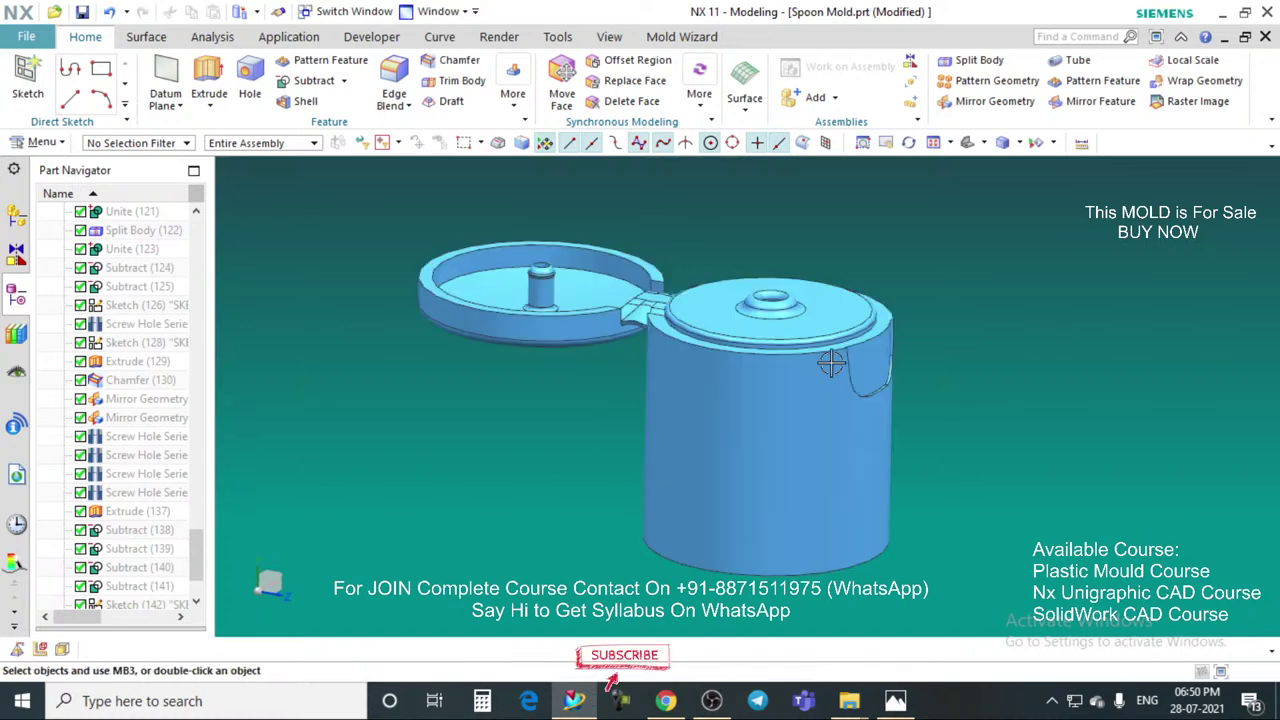
Step: Compare the cap before and after scaling by making the imported body and the Scale Body feature current in turn
{"action": "scroll", "coordinate": [198, 545], "scroll_direction": "down", "scroll_amount": 2}
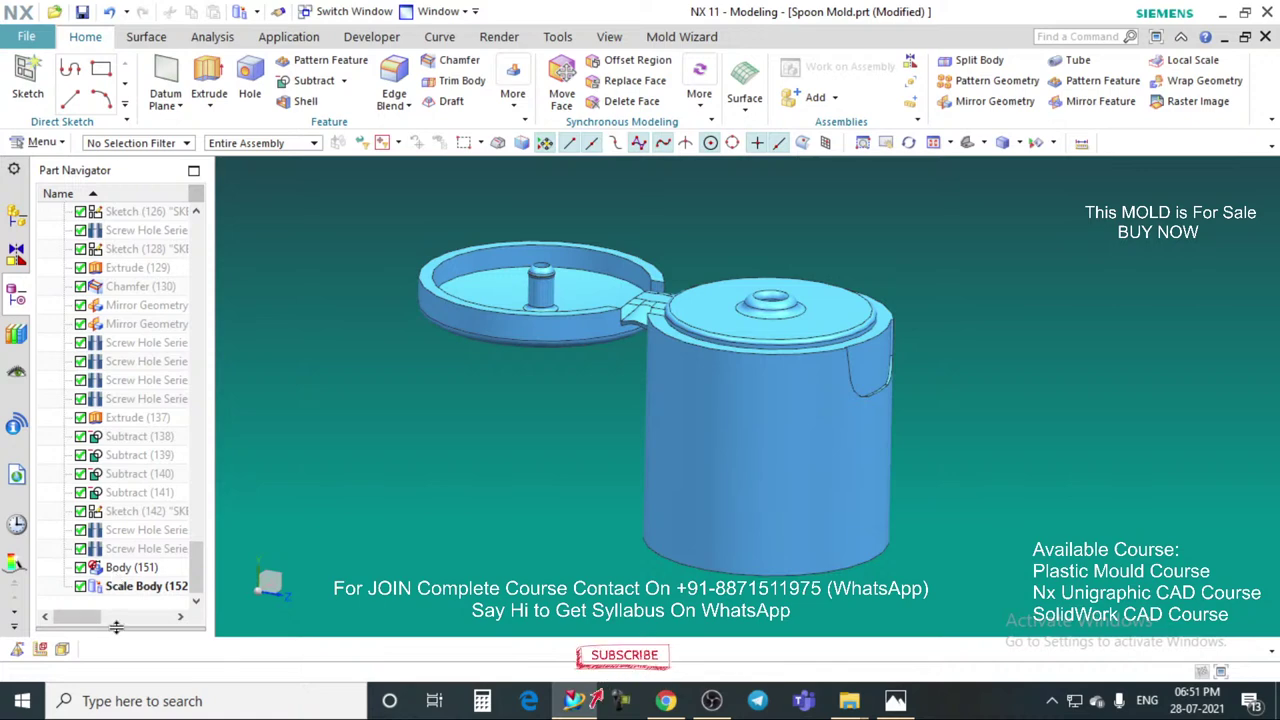
{"action": "right_click", "coordinate": [117, 568]}
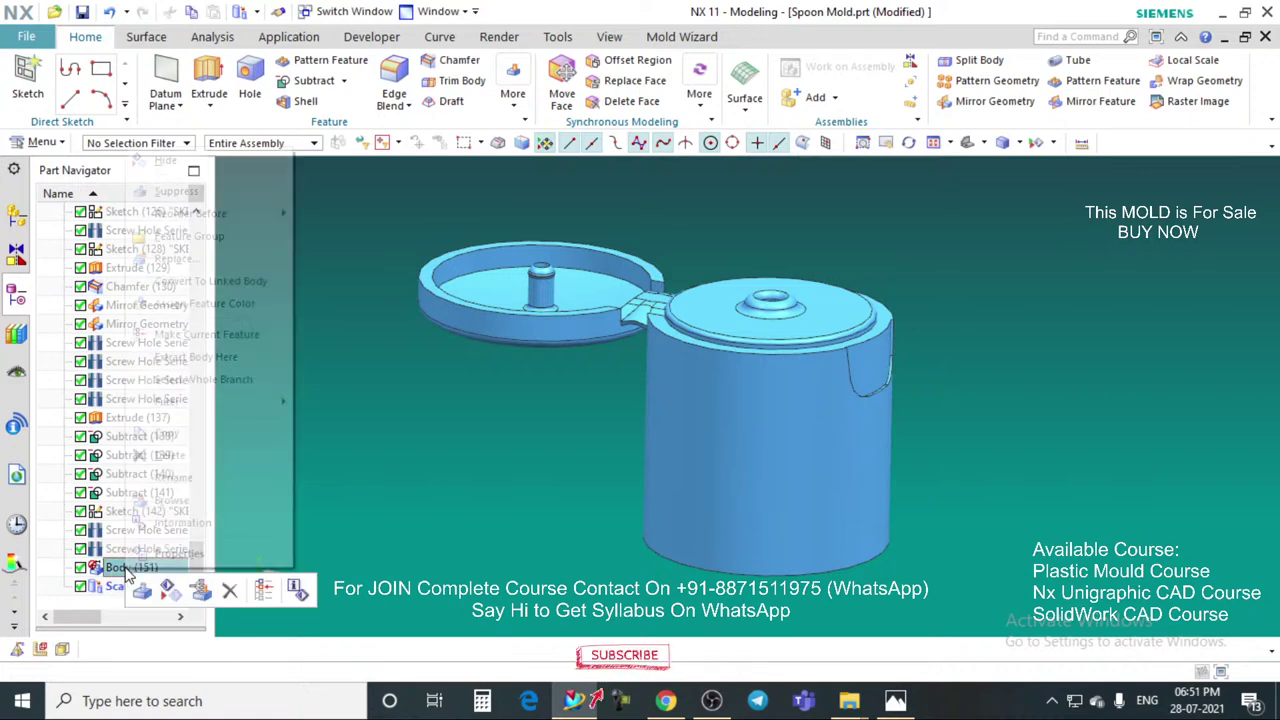
{"action": "left_click", "coordinate": [198, 340]}
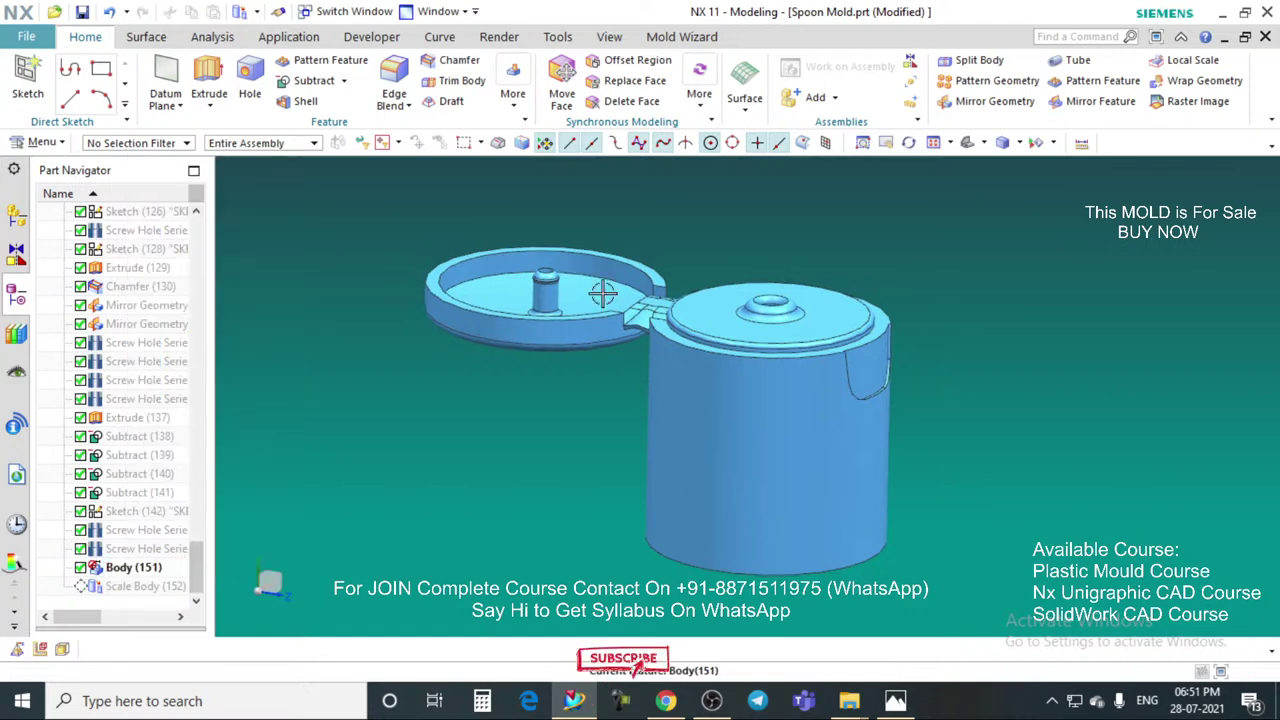
{"action": "scroll", "coordinate": [718, 311], "scroll_direction": "up", "scroll_amount": 3}
{"action": "scroll", "coordinate": [718, 311], "scroll_direction": "down", "scroll_amount": 3}
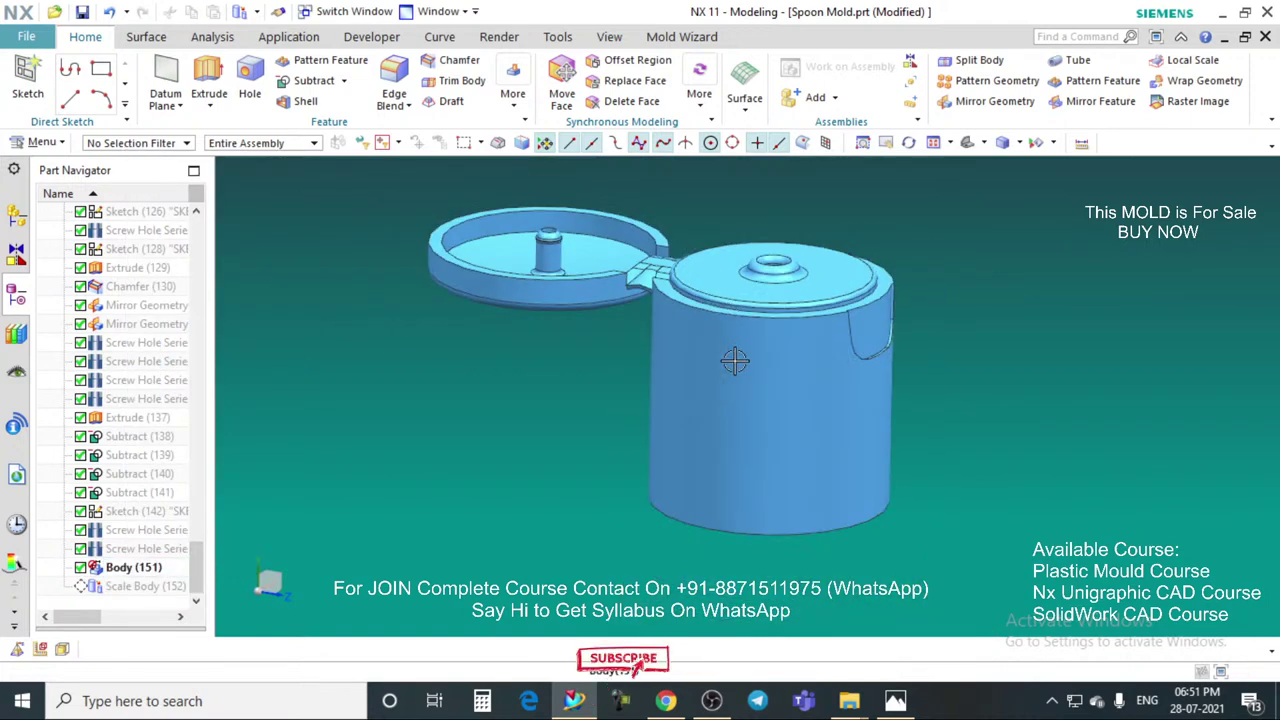
{"action": "right_click", "coordinate": [122, 589]}
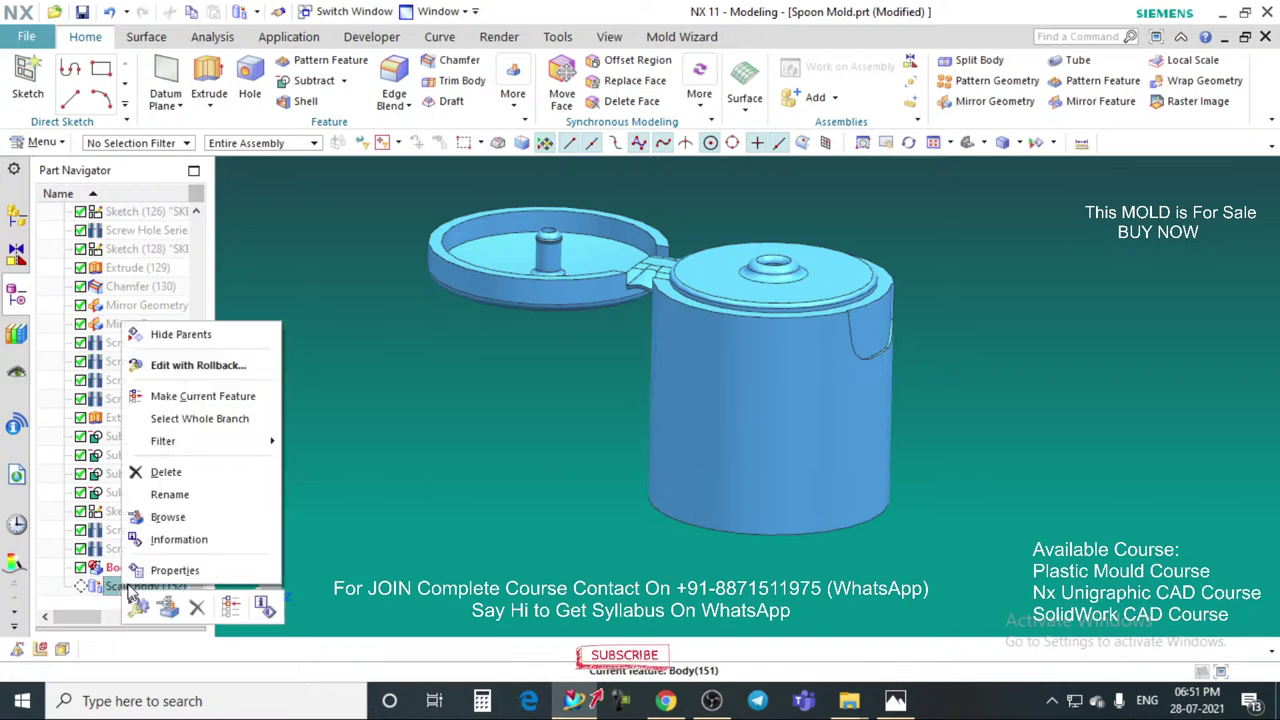
{"action": "left_click", "coordinate": [175, 397]}
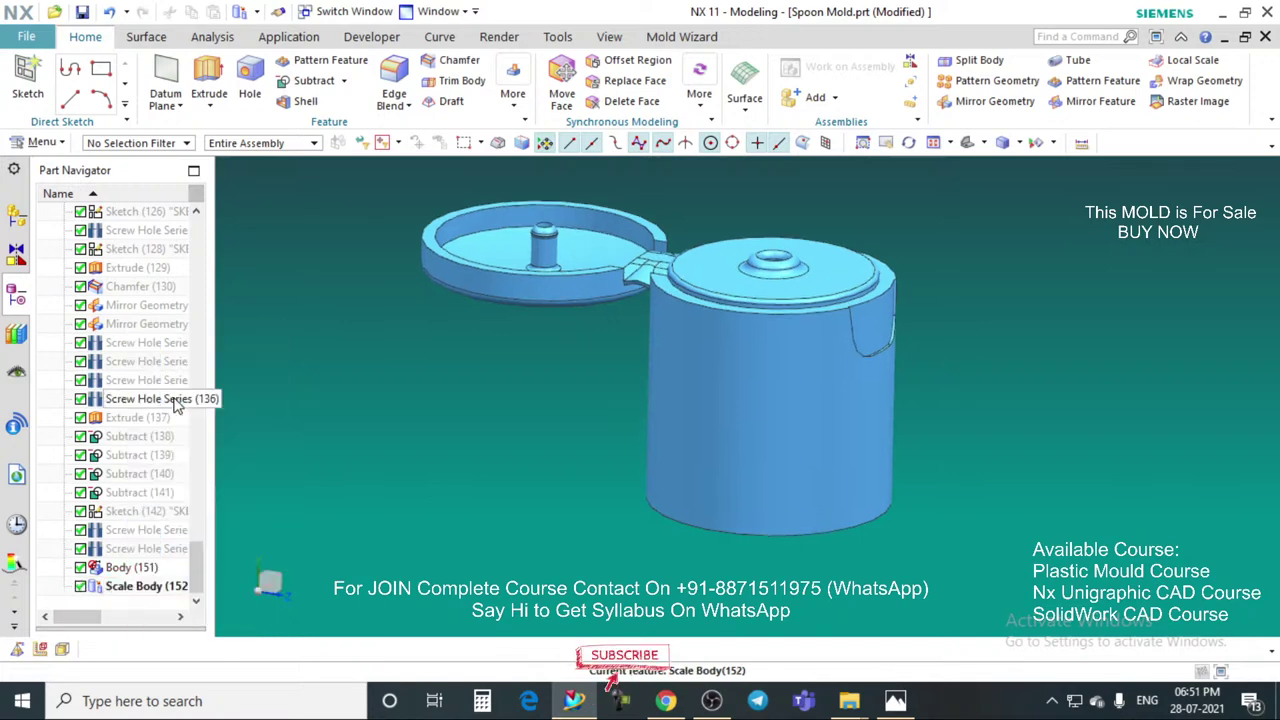
{"action": "right_click", "coordinate": [128, 568]}
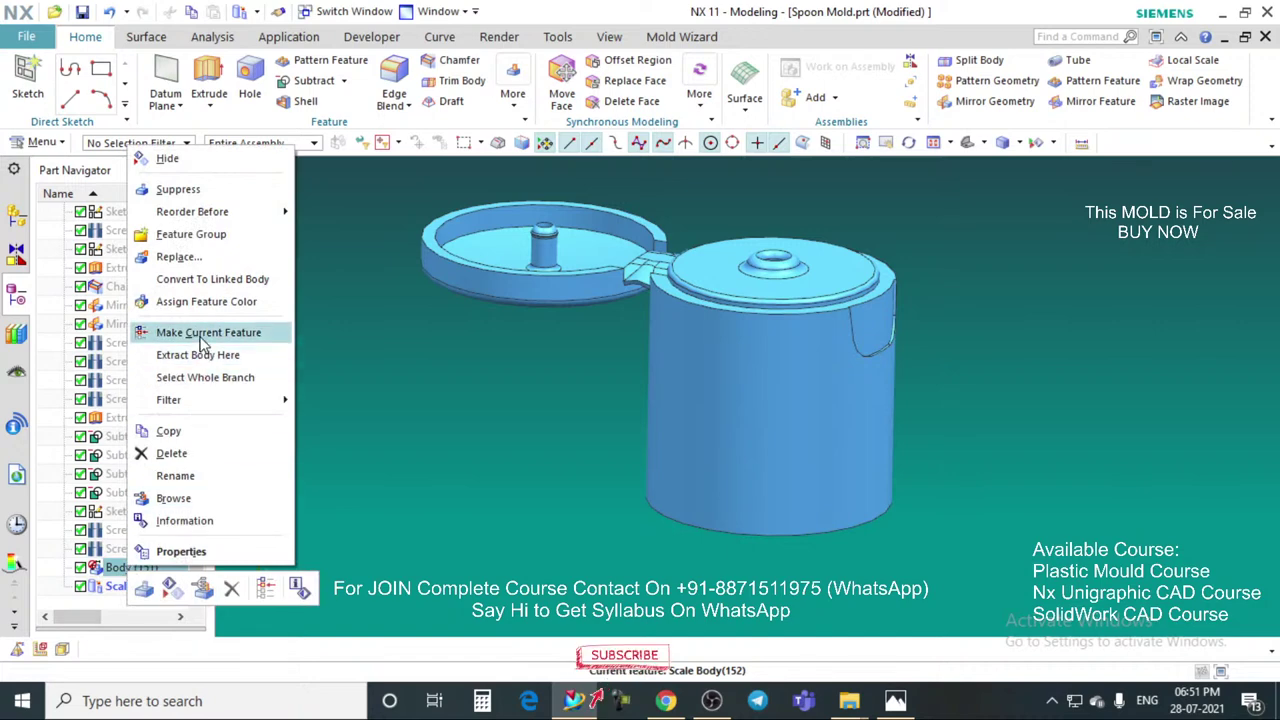
{"action": "left_click", "coordinate": [202, 336]}
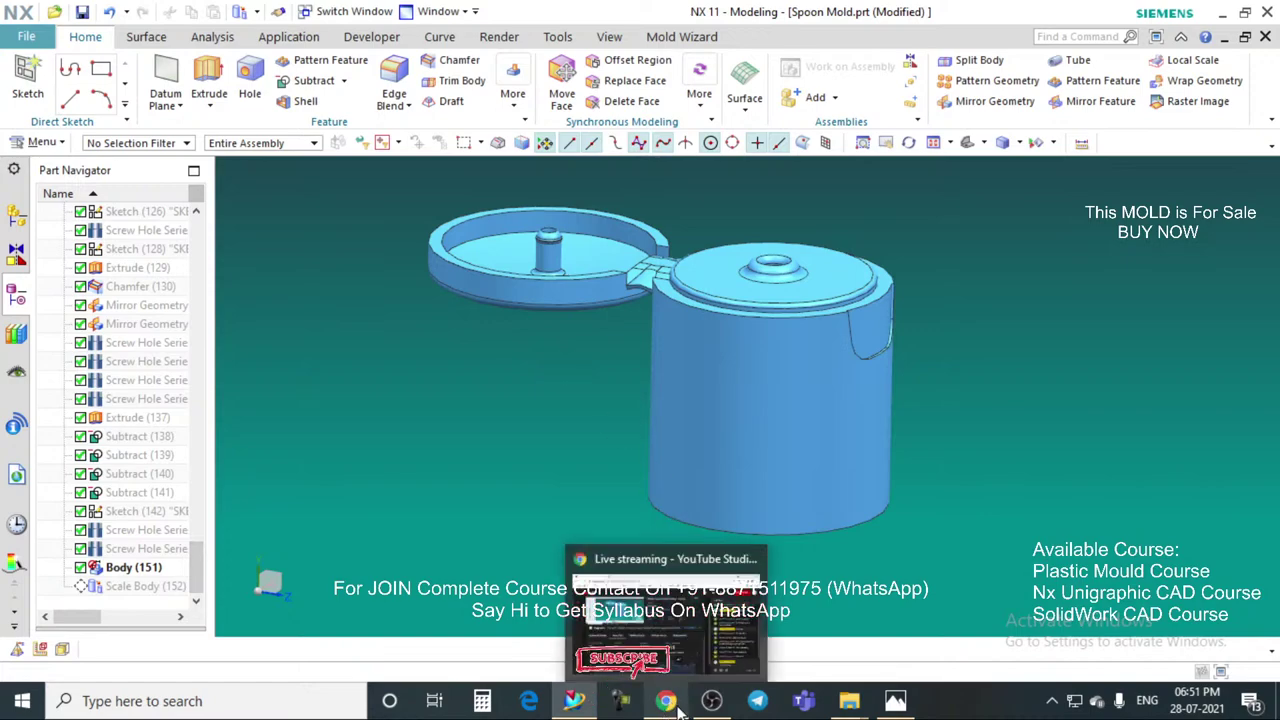
Step: Check the OBS streaming window and the YouTube Studio live-stream page, and return to NX
{"action": "left_click", "coordinate": [711, 703]}
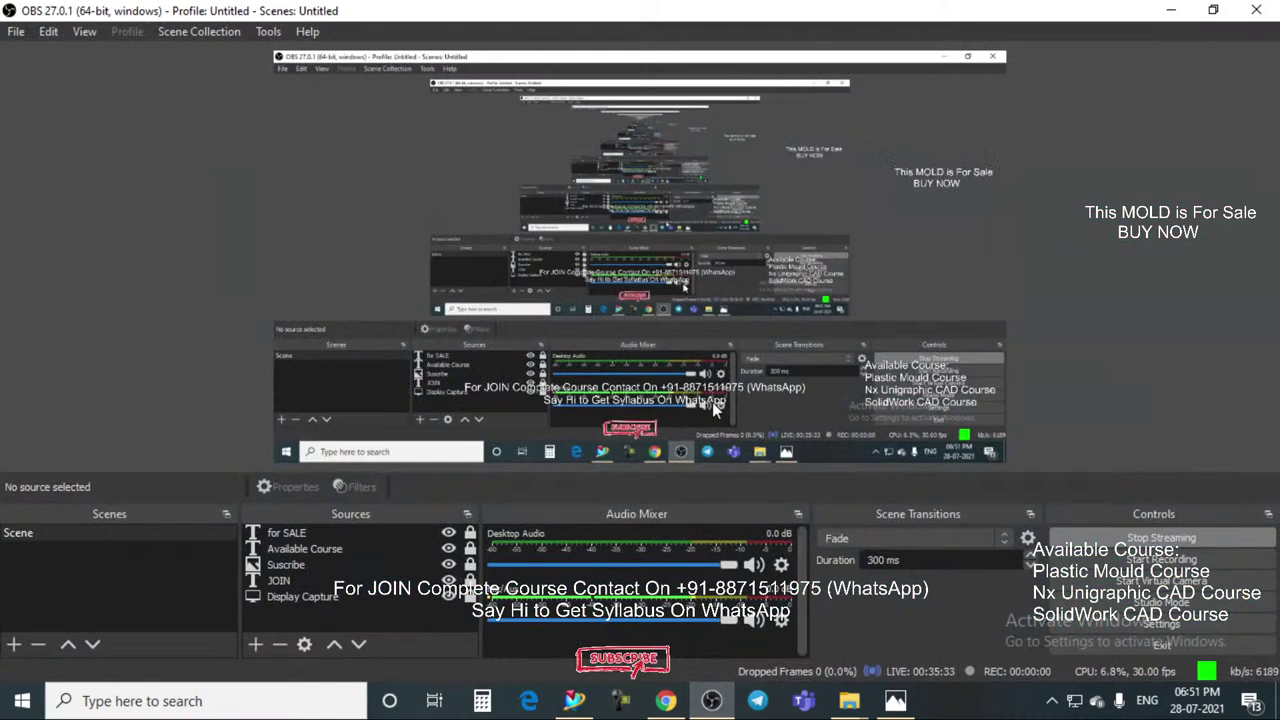
{"action": "left_click", "coordinate": [666, 701]}
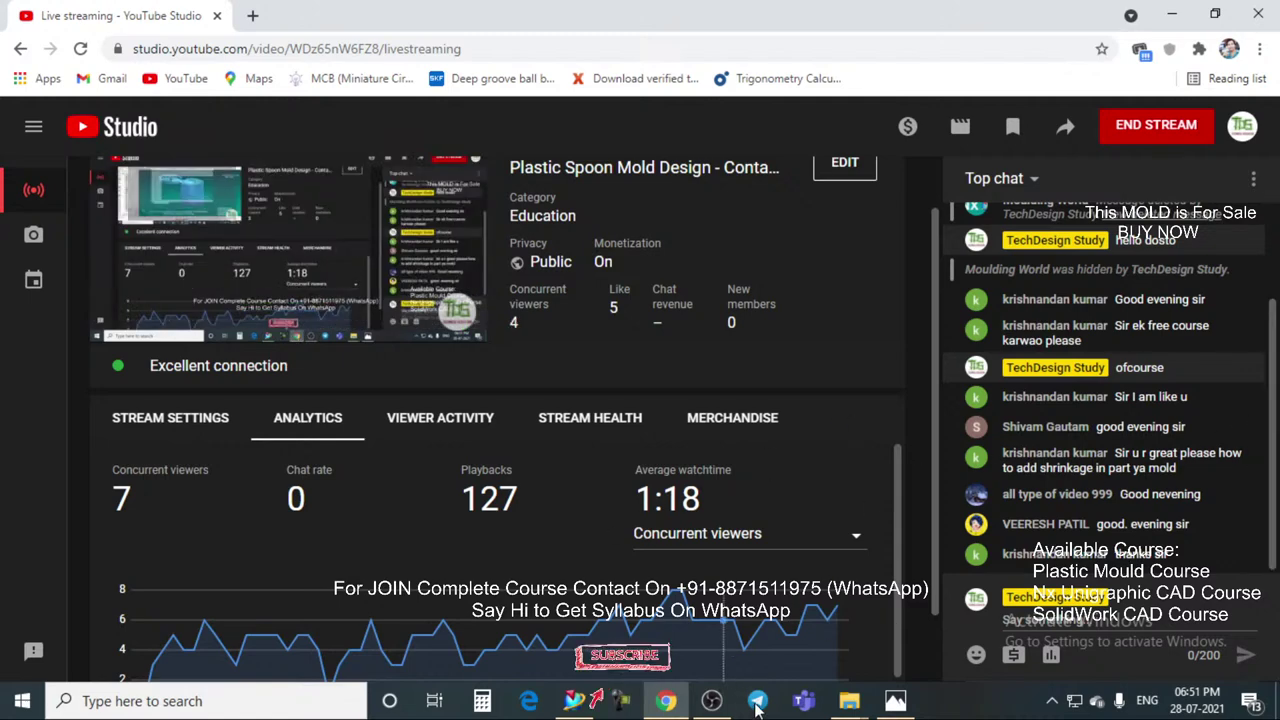
{"action": "left_click", "coordinate": [574, 700]}
Step: Delete the imported flip-top cap body together with its Scale Body feature
{"action": "scroll", "coordinate": [674, 334], "scroll_direction": "down", "scroll_amount": 2}
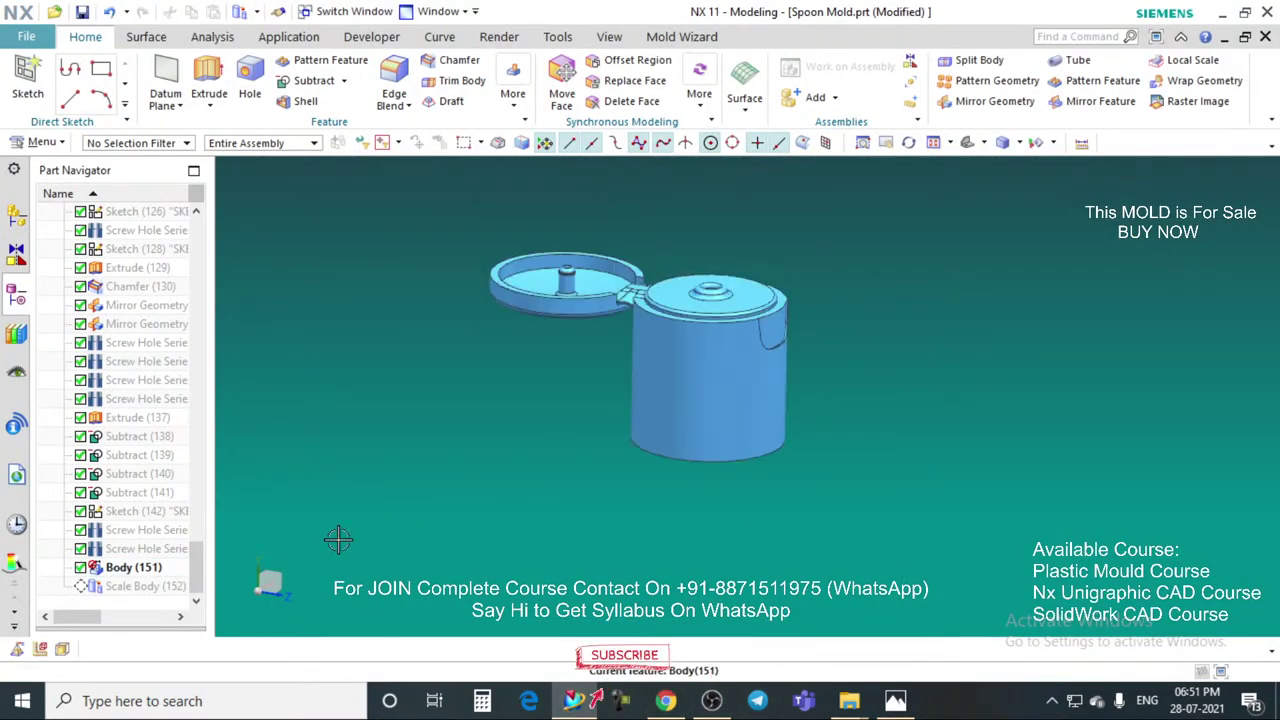
{"action": "left_click", "coordinate": [127, 570]}
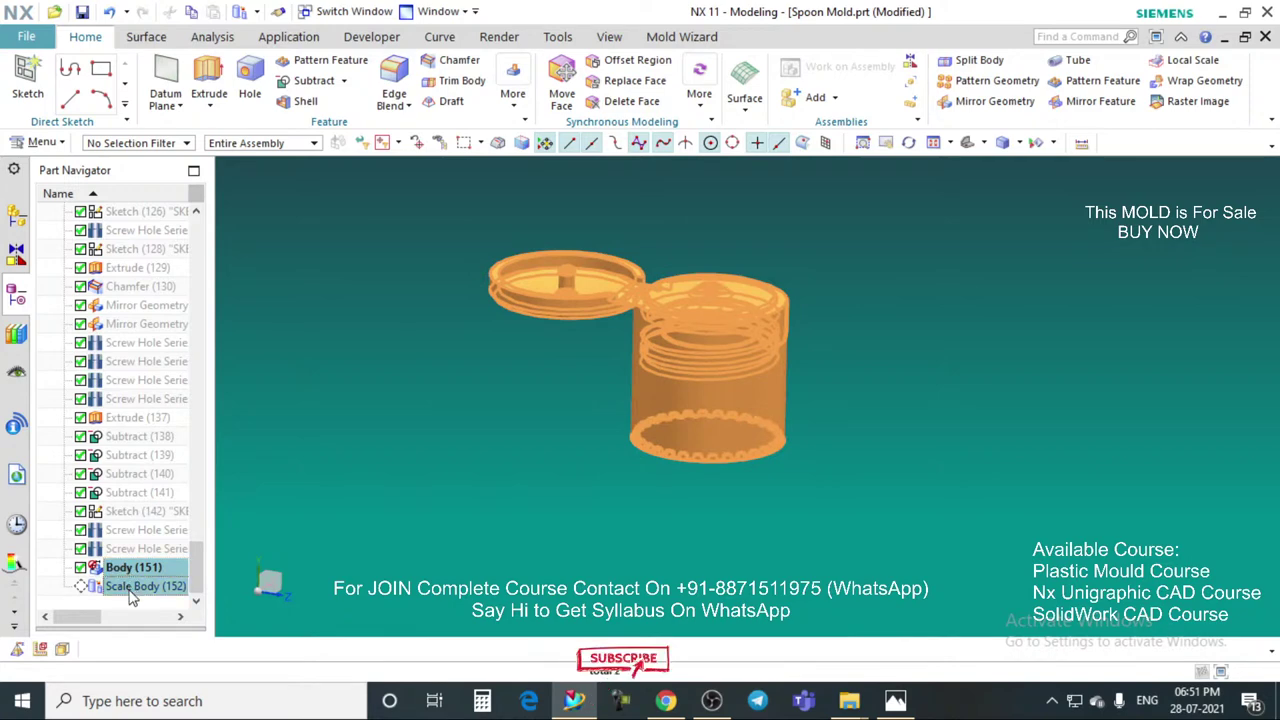
{"action": "key", "text": "Delete"}
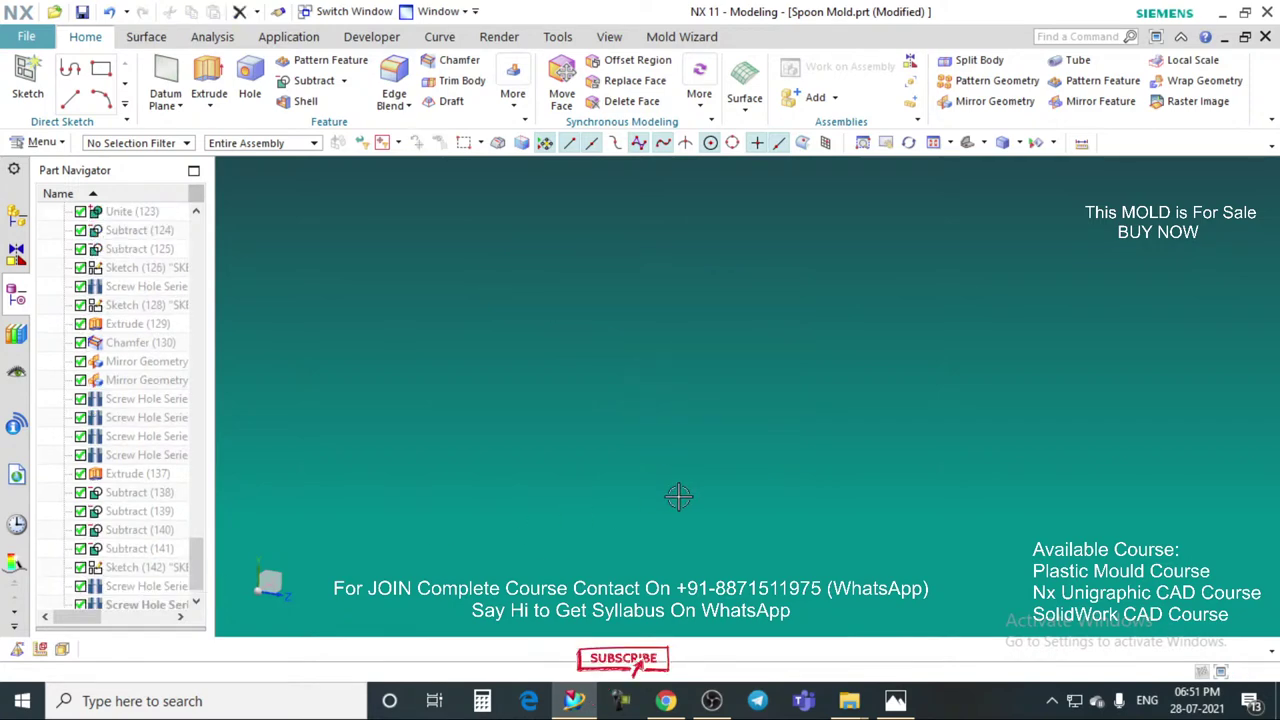
Step: Show the hidden mould bodies again and align the view squarely to the side of the mould
{"action": "scroll", "coordinate": [678, 496], "scroll_direction": "down", "scroll_amount": 7}
{"action": "scroll", "coordinate": [757, 367], "scroll_direction": "up", "scroll_amount": 1}
{"action": "middle_click_drag", "start_coordinate": [909, 380], "coordinate": [762, 266]}
{"action": "scroll", "coordinate": [762, 267], "scroll_direction": "up", "scroll_amount": 2}
{"action": "key", "text": "F8"}
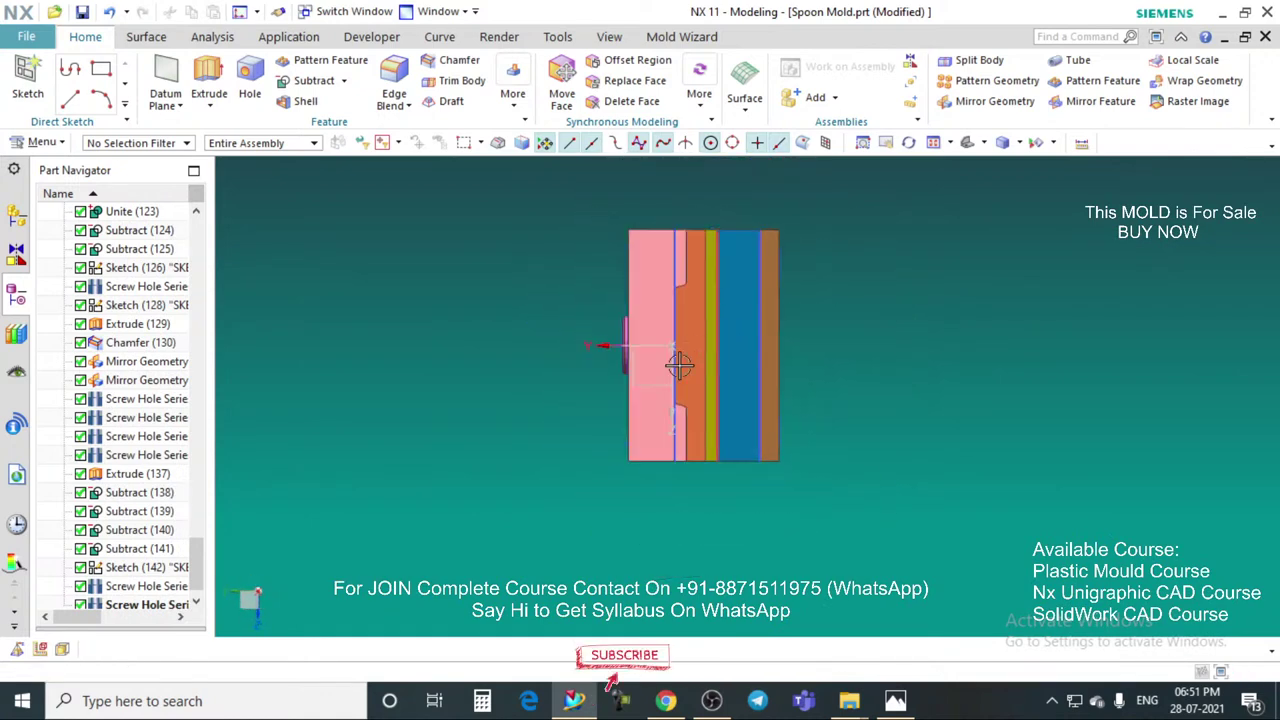
Step: Minimise NX, the browser, OBS and the file window to reach the Windows desktop
{"action": "left_click", "coordinate": [896, 703]}
{"action": "left_click", "coordinate": [896, 703]}
{"action": "left_click", "coordinate": [1222, 12]}
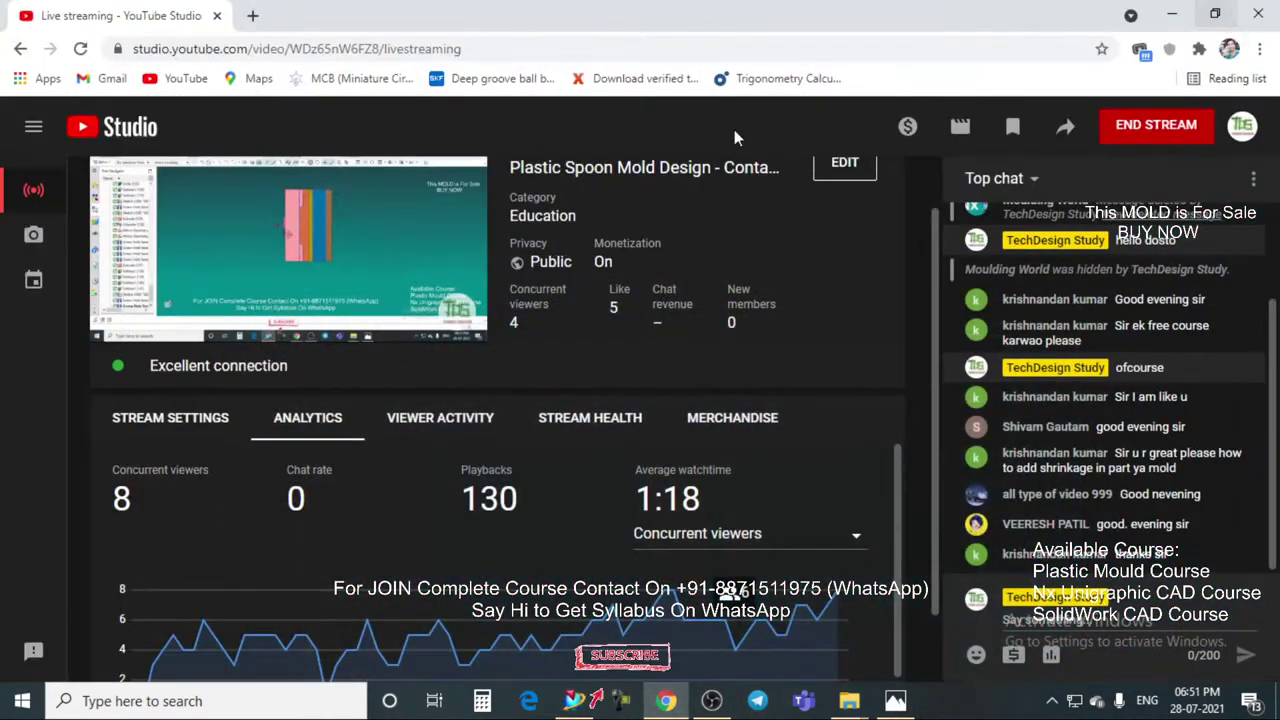
{"action": "left_click", "coordinate": [1173, 15]}
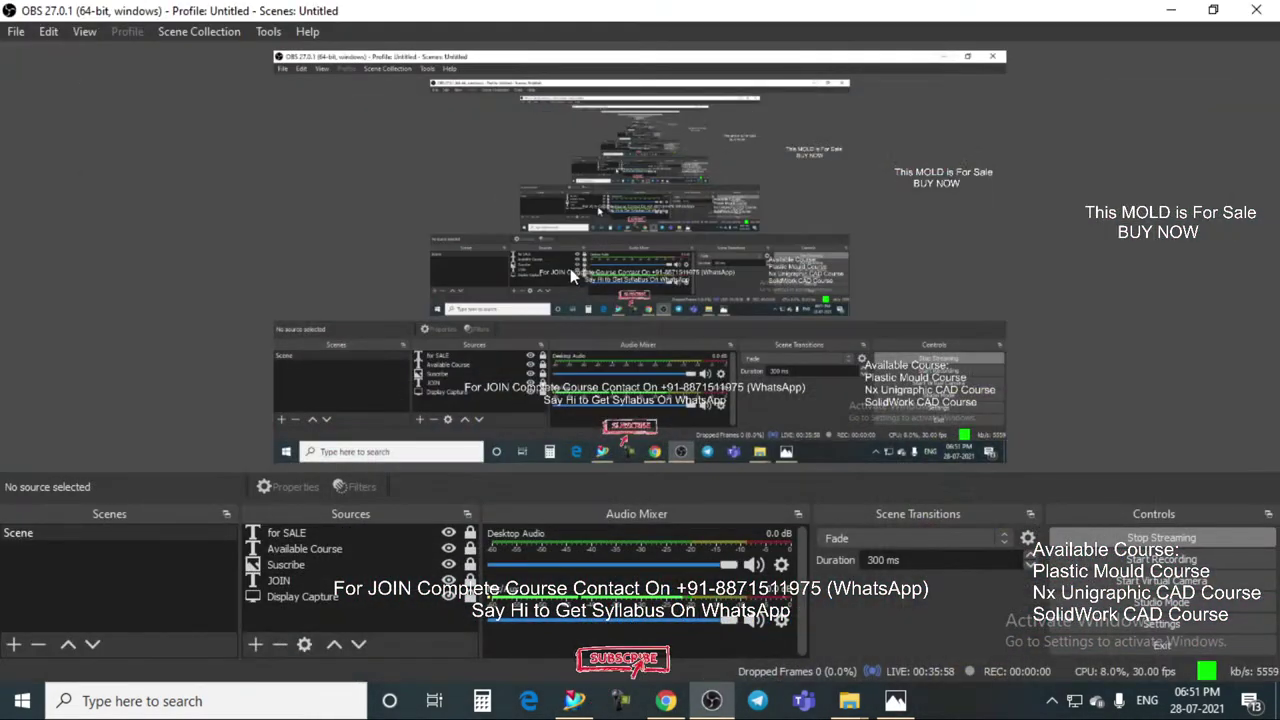
{"action": "left_click", "coordinate": [1172, 12]}
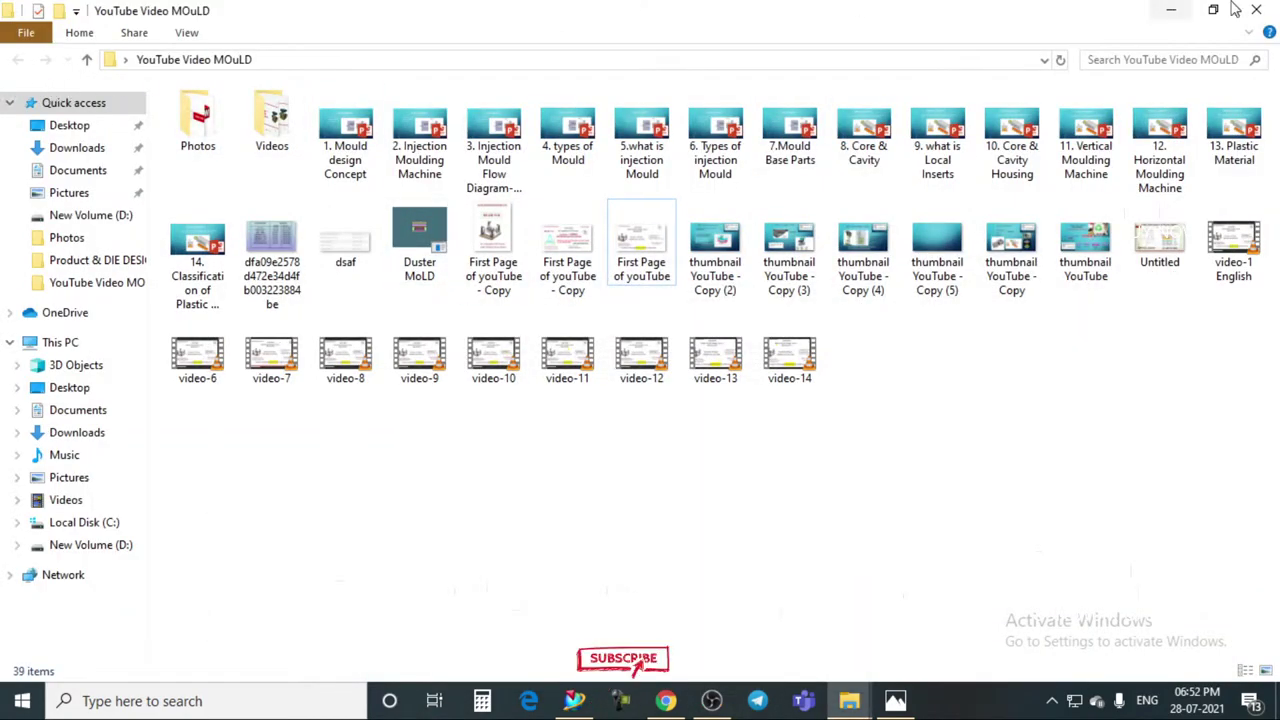
{"action": "left_click", "coordinate": [1172, 10]}
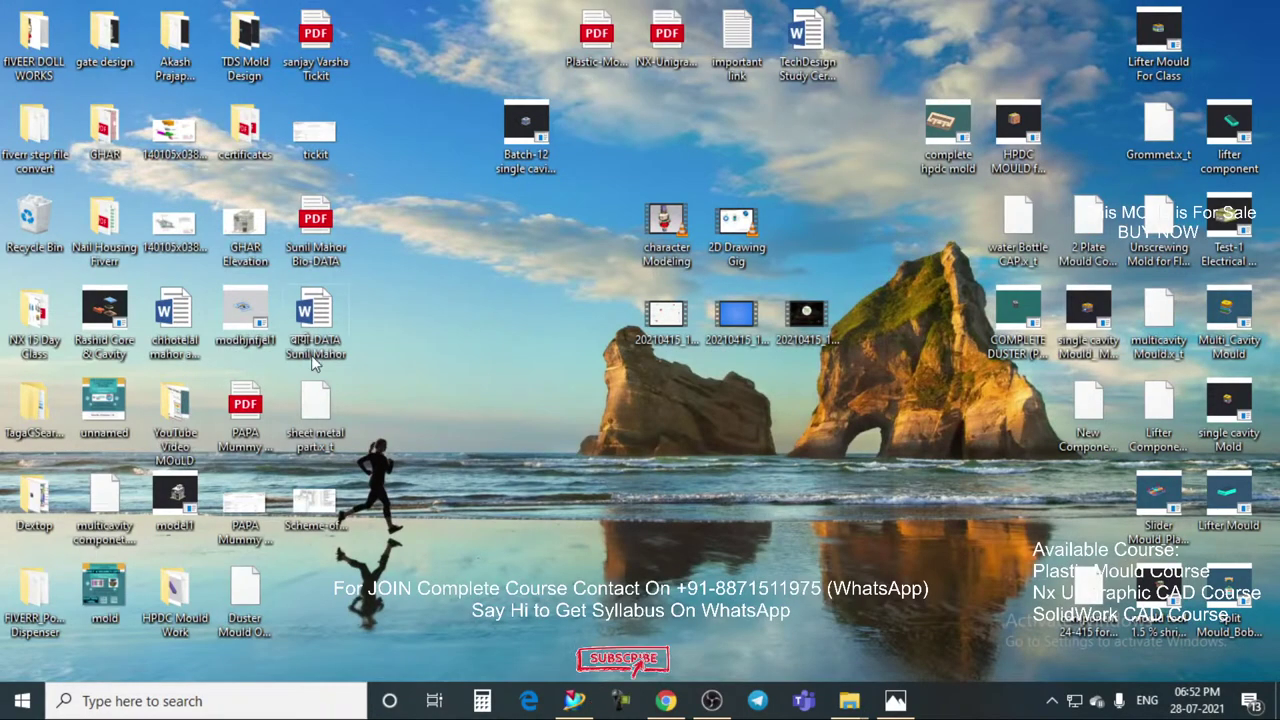
Step: Open the injection machine animation "machine working 2.gif" from the Class-1 Plastic Material folder inside TDS Mold Design
{"action": "double_click", "coordinate": [245, 36]}
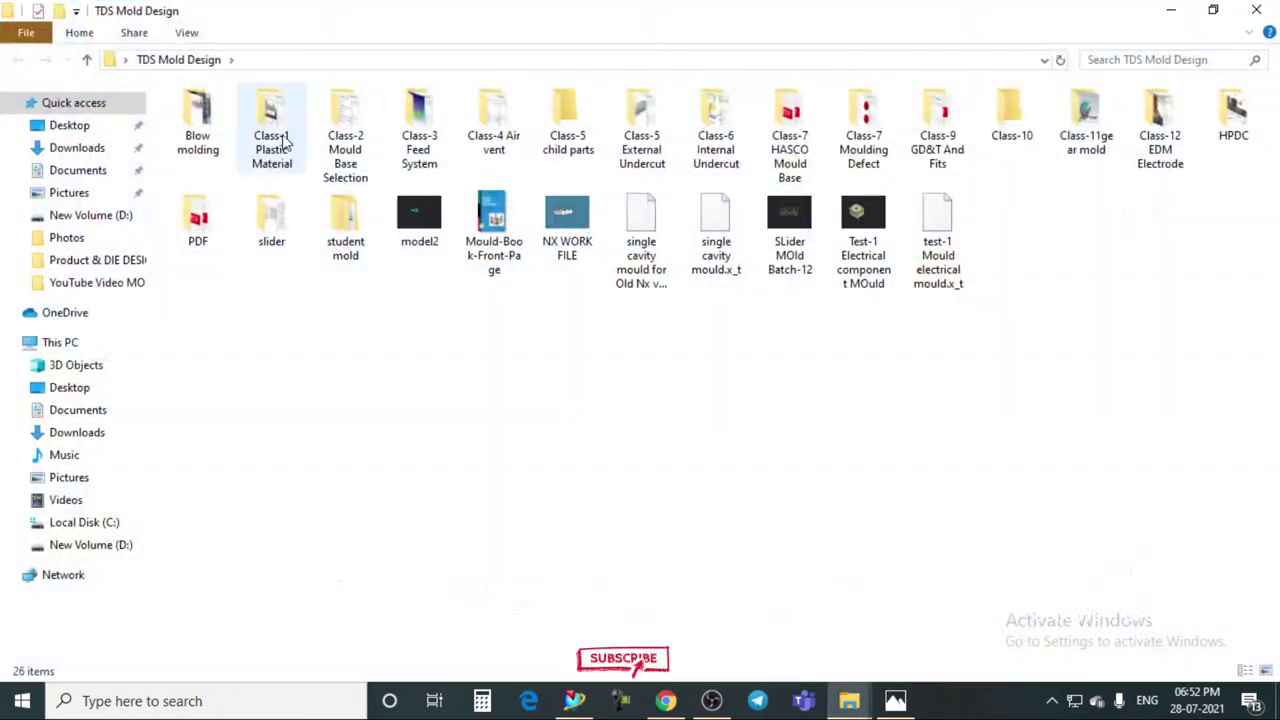
{"action": "double_click", "coordinate": [280, 150]}
{"action": "left_click", "coordinate": [213, 159]}
{"action": "left_click", "coordinate": [310, 158]}
{"action": "double_click", "coordinate": [310, 156]}
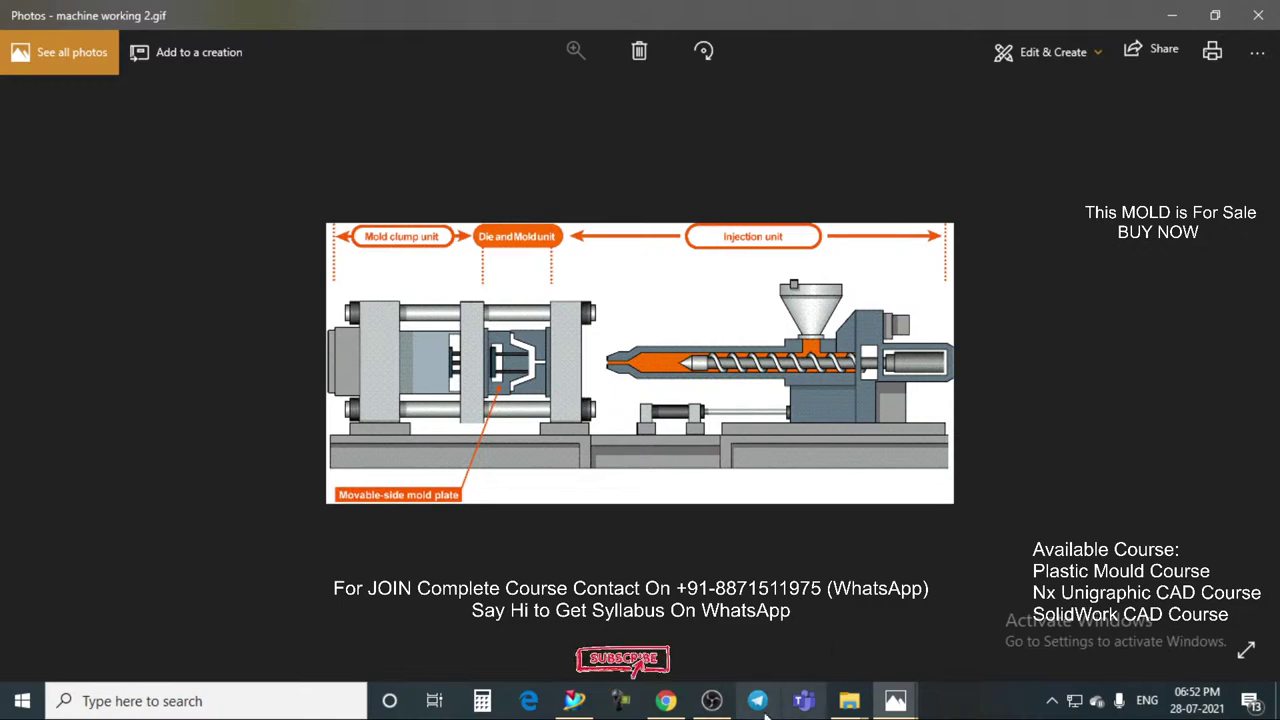
Step: Check the live stream in YouTube Studio and switch back to the spoon mould model in NX
{"action": "left_click", "coordinate": [665, 701]}
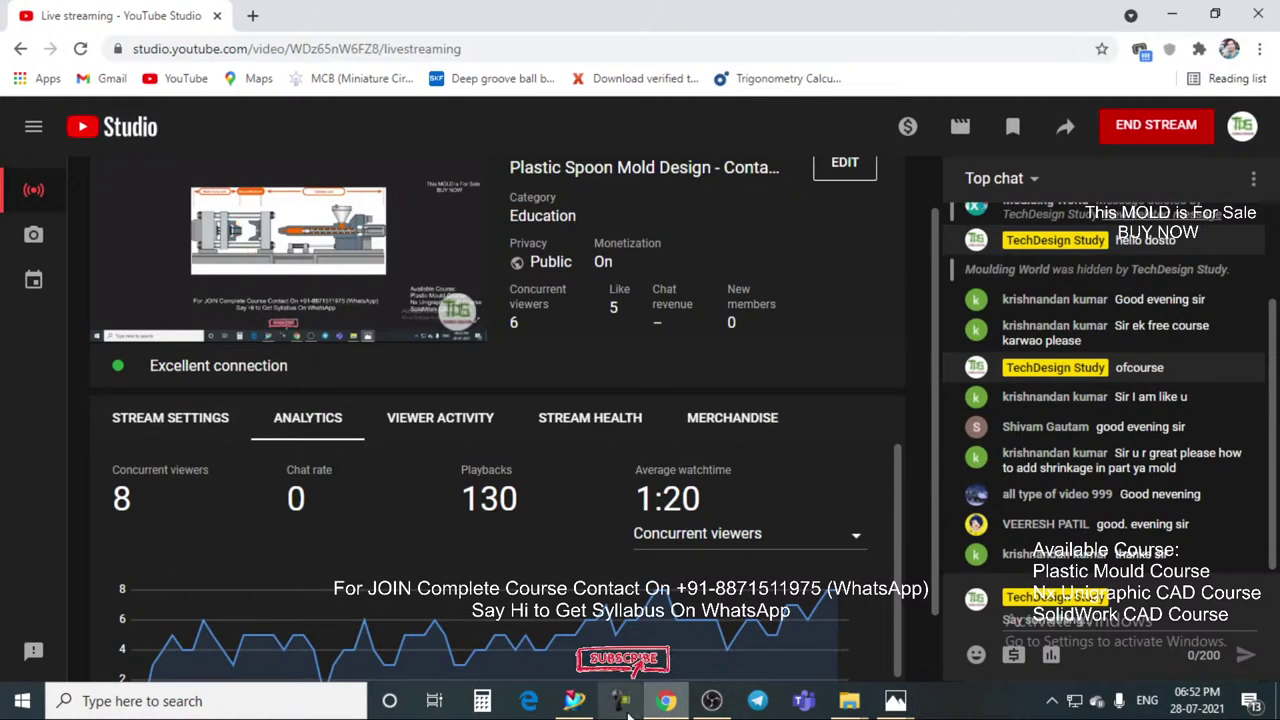
{"action": "left_click", "coordinate": [574, 701]}
{"action": "middle_click_drag", "start_coordinate": [747, 356], "coordinate": [880, 362]}
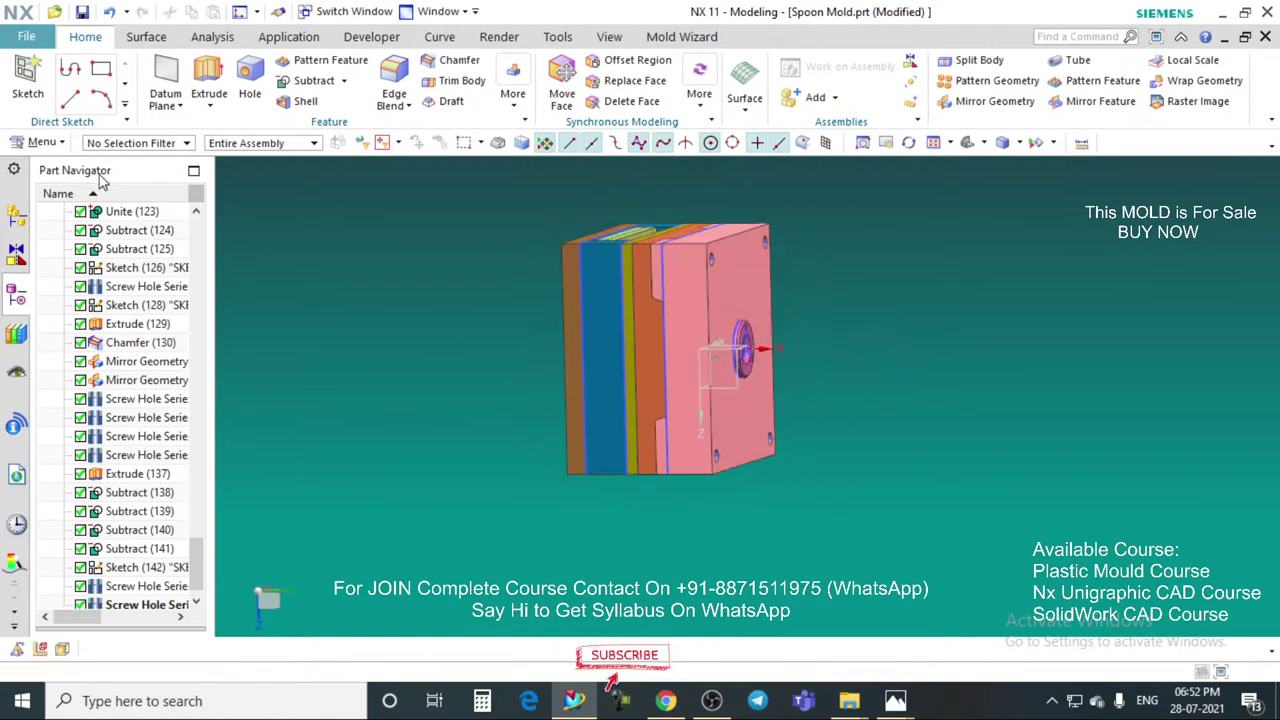
{"action": "left_click", "coordinate": [28, 82]}
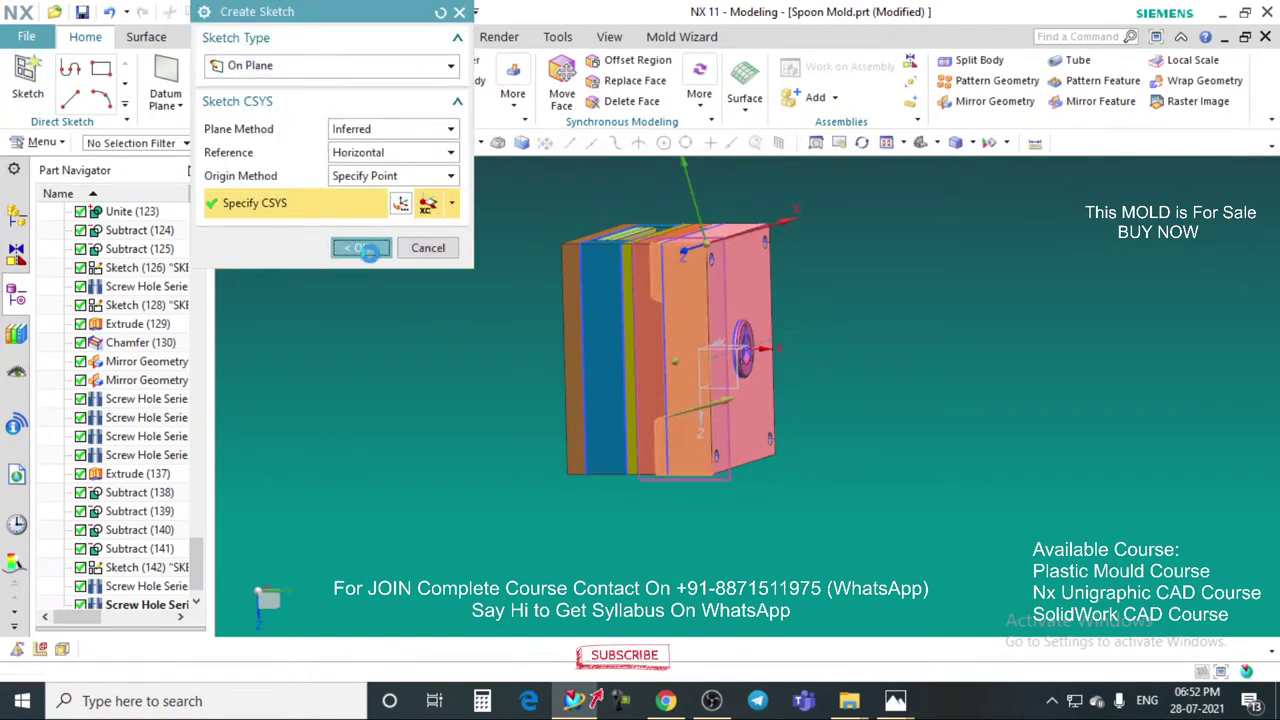
{"action": "left_click", "coordinate": [361, 248]}
{"action": "key", "text": "ctrl+z"}
{"action": "middle_click_drag", "start_coordinate": [834, 435], "coordinate": [797, 422]}
{"action": "key", "text": "F8"}
{"action": "scroll", "coordinate": [763, 361], "scroll_direction": "up", "scroll_amount": 6}
{"action": "middle_click_drag", "start_coordinate": [763, 361], "coordinate": [738, 379]}
{"action": "scroll", "coordinate": [700, 303], "scroll_direction": "down", "scroll_amount": 3}
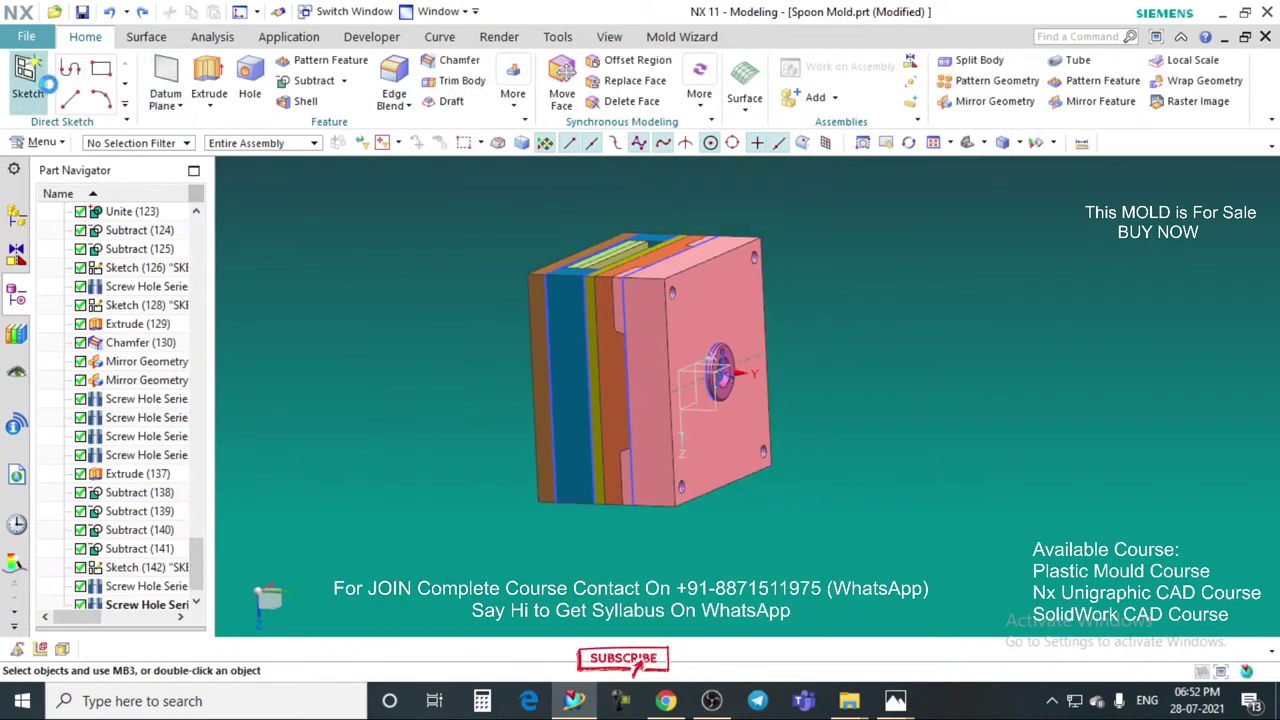
{"action": "left_click", "coordinate": [28, 80]}
{"action": "scroll", "coordinate": [606, 386], "scroll_direction": "up", "scroll_amount": 2}
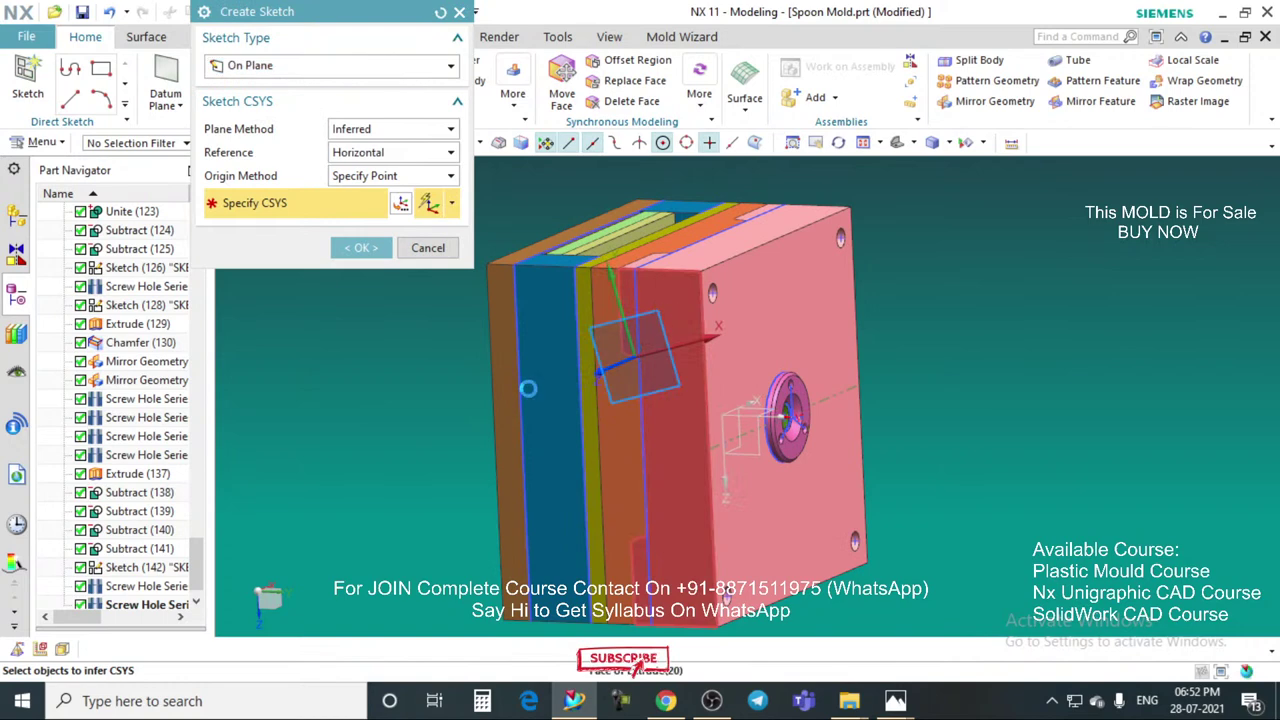
{"action": "left_click", "coordinate": [433, 246]}
Step: Sketch a narrow rectangle on the pink plate's side face, along the outer edge and over the plate's full height
{"action": "scroll", "coordinate": [630, 325], "scroll_direction": "down", "scroll_amount": 2}
{"action": "middle_click_drag", "start_coordinate": [652, 349], "coordinate": [734, 326]}
{"action": "key", "text": "F8"}
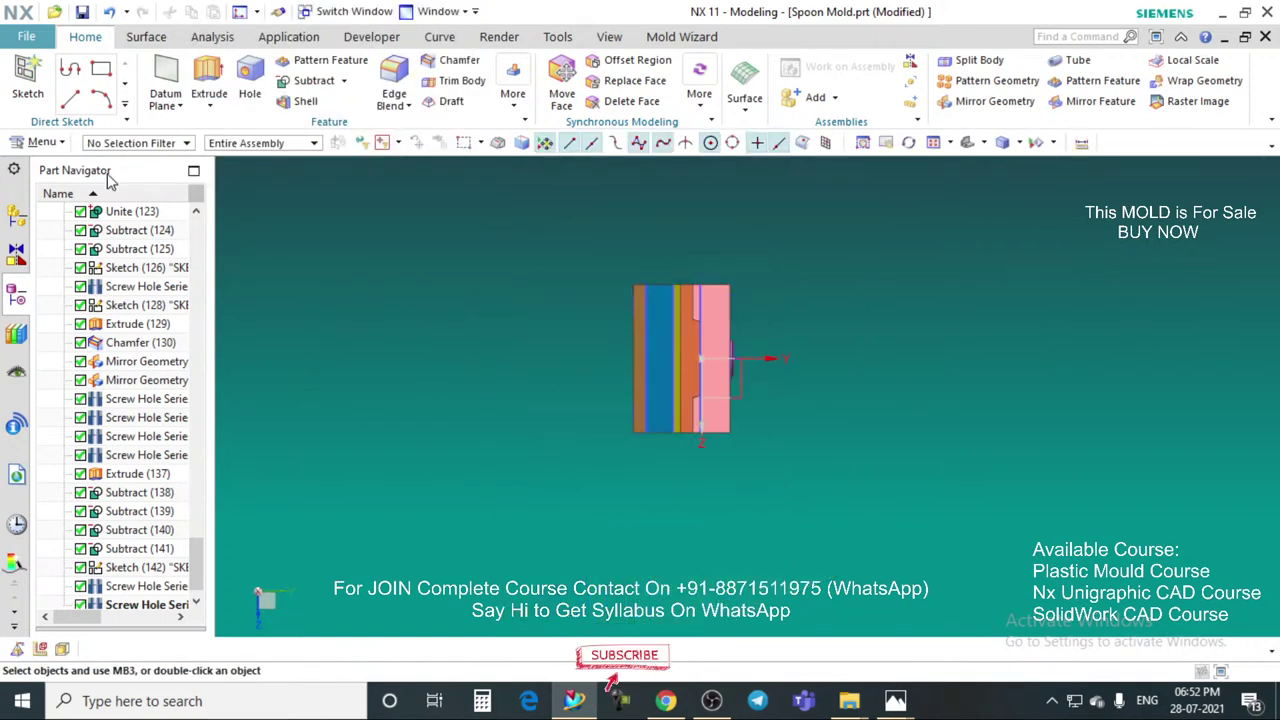
{"action": "left_click", "coordinate": [28, 80]}
{"action": "scroll", "coordinate": [621, 432], "scroll_direction": "up", "scroll_amount": 3}
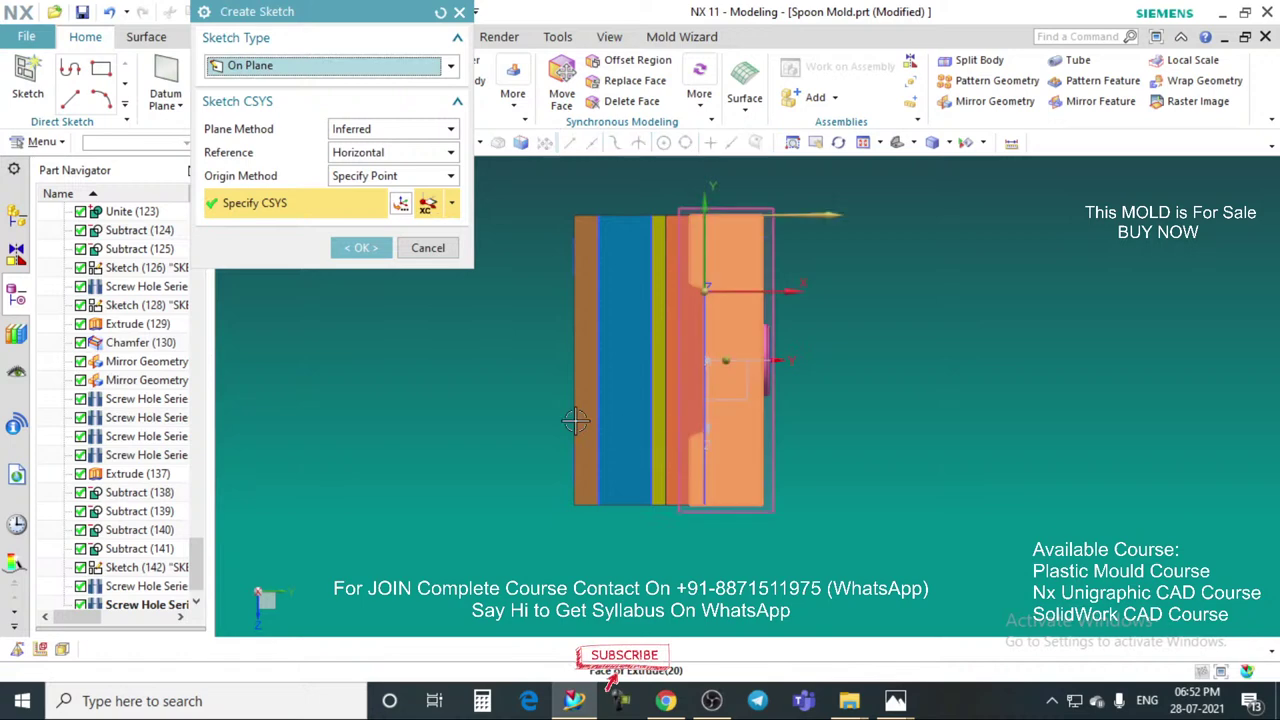
{"action": "left_click", "coordinate": [361, 247]}
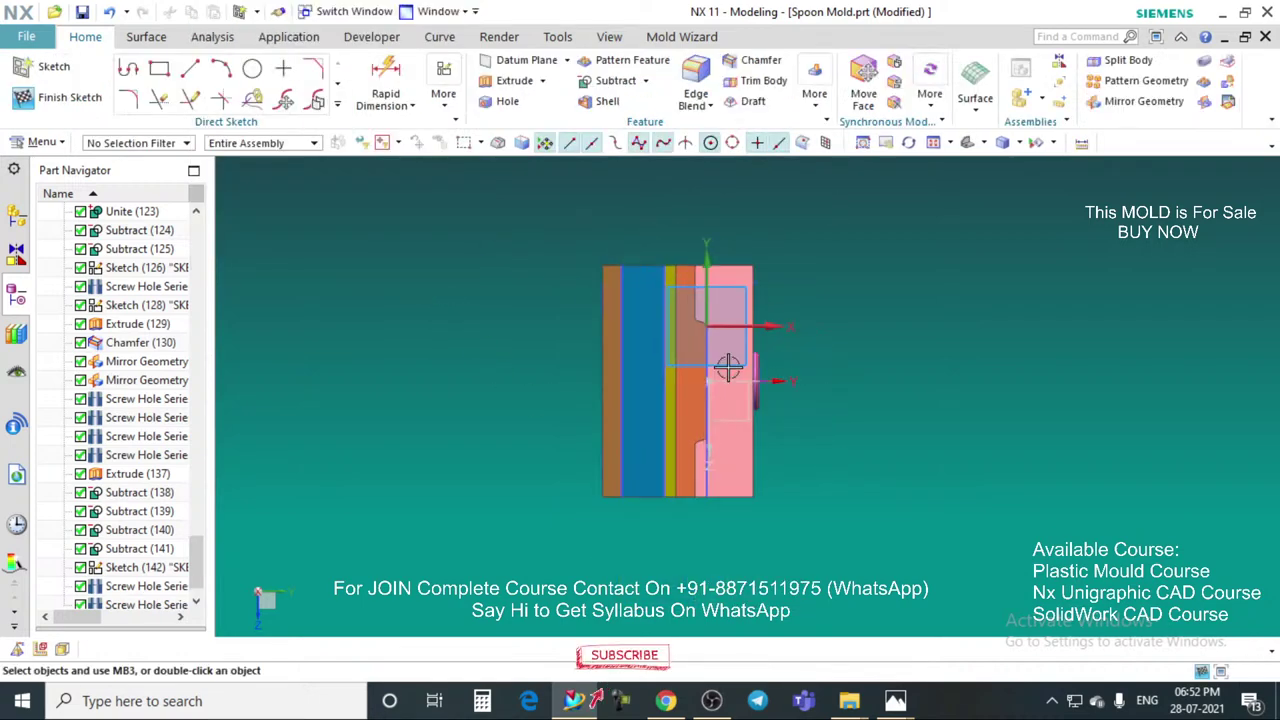
{"action": "left_click", "coordinate": [159, 68]}
{"action": "scroll", "coordinate": [766, 306], "scroll_direction": "up", "scroll_amount": 3}
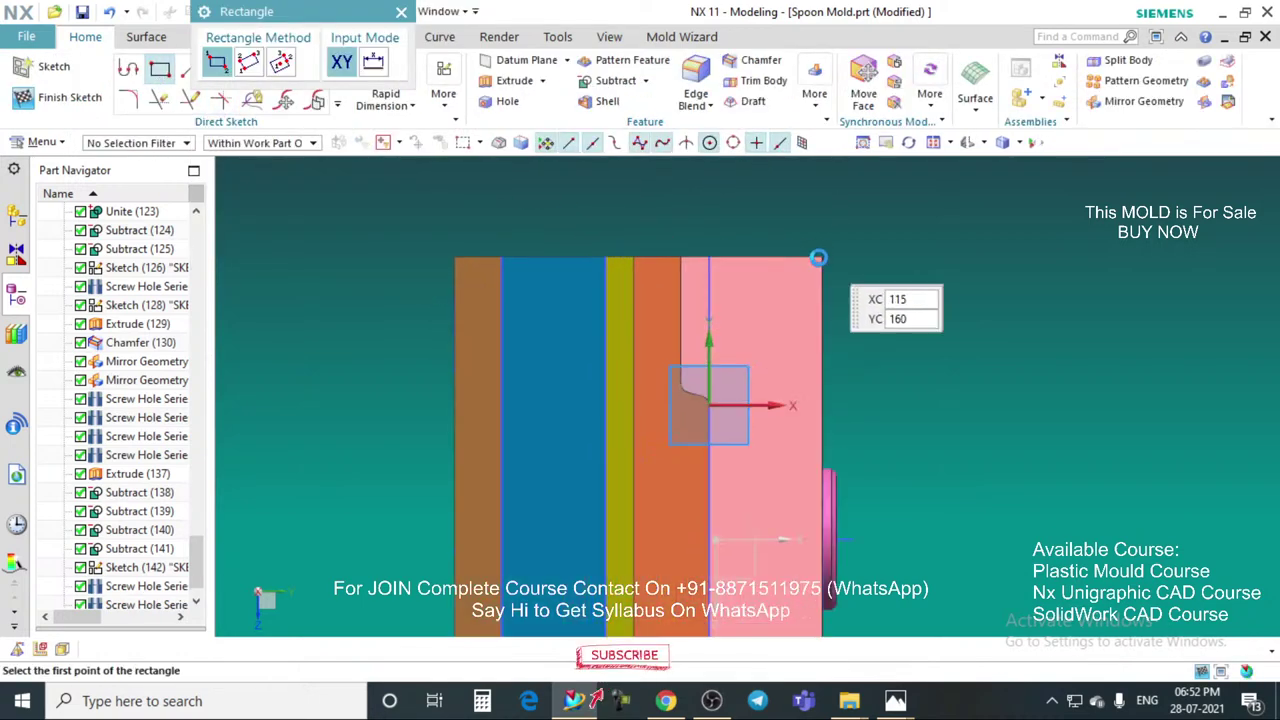
{"action": "left_click", "coordinate": [822, 258]}
{"action": "scroll", "coordinate": [748, 260], "scroll_direction": "down", "scroll_amount": 3}
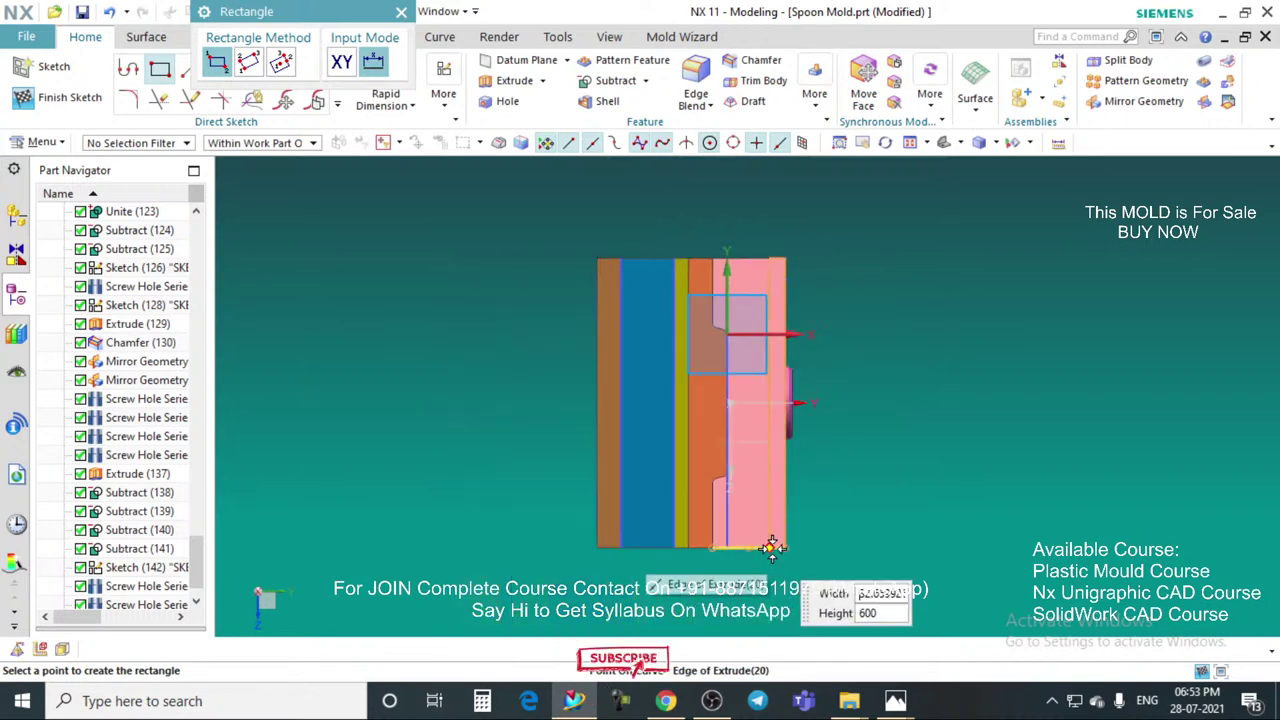
{"action": "scroll", "coordinate": [768, 545], "scroll_direction": "up", "scroll_amount": 2}
{"action": "left_click", "coordinate": [766, 543]}
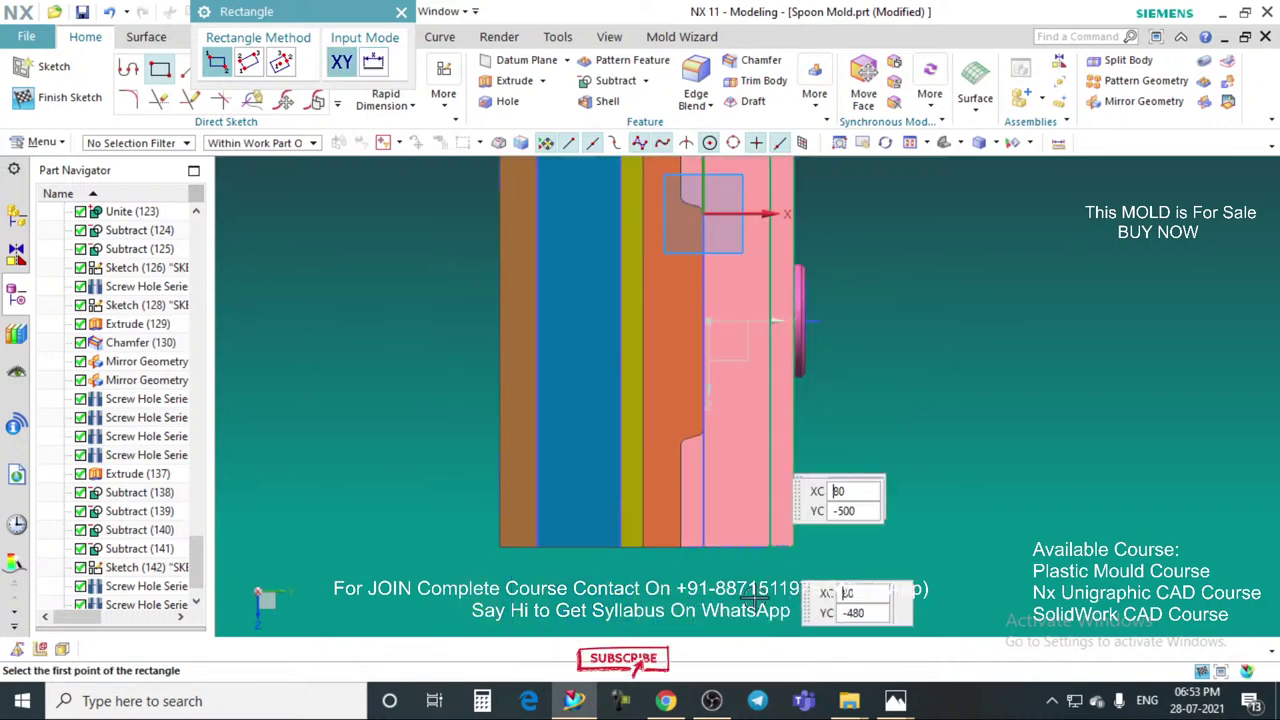
{"action": "left_click", "coordinate": [401, 17]}
Step: Set the sketched rectangle's width to 30 mm
{"action": "scroll", "coordinate": [740, 290], "scroll_direction": "up", "scroll_amount": 2}
{"action": "scroll", "coordinate": [757, 216], "scroll_direction": "up", "scroll_amount": 2}
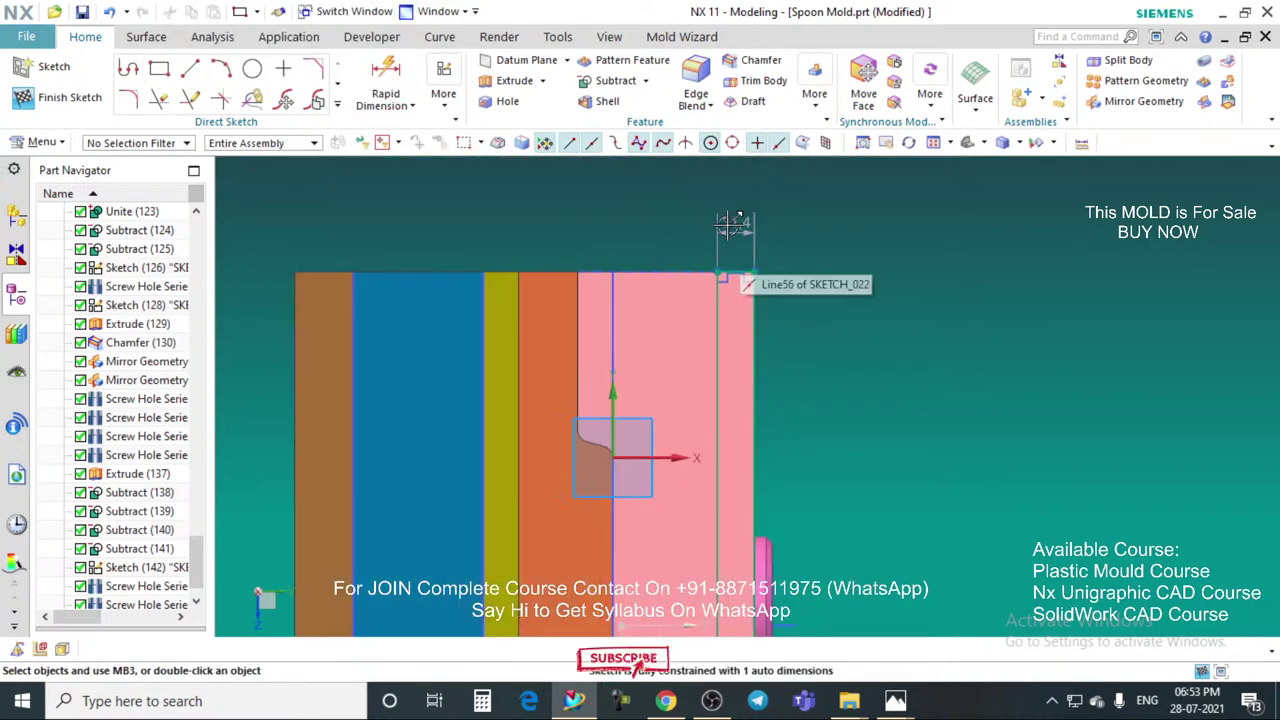
{"action": "double_click", "coordinate": [735, 222]}
{"action": "type", "text": "30"}
{"action": "key", "text": "Return"}
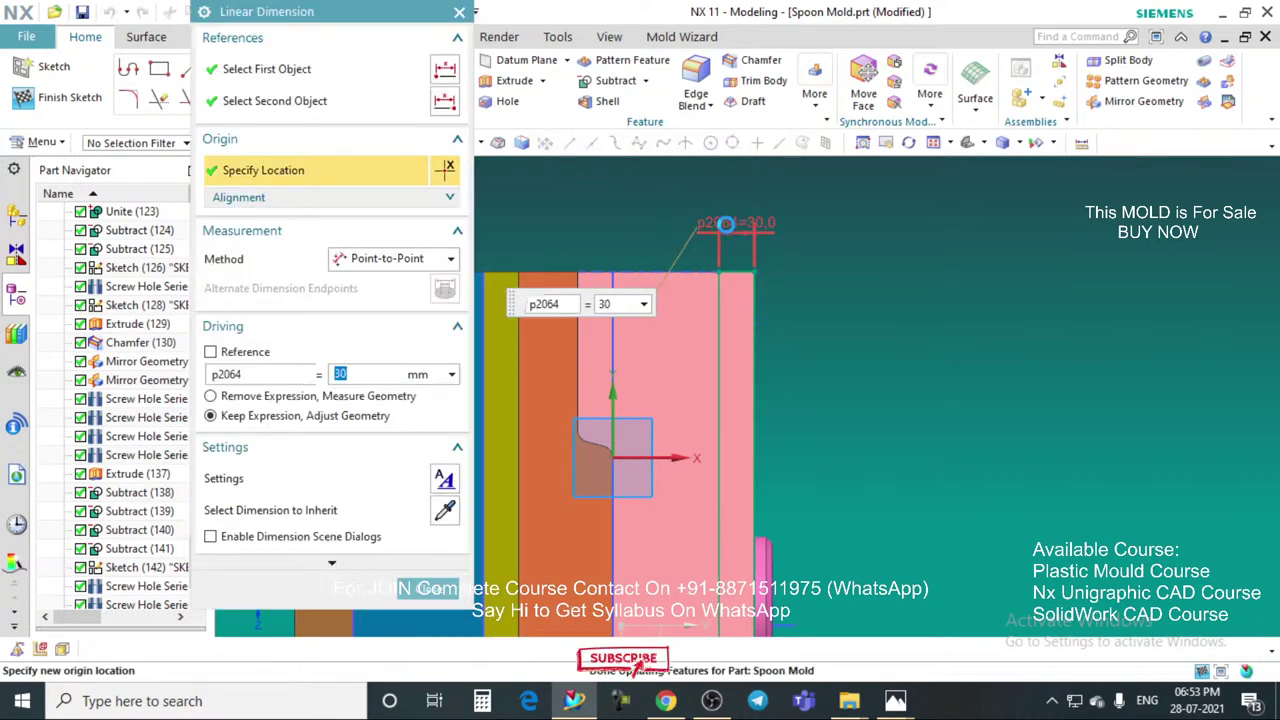
{"action": "left_click", "coordinate": [435, 588]}
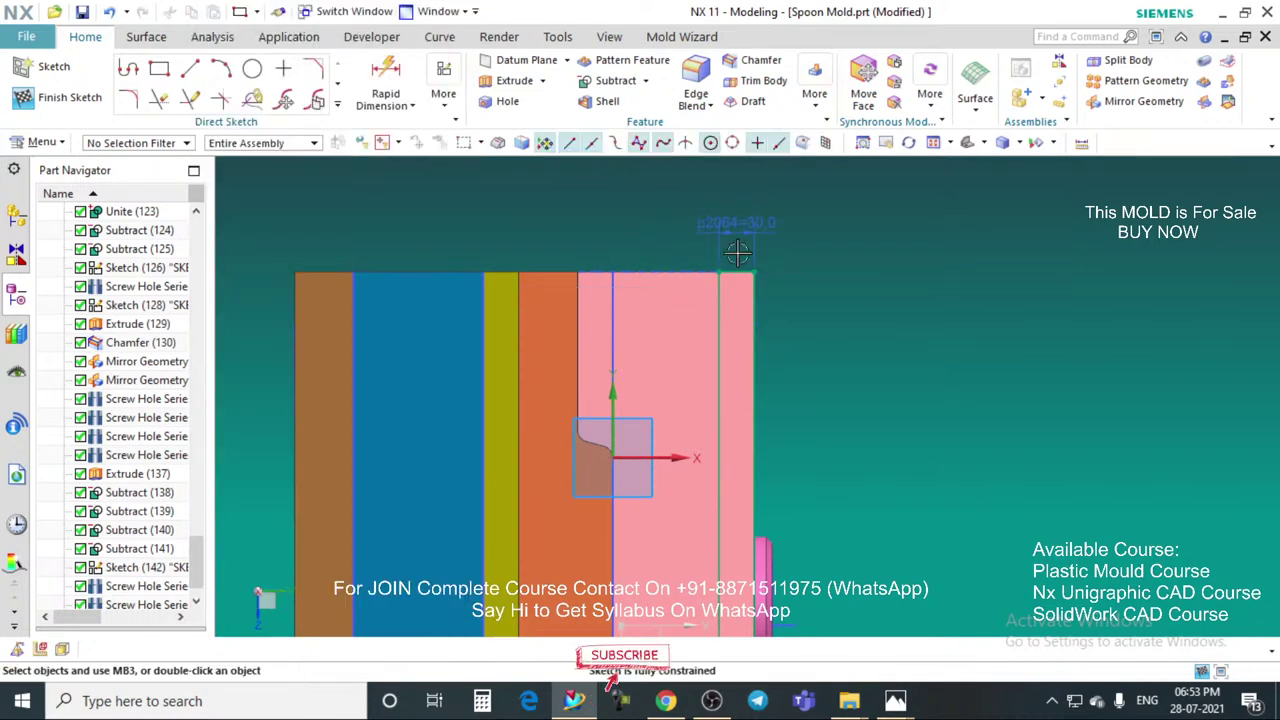
Step: Extrude the rectangle 25 mm outward from the plate's side as a separate solid strip
{"action": "scroll", "coordinate": [768, 258], "scroll_direction": "down", "scroll_amount": 2}
{"action": "middle_click_drag", "start_coordinate": [779, 273], "coordinate": [492, 470]}
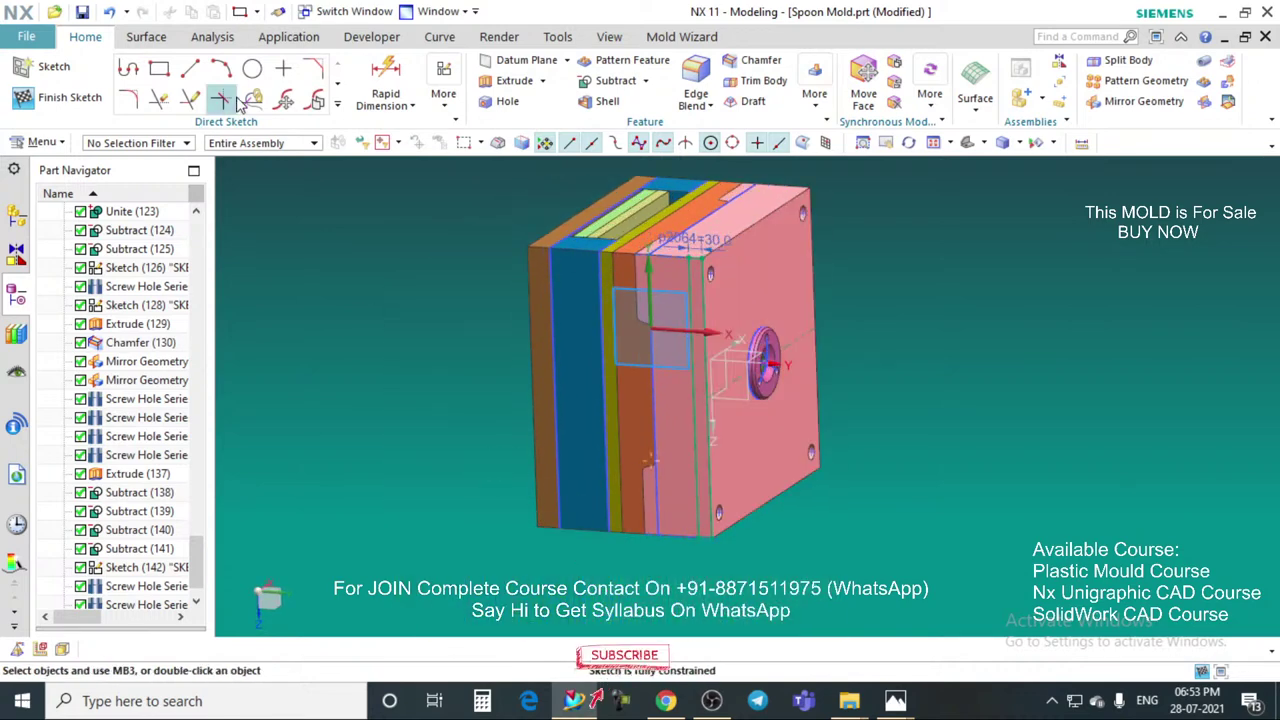
{"action": "left_click", "coordinate": [514, 80]}
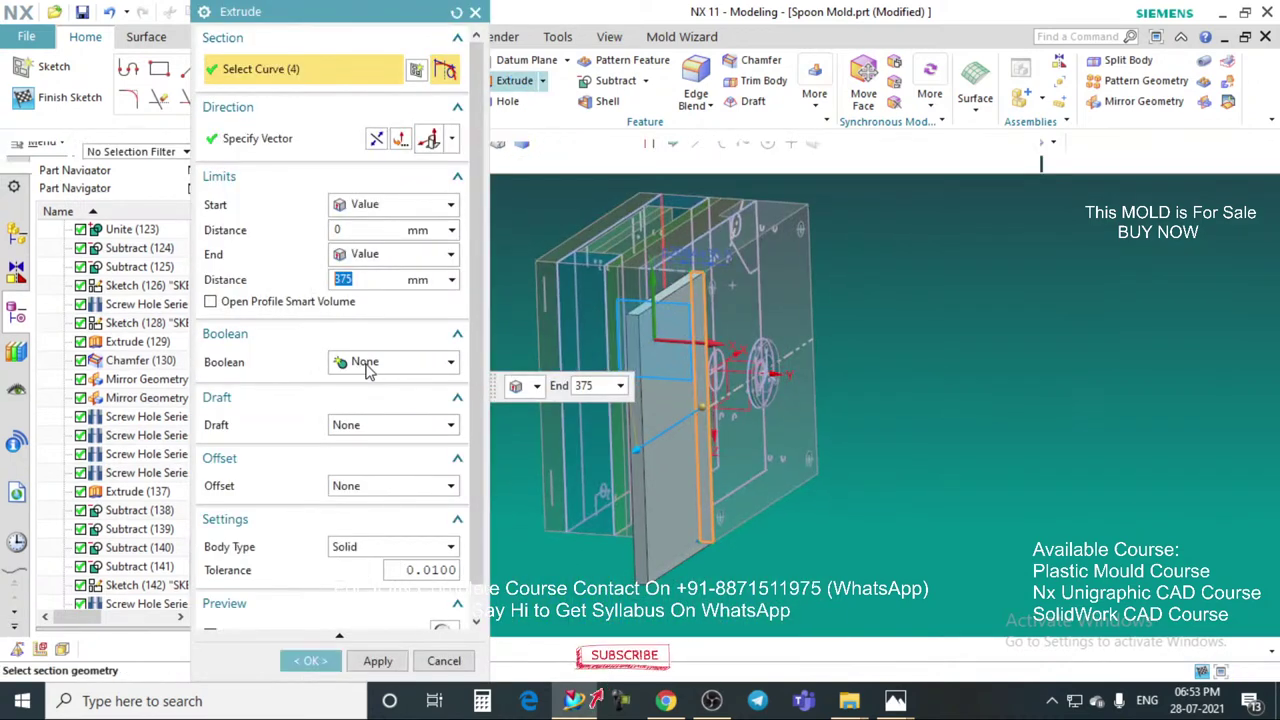
{"action": "type", "text": "20"}
{"action": "key", "text": "Return"}
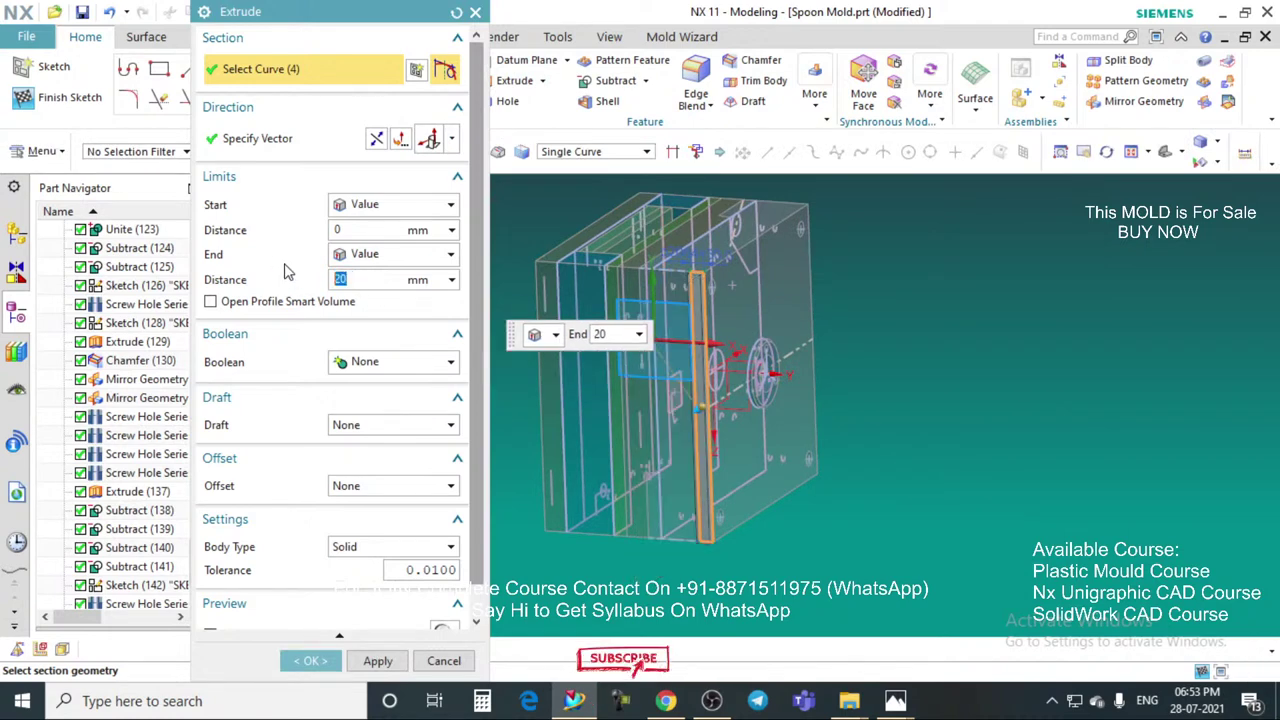
{"action": "middle_click_drag", "start_coordinate": [833, 386], "coordinate": [800, 428]}
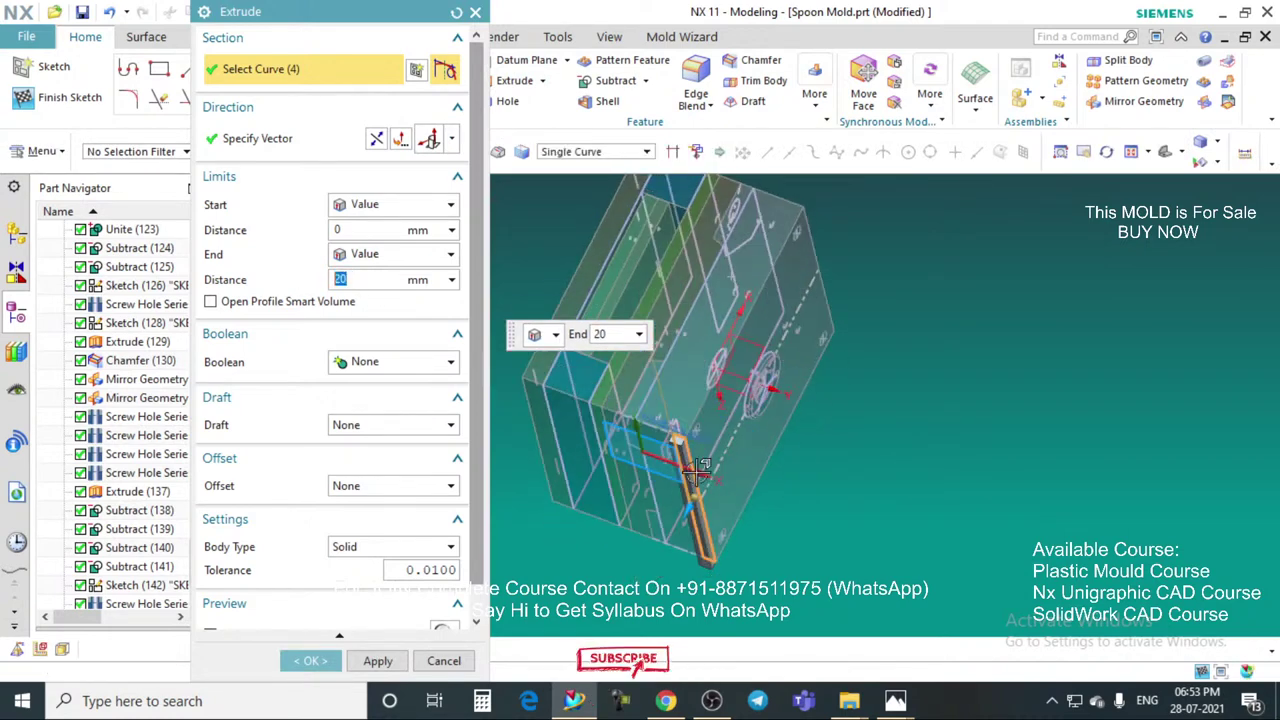
{"action": "scroll", "coordinate": [692, 470], "scroll_direction": "up", "scroll_amount": 5}
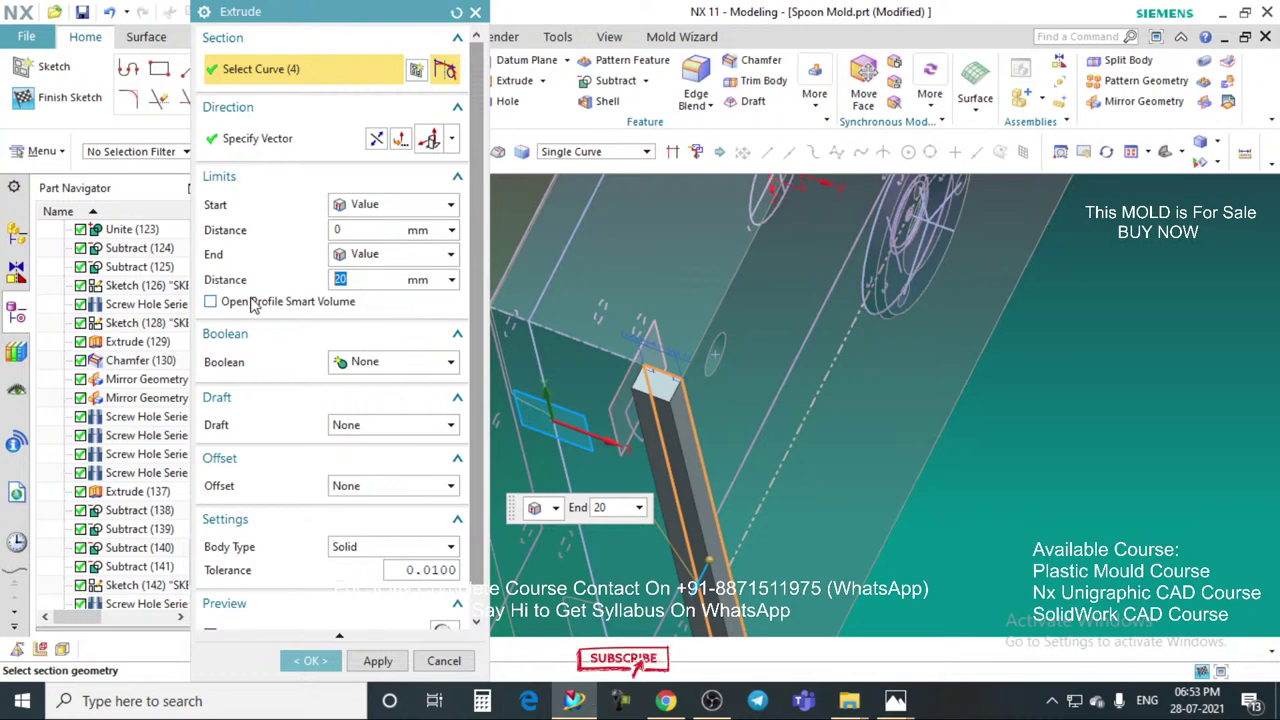
{"action": "type", "text": "25"}
{"action": "key", "text": "Return"}
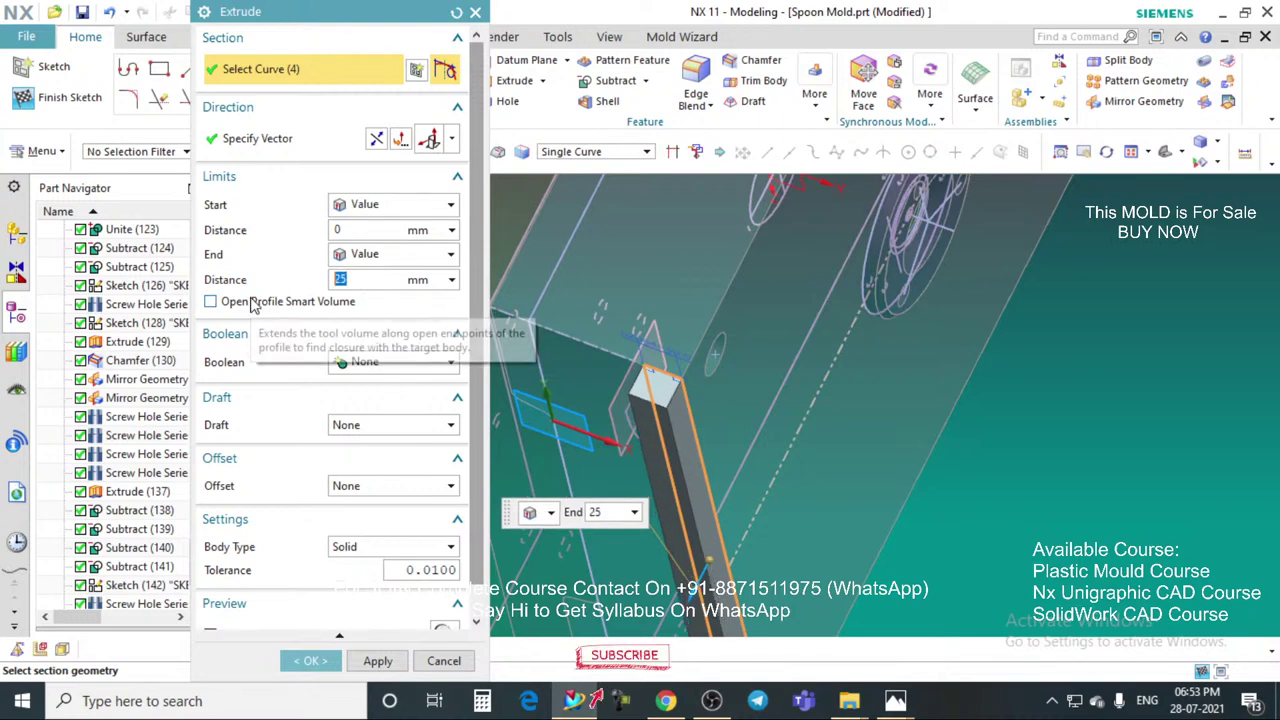
{"action": "left_click", "coordinate": [334, 663]}
Step: Examine the new strip on the side of the mould from the rear and the front
{"action": "scroll", "coordinate": [740, 405], "scroll_direction": "down", "scroll_amount": 4}
{"action": "mouse_move", "coordinate": [746, 411]}
{"action": "middle_mouse_down"}
{"action": "mouse_move", "coordinate": [841, 365]}
{"action": "mouse_move", "coordinate": [750, 398]}
{"action": "middle_mouse_up"}
{"action": "scroll", "coordinate": [797, 385], "scroll_direction": "down", "scroll_amount": 3}
{"action": "scroll", "coordinate": [746, 398], "scroll_direction": "up", "scroll_amount": 5}
{"action": "scroll", "coordinate": [746, 398], "scroll_direction": "down", "scroll_amount": 5}
{"action": "middle_click_drag", "start_coordinate": [849, 366], "coordinate": [838, 315]}
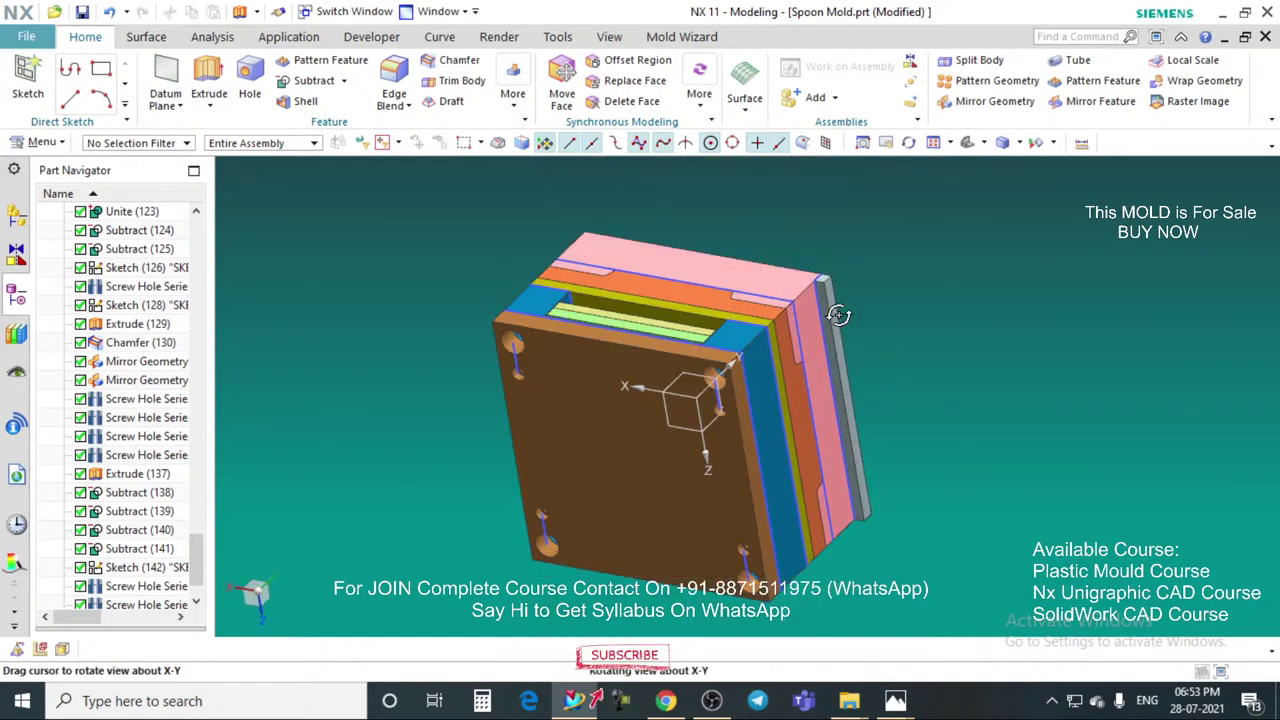
{"action": "scroll", "coordinate": [833, 273], "scroll_direction": "up", "scroll_amount": 3}
{"action": "scroll", "coordinate": [526, 246], "scroll_direction": "down", "scroll_amount": 3}
{"action": "middle_click_drag", "start_coordinate": [526, 246], "coordinate": [720, 330]}
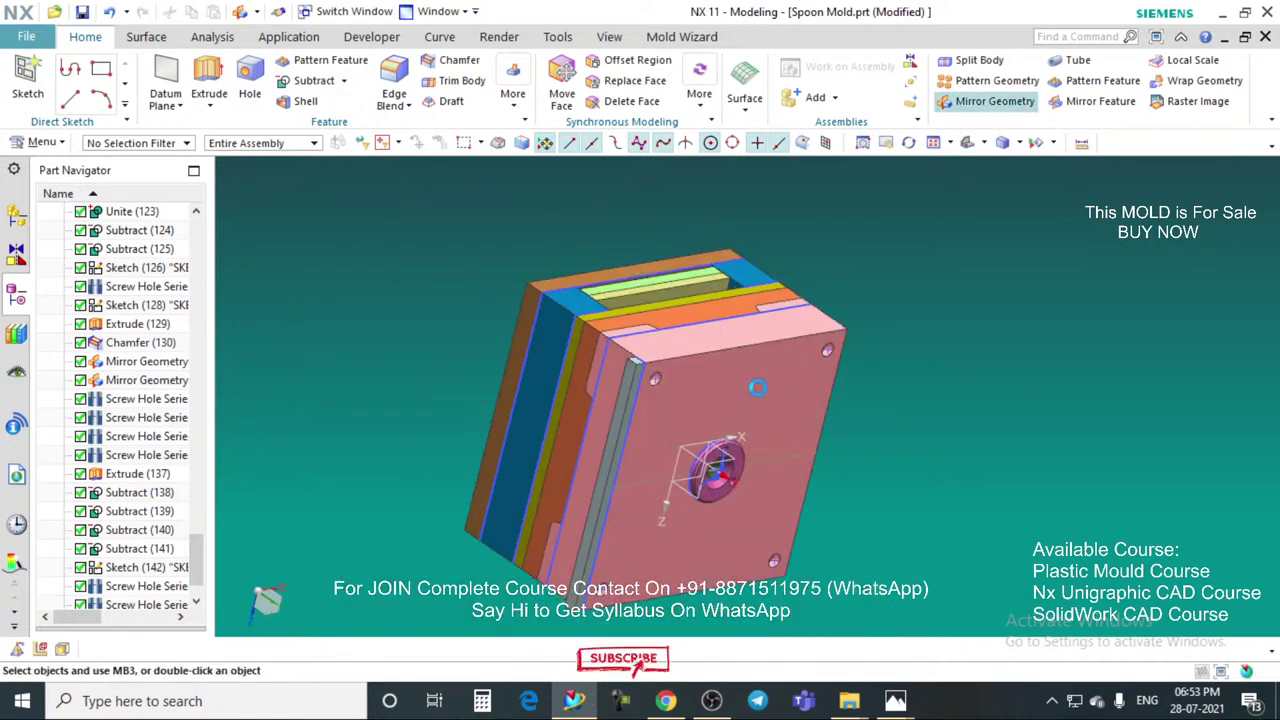
Step: Mirror the strip to the opposite side of the pink plate about the plane midway between its side faces
{"action": "left_click", "coordinate": [985, 101]}
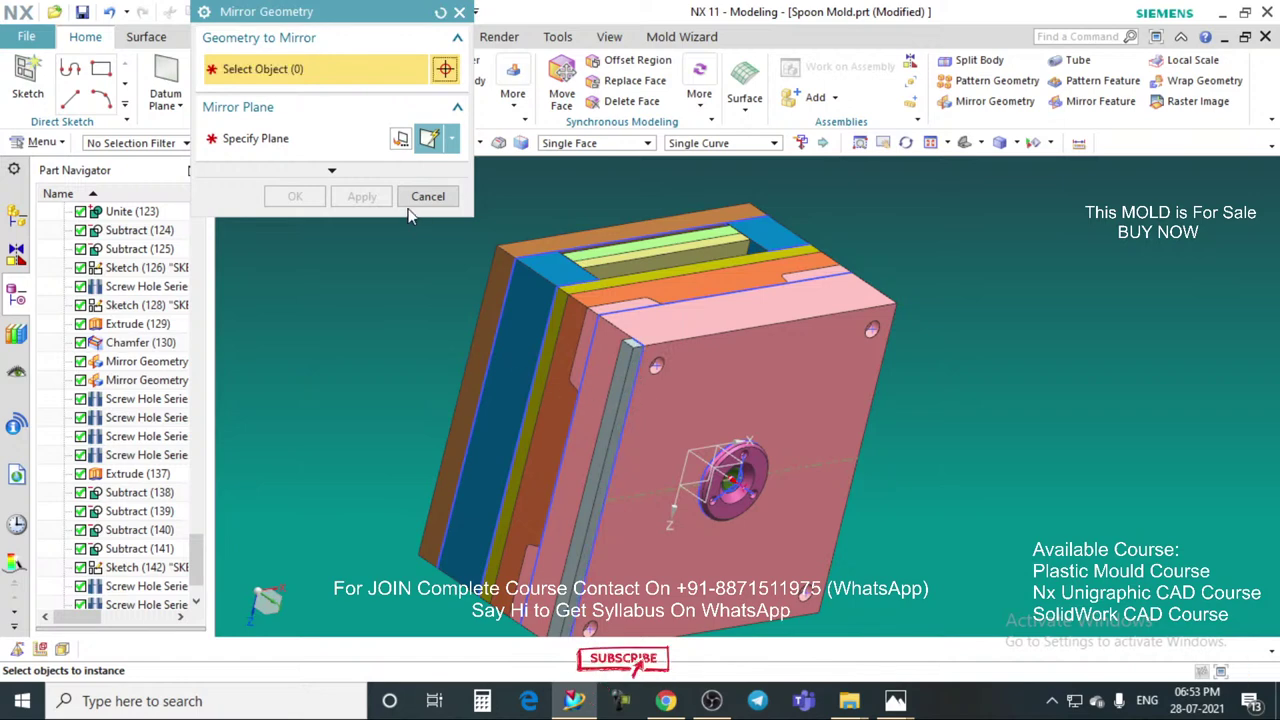
{"action": "left_click", "coordinate": [605, 400]}
{"action": "left_click", "coordinate": [304, 147]}
{"action": "left_click", "coordinate": [618, 377]}
{"action": "middle_click_drag", "start_coordinate": [807, 435], "coordinate": [821, 394]}
{"action": "scroll", "coordinate": [822, 390], "scroll_direction": "up", "scroll_amount": 4}
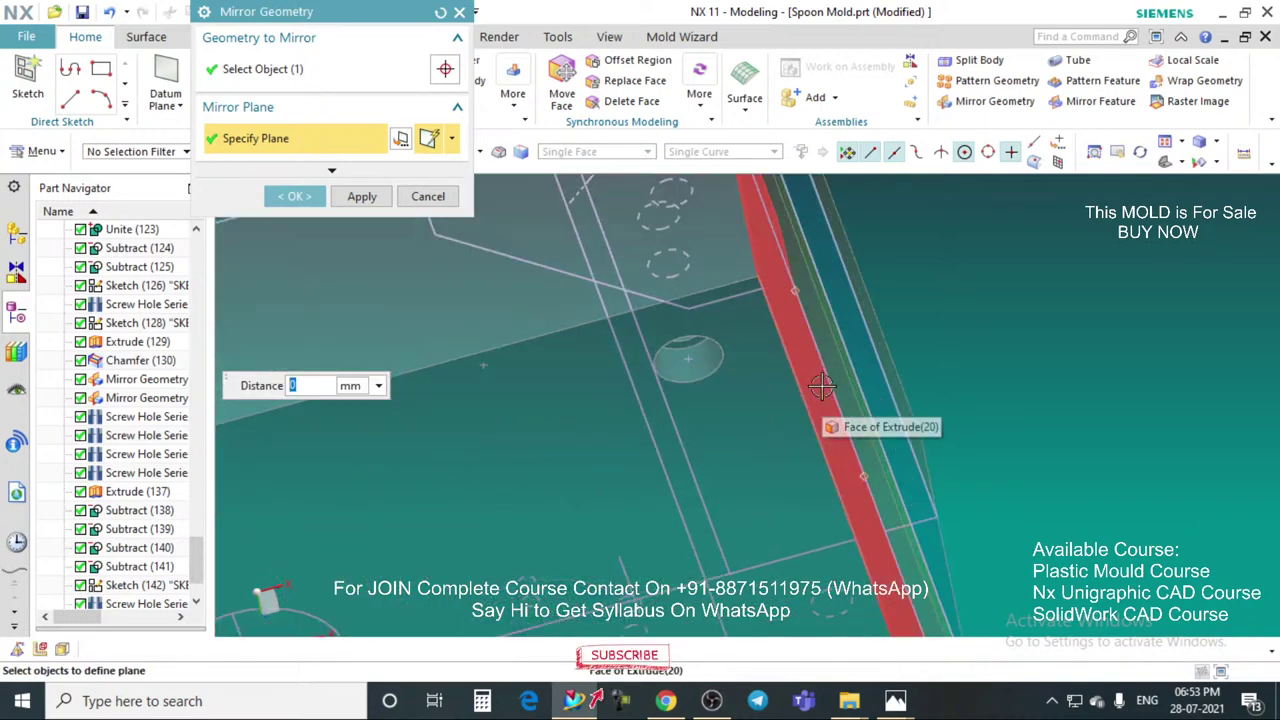
{"action": "left_click", "coordinate": [823, 397]}
{"action": "left_click", "coordinate": [362, 197]}
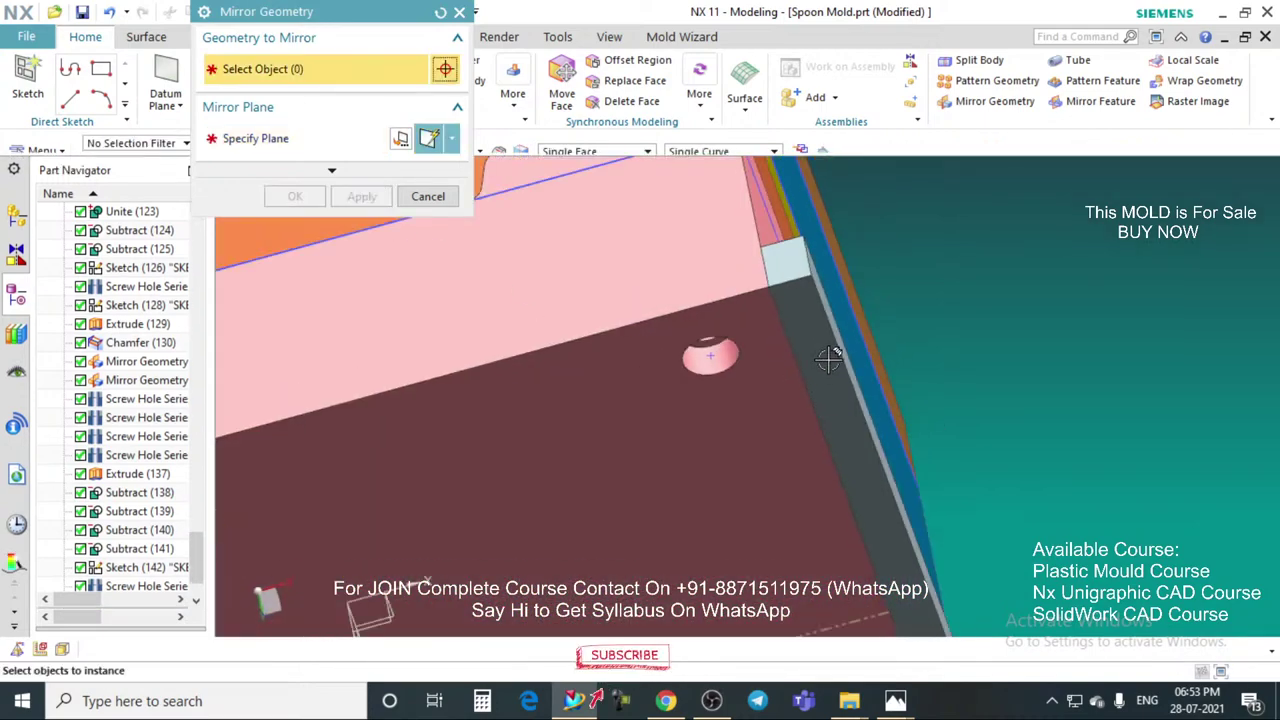
Step: Mirror both strips onto the brown plate about the mid-plane between the mould's front and rear faces
{"action": "left_click", "coordinate": [834, 399]}
{"action": "scroll", "coordinate": [834, 399], "scroll_direction": "down", "scroll_amount": 4}
{"action": "scroll", "coordinate": [443, 444], "scroll_direction": "up", "scroll_amount": 4}
{"action": "left_click", "coordinate": [449, 403]}
{"action": "scroll", "coordinate": [549, 416], "scroll_direction": "down", "scroll_amount": 6}
{"action": "middle_click_drag", "start_coordinate": [669, 410], "coordinate": [757, 361]}
{"action": "middle_click", "coordinate": [812, 355]}
{"action": "scroll", "coordinate": [812, 355], "scroll_direction": "up", "scroll_amount": 2}
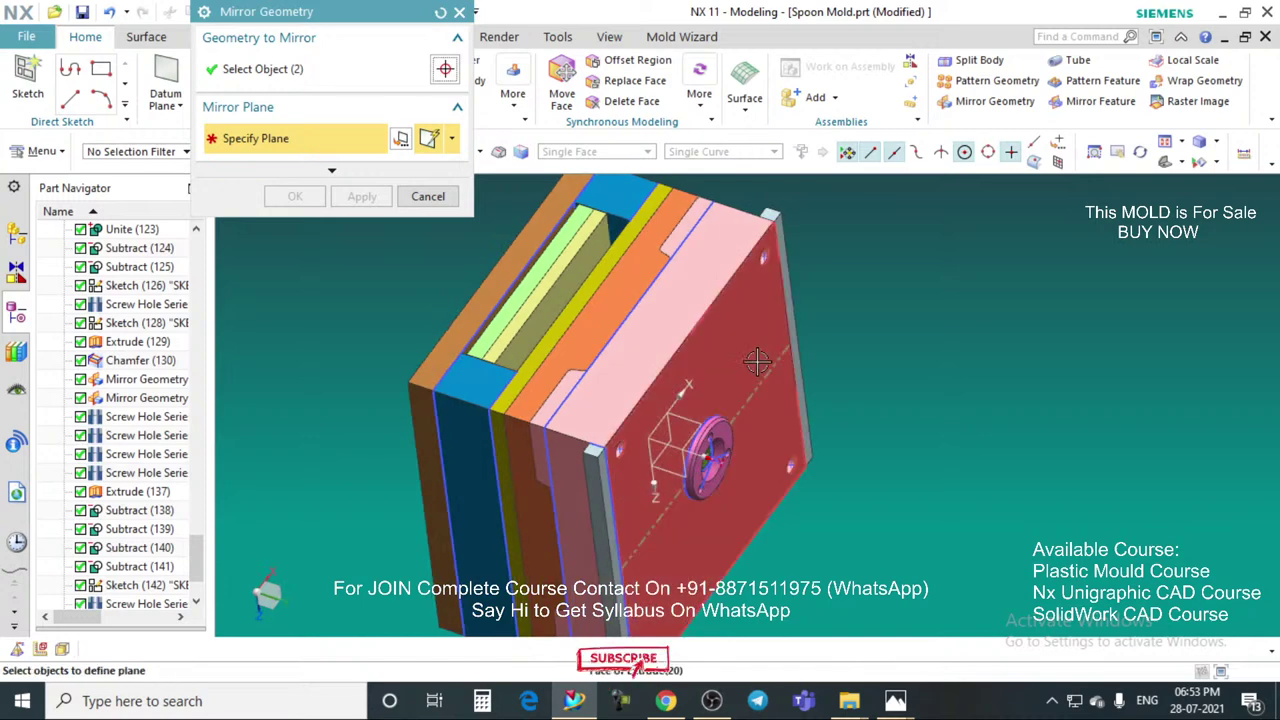
{"action": "left_click", "coordinate": [761, 362]}
{"action": "middle_click_drag", "start_coordinate": [572, 392], "coordinate": [630, 375]}
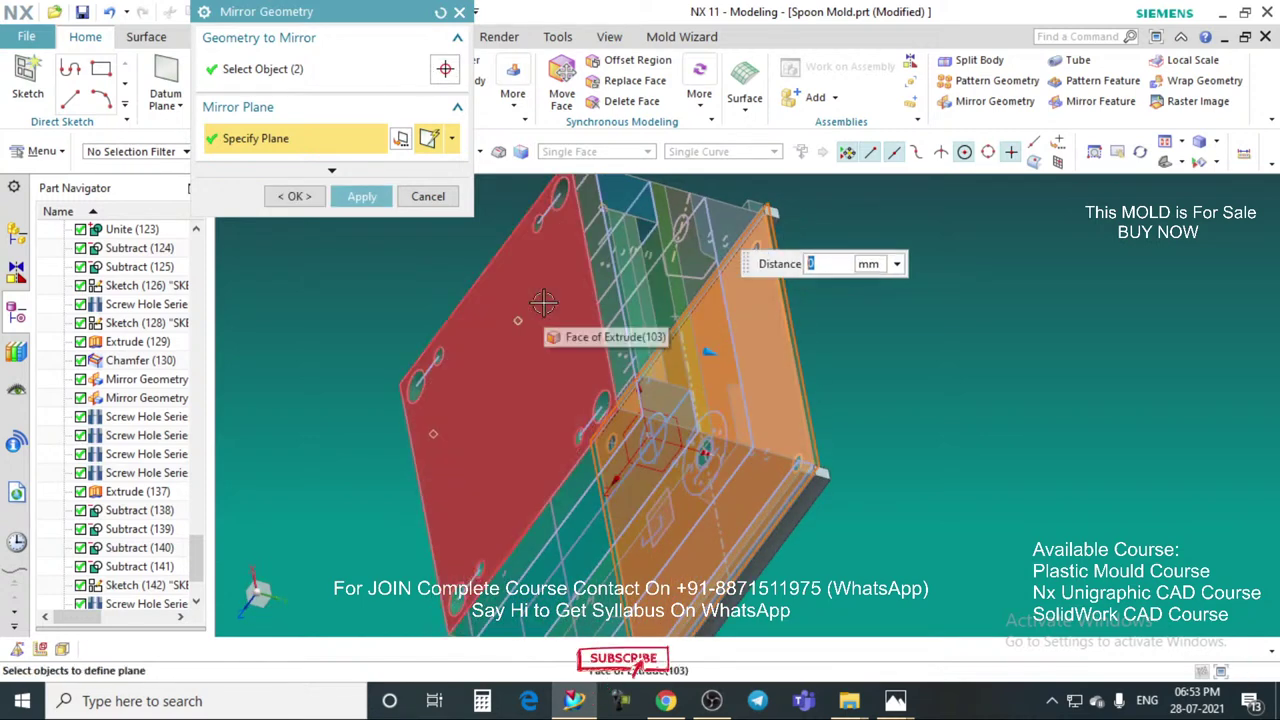
{"action": "left_click", "coordinate": [306, 204]}
Step: Unite the brown plate with the two strips at its sides
{"action": "scroll", "coordinate": [594, 314], "scroll_direction": "down", "scroll_amount": 4}
{"action": "middle_click_drag", "start_coordinate": [594, 318], "coordinate": [543, 300]}
{"action": "scroll", "coordinate": [540, 300], "scroll_direction": "up", "scroll_amount": 1}
{"action": "left_click", "coordinate": [343, 81]}
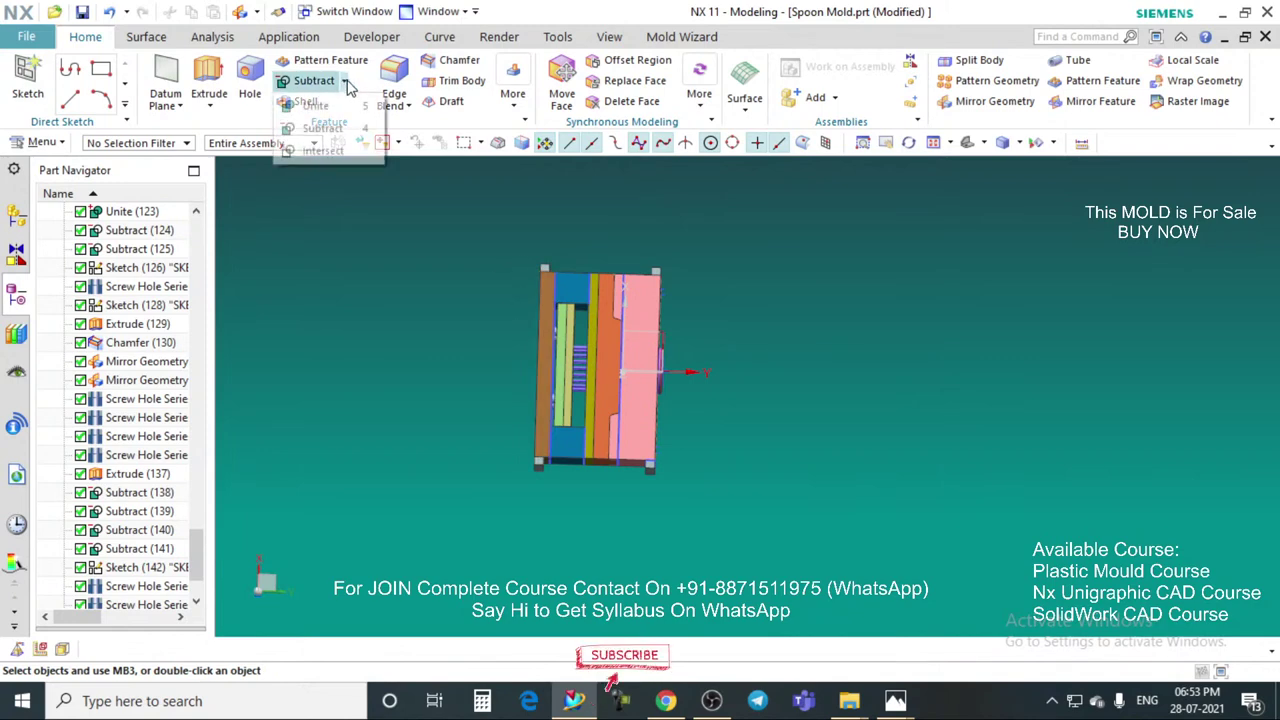
{"action": "left_click", "coordinate": [310, 103]}
{"action": "scroll", "coordinate": [538, 272], "scroll_direction": "up", "scroll_amount": 4}
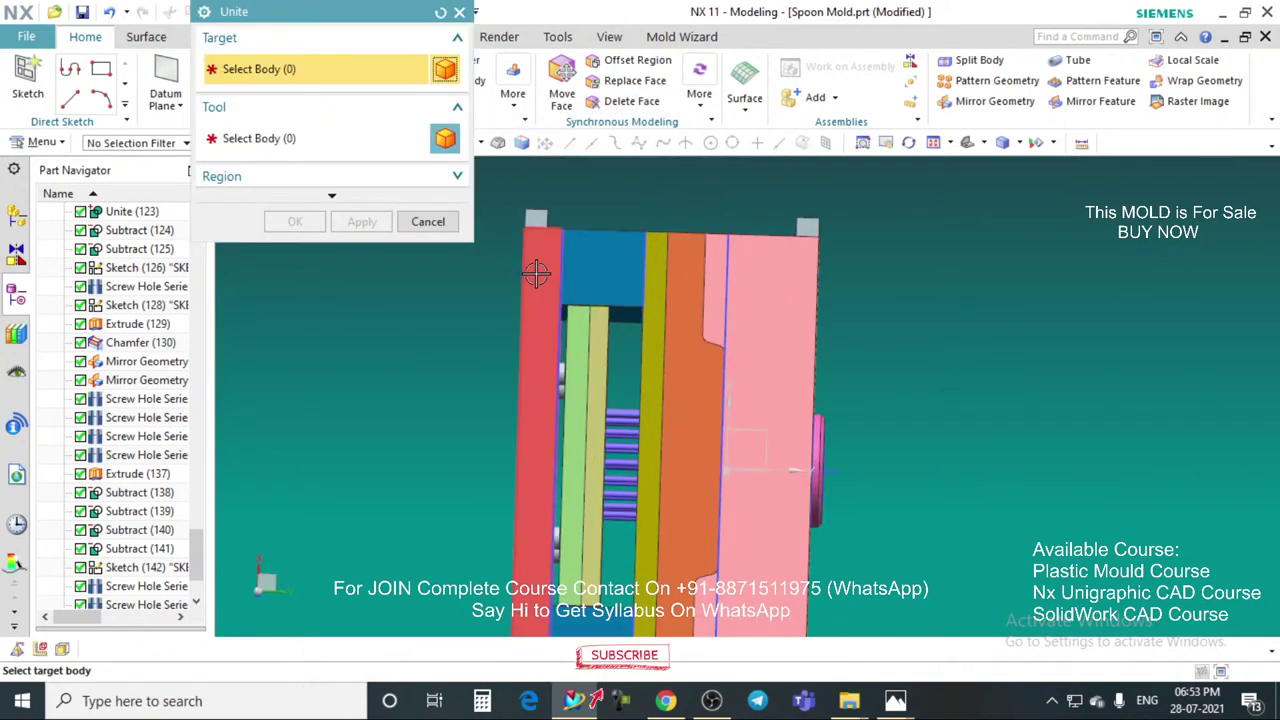
{"action": "left_click", "coordinate": [537, 274]}
{"action": "scroll", "coordinate": [536, 221], "scroll_direction": "up", "scroll_amount": 3}
{"action": "left_click", "coordinate": [537, 222]}
{"action": "scroll", "coordinate": [559, 245], "scroll_direction": "down", "scroll_amount": 2}
{"action": "scroll", "coordinate": [565, 520], "scroll_direction": "down", "scroll_amount": 2}
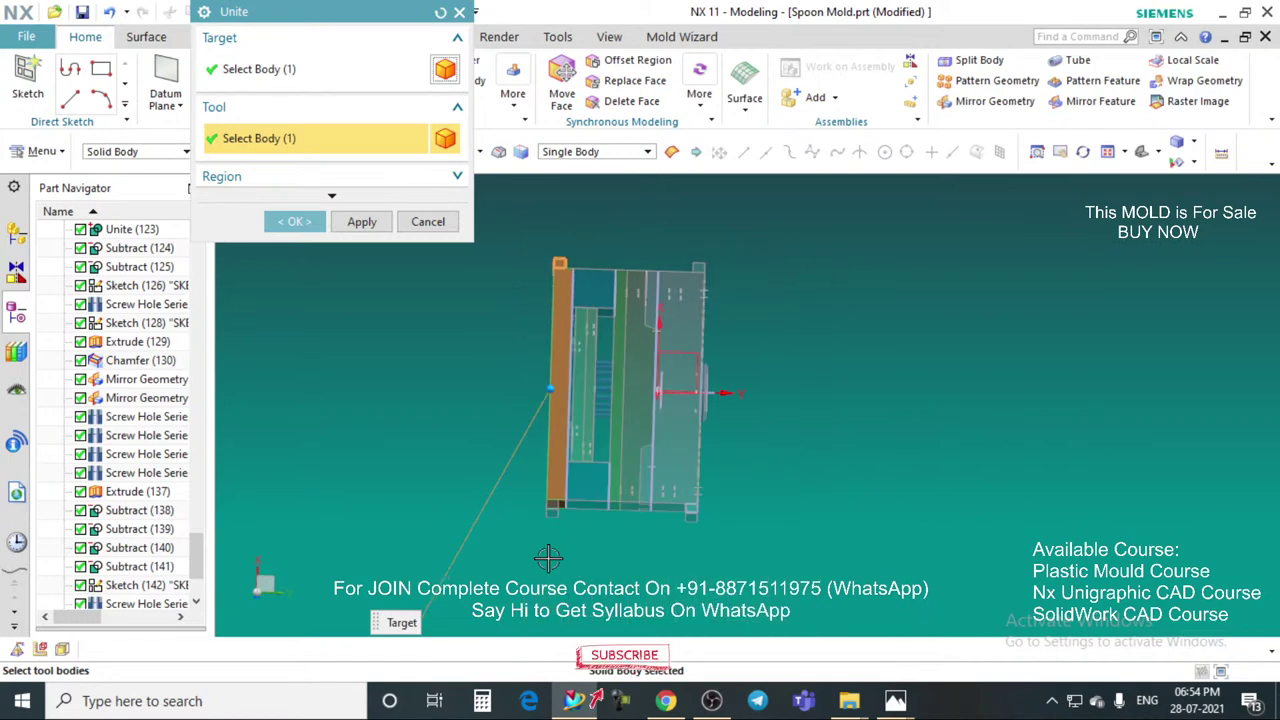
{"action": "scroll", "coordinate": [563, 514], "scroll_direction": "up", "scroll_amount": 4}
{"action": "left_click", "coordinate": [557, 440]}
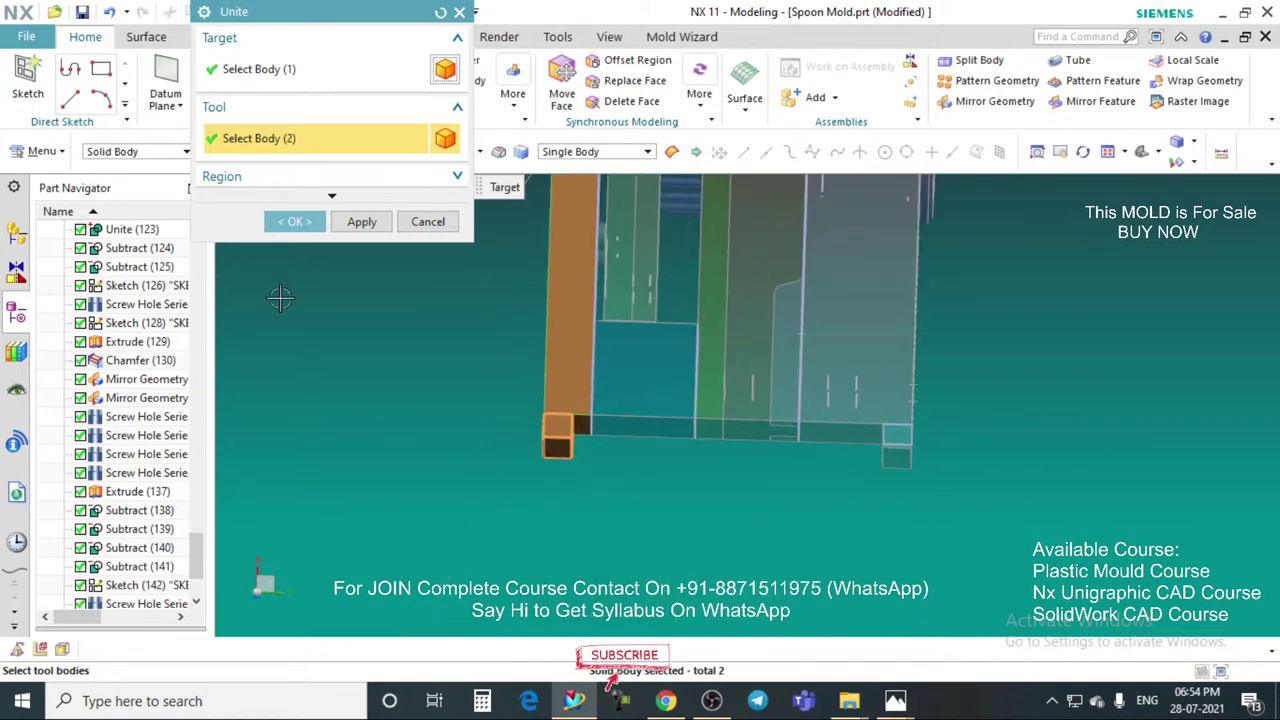
{"action": "left_click", "coordinate": [358, 222]}
Step: Unite the pink plate with the two strips at its sides
{"action": "scroll", "coordinate": [600, 400], "scroll_direction": "down", "scroll_amount": 3}
{"action": "scroll", "coordinate": [717, 309], "scroll_direction": "up", "scroll_amount": 1}
{"action": "scroll", "coordinate": [699, 528], "scroll_direction": "down", "scroll_amount": 2}
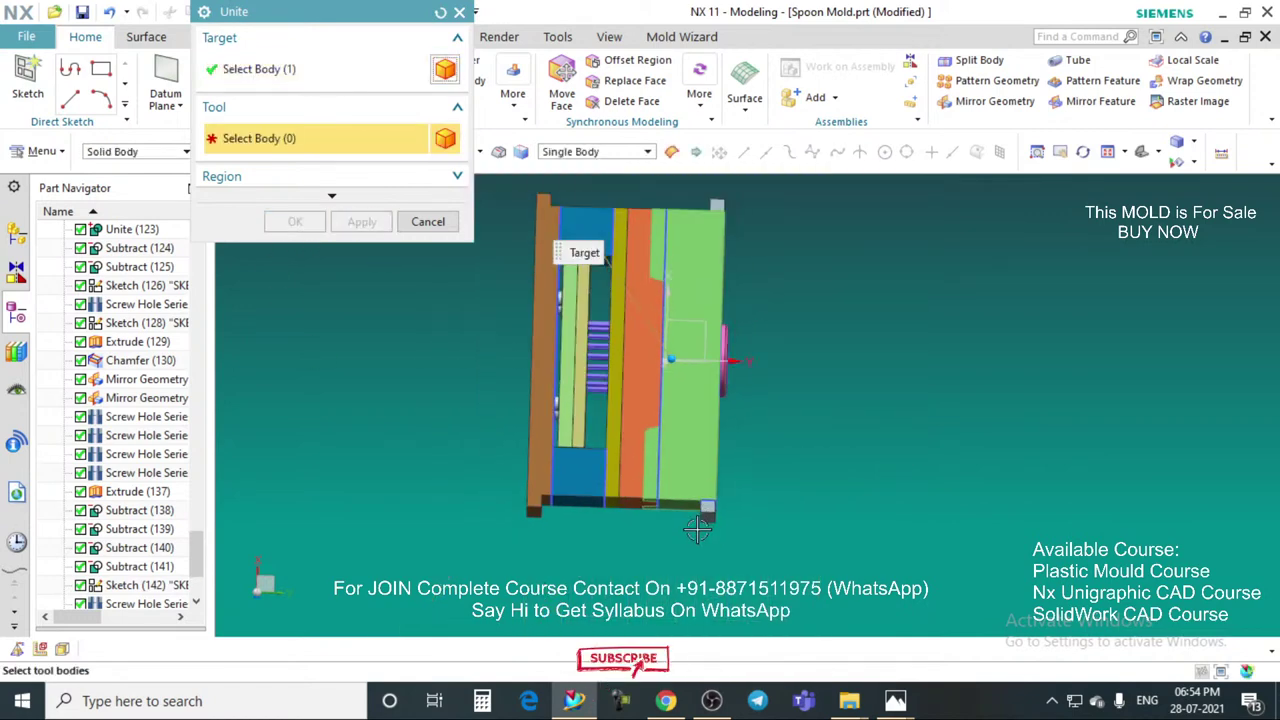
{"action": "scroll", "coordinate": [704, 518], "scroll_direction": "up", "scroll_amount": 3}
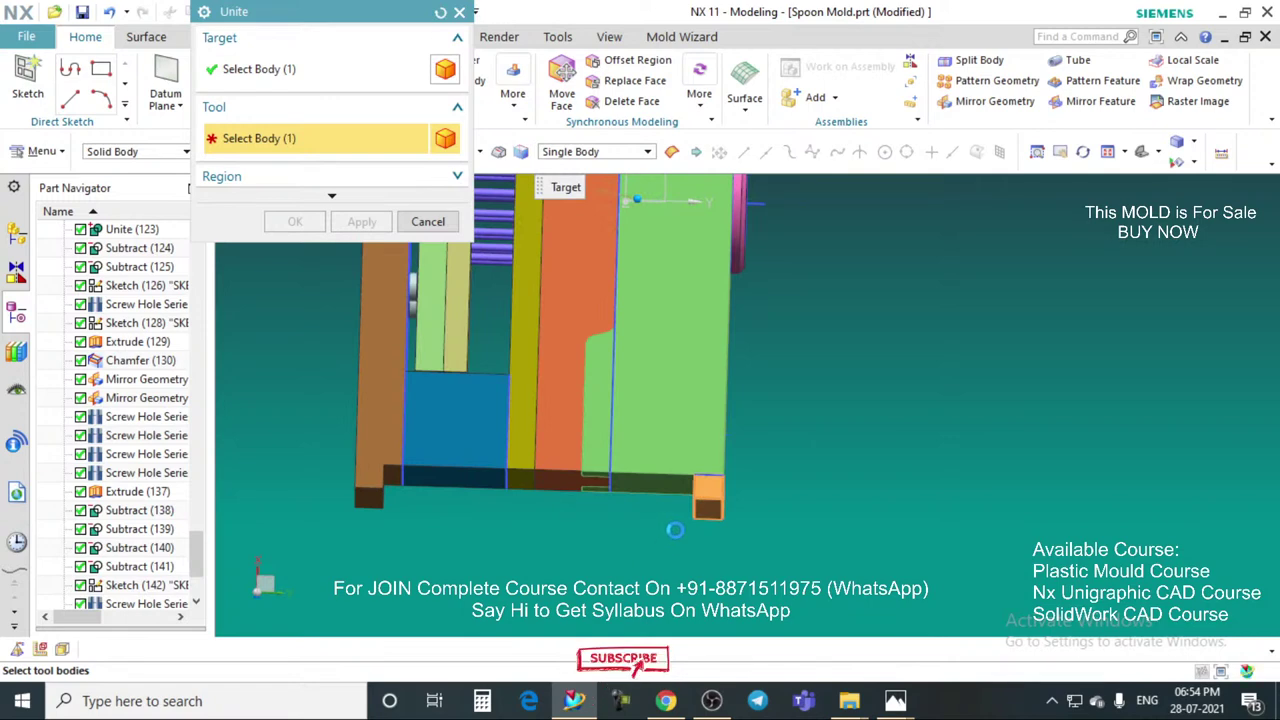
{"action": "scroll", "coordinate": [680, 528], "scroll_direction": "down", "scroll_amount": 3}
{"action": "scroll", "coordinate": [682, 346], "scroll_direction": "up", "scroll_amount": 4}
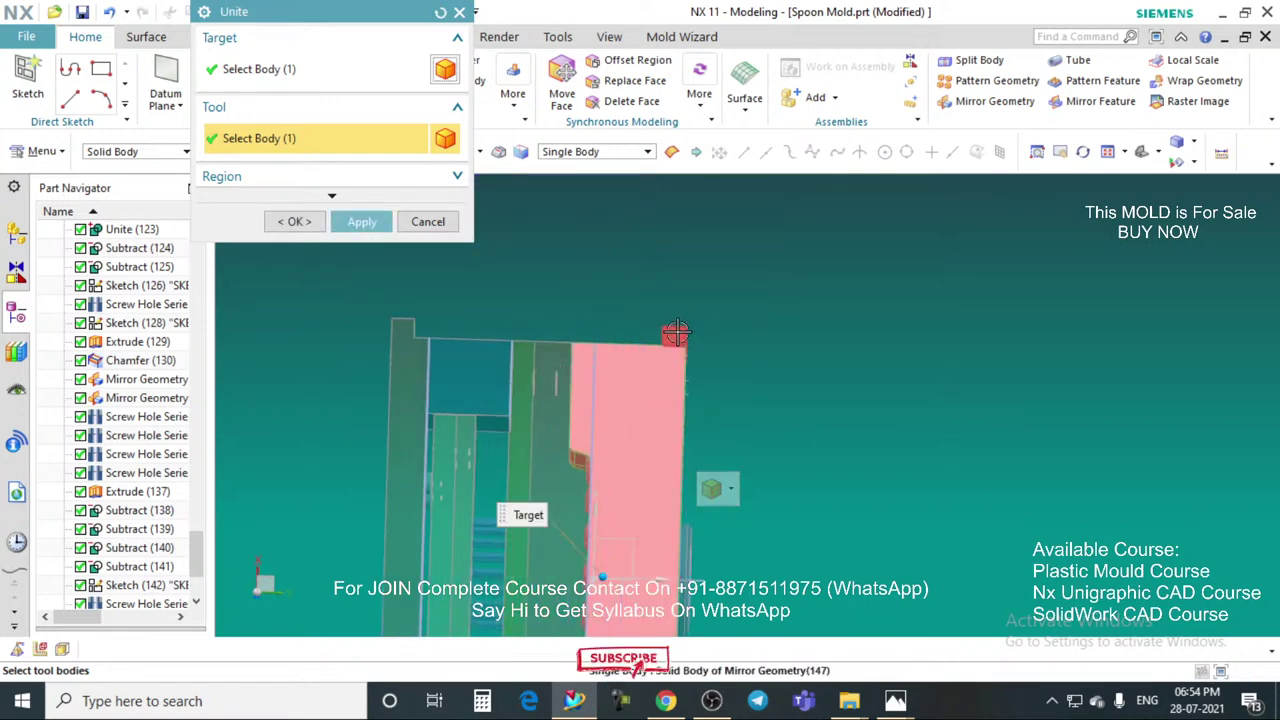
{"action": "left_click", "coordinate": [676, 337]}
{"action": "left_click", "coordinate": [300, 224]}
Step: Finish the union and hide all sketch curves on the mould by selecting only curves
{"action": "middle_click_drag", "start_coordinate": [700, 390], "coordinate": [560, 400]}
{"action": "left_click", "coordinate": [112, 147]}
{"action": "left_click", "coordinate": [98, 189]}
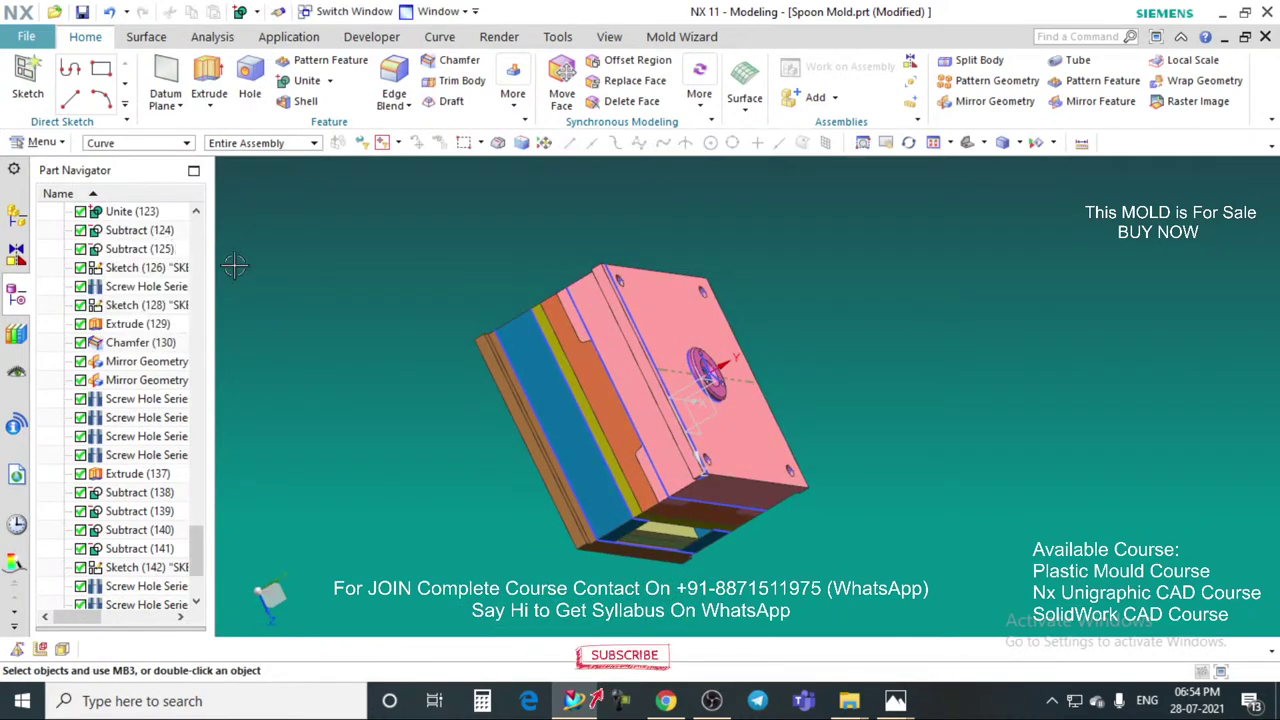
{"action": "right_click", "coordinate": [616, 296]}
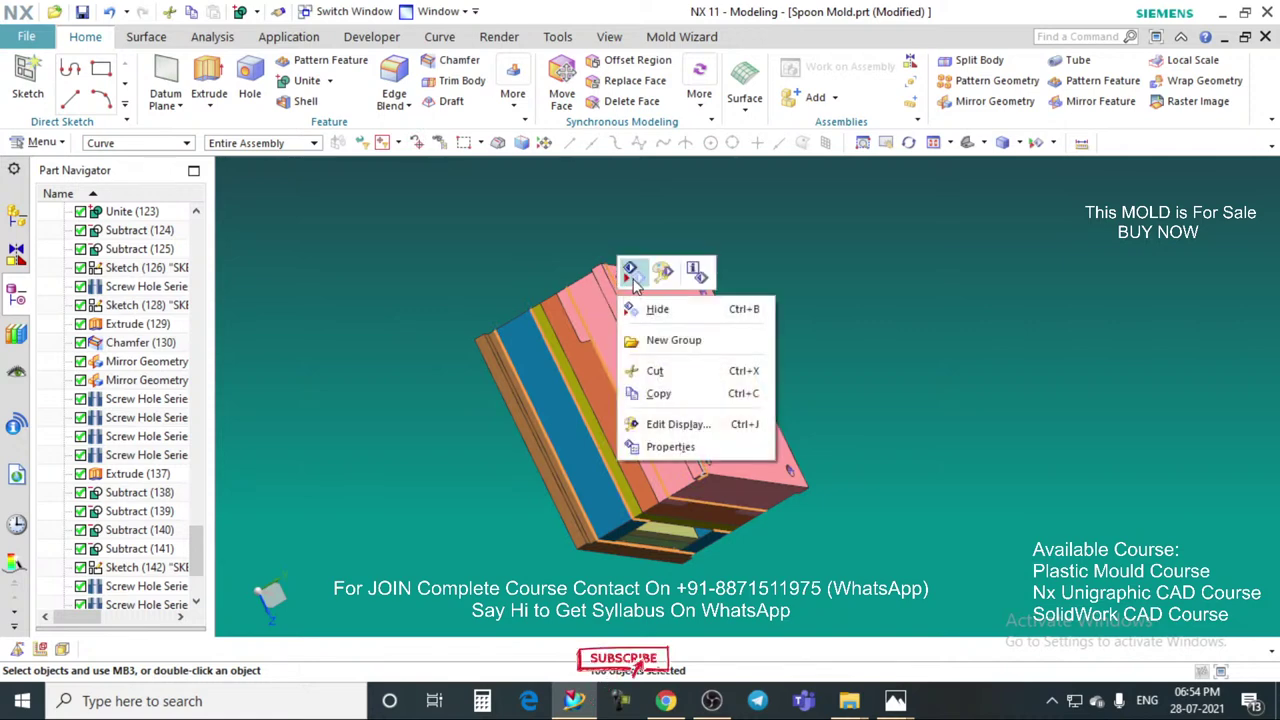
{"action": "left_click", "coordinate": [632, 283]}
{"action": "mouse_move", "coordinate": [632, 283]}
{"action": "middle_mouse_down"}
{"action": "mouse_move", "coordinate": [623, 363]}
{"action": "mouse_move", "coordinate": [655, 300]}
{"action": "mouse_move", "coordinate": [774, 277]}
{"action": "mouse_move", "coordinate": [806, 320]}
{"action": "mouse_move", "coordinate": [680, 338]}
{"action": "mouse_move", "coordinate": [756, 360]}
{"action": "mouse_move", "coordinate": [800, 400]}
{"action": "mouse_move", "coordinate": [777, 451]}
{"action": "mouse_move", "coordinate": [739, 370]}
{"action": "middle_mouse_up"}
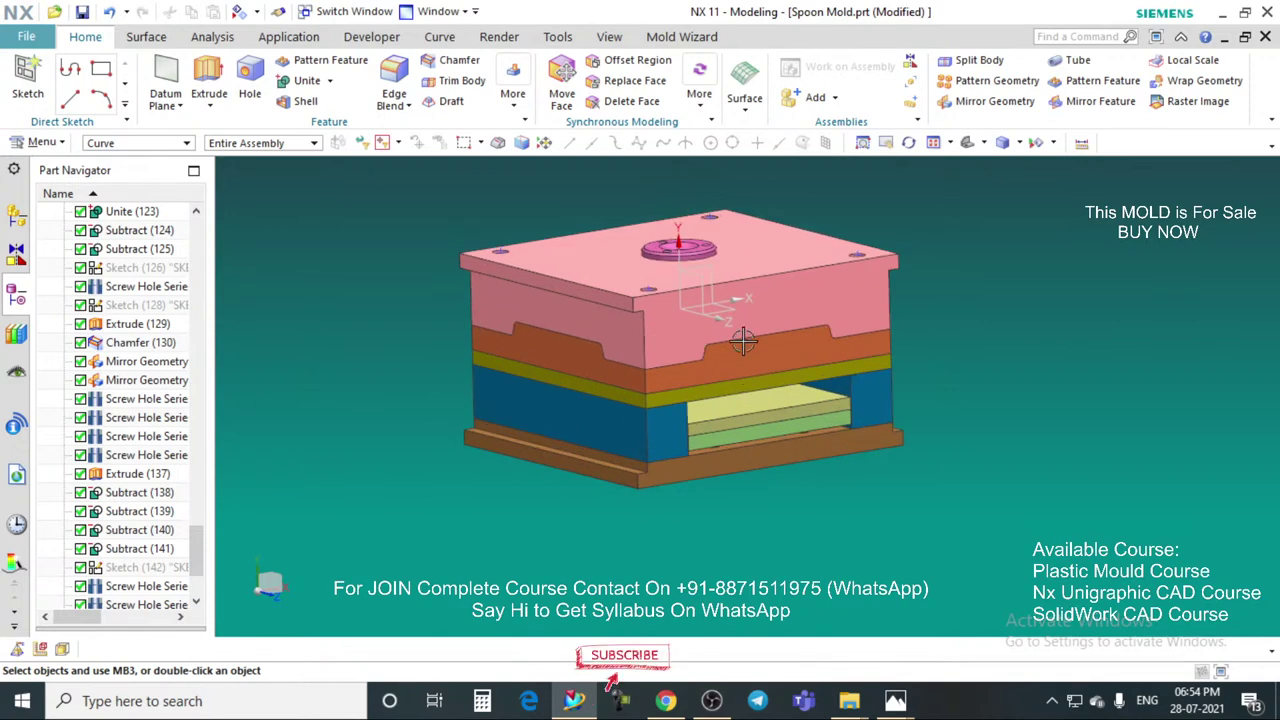
Step: Examine the assembled mould from several angles, including the clamping strips and the ejector plate opening
{"action": "scroll", "coordinate": [738, 361], "scroll_direction": "up", "scroll_amount": 2}
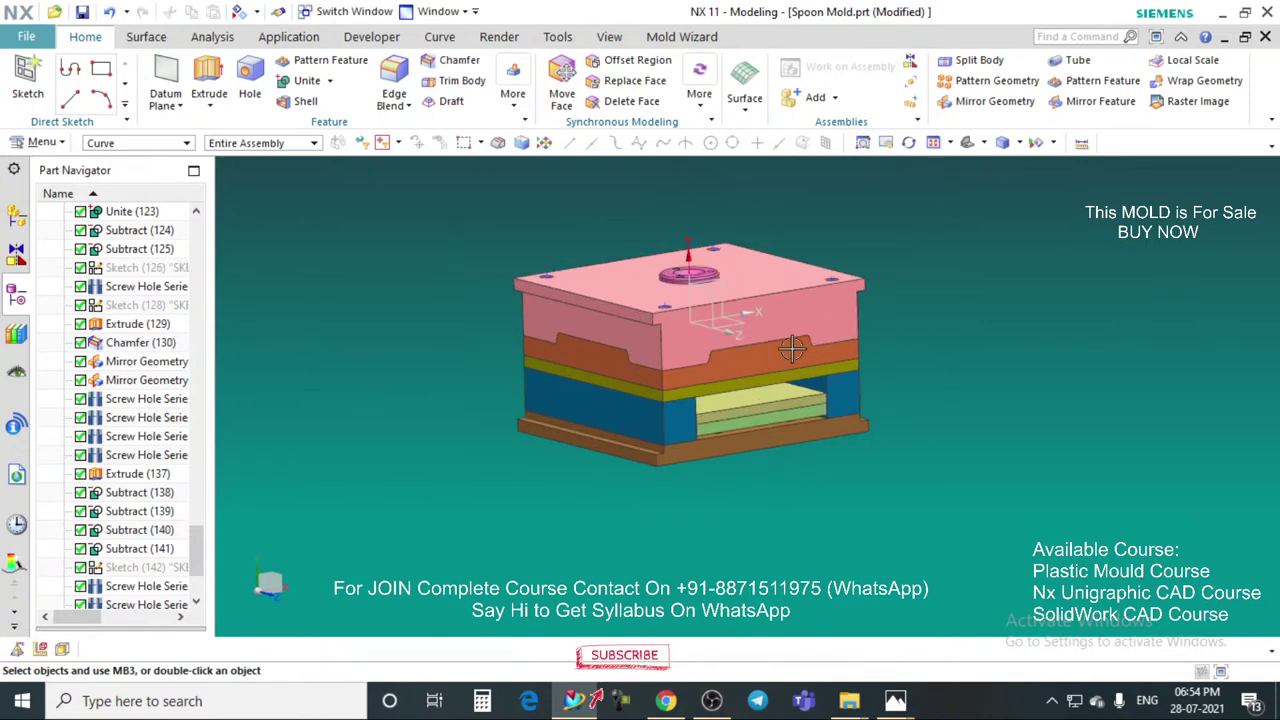
{"action": "scroll", "coordinate": [722, 443], "scroll_direction": "down", "scroll_amount": 1}
{"action": "middle_click_drag", "start_coordinate": [711, 429], "coordinate": [638, 440]}
{"action": "scroll", "coordinate": [665, 423], "scroll_direction": "down", "scroll_amount": 4}
{"action": "scroll", "coordinate": [630, 428], "scroll_direction": "up", "scroll_amount": 4}
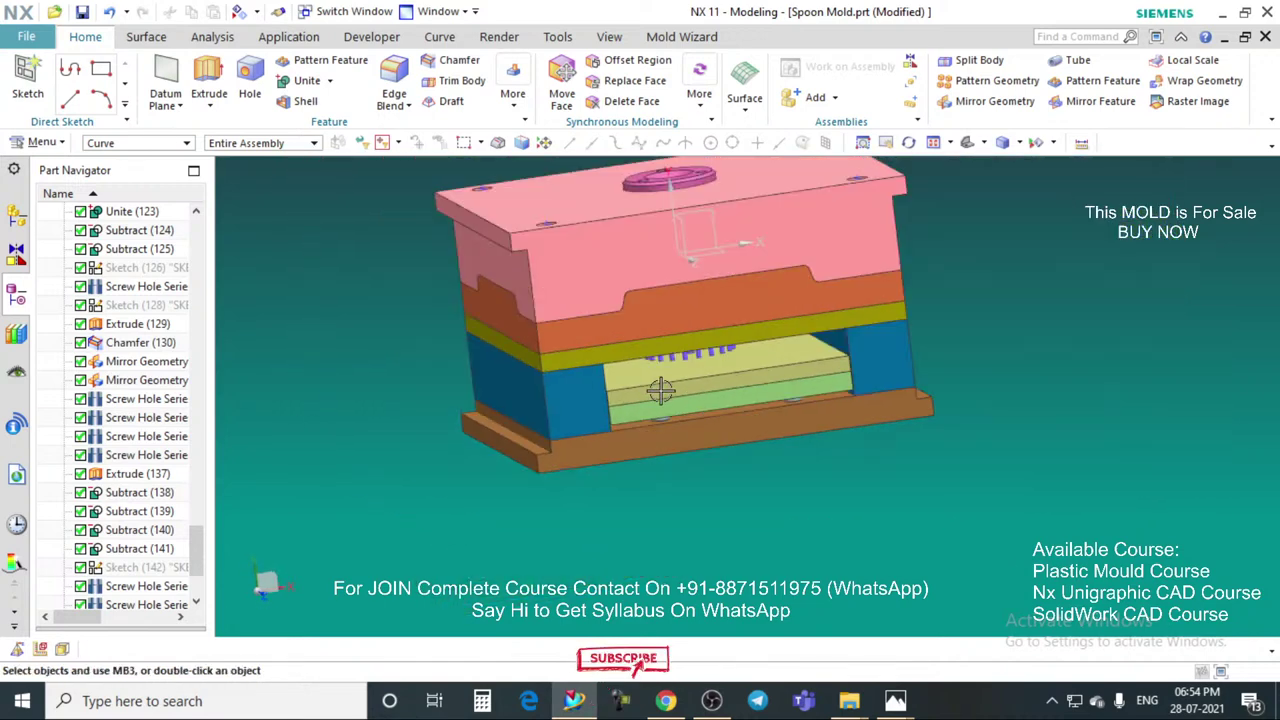
{"action": "scroll", "coordinate": [612, 420], "scroll_direction": "down", "scroll_amount": 4}
{"action": "scroll", "coordinate": [612, 430], "scroll_direction": "up", "scroll_amount": 3}
{"action": "middle_click_drag", "start_coordinate": [617, 449], "coordinate": [737, 494]}
{"action": "scroll", "coordinate": [707, 473], "scroll_direction": "up", "scroll_amount": 3}
{"action": "scroll", "coordinate": [709, 473], "scroll_direction": "down", "scroll_amount": 1}
{"action": "scroll", "coordinate": [737, 511], "scroll_direction": "down", "scroll_amount": 1}
{"action": "scroll", "coordinate": [737, 490], "scroll_direction": "up", "scroll_amount": 3}
{"action": "scroll", "coordinate": [757, 379], "scroll_direction": "down", "scroll_amount": 2}
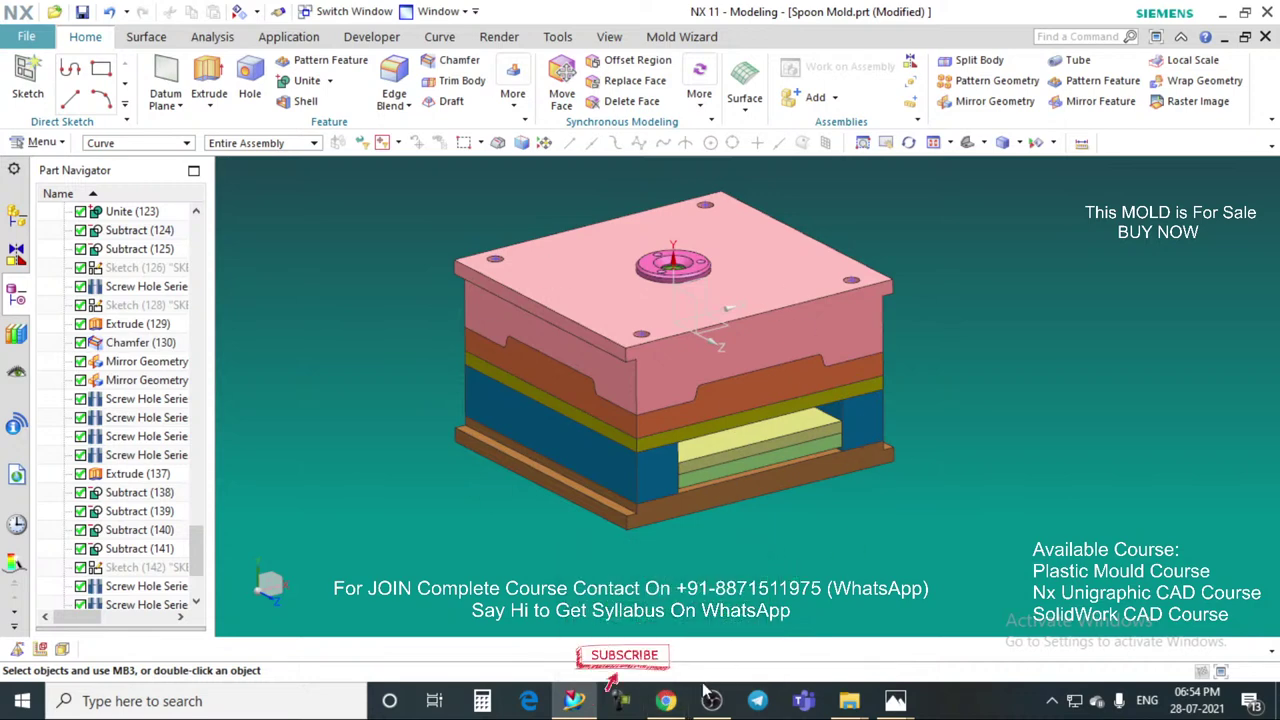
Step: Check the live stream's chat and analytics in YouTube Studio in Chrome and return to the mould in NX
{"action": "left_click", "coordinate": [666, 703]}
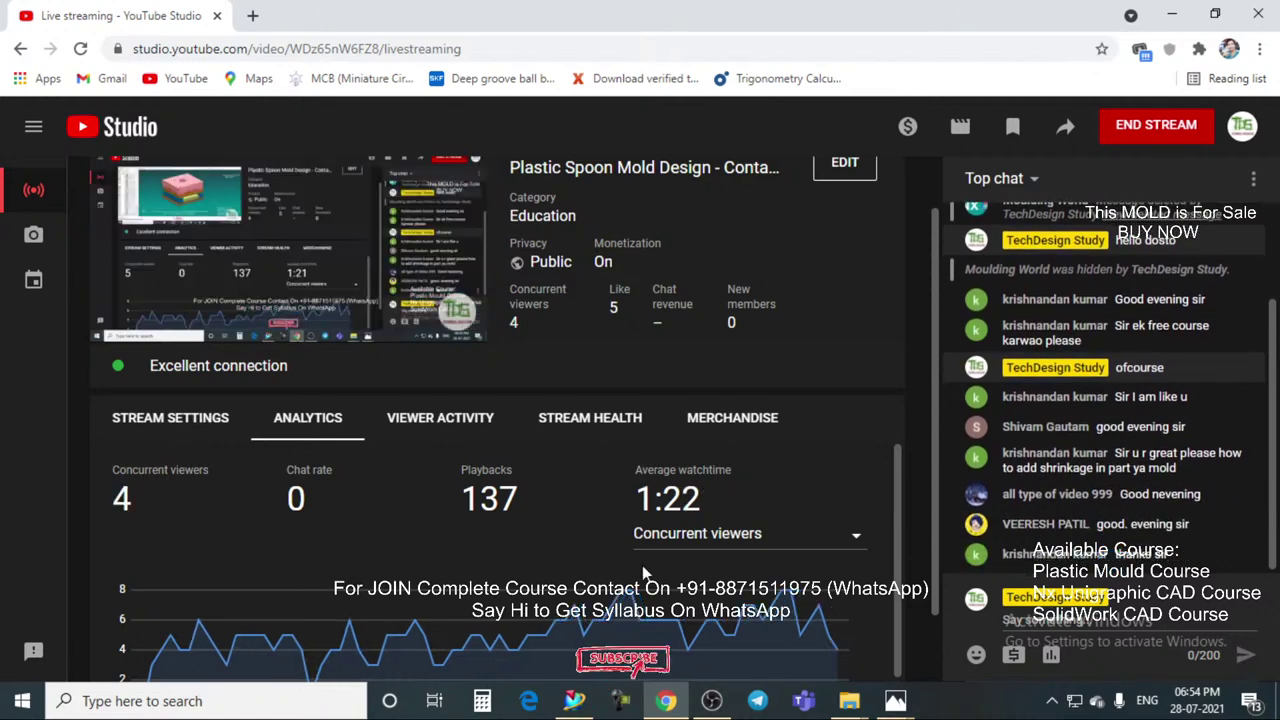
{"action": "left_click", "coordinate": [576, 708]}
{"action": "scroll", "coordinate": [706, 396], "scroll_direction": "down", "scroll_amount": 3}
{"action": "scroll", "coordinate": [800, 357], "scroll_direction": "up", "scroll_amount": 3}
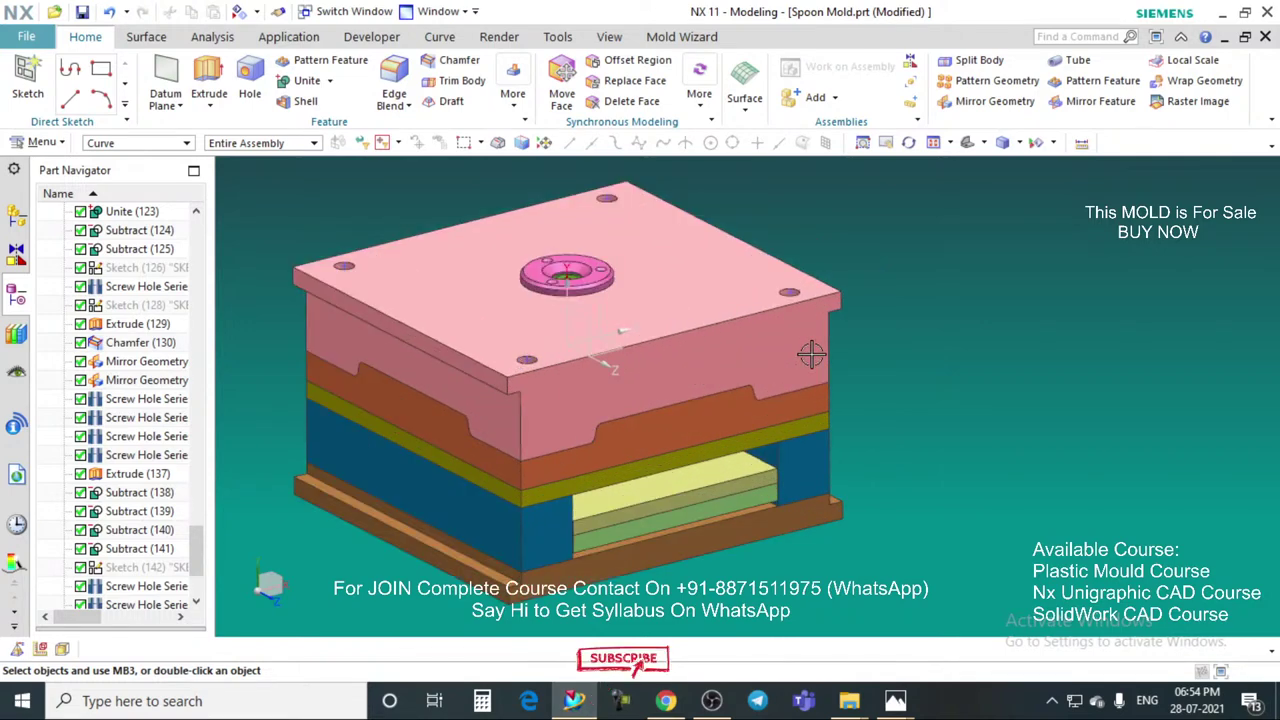
Step: Start a symmetric chamfer on the vertical edges at the same front corner of all the stacked outer plates
{"action": "left_click", "coordinate": [430, 62]}
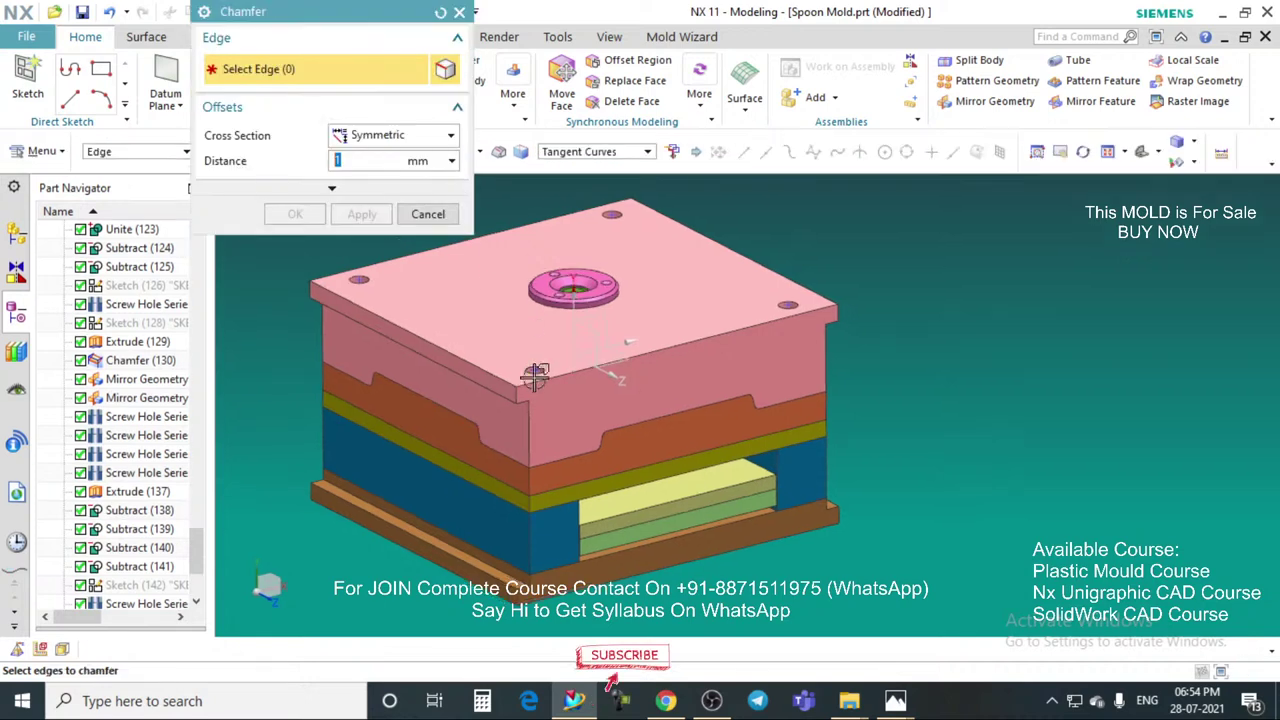
{"action": "scroll", "coordinate": [485, 369], "scroll_direction": "up", "scroll_amount": 2}
{"action": "left_click", "coordinate": [521, 399]}
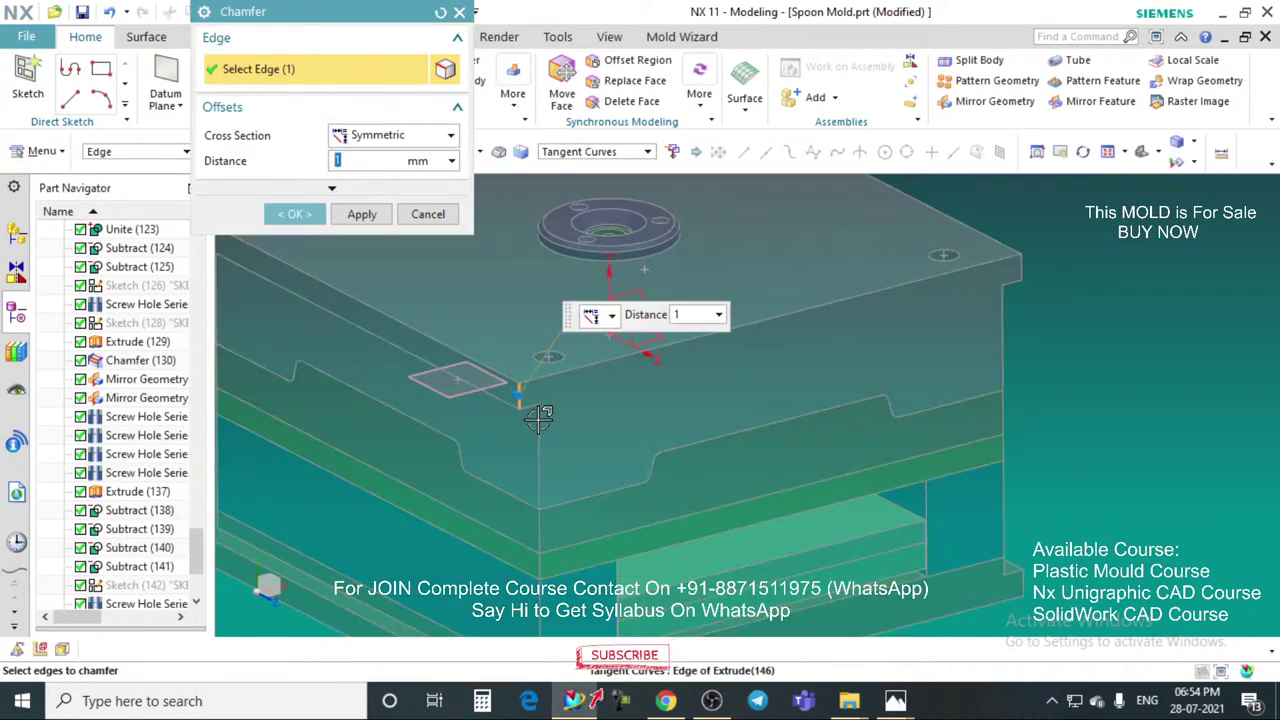
{"action": "left_click", "coordinate": [540, 460]}
{"action": "scroll", "coordinate": [597, 466], "scroll_direction": "up", "scroll_amount": 2}
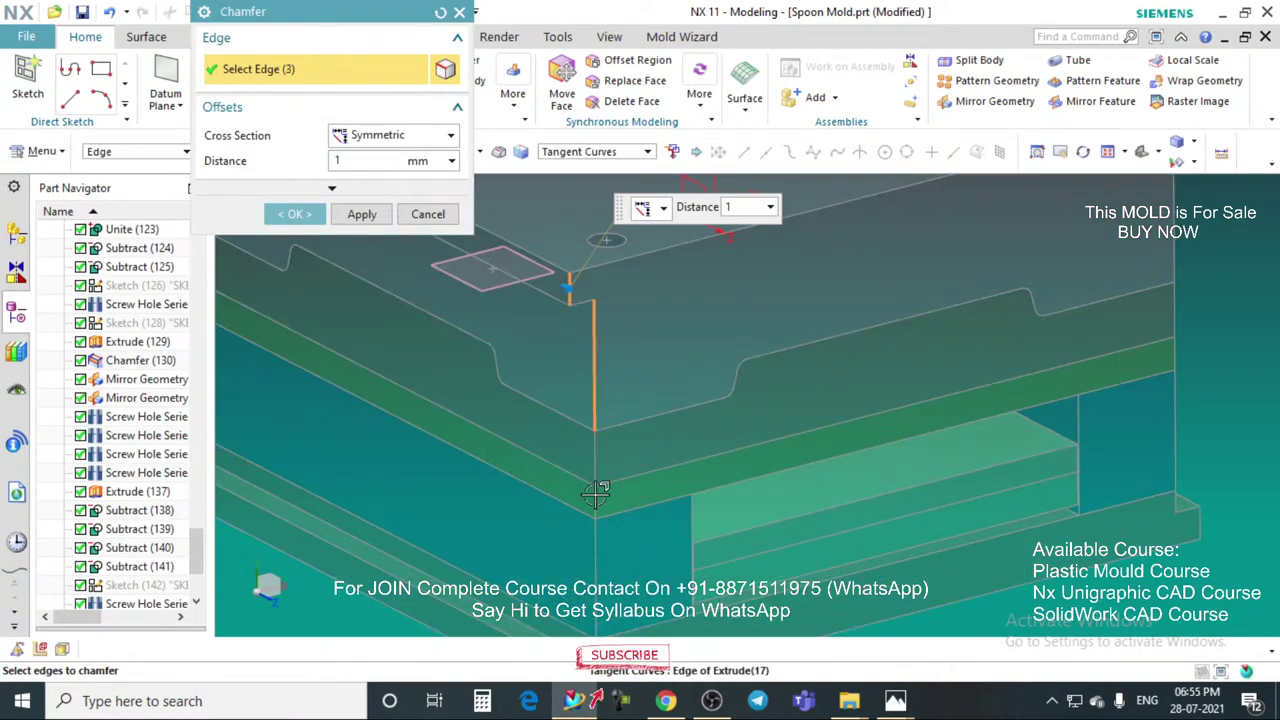
{"action": "left_click", "coordinate": [593, 556]}
{"action": "scroll", "coordinate": [610, 525], "scroll_direction": "up", "scroll_amount": 3}
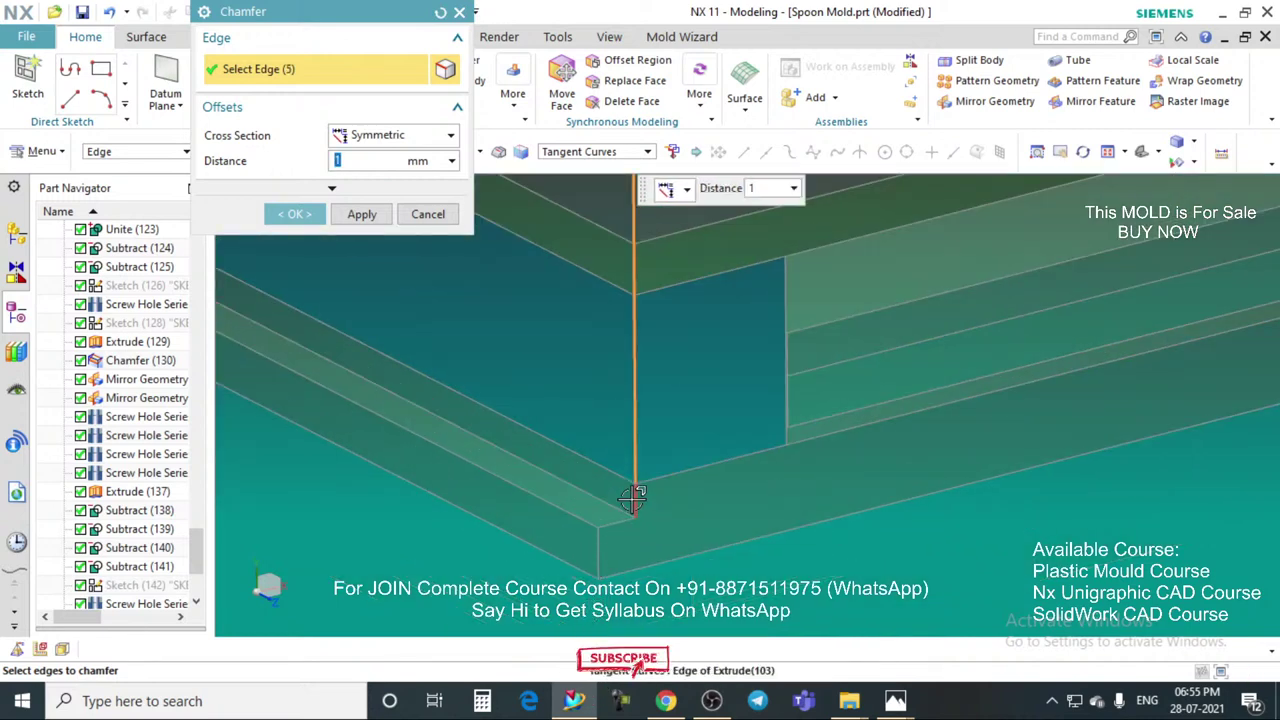
{"action": "left_click", "coordinate": [604, 563]}
{"action": "scroll", "coordinate": [604, 563], "scroll_direction": "down", "scroll_amount": 5}
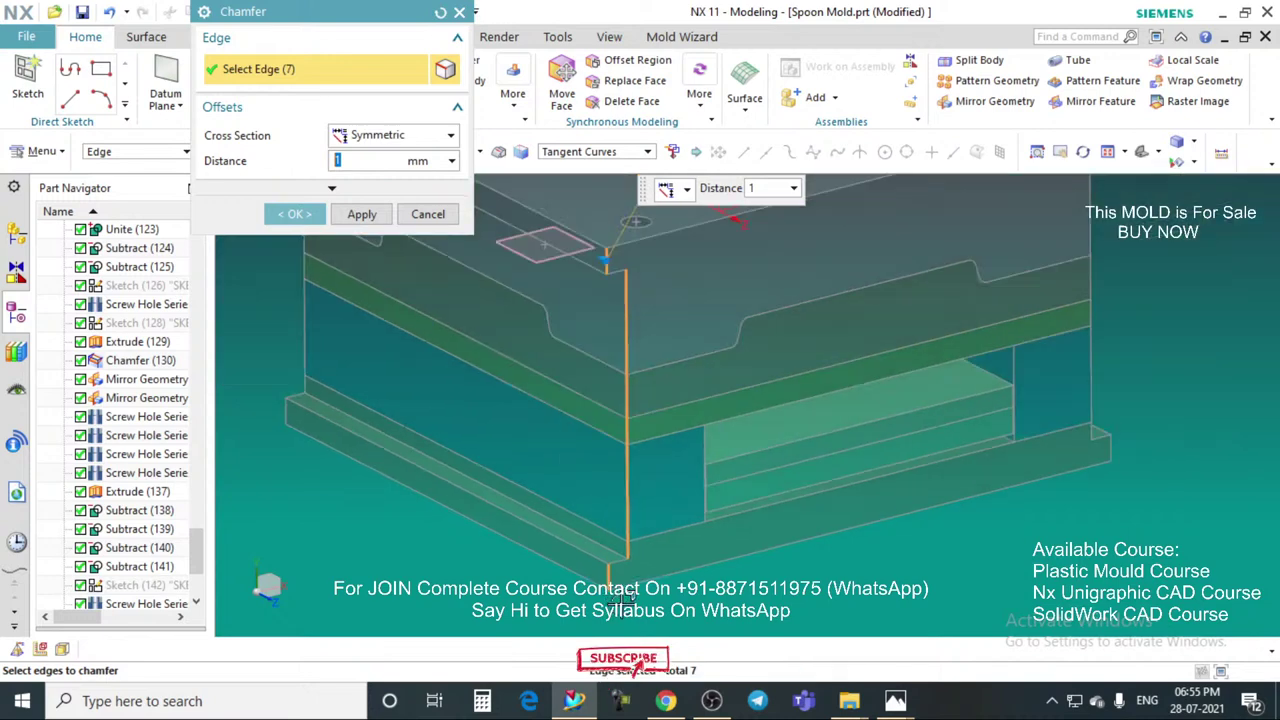
Step: Set the chamfer distance to 20 mm
{"action": "scroll", "coordinate": [619, 435], "scroll_direction": "up", "scroll_amount": 3}
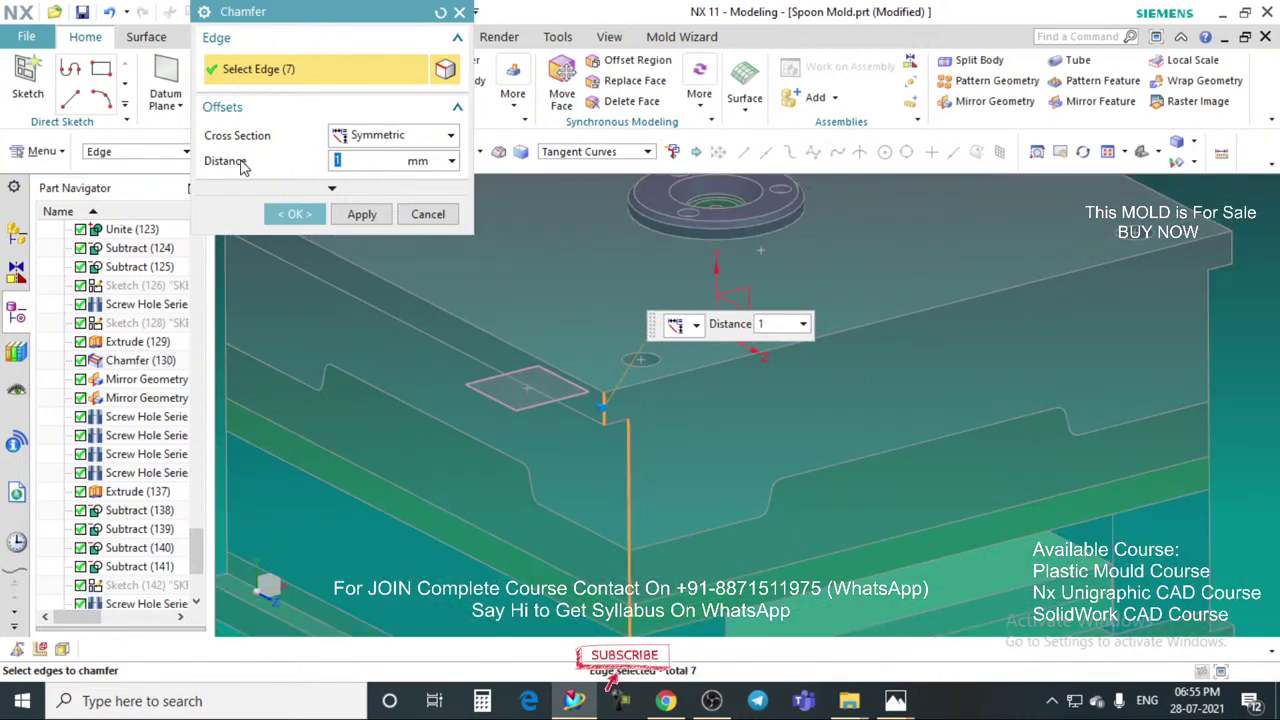
{"action": "key", "text": "Return"}
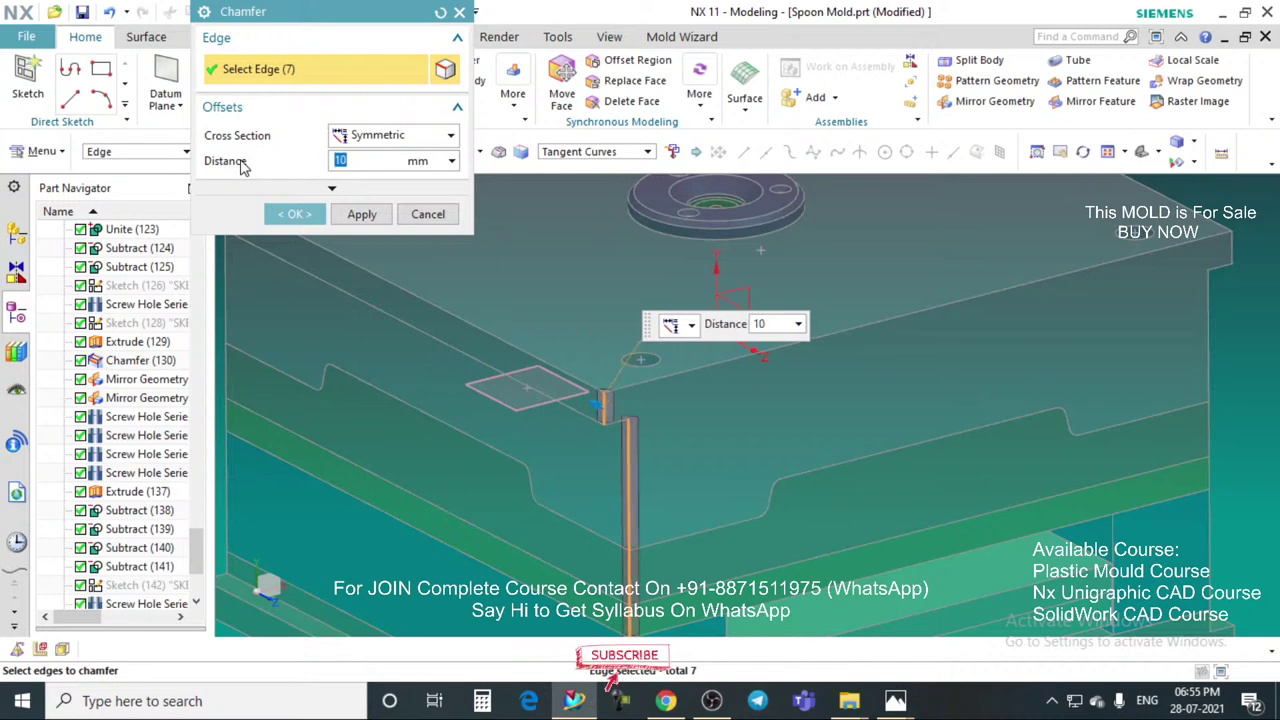
{"action": "type", "text": "20"}
{"action": "key", "text": "Return"}
{"action": "scroll", "coordinate": [438, 284], "scroll_direction": "down", "scroll_amount": 5}
{"action": "scroll", "coordinate": [551, 437], "scroll_direction": "up", "scroll_amount": 6}
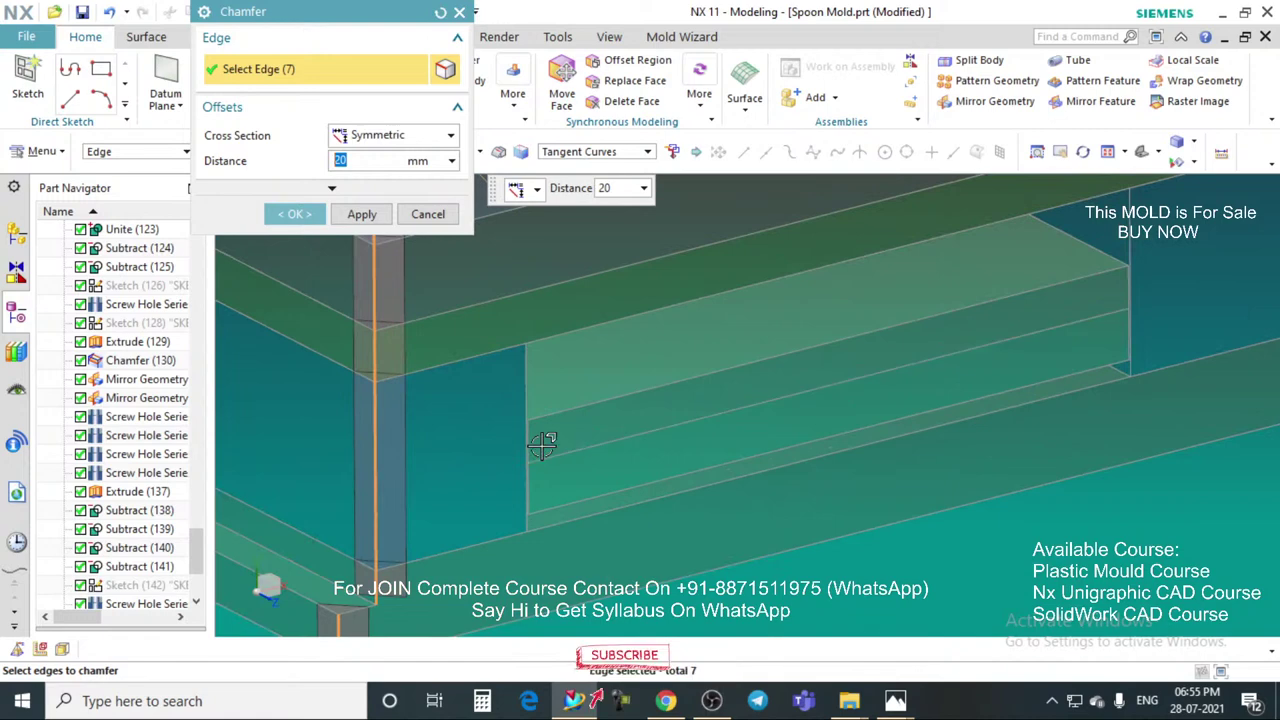
Step: Add the adjacent corner edges of the two ejector plates to the chamfer and create it
{"action": "scroll", "coordinate": [530, 440], "scroll_direction": "up", "scroll_amount": 2}
{"action": "left_click", "coordinate": [530, 412]}
{"action": "left_click", "coordinate": [532, 562]}
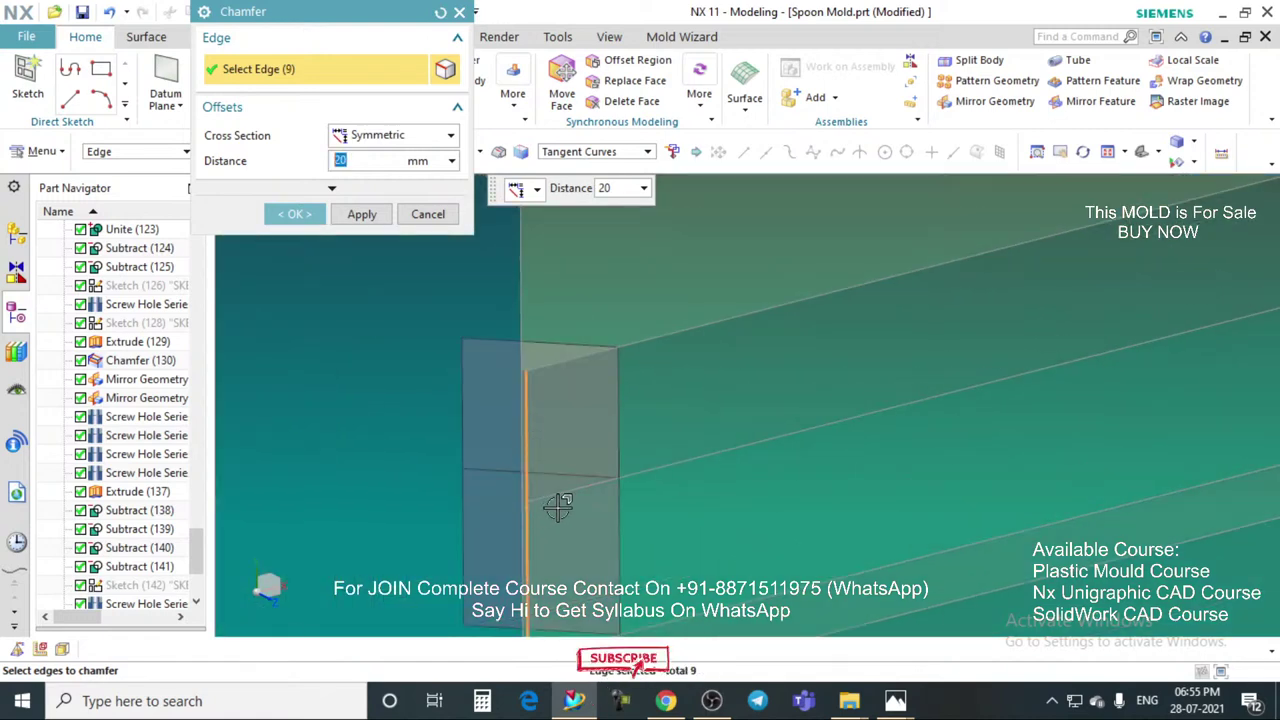
{"action": "scroll", "coordinate": [682, 475], "scroll_direction": "down", "scroll_amount": 3}
{"action": "left_click", "coordinate": [290, 217]}
Step: Examine the chamfered corner of the mould from below and above
{"action": "scroll", "coordinate": [569, 543], "scroll_direction": "down", "scroll_amount": 5}
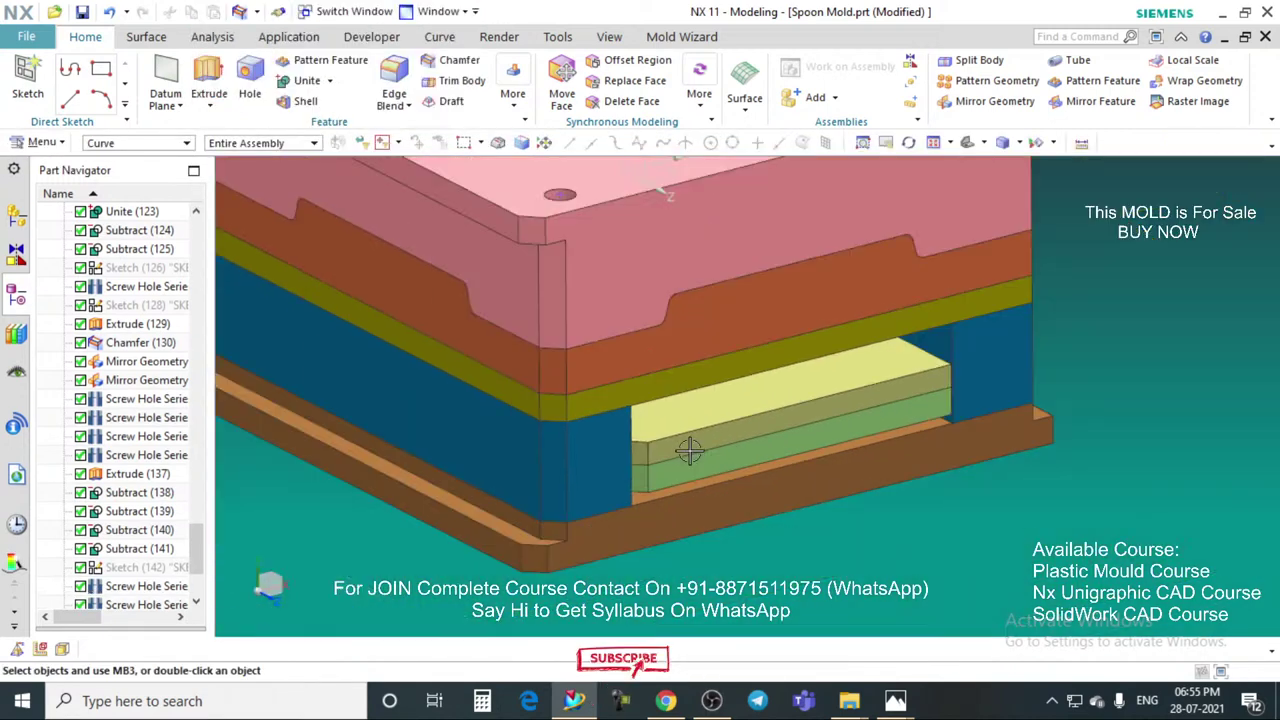
{"action": "middle_click_drag", "start_coordinate": [630, 374], "coordinate": [637, 255]}
{"action": "scroll", "coordinate": [637, 255], "scroll_direction": "up", "scroll_amount": 3}
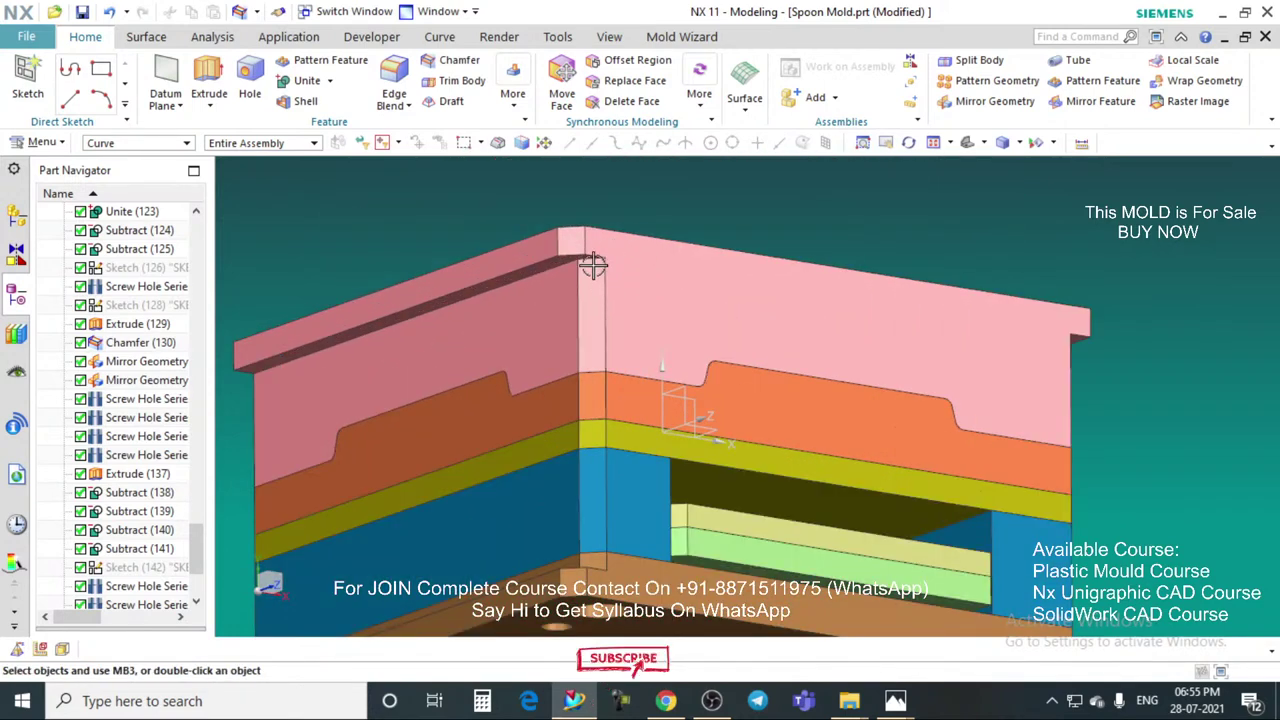
{"action": "scroll", "coordinate": [625, 290], "scroll_direction": "down", "scroll_amount": 1}
{"action": "middle_click_drag", "start_coordinate": [614, 301], "coordinate": [603, 348]}
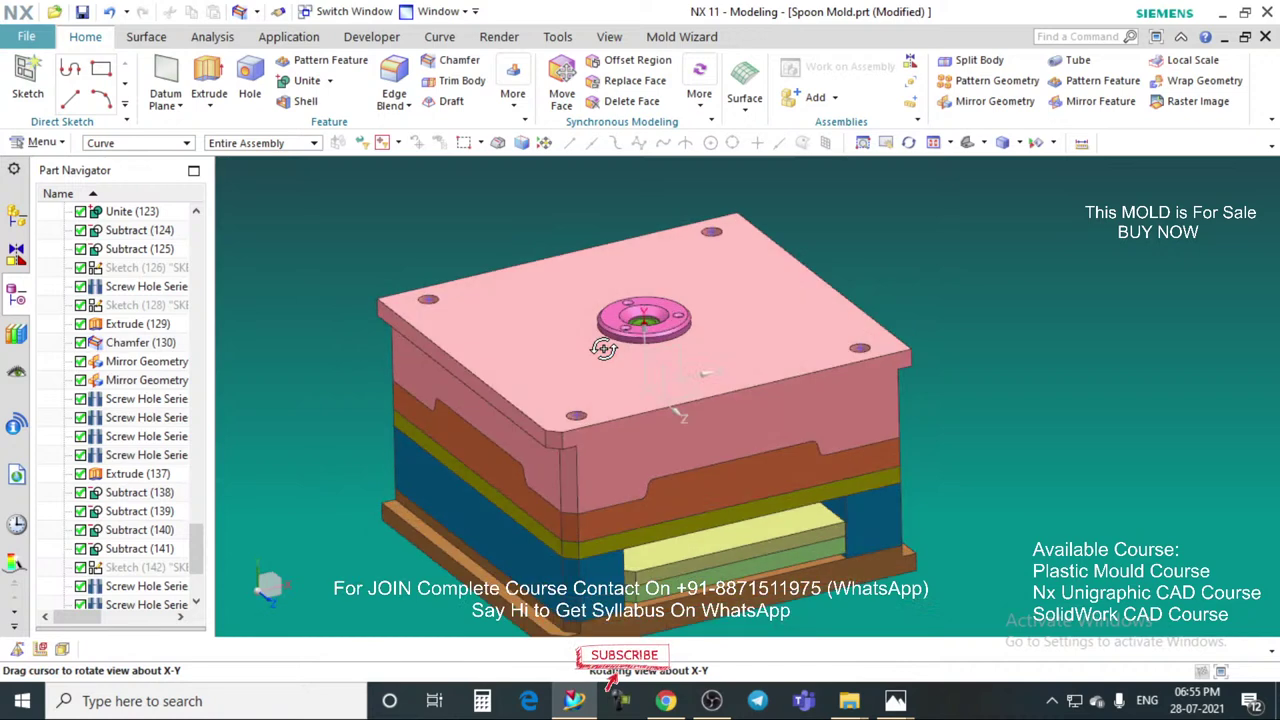
{"action": "scroll", "coordinate": [609, 313], "scroll_direction": "down", "scroll_amount": 1}
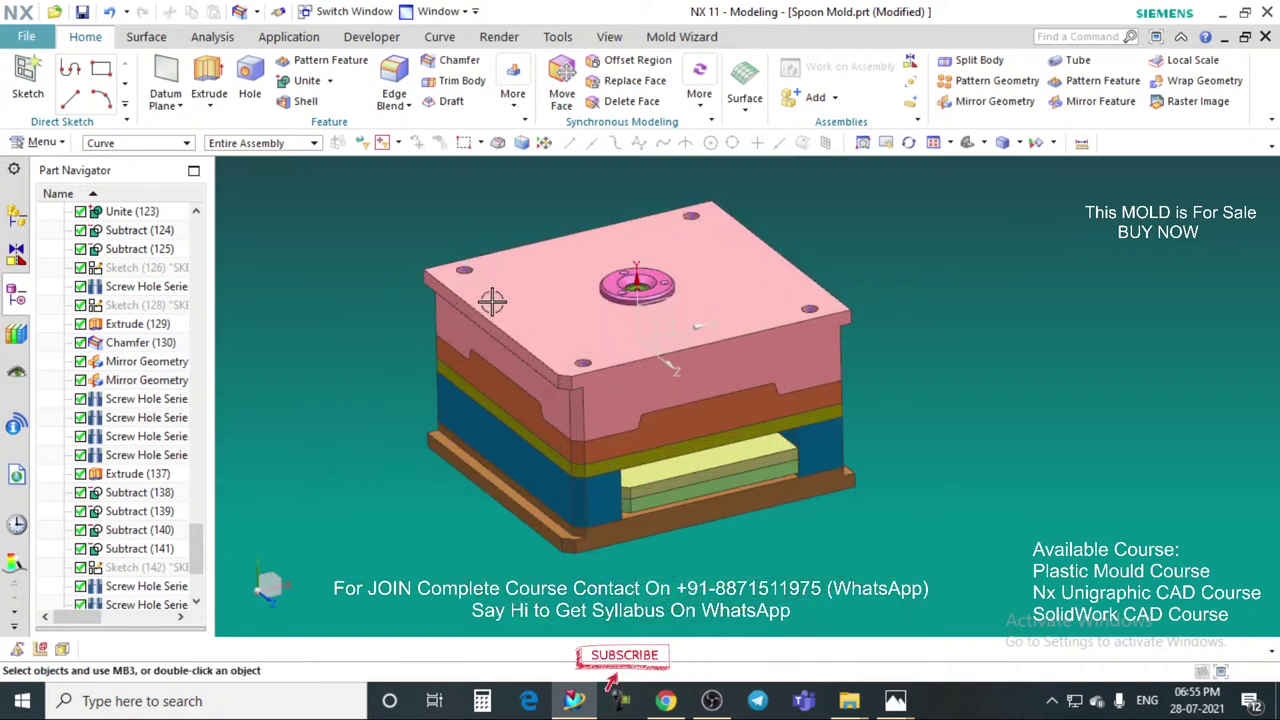
{"action": "scroll", "coordinate": [576, 386], "scroll_direction": "up", "scroll_amount": 1}
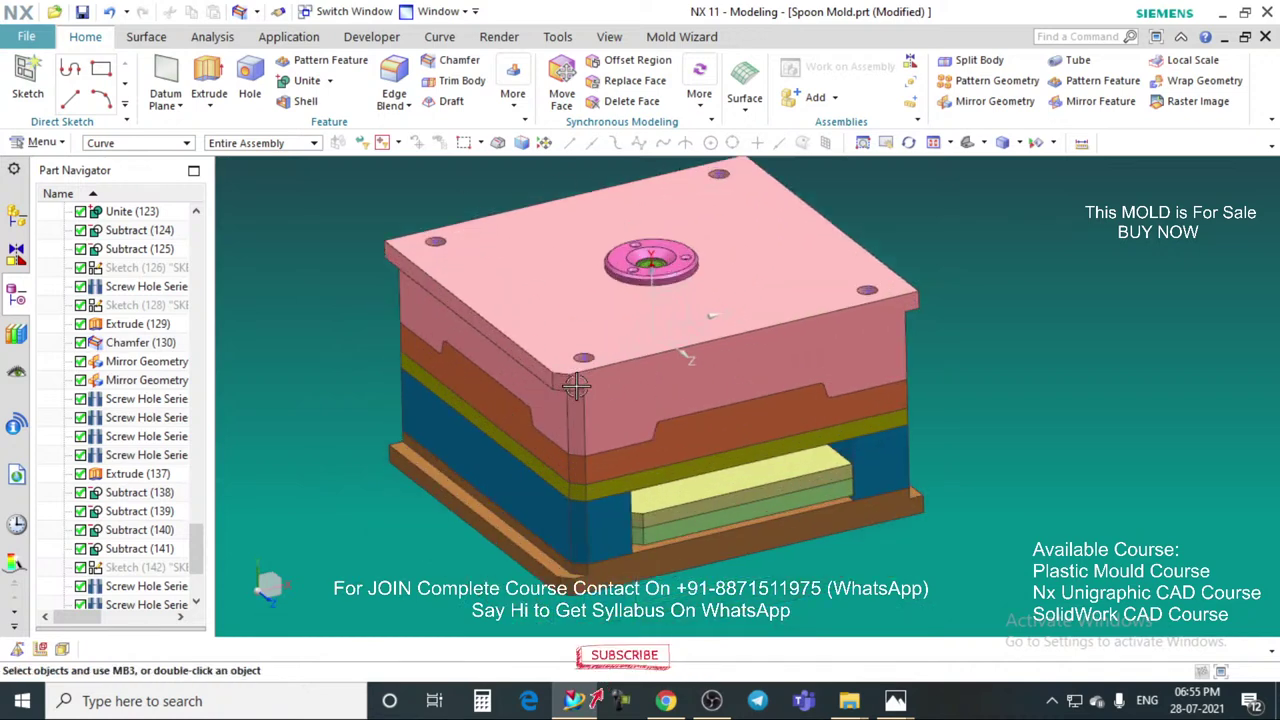
Step: Start editing the display of faces only, choosing the corner chamfer faces of all the stacked outer plates
{"action": "key", "text": "ctrl+j"}
{"action": "left_click", "coordinate": [170, 143]}
{"action": "left_click", "coordinate": [112, 215]}
{"action": "scroll", "coordinate": [561, 369], "scroll_direction": "up", "scroll_amount": 3}
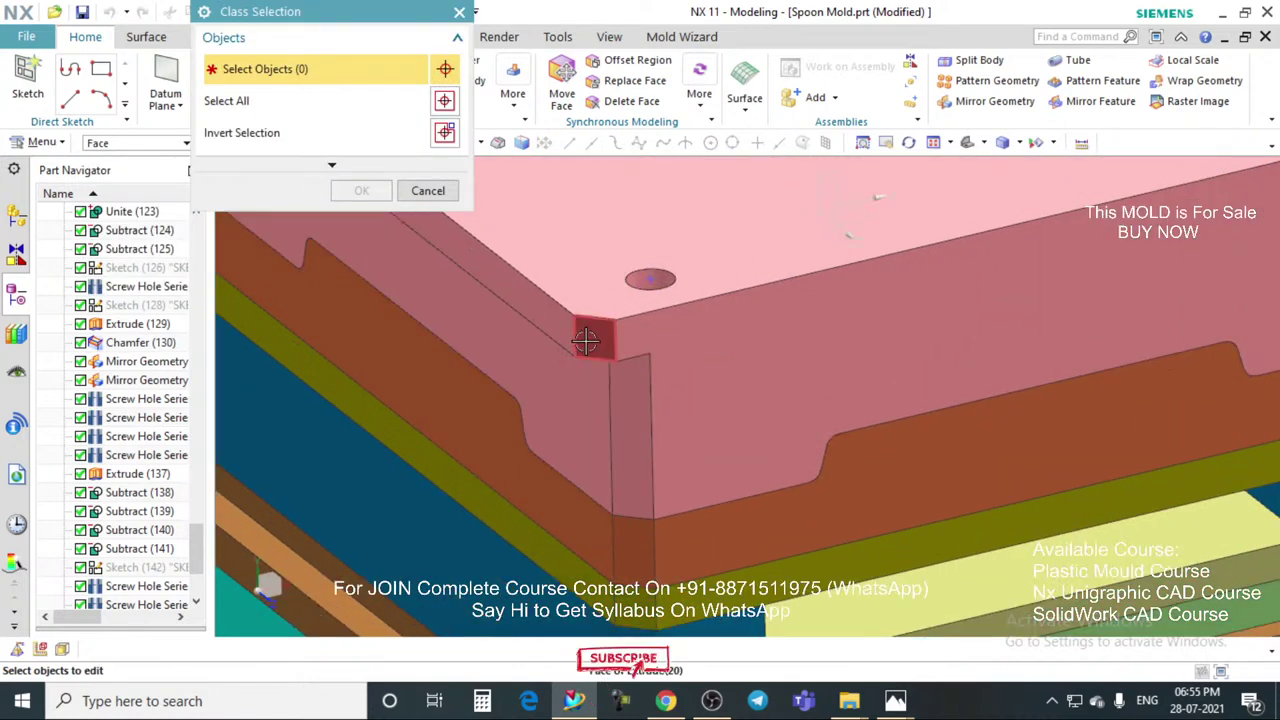
{"action": "left_click", "coordinate": [586, 341]}
{"action": "left_click", "coordinate": [623, 406]}
{"action": "scroll", "coordinate": [620, 405], "scroll_direction": "down", "scroll_amount": 3}
{"action": "scroll", "coordinate": [632, 515], "scroll_direction": "up", "scroll_amount": 2}
{"action": "left_click", "coordinate": [606, 446]}
{"action": "left_click", "coordinate": [608, 484]}
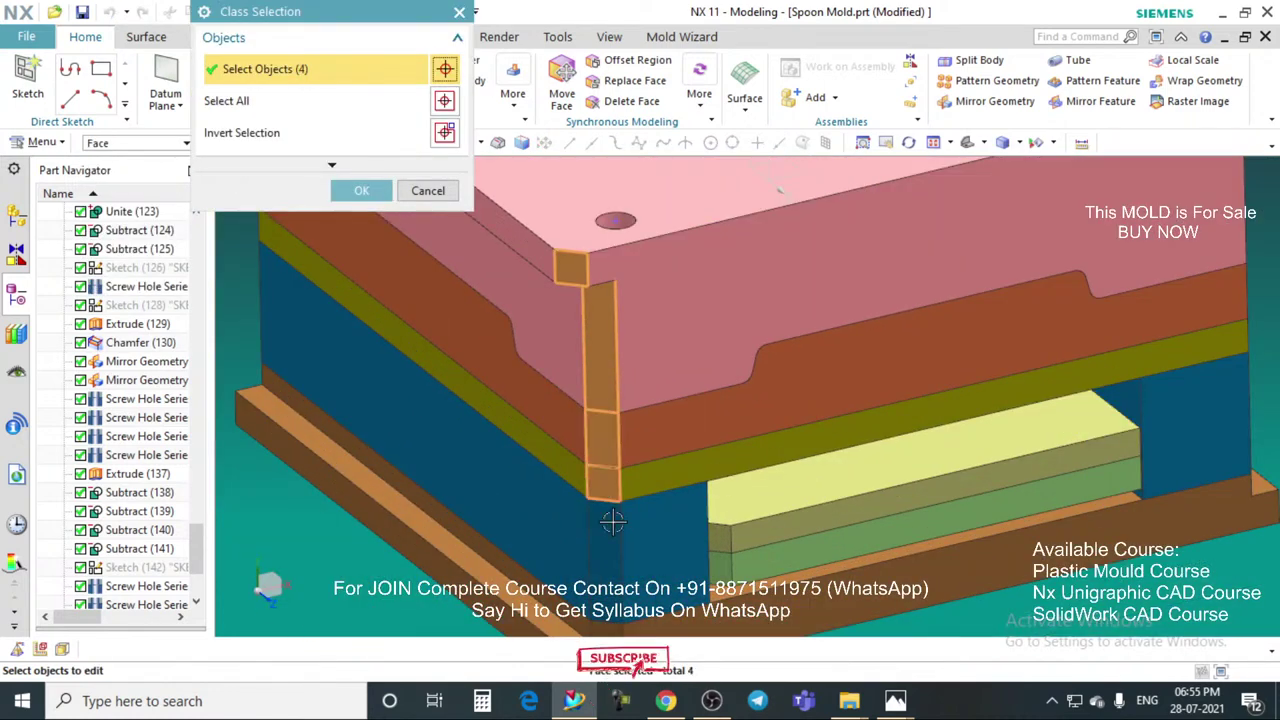
{"action": "left_click", "coordinate": [612, 518]}
{"action": "scroll", "coordinate": [591, 539], "scroll_direction": "down", "scroll_amount": 1}
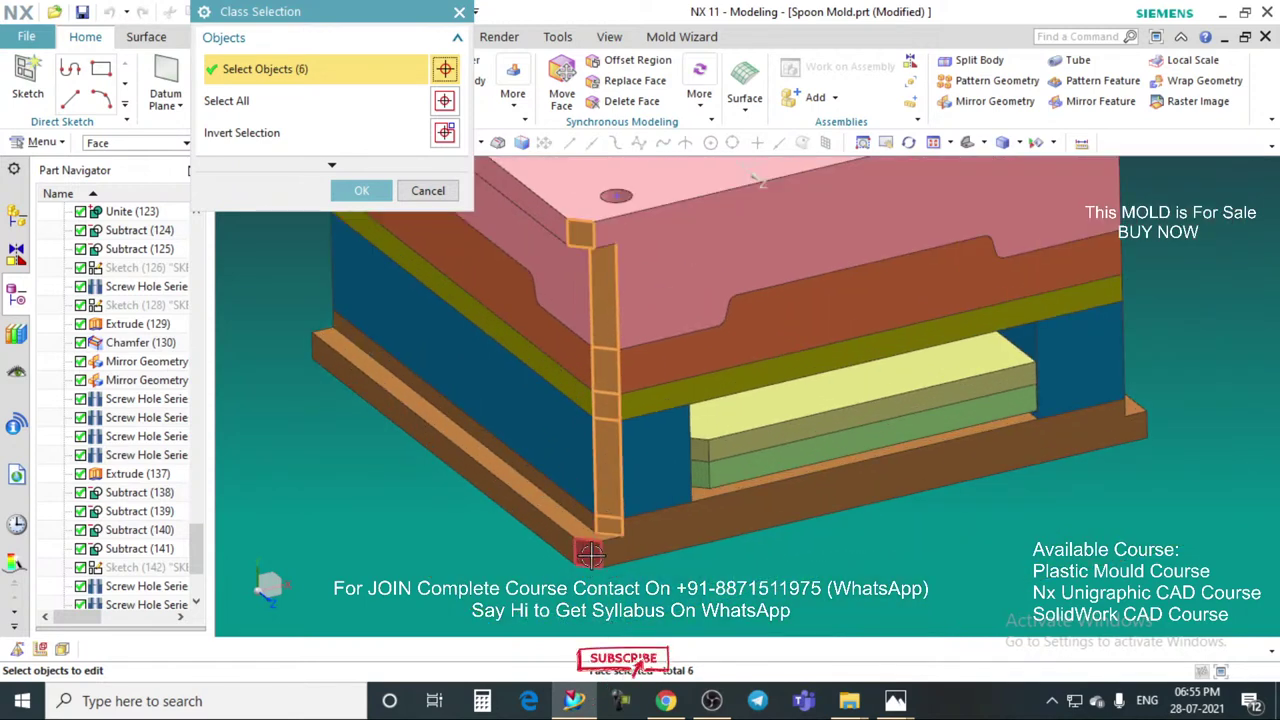
{"action": "scroll", "coordinate": [590, 555], "scroll_direction": "up", "scroll_amount": 3}
{"action": "left_click", "coordinate": [584, 556]}
Step: Include the chamfer faces of both ejector plates and colour all the chosen faces white
{"action": "scroll", "coordinate": [572, 560], "scroll_direction": "down", "scroll_amount": 3}
{"action": "scroll", "coordinate": [708, 461], "scroll_direction": "up", "scroll_amount": 4}
{"action": "left_click", "coordinate": [676, 433]}
{"action": "left_click", "coordinate": [667, 504]}
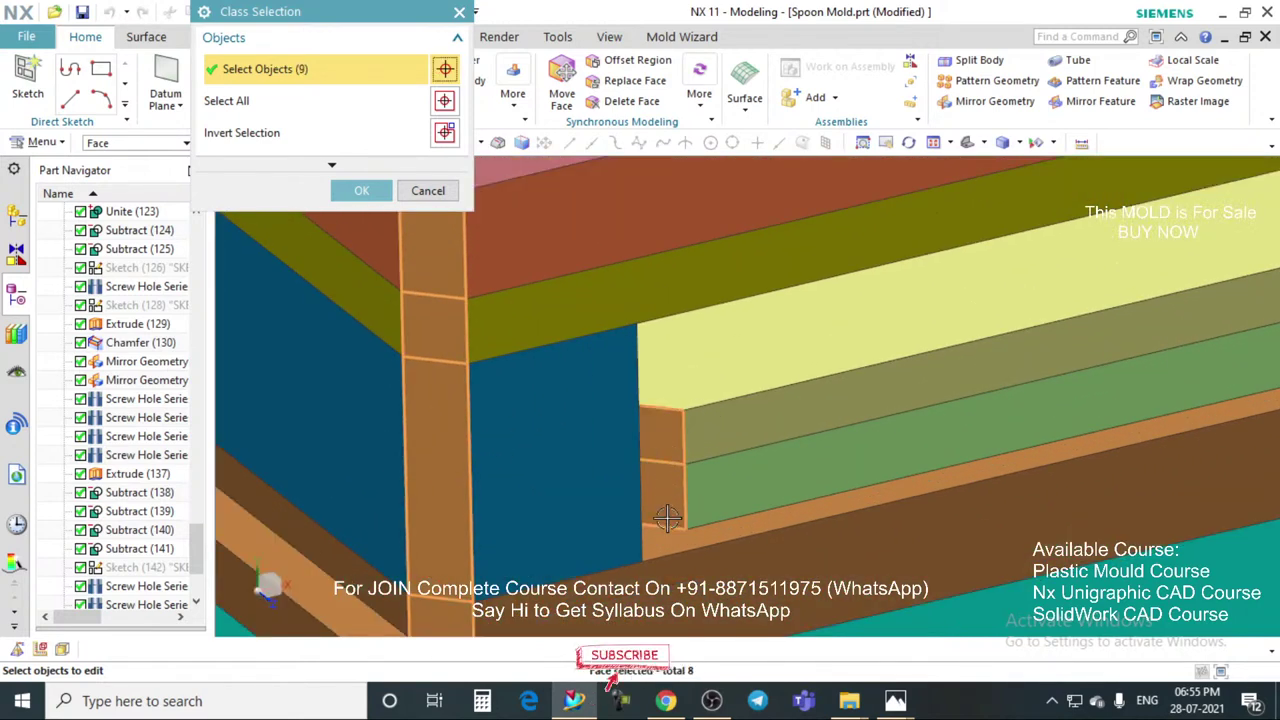
{"action": "left_click", "coordinate": [358, 192]}
{"action": "left_click", "coordinate": [402, 125]}
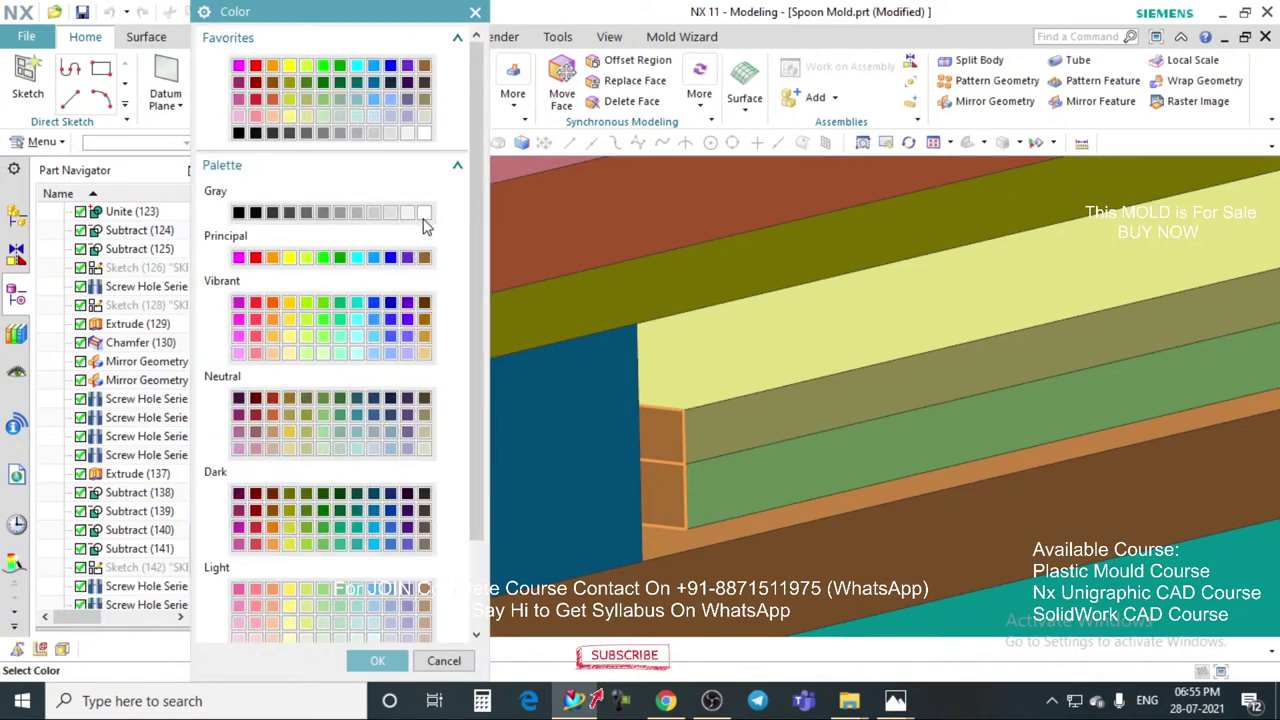
{"action": "left_click", "coordinate": [372, 661]}
{"action": "scroll", "coordinate": [678, 457], "scroll_direction": "down", "scroll_amount": 3}
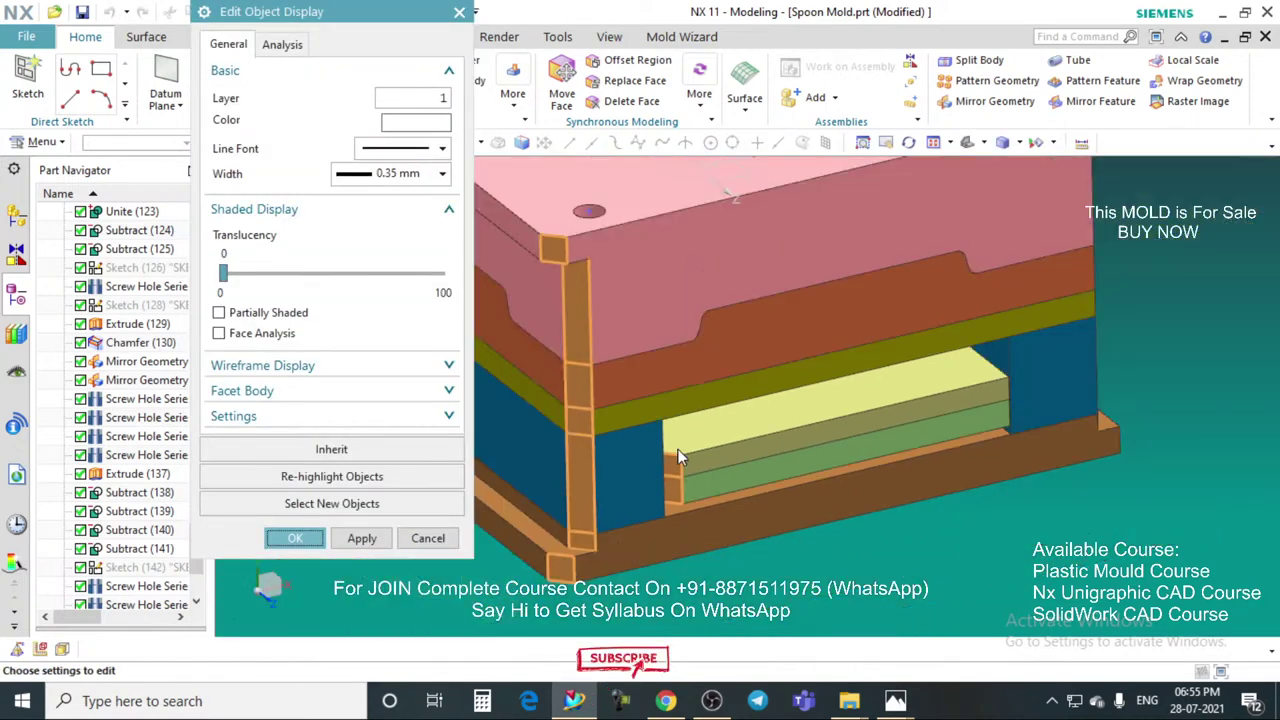
{"action": "left_click", "coordinate": [296, 544]}
Step: Switch the mould to wireframe display and align the view to its front
{"action": "scroll", "coordinate": [645, 395], "scroll_direction": "down", "scroll_amount": 3}
{"action": "middle_click_drag", "start_coordinate": [692, 400], "coordinate": [731, 220]}
{"action": "left_click", "coordinate": [609, 36]}
{"action": "left_click", "coordinate": [737, 102]}
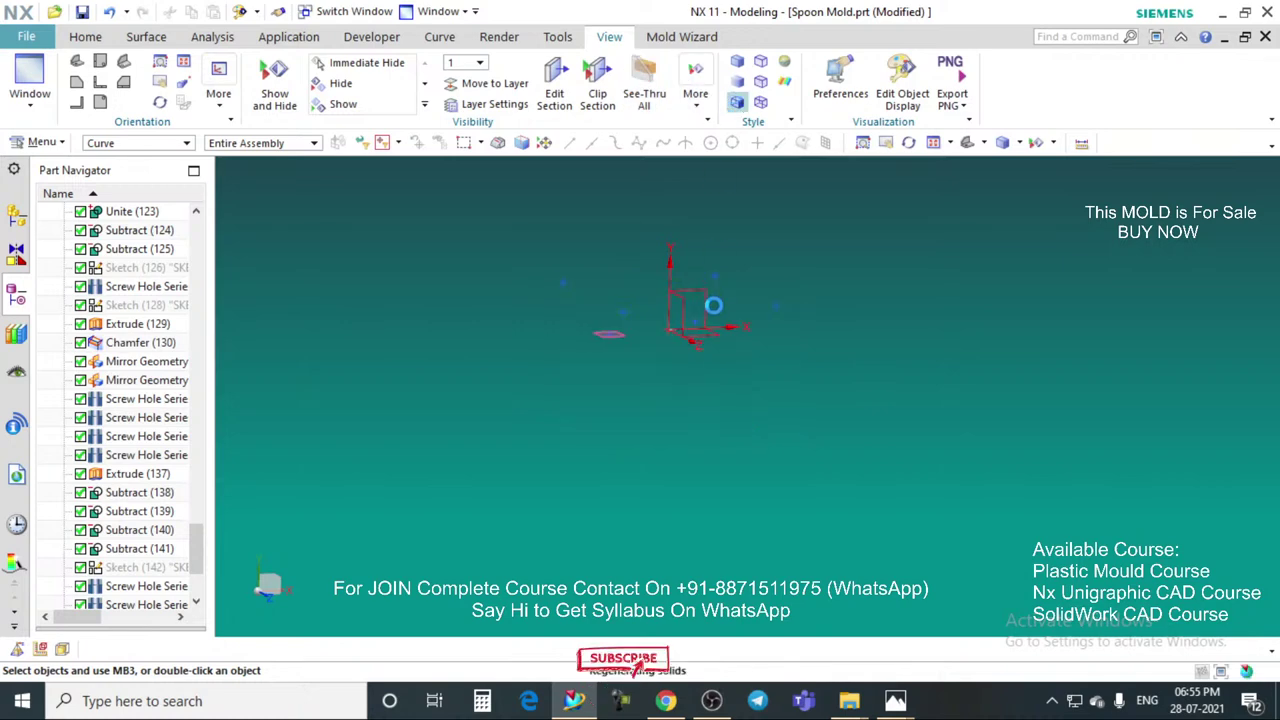
{"action": "key", "text": "F8"}
{"action": "scroll", "coordinate": [541, 329], "scroll_direction": "up", "scroll_amount": 3}
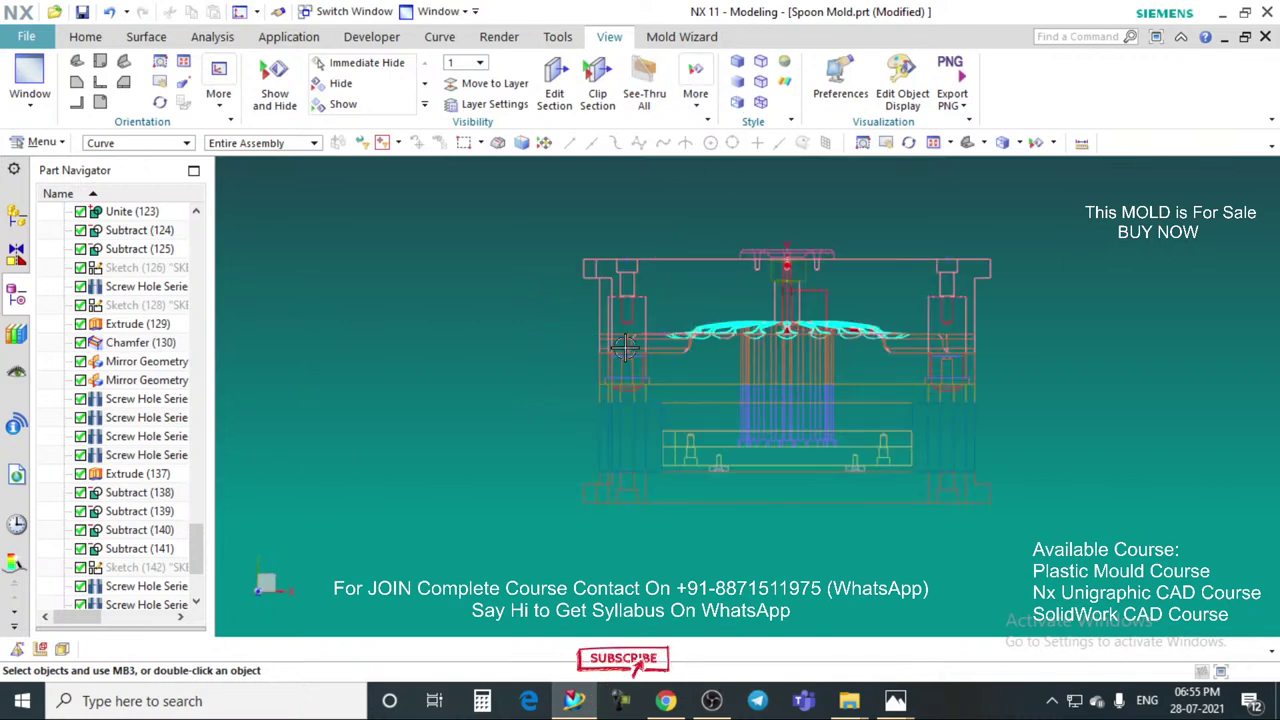
Step: Examine the wireframe mould's guide pins, ejector pins and screws in a side view
{"action": "scroll", "coordinate": [549, 346], "scroll_direction": "down", "scroll_amount": 2}
{"action": "middle_click_drag", "start_coordinate": [553, 348], "coordinate": [777, 373]}
{"action": "key", "text": "F8"}
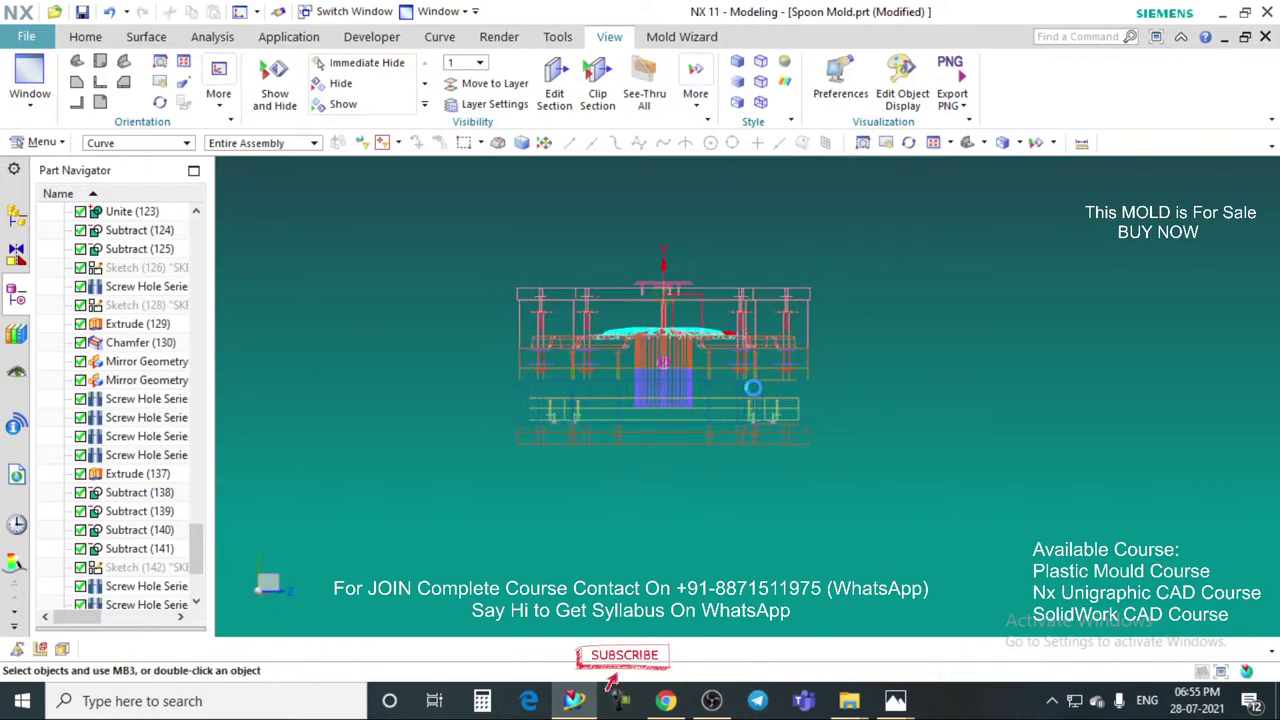
{"action": "scroll", "coordinate": [730, 397], "scroll_direction": "up", "scroll_amount": 4}
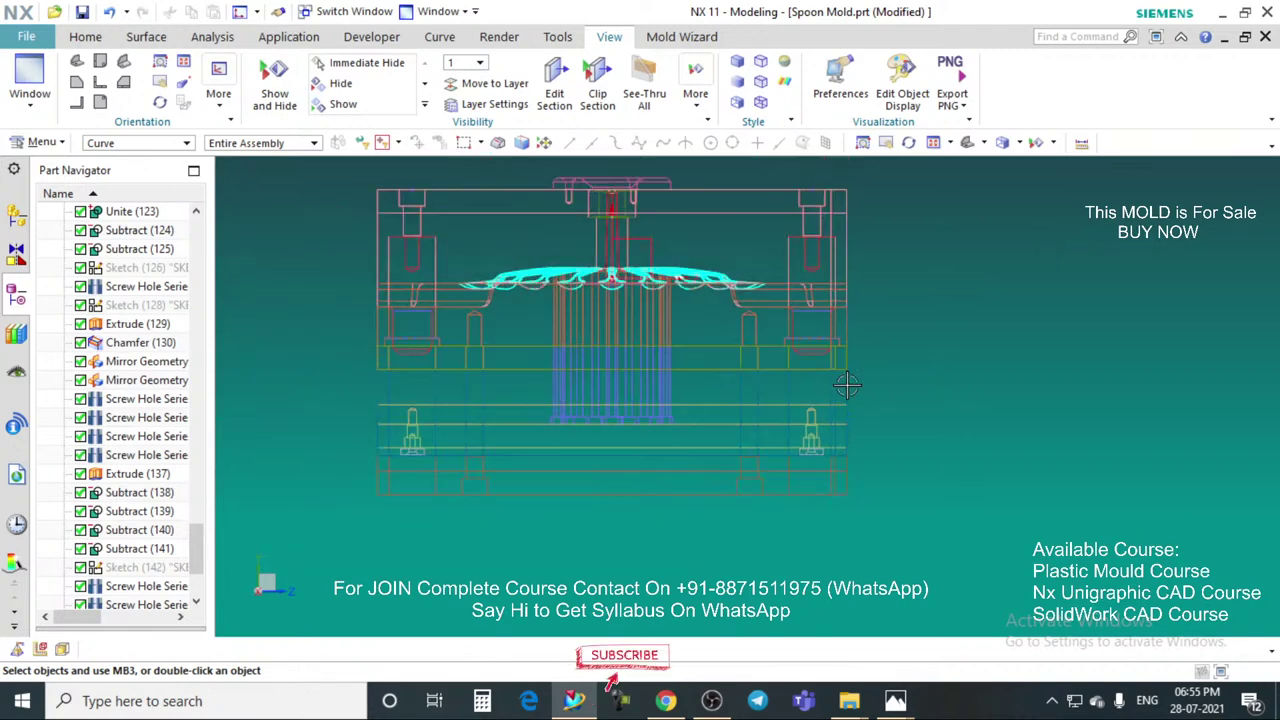
{"action": "scroll", "coordinate": [685, 408], "scroll_direction": "down", "scroll_amount": 1}
{"action": "scroll", "coordinate": [588, 336], "scroll_direction": "up", "scroll_amount": 1}
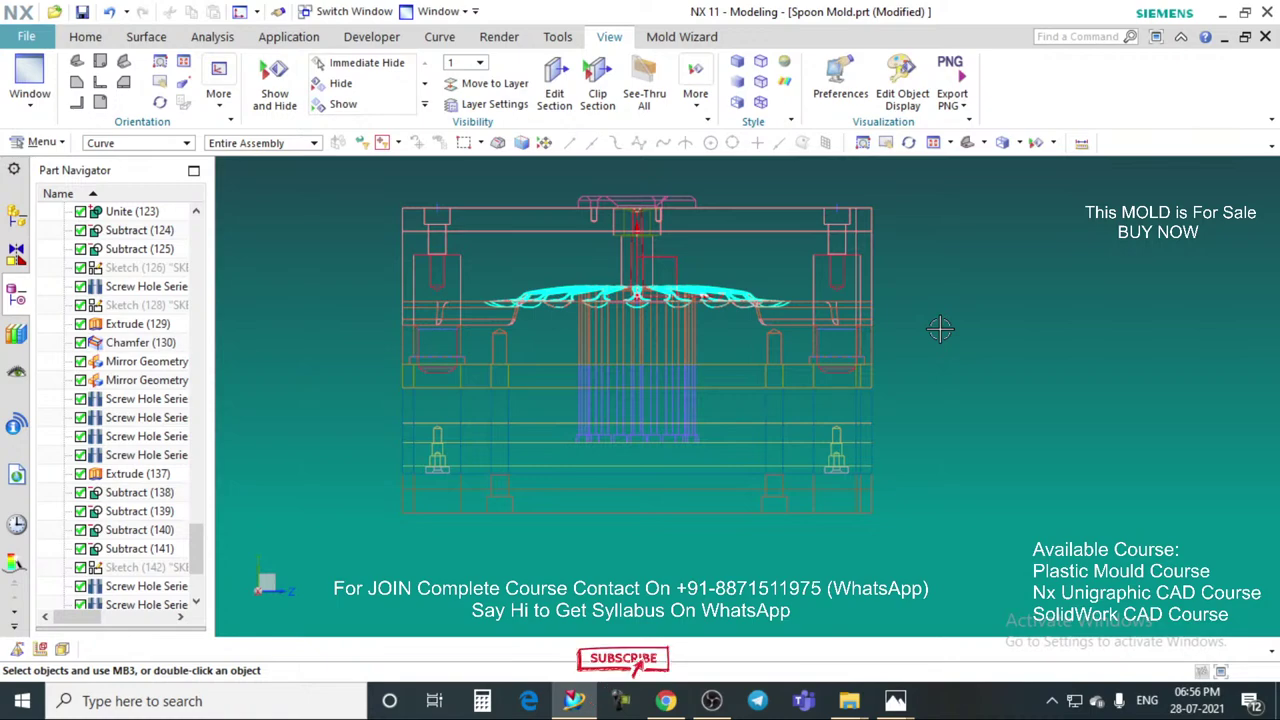
Step: Examine the circular spoon layout and cooling lines in a top view of the wireframe mould
{"action": "middle_click_drag", "start_coordinate": [615, 428], "coordinate": [609, 492]}
{"action": "key", "text": "F8"}
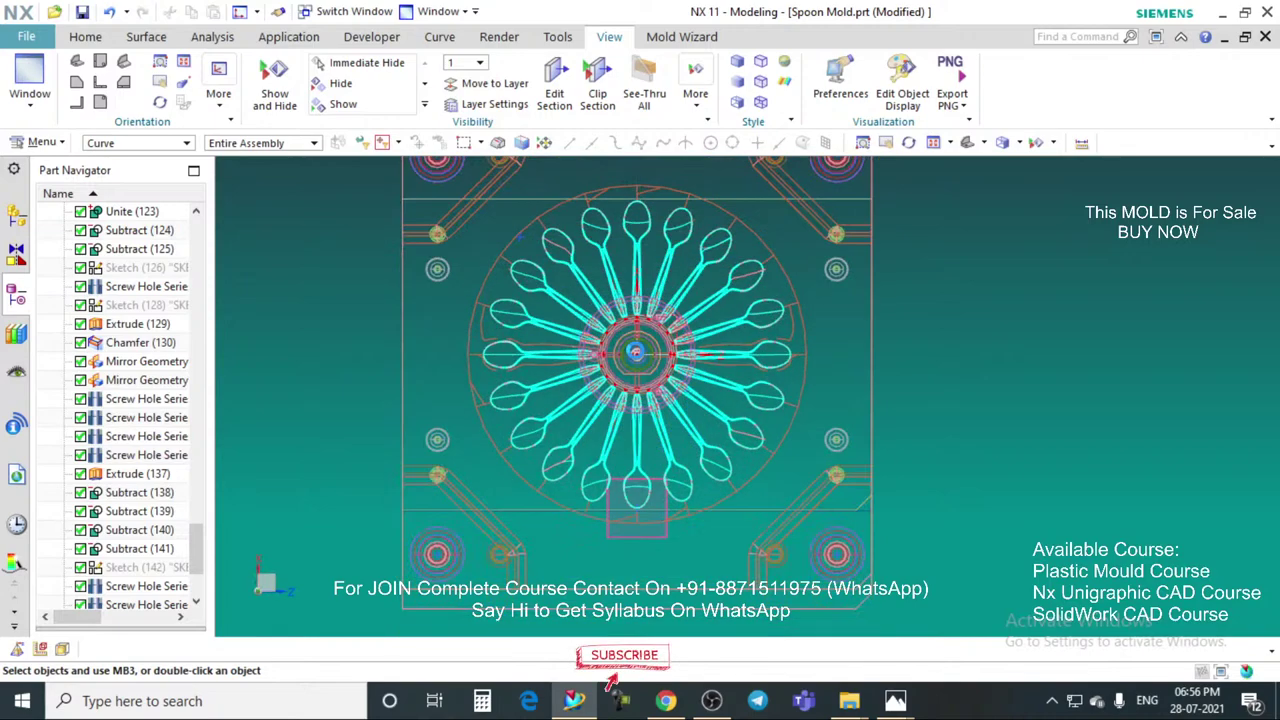
{"action": "scroll", "coordinate": [606, 308], "scroll_direction": "up", "scroll_amount": 1}
{"action": "scroll", "coordinate": [606, 308], "scroll_direction": "down", "scroll_amount": 1}
{"action": "scroll", "coordinate": [545, 275], "scroll_direction": "up", "scroll_amount": 2}
{"action": "scroll", "coordinate": [570, 248], "scroll_direction": "down", "scroll_amount": 2}
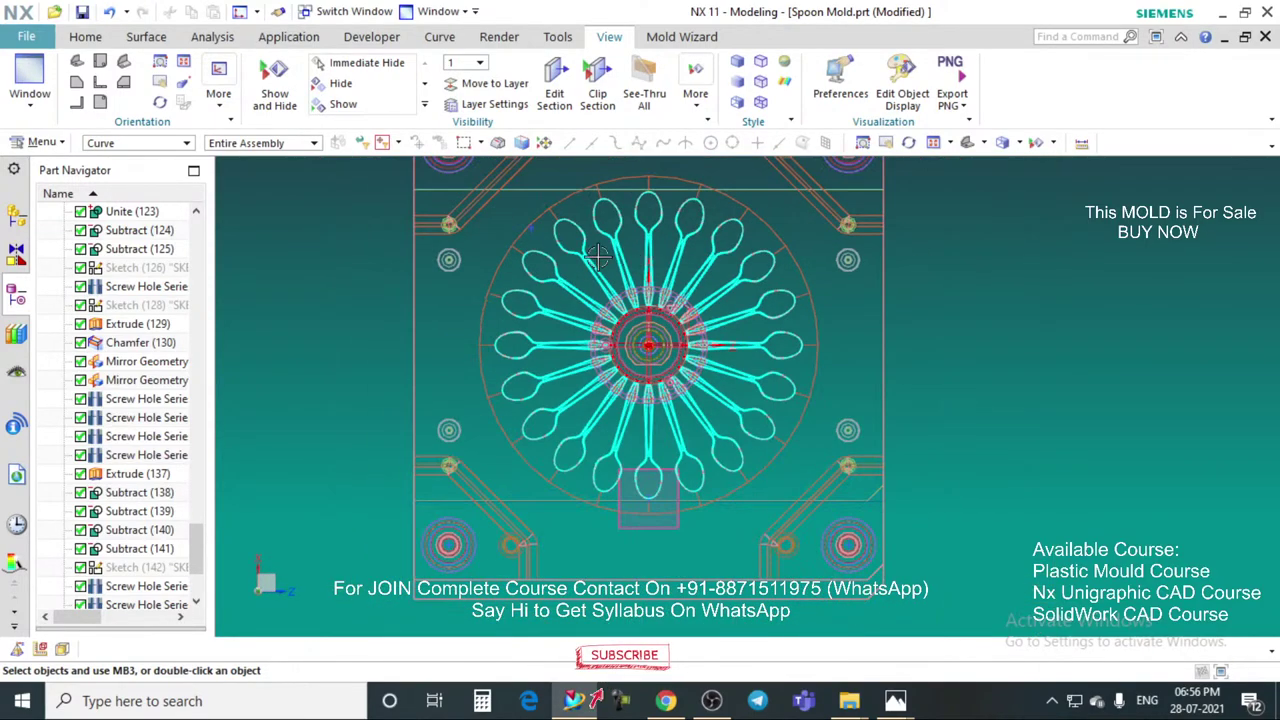
{"action": "left_click", "coordinate": [85, 36]}
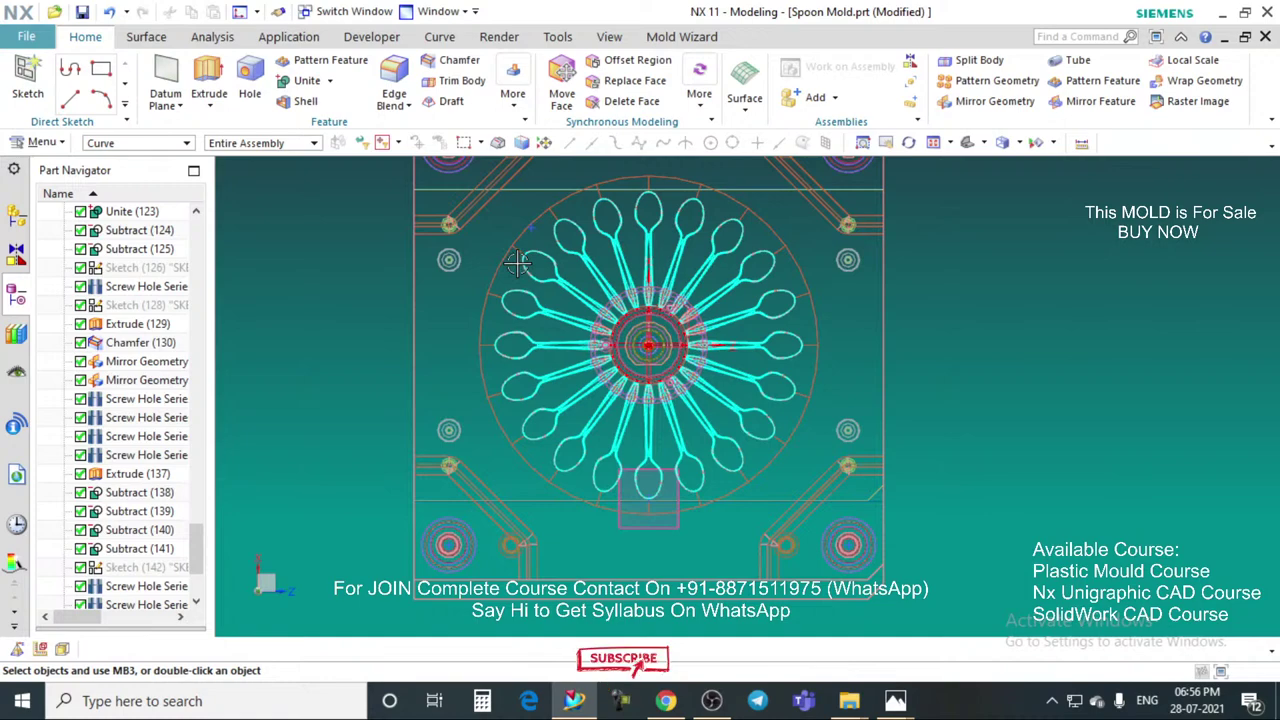
Step: View the whole wireframe mould at an angle, fitted to the window
{"action": "scroll", "coordinate": [660, 460], "scroll_direction": "down", "scroll_amount": 3}
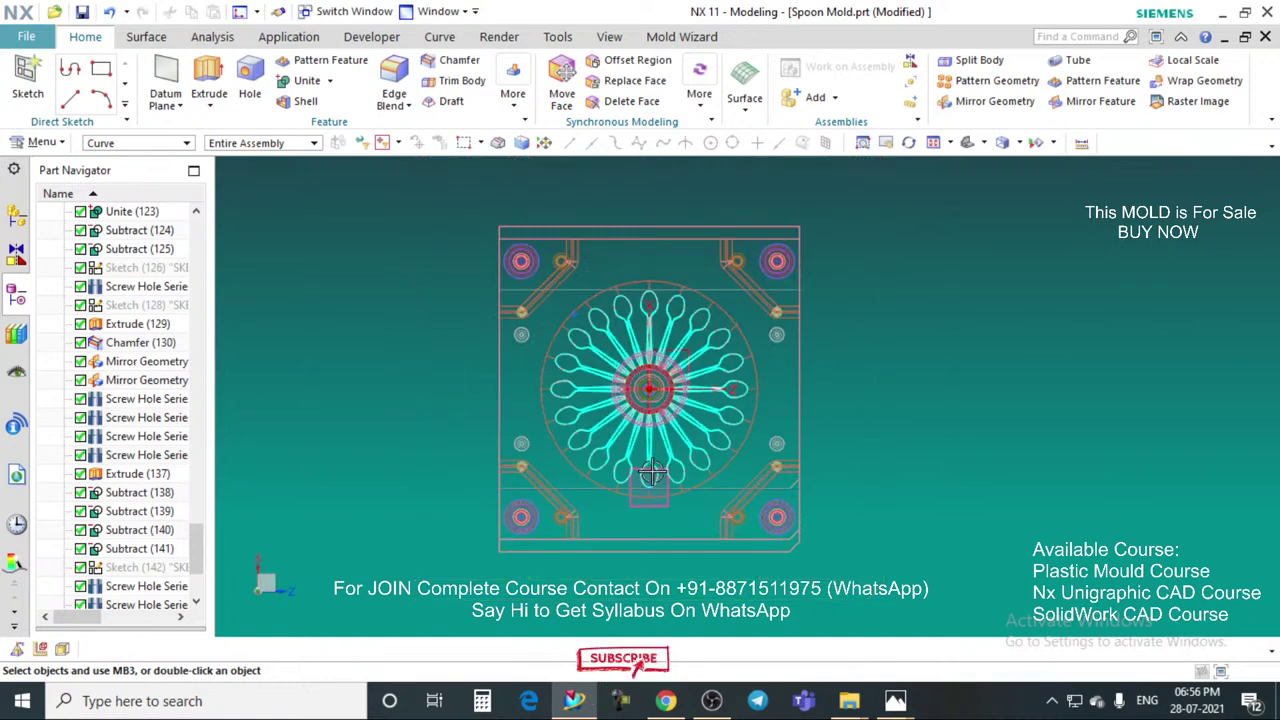
{"action": "middle_click_drag", "start_coordinate": [663, 461], "coordinate": [759, 486]}
{"action": "key", "text": "ctrl+alt+f"}
{"action": "middle_click_drag", "start_coordinate": [808, 371], "coordinate": [765, 340]}
{"action": "scroll", "coordinate": [765, 340], "scroll_direction": "up", "scroll_amount": 2}
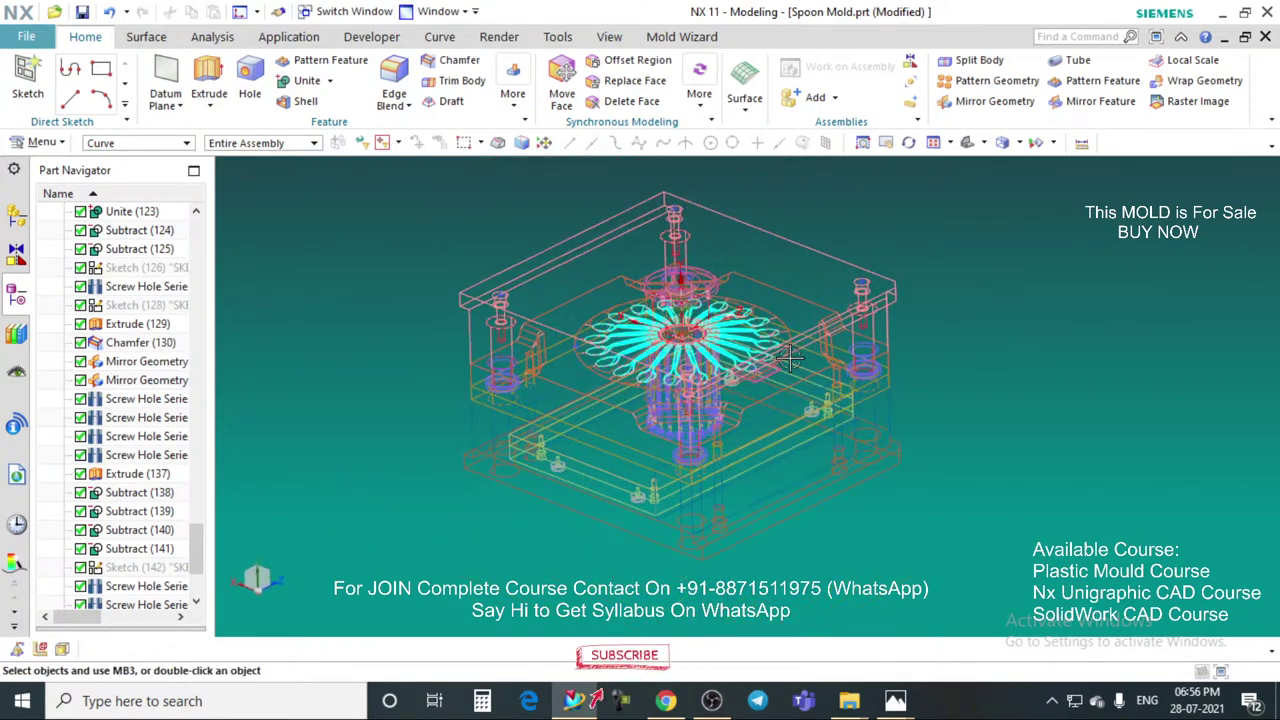
Step: Switch to Photos and show the Plastic Mould Design Course poster
{"action": "mouse_move", "coordinate": [896, 704]}
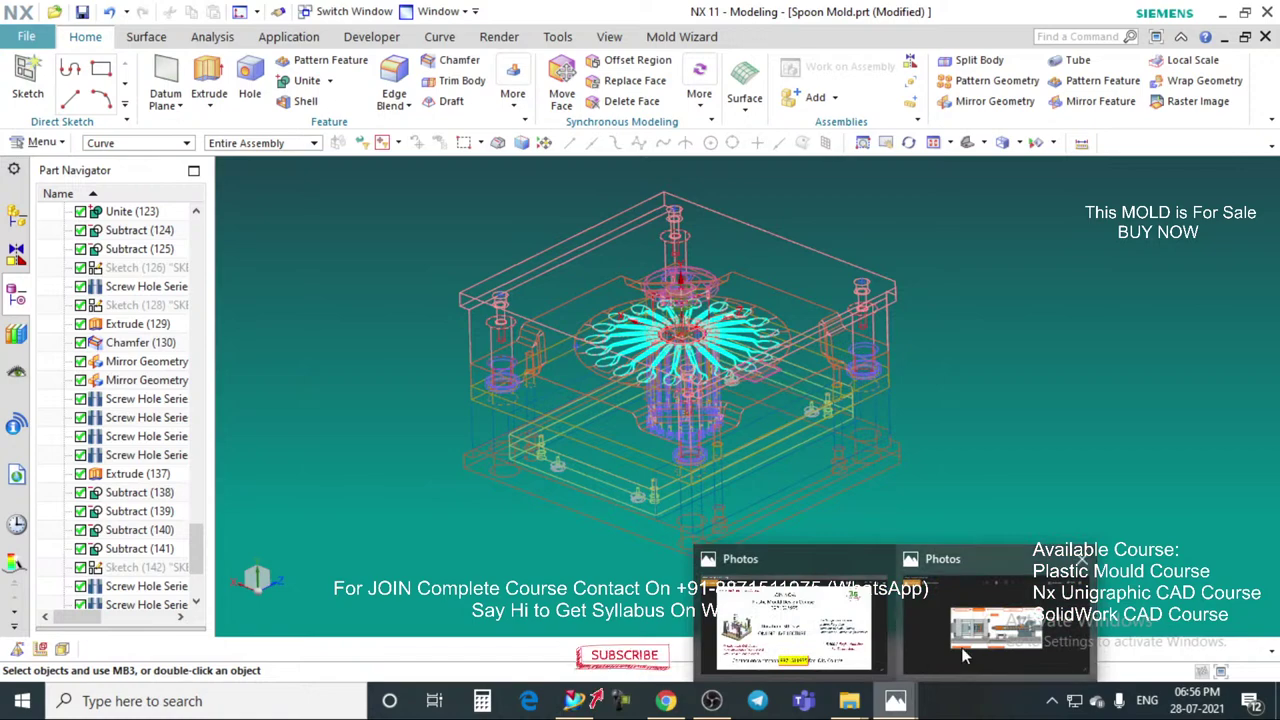
{"action": "left_click", "coordinate": [790, 622]}
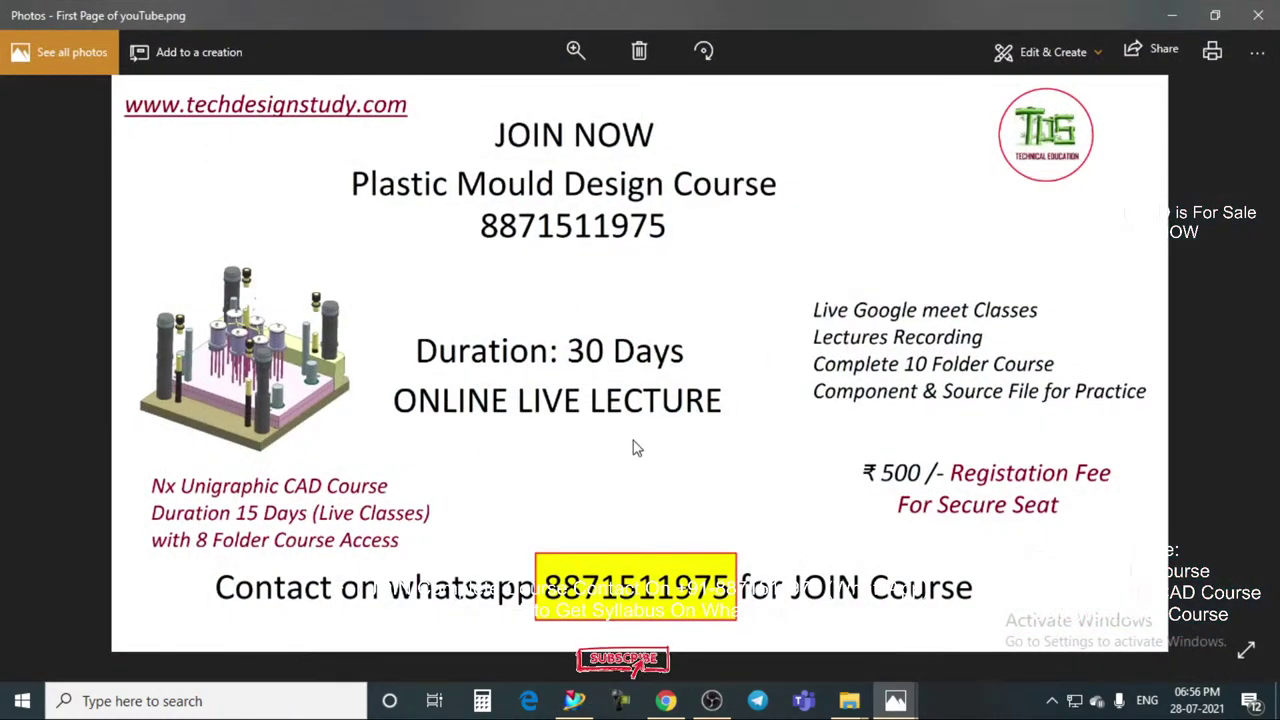